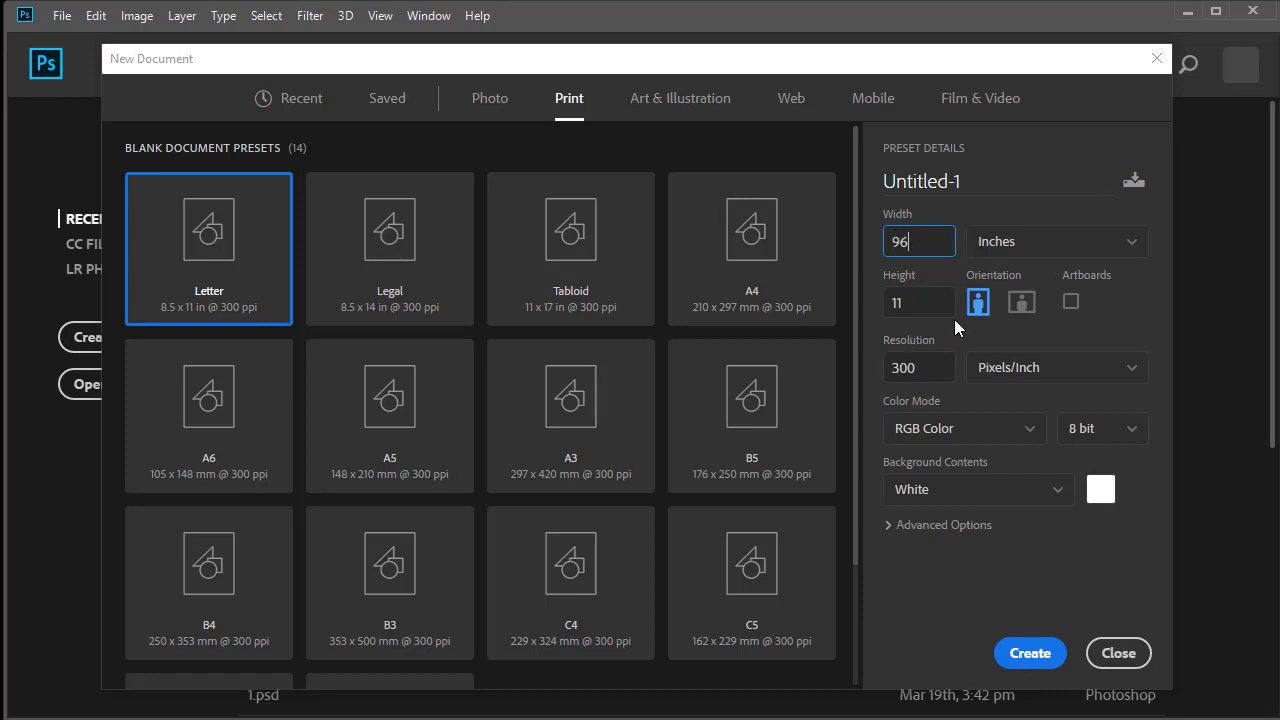
# Set the new print document's size to 96 by 36 inches and its resolution to 50 pixels/inch
pyautogui.press('Tab')
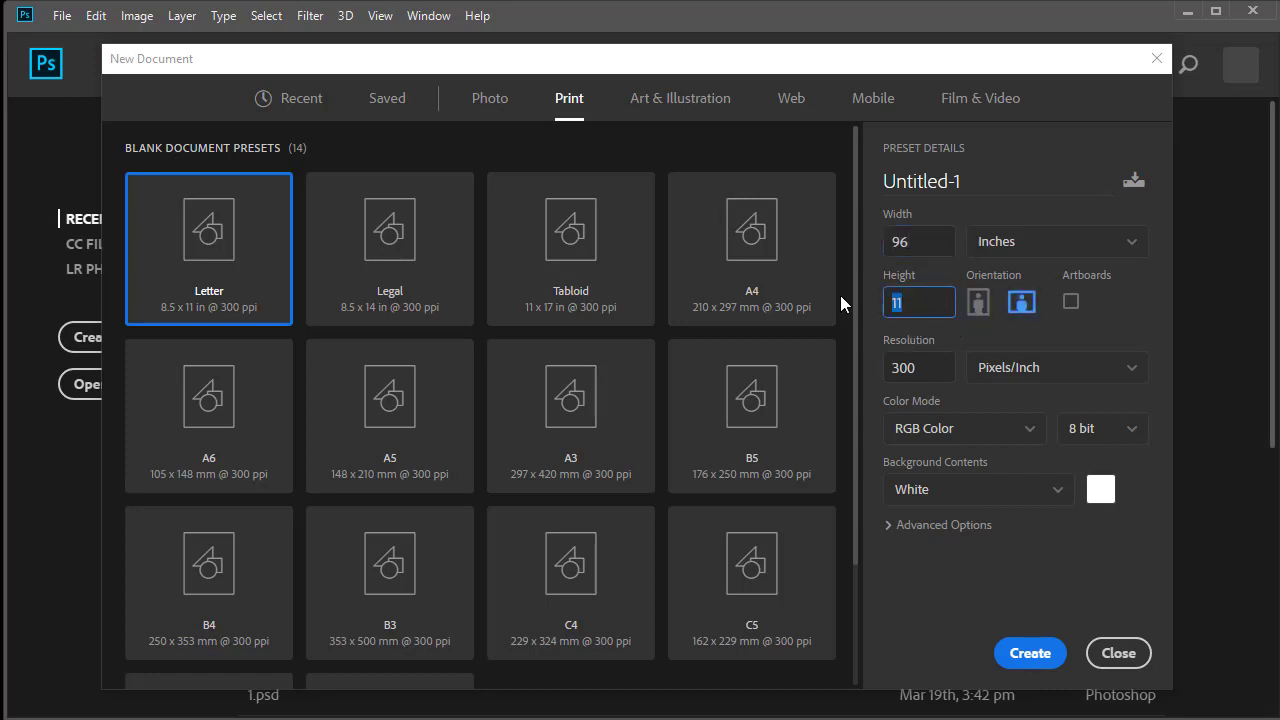
pyautogui.write('36')
pyautogui.click(915, 372)
pyautogui.press('Delete')
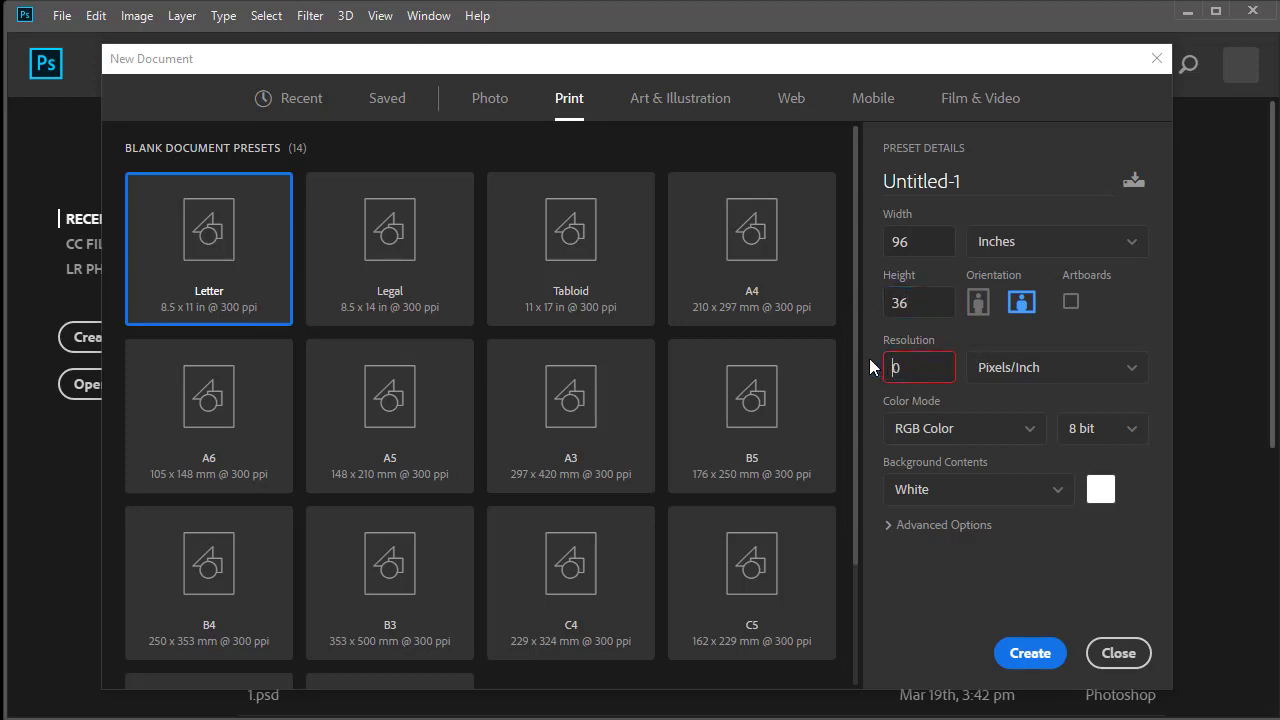
pyautogui.write('5')
# Choose CMYK Color as the color mode and create the document
pyautogui.click(994, 435)
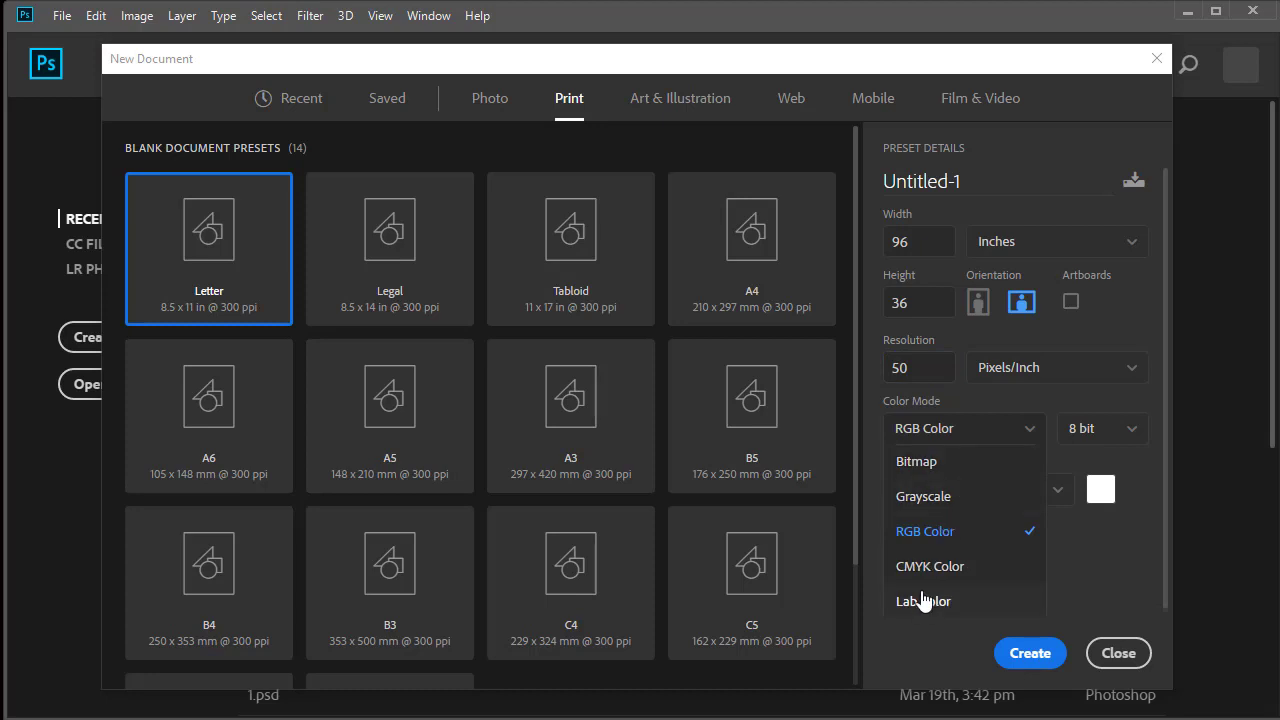
pyautogui.click(982, 560)
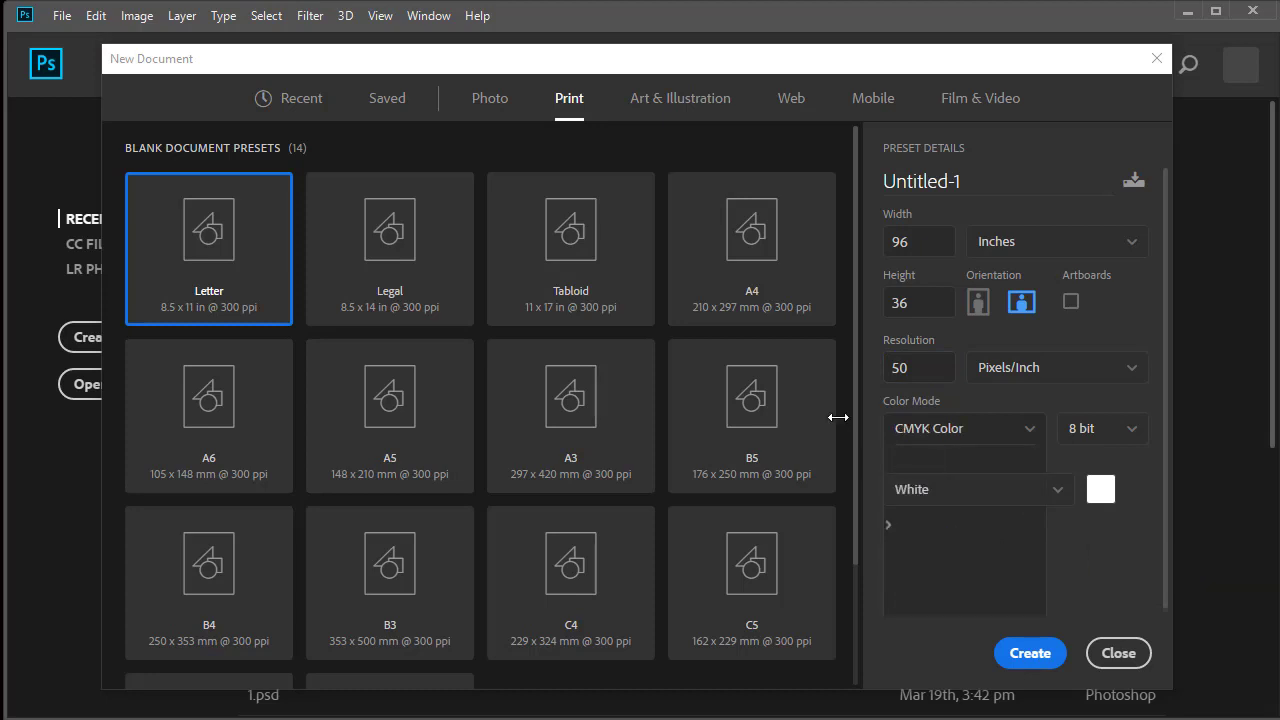
pyautogui.click(975, 430)
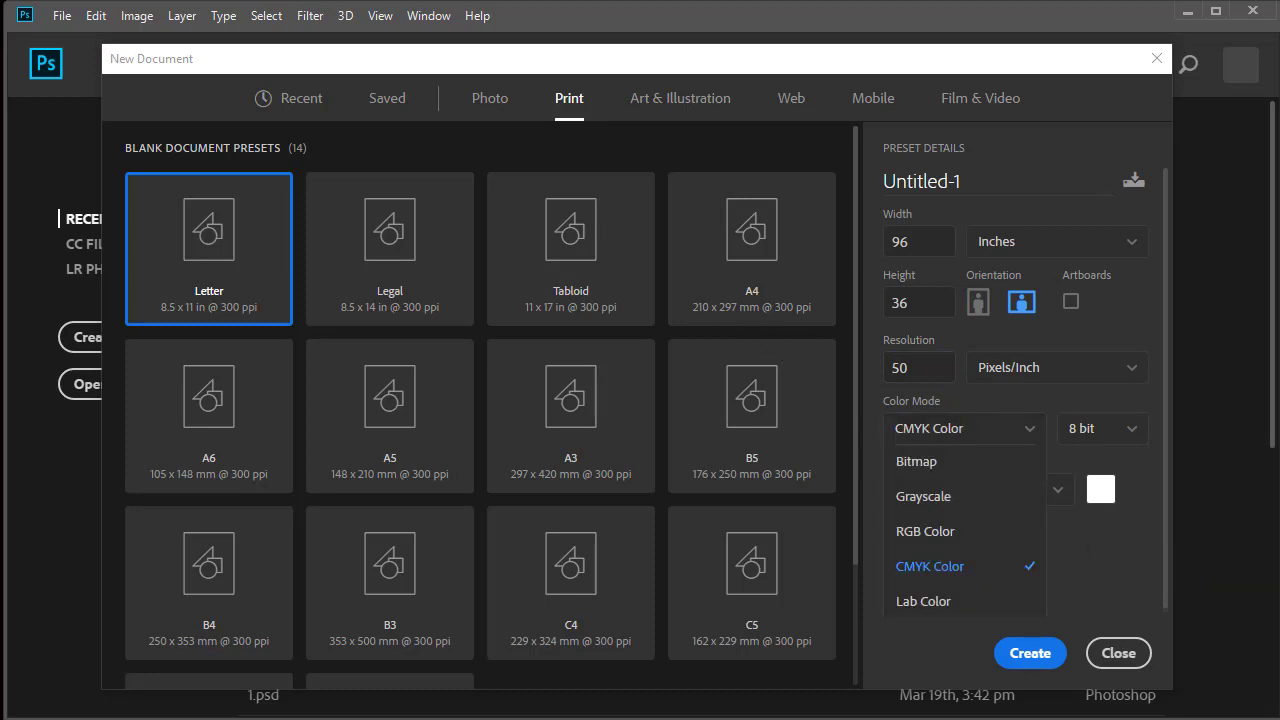
pyautogui.click(1022, 655)
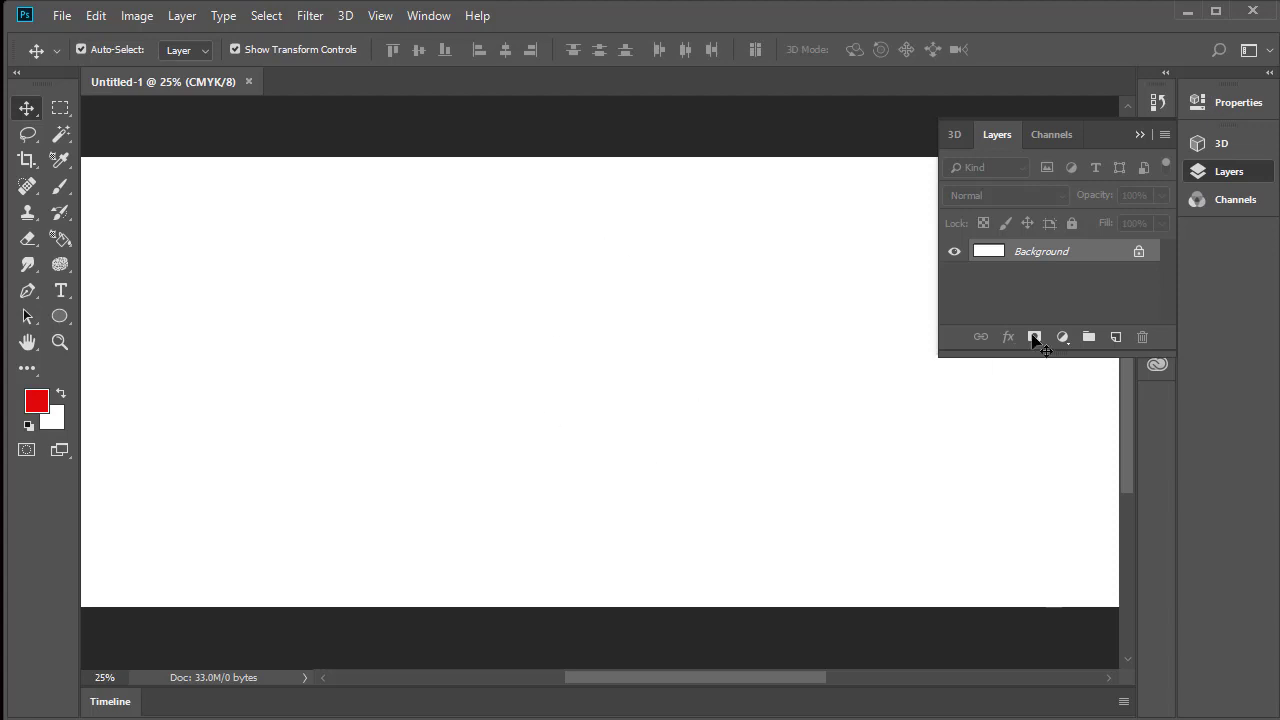
# Draw a red rectangle of about 4952 by 1941 px that covers the whole canvas
pyautogui.keyDown('ctrl'); pyautogui.keyDown('alt'); pyautogui.click(645, 358); pyautogui.keyUp('alt'); pyautogui.keyUp('ctrl')
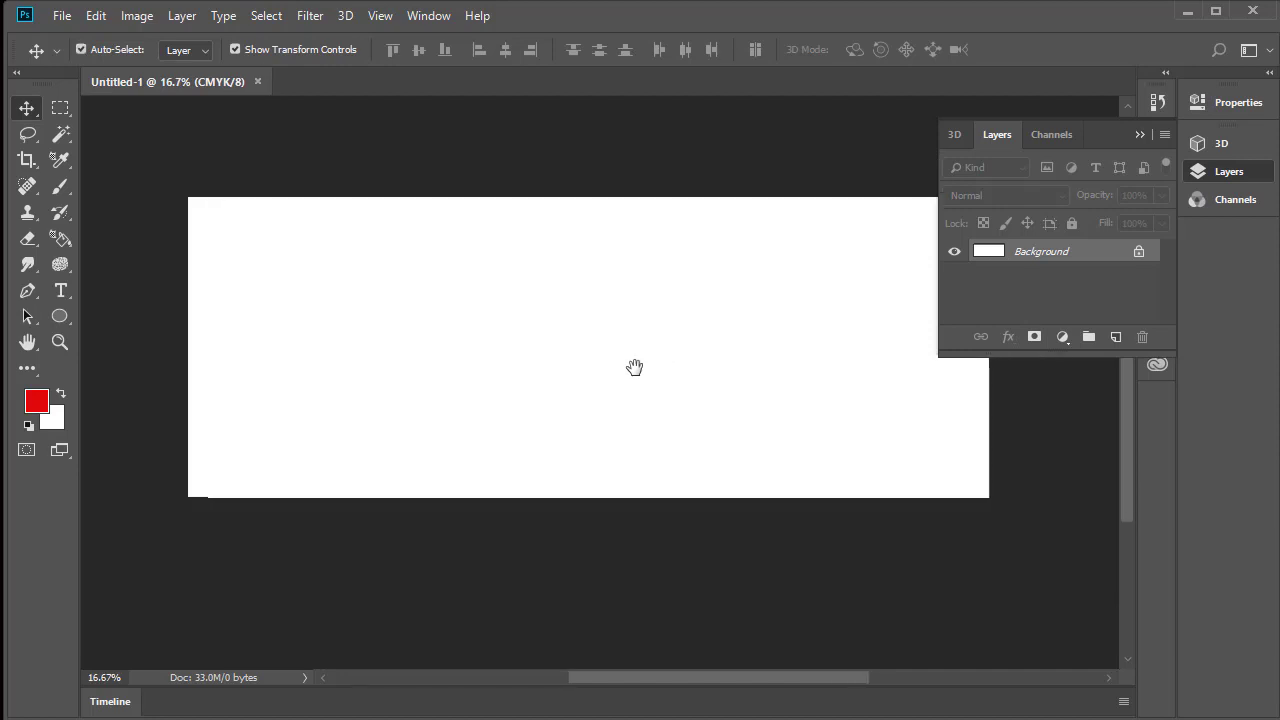
pyautogui.click(60, 316)
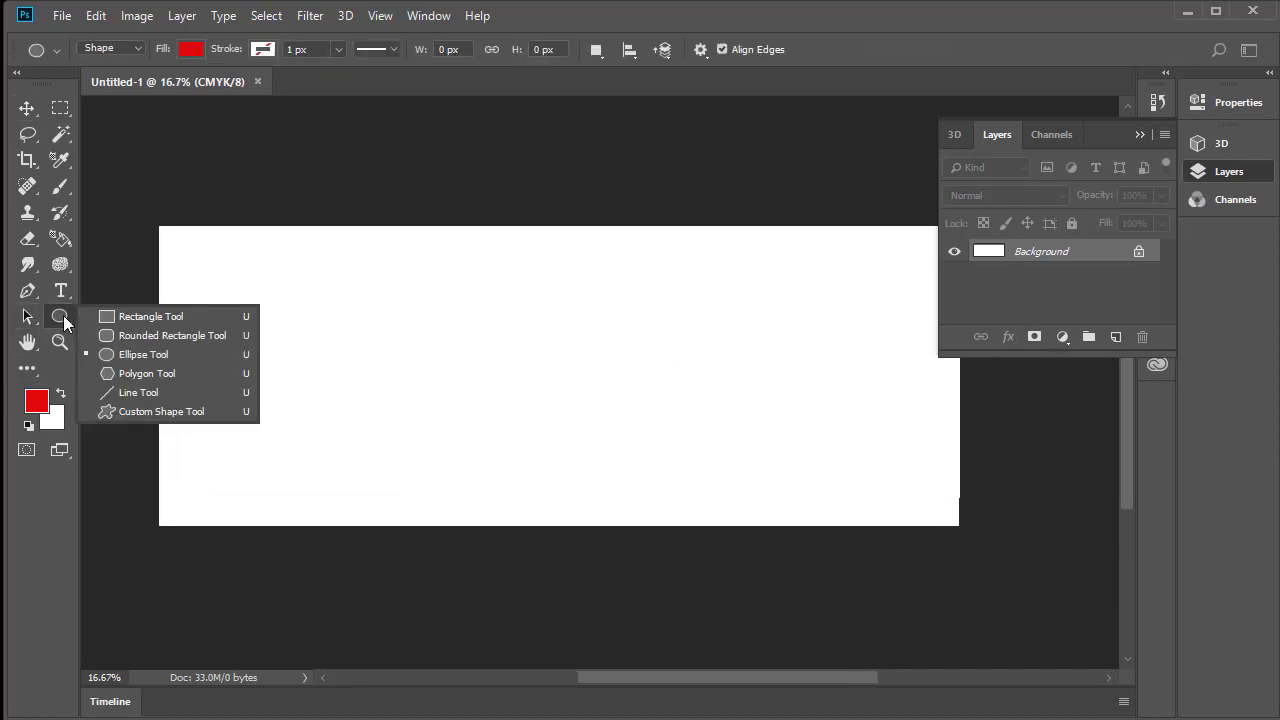
pyautogui.click(133, 316)
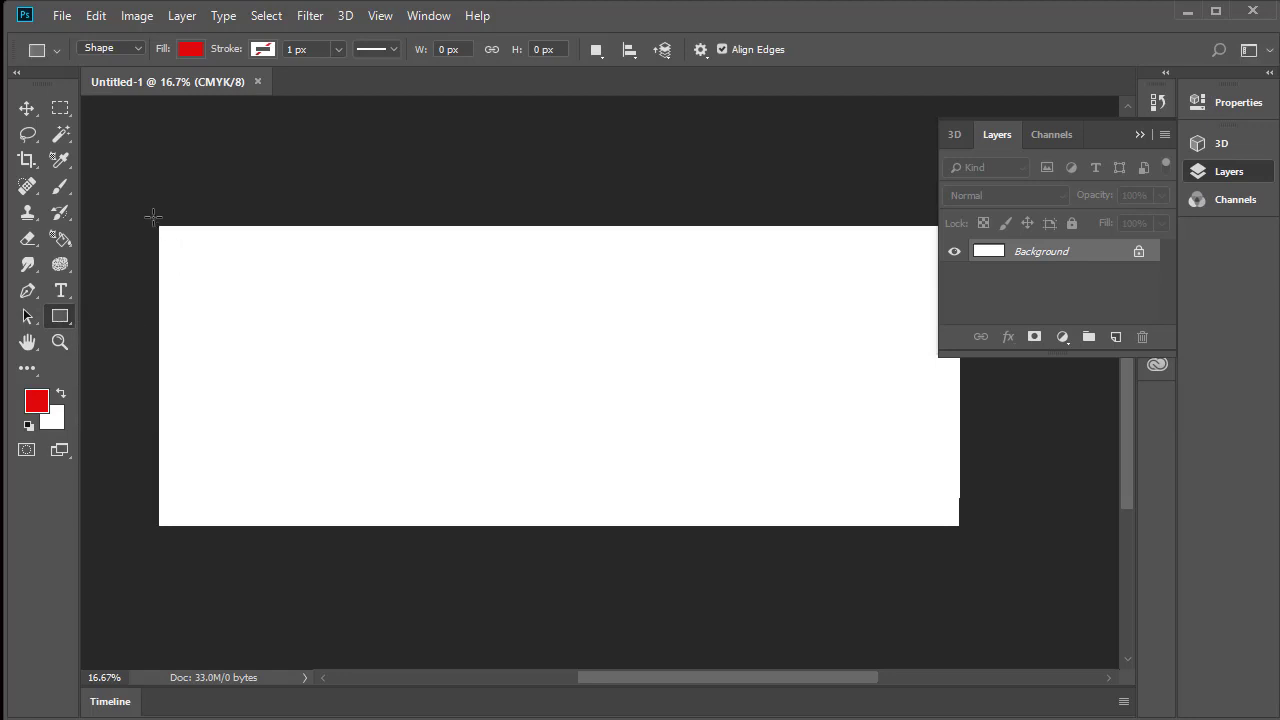
pyautogui.moveTo(153, 218); pyautogui.dragTo(979, 541)
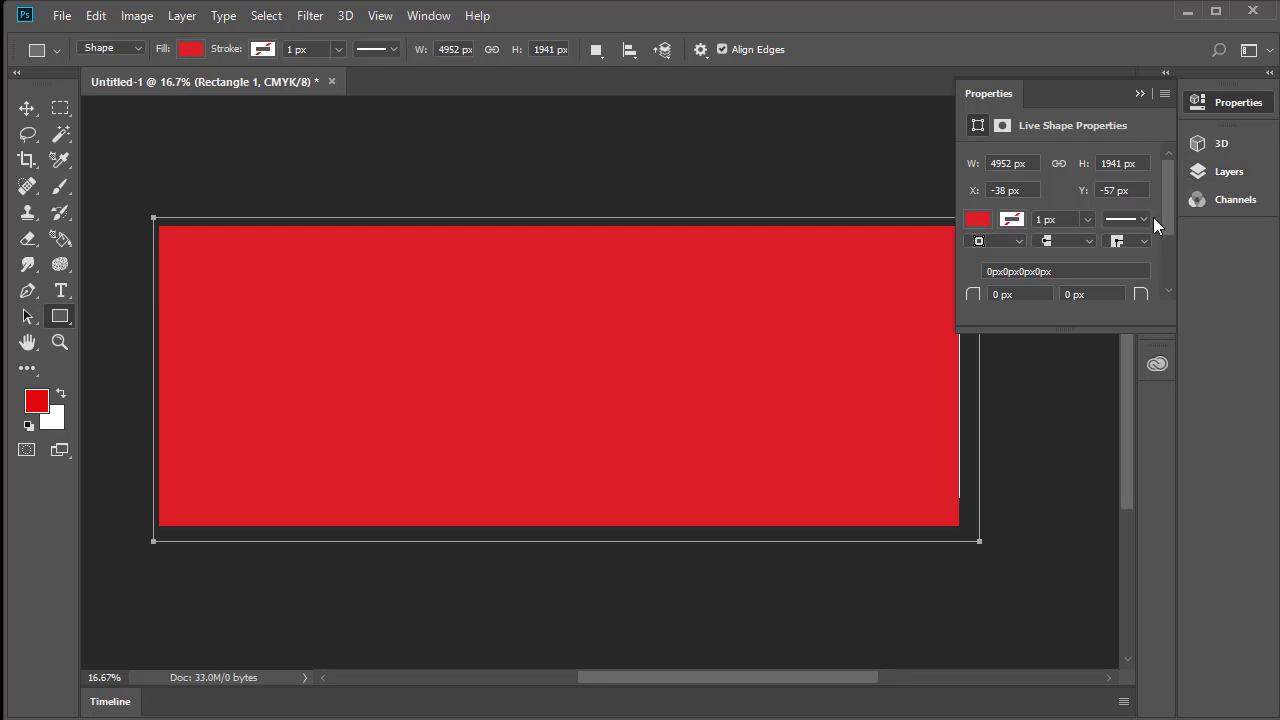
# Add a Pattern Overlay effect to the Rectangle 1 layer
pyautogui.click(1232, 176)
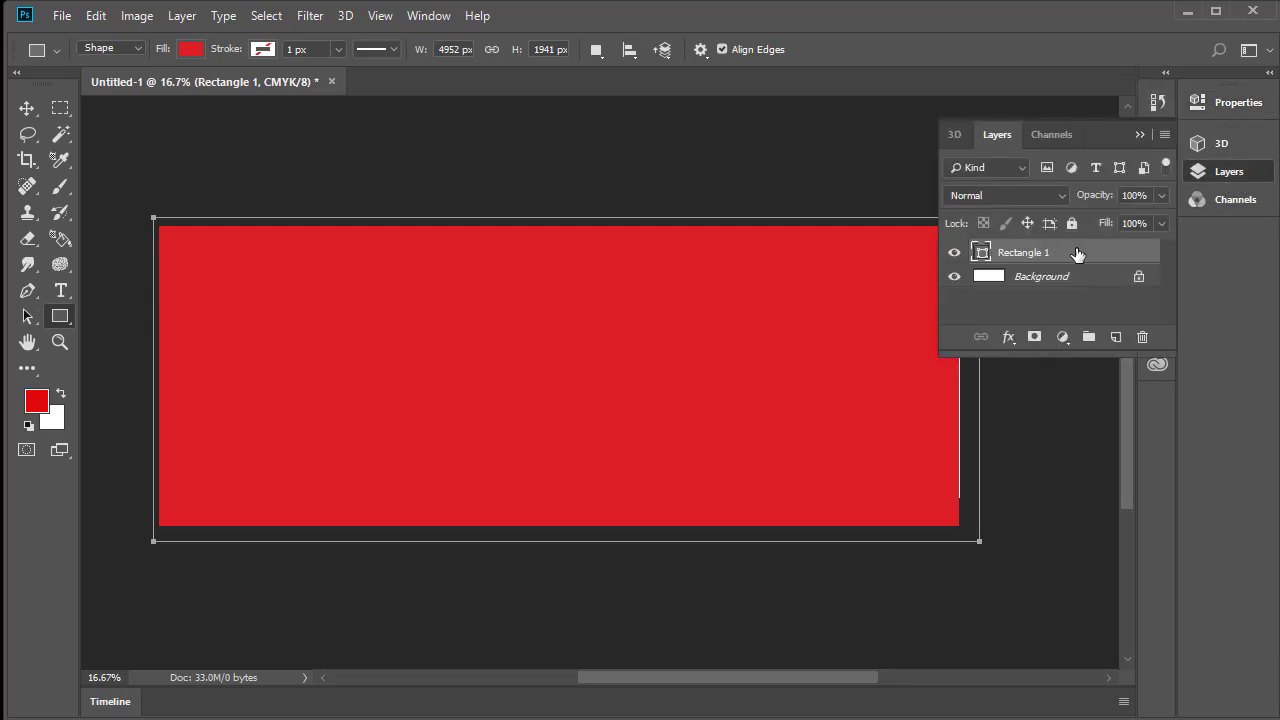
pyautogui.rightClick(1078, 255)
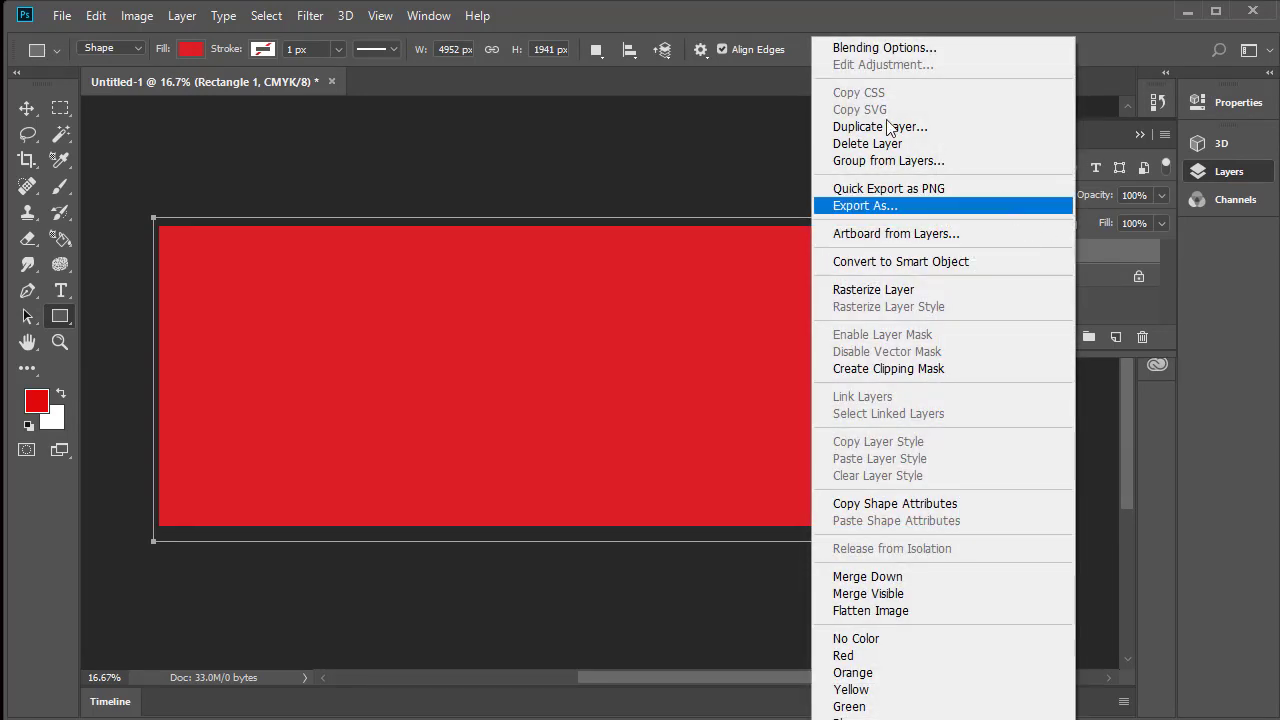
pyautogui.click(877, 50)
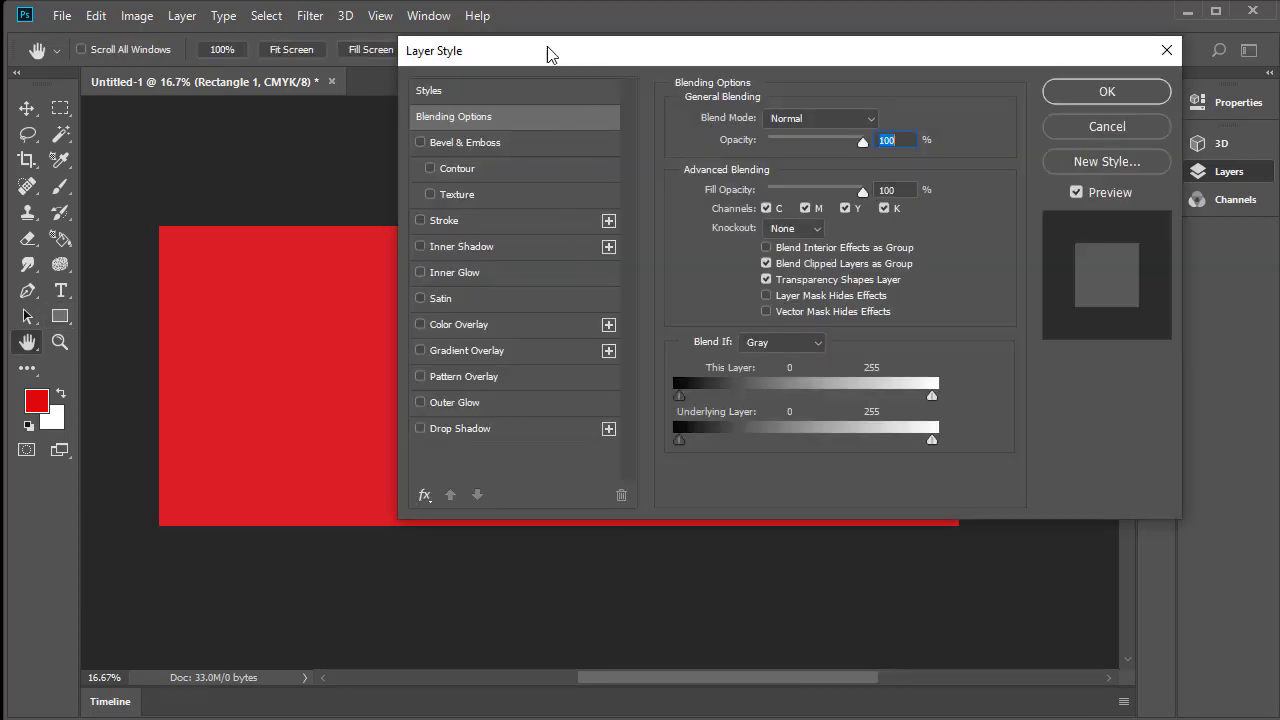
pyautogui.moveTo(548, 54); pyautogui.dragTo(763, 0)
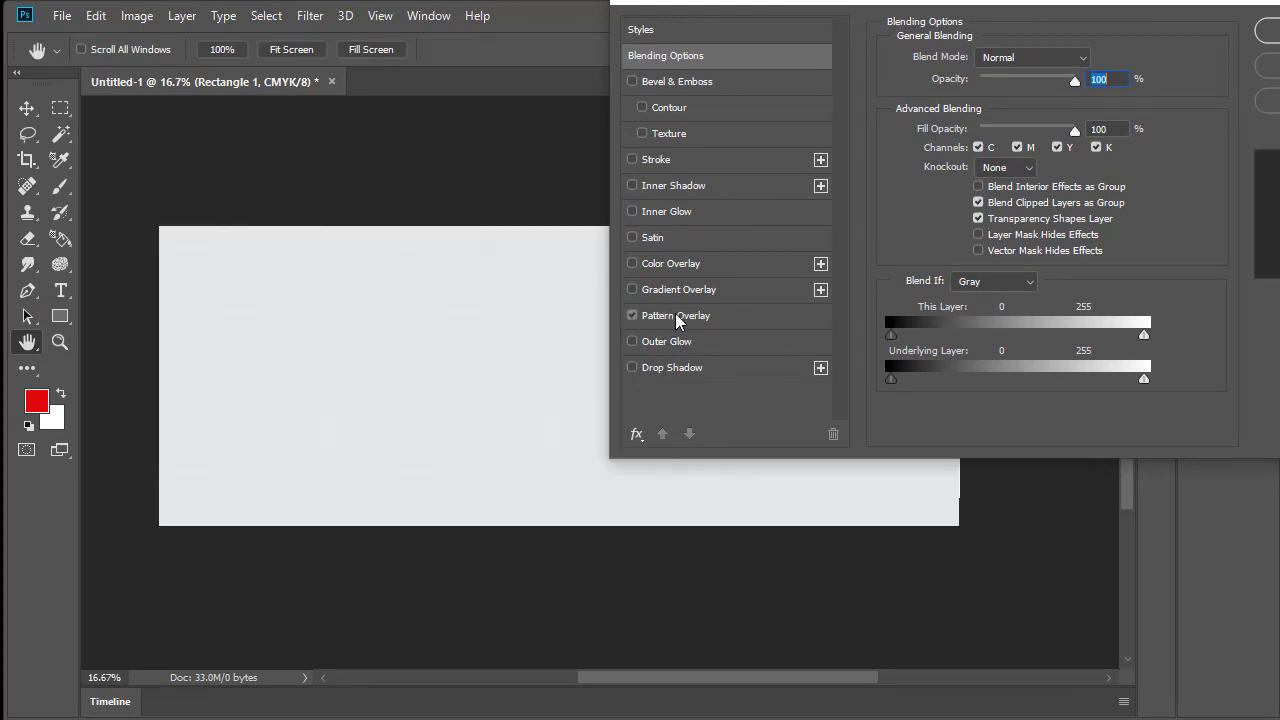
pyautogui.click(679, 320)
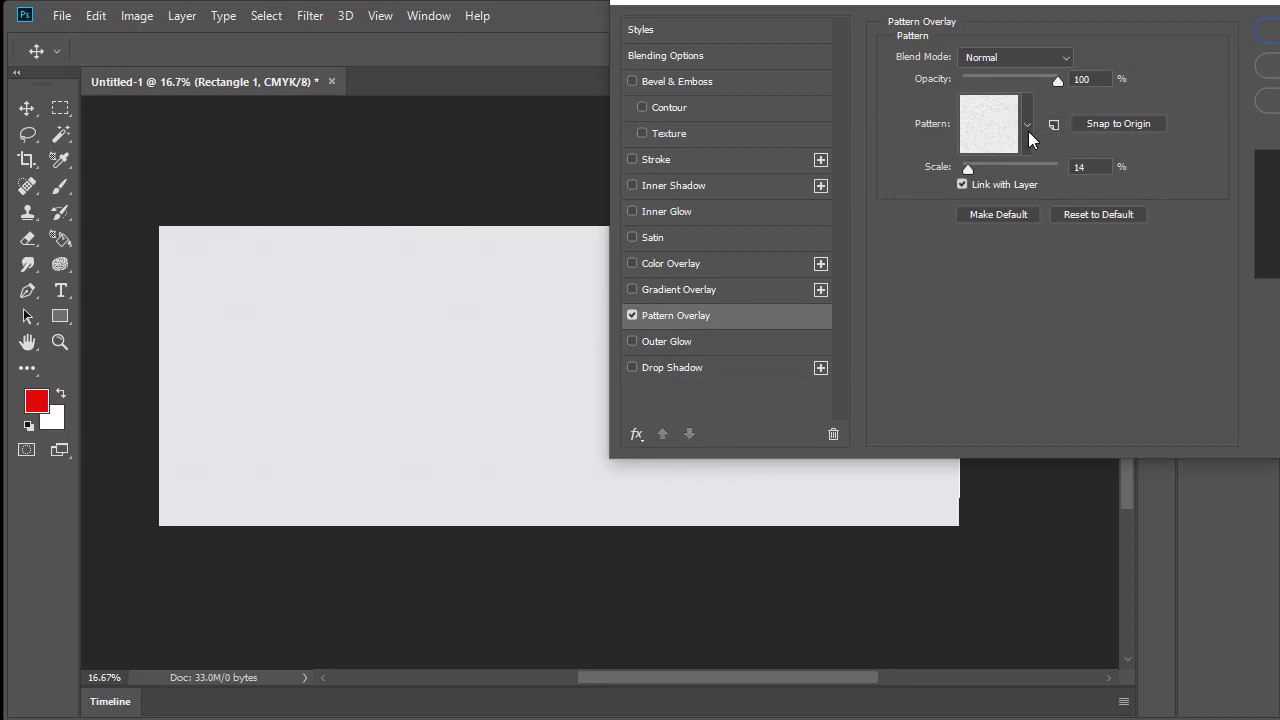
# Try the yellow flower pattern in the overlay with its scale reduced to 47%
pyautogui.moveTo(969, 170); pyautogui.dragTo(1043, 174)
pyautogui.click(1032, 127)
pyautogui.click(928, 251)
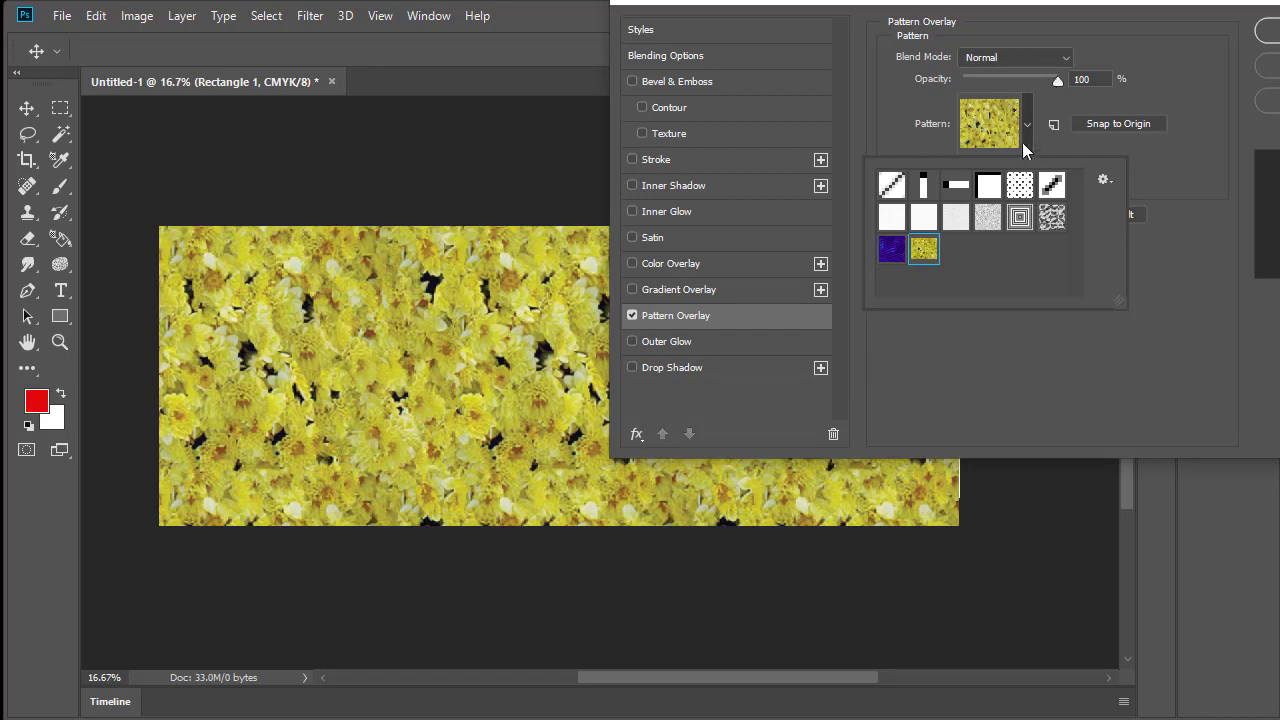
pyautogui.click(1144, 175)
pyautogui.moveTo(1028, 167); pyautogui.dragTo(985, 168)
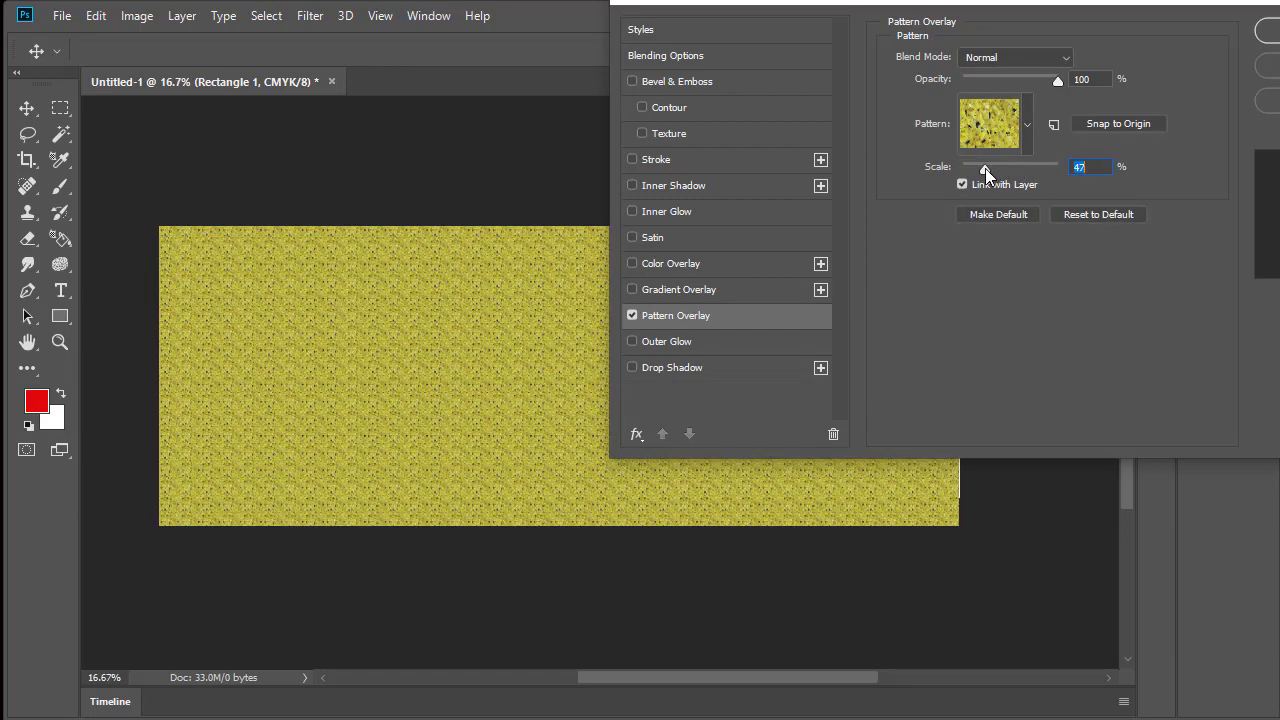
# Switch the overlay to the plain white paper texture, enlarge the pattern's scale and apply the layer style
pyautogui.click(1016, 120)
pyautogui.click(892, 215)
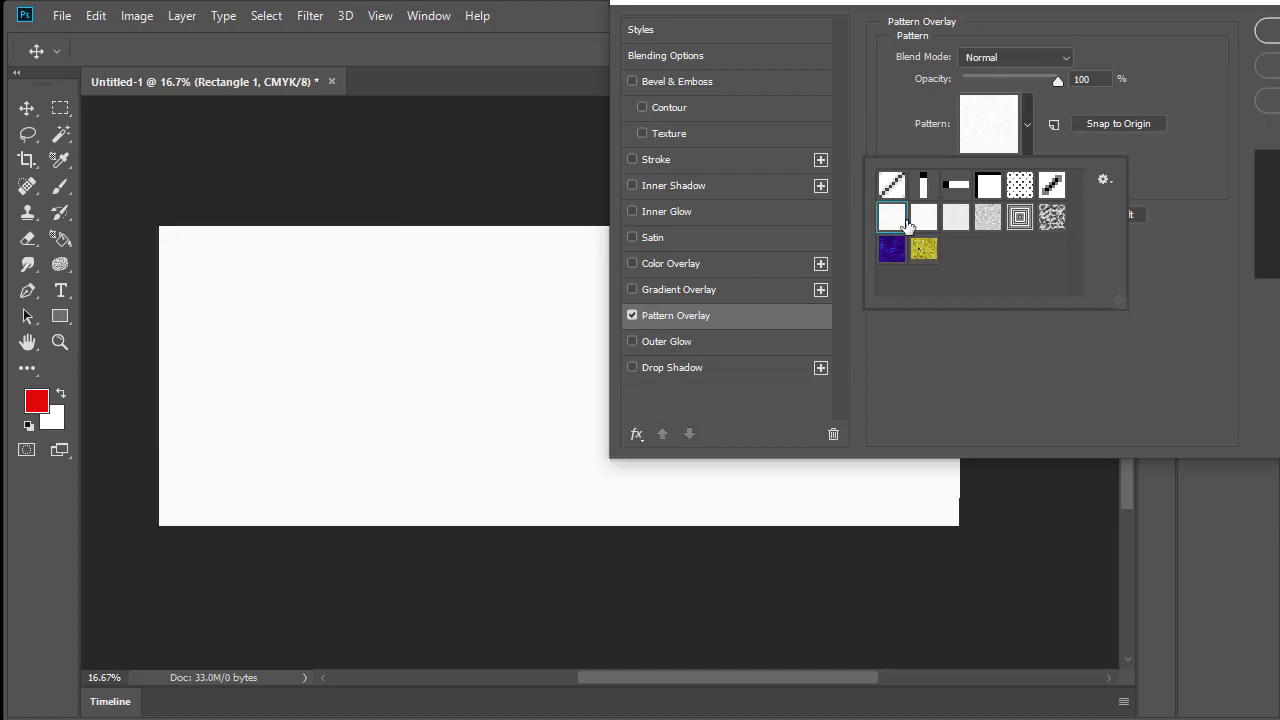
pyautogui.click(1111, 172)
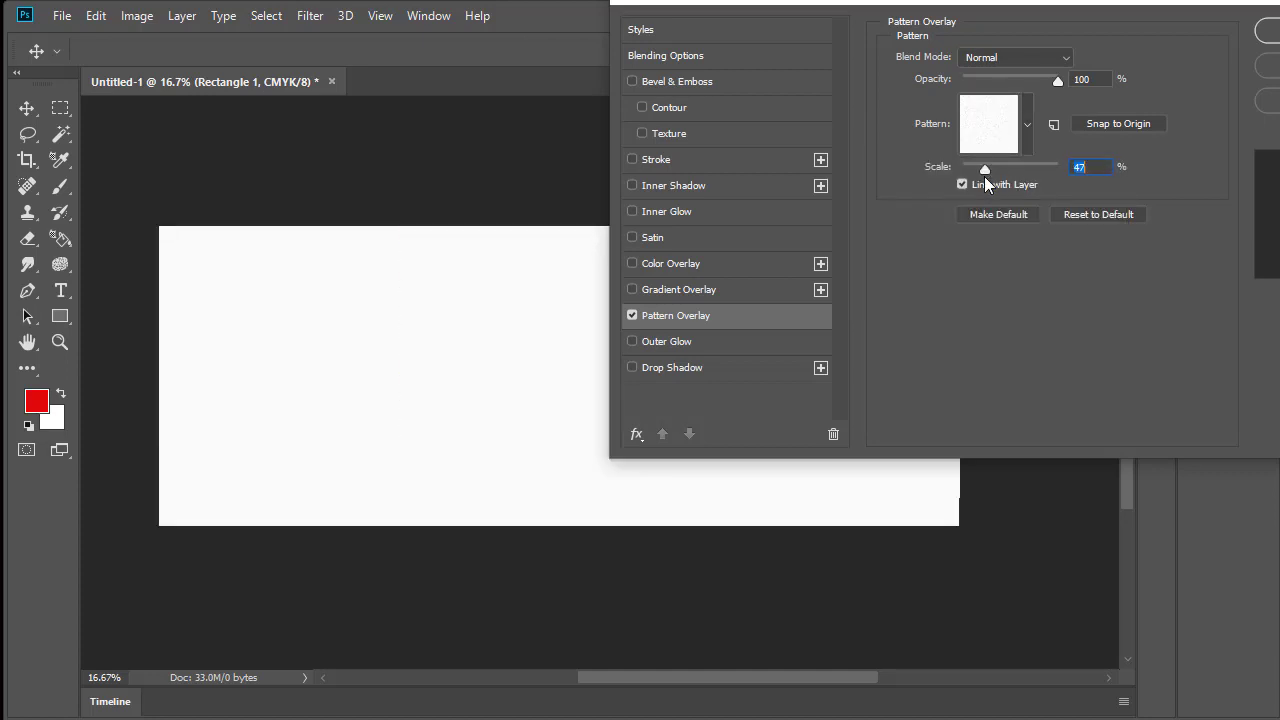
pyautogui.moveTo(990, 168); pyautogui.dragTo(1021, 170)
pyautogui.moveTo(1057, 170); pyautogui.dragTo(1038, 171)
pyautogui.moveTo(1083, 4); pyautogui.dragTo(979, 91)
pyautogui.click(1215, 118)
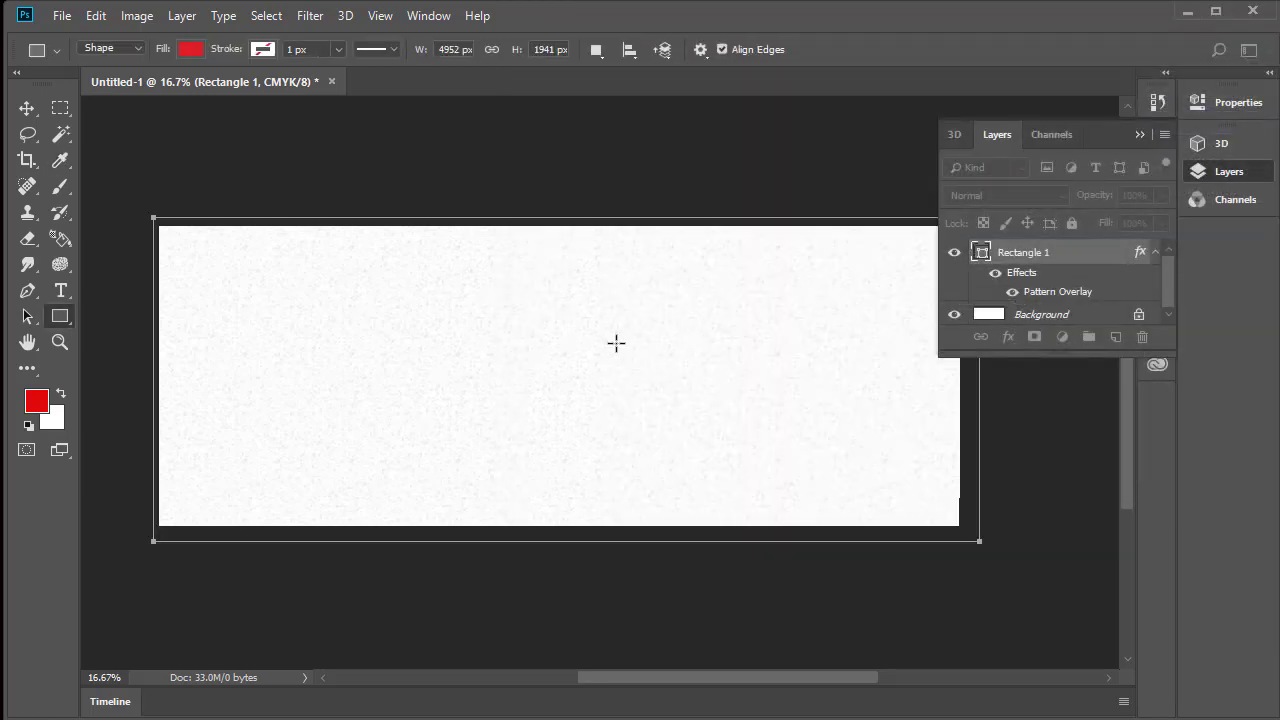
# Close the 6813742.png, df.jpg and 865.png documents, keeping only the banner open
pyautogui.press('v')
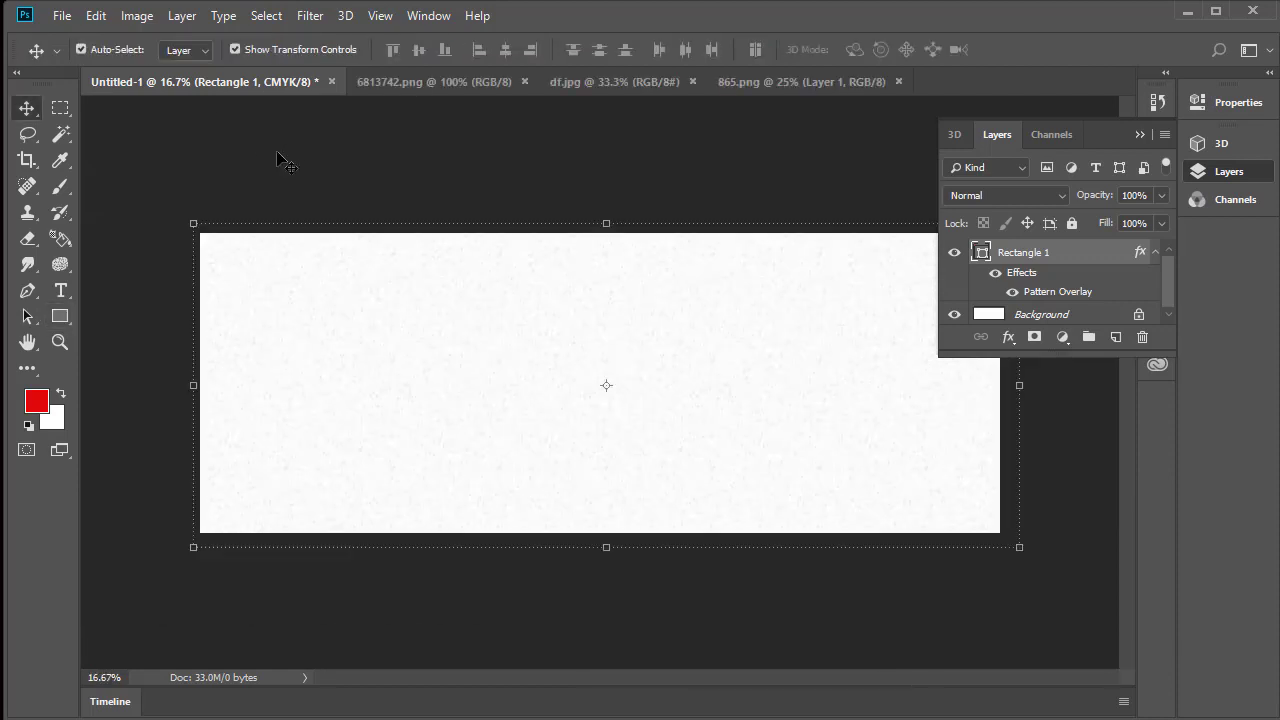
pyautogui.click(526, 81)
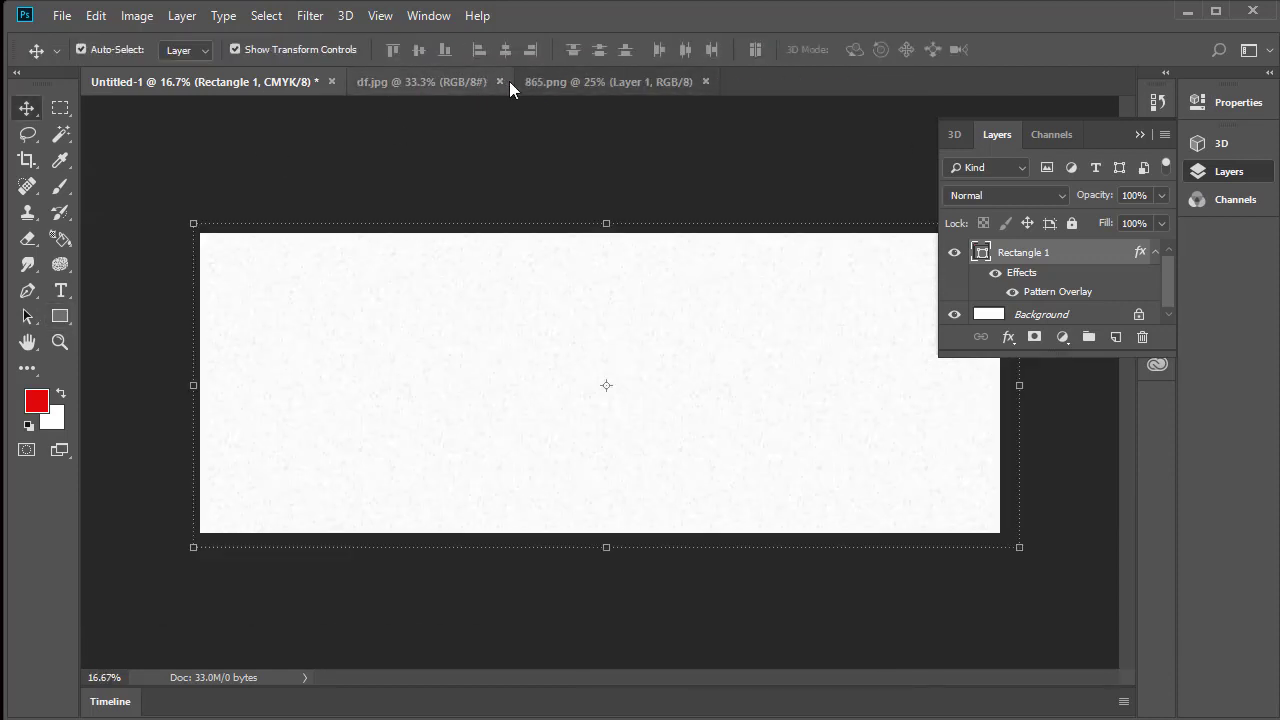
pyautogui.click(502, 80)
pyautogui.click(536, 81)
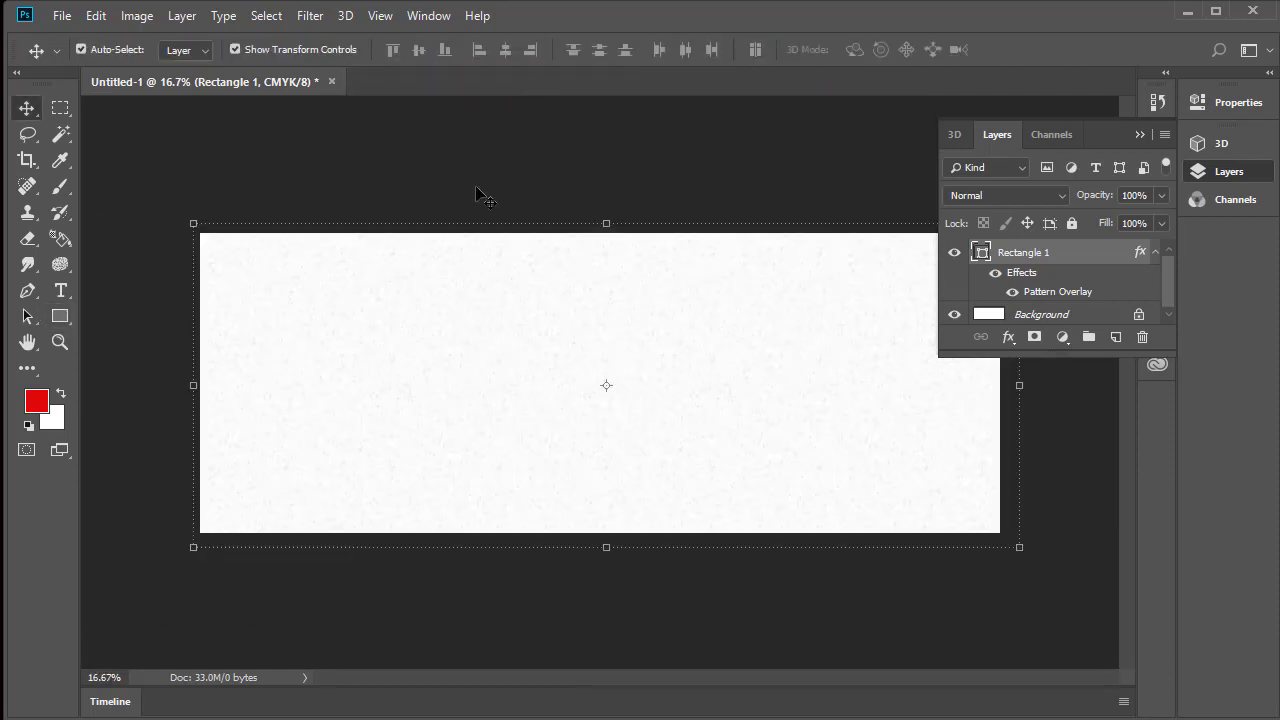
# Open the 865 image from the Romadhan banner folder and bring its artwork onto the left part of the banner
pyautogui.click(62, 16)
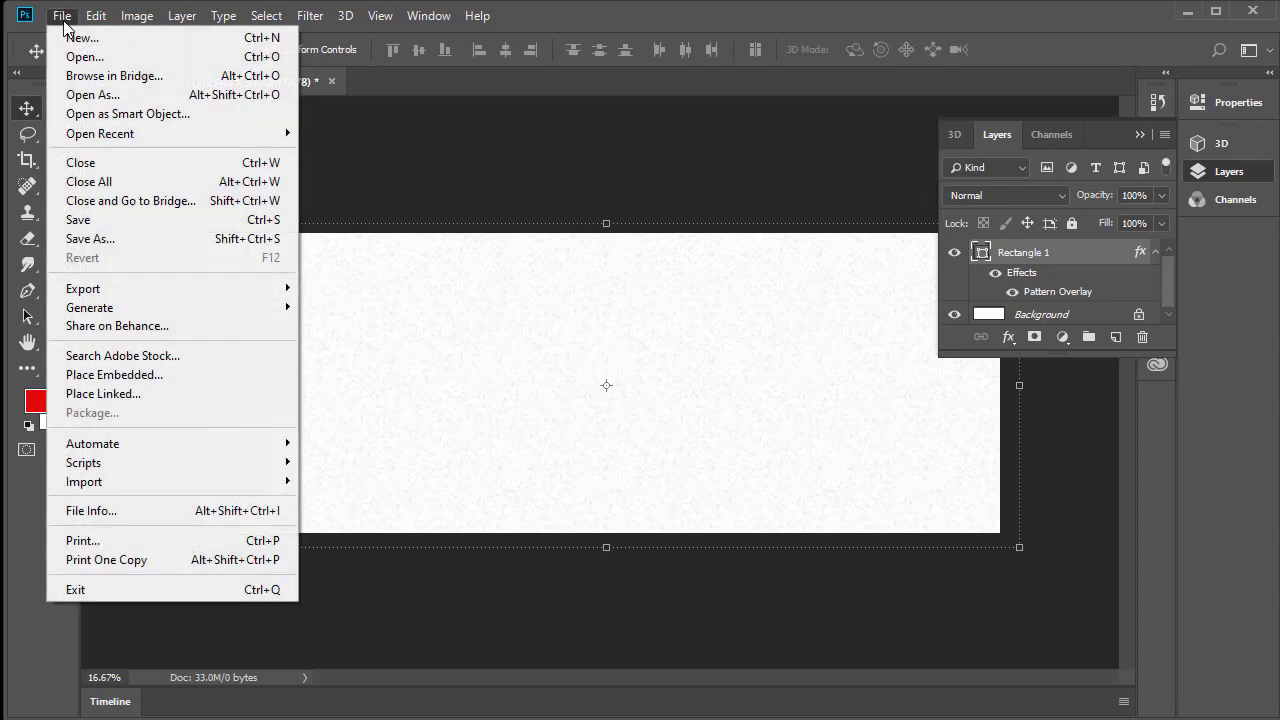
pyautogui.click(112, 59)
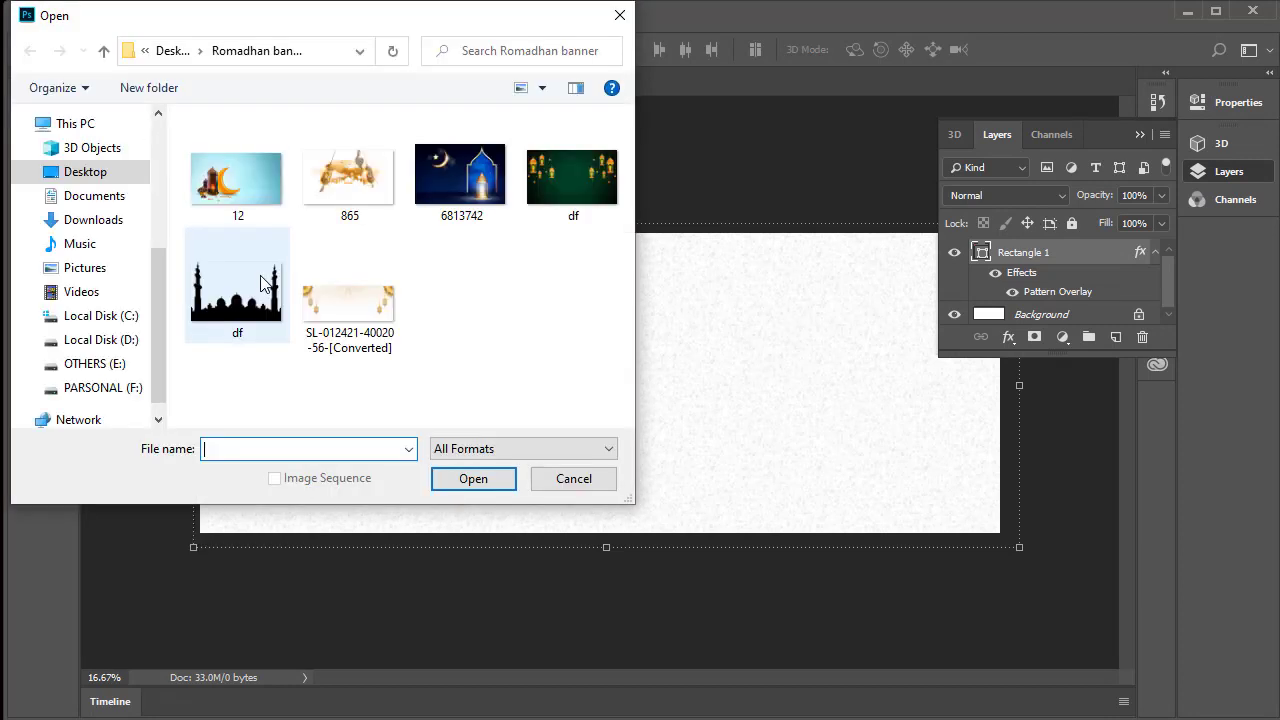
pyautogui.click(367, 195)
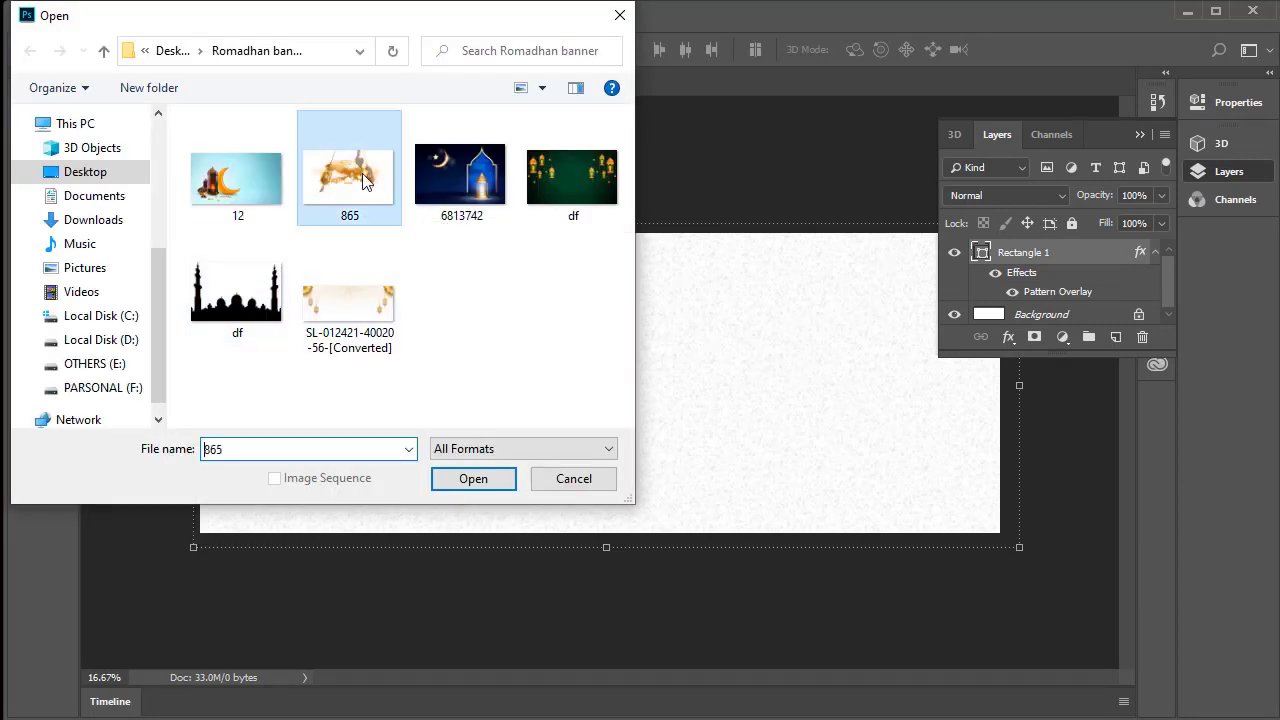
pyautogui.click(479, 484)
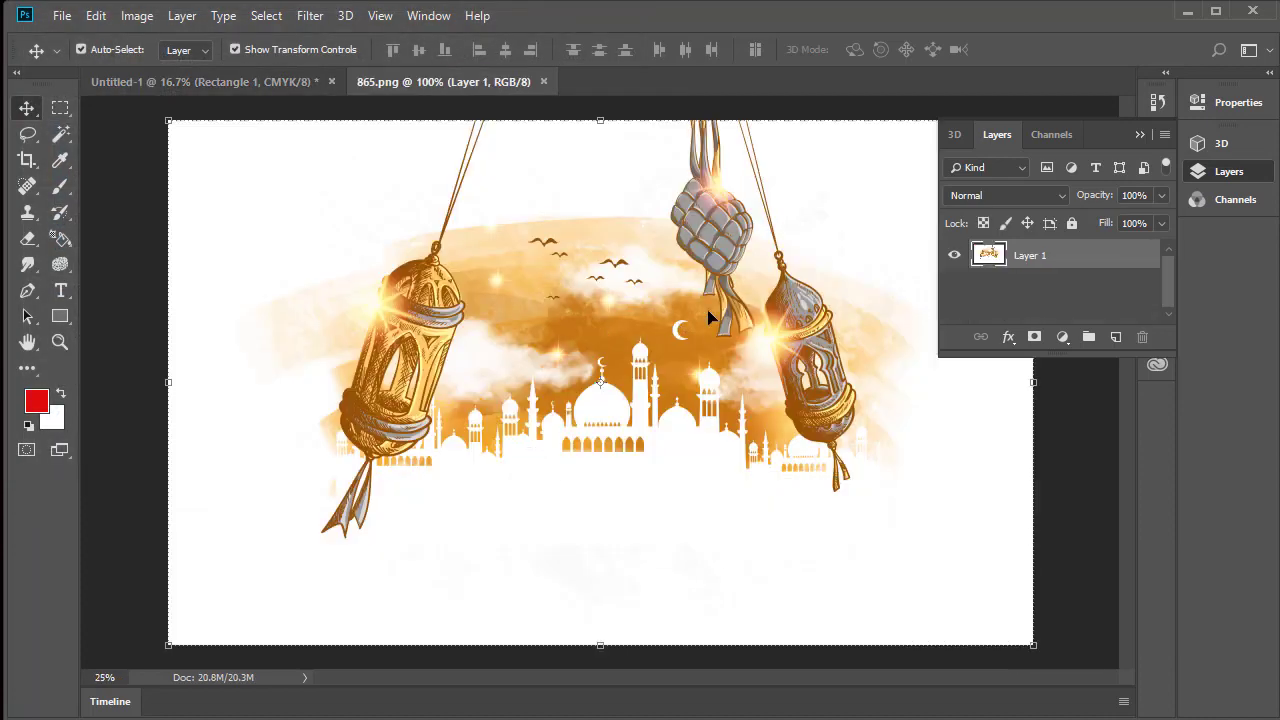
pyautogui.moveTo(708, 318); pyautogui.dragTo(410, 460)
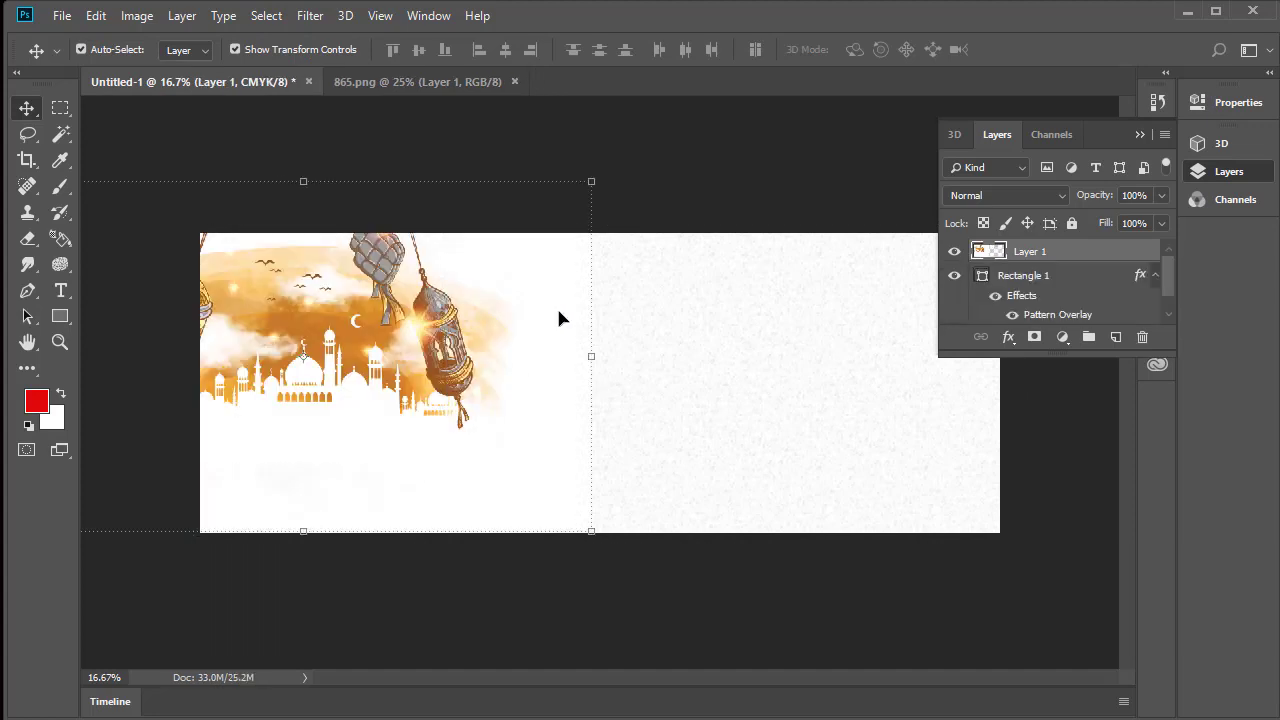
# Scale the mosque and lantern artwork to 83.67% and position it in the banner's upper-left area
pyautogui.moveTo(380, 338); pyautogui.dragTo(416, 340)
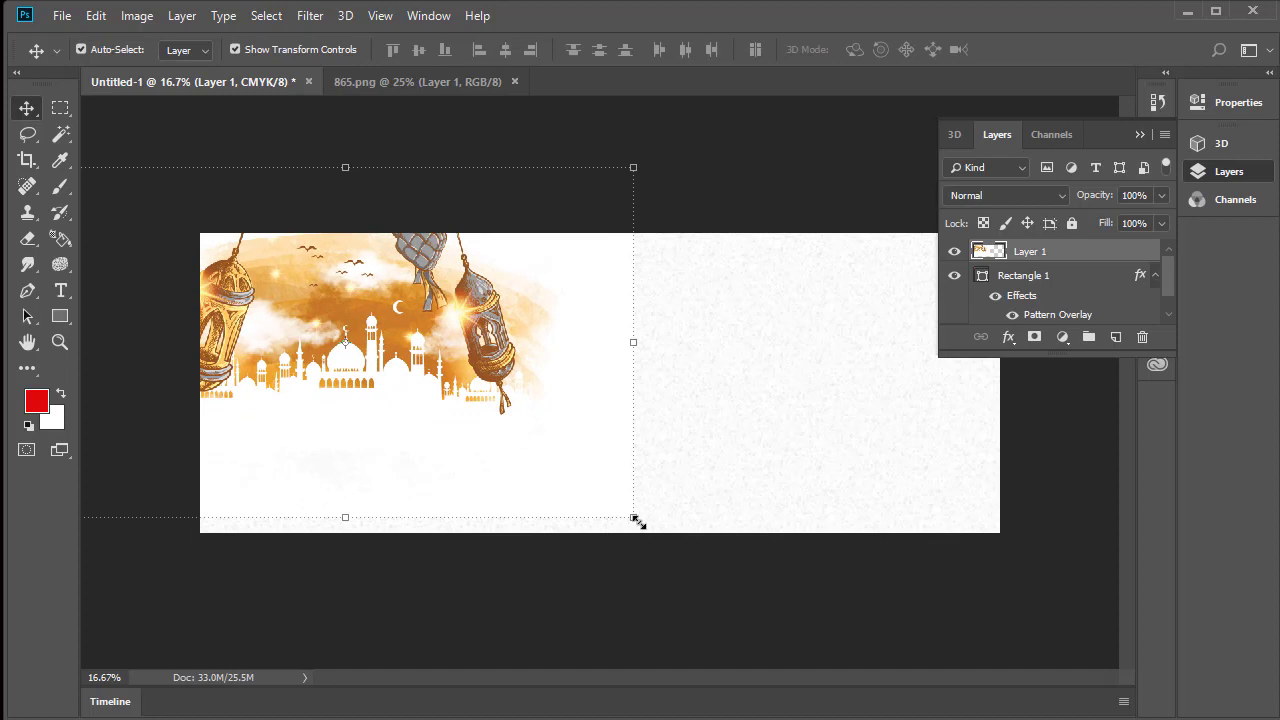
pyautogui.moveTo(636, 520); pyautogui.dragTo(546, 464)
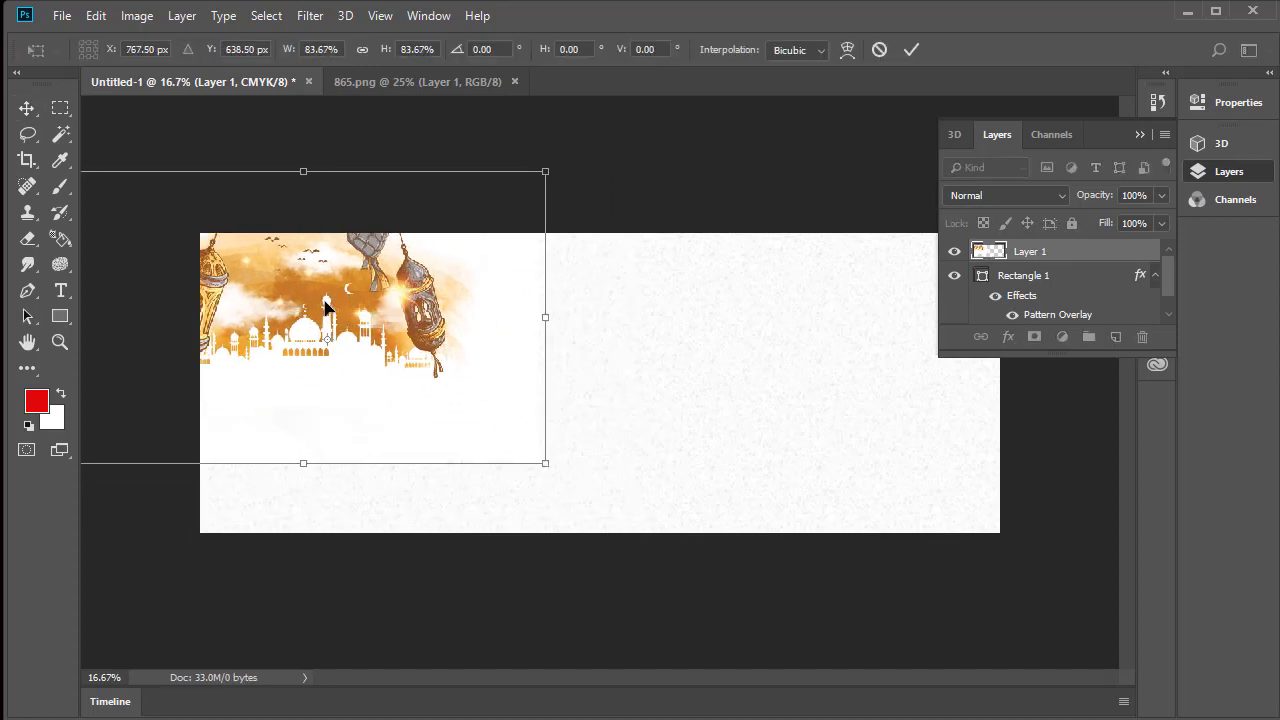
pyautogui.moveTo(324, 301); pyautogui.dragTo(350, 318)
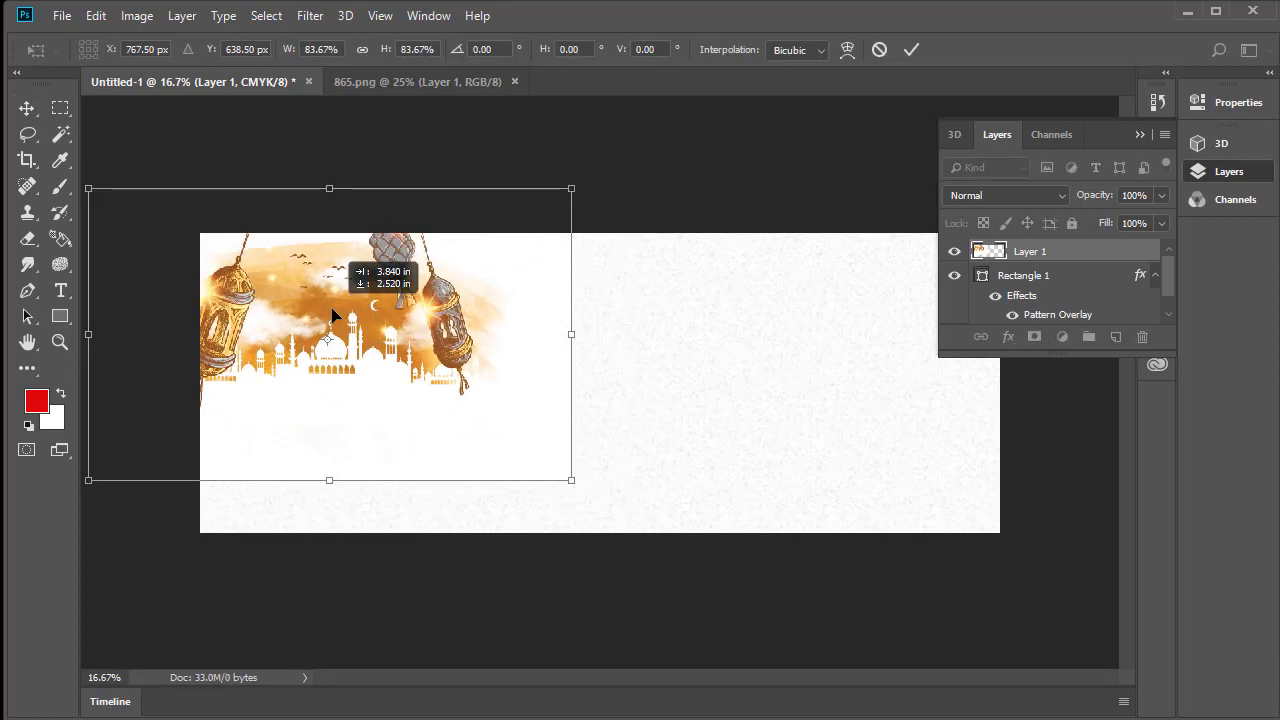
pyautogui.click(911, 49)
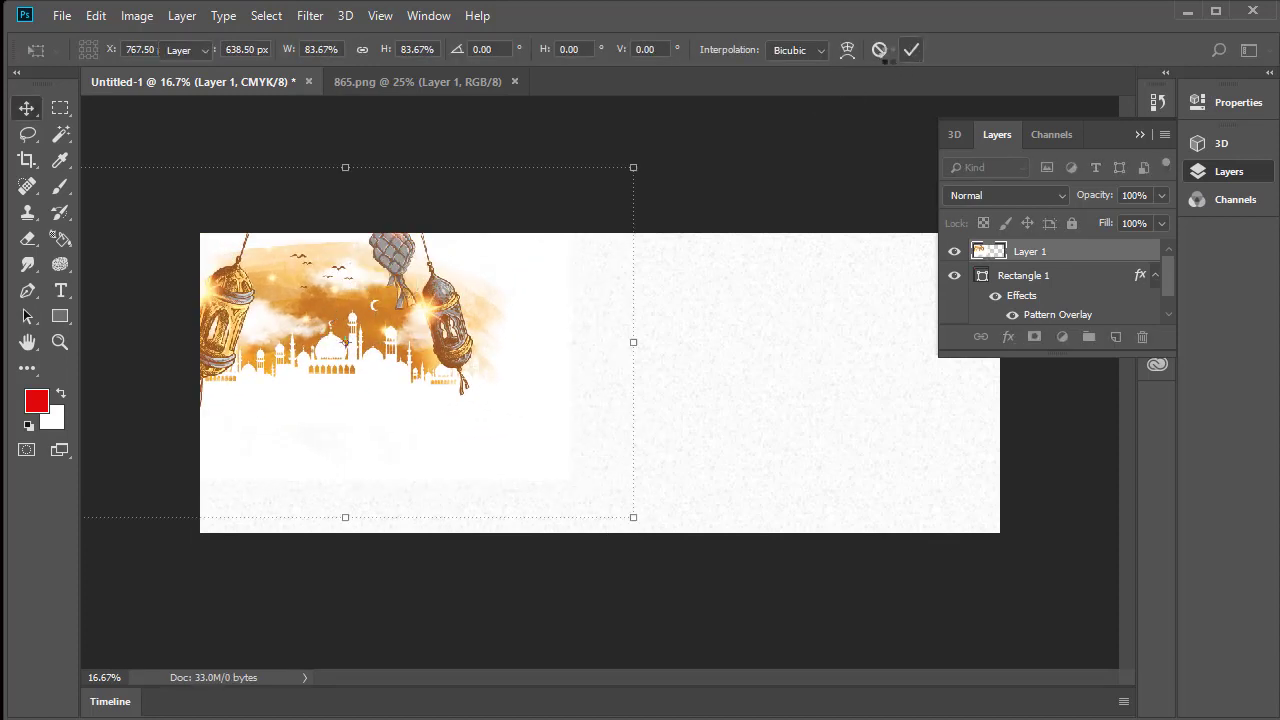
# Erase the white margins around the mosque and lantern artwork with a soft 2165 px Eraser
pyautogui.click(28, 238)
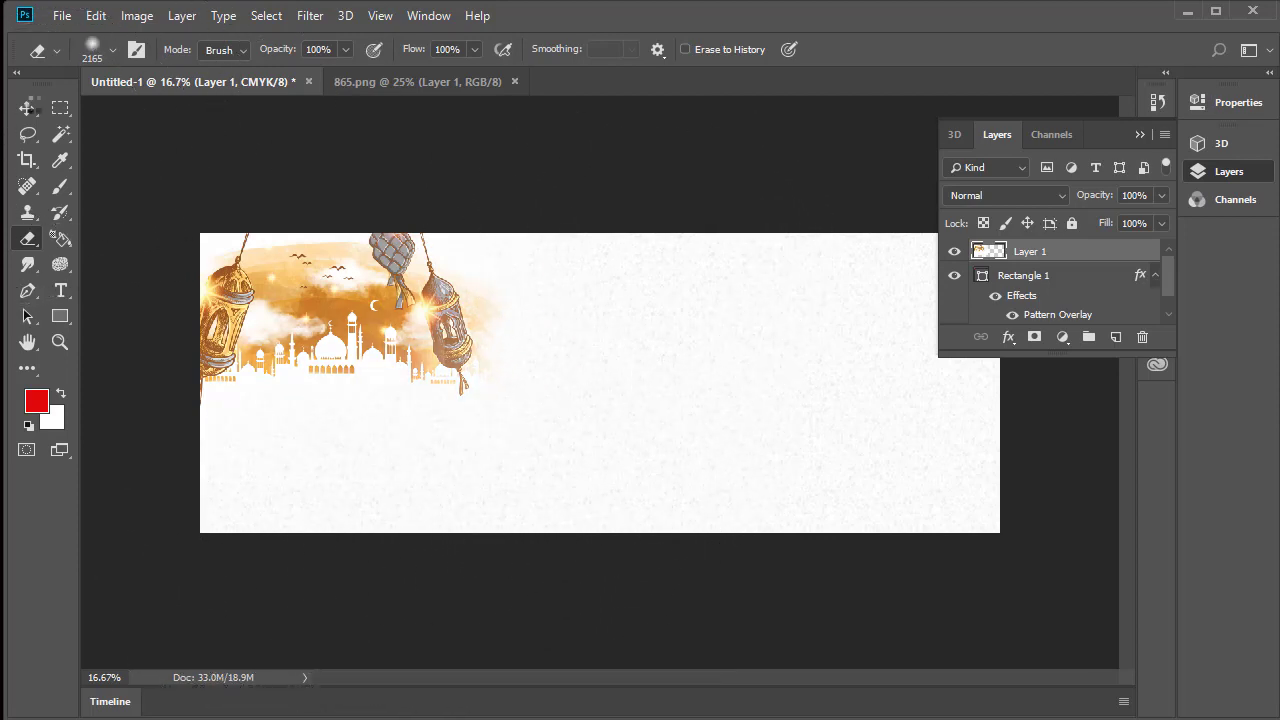
pyautogui.click(20, 116)
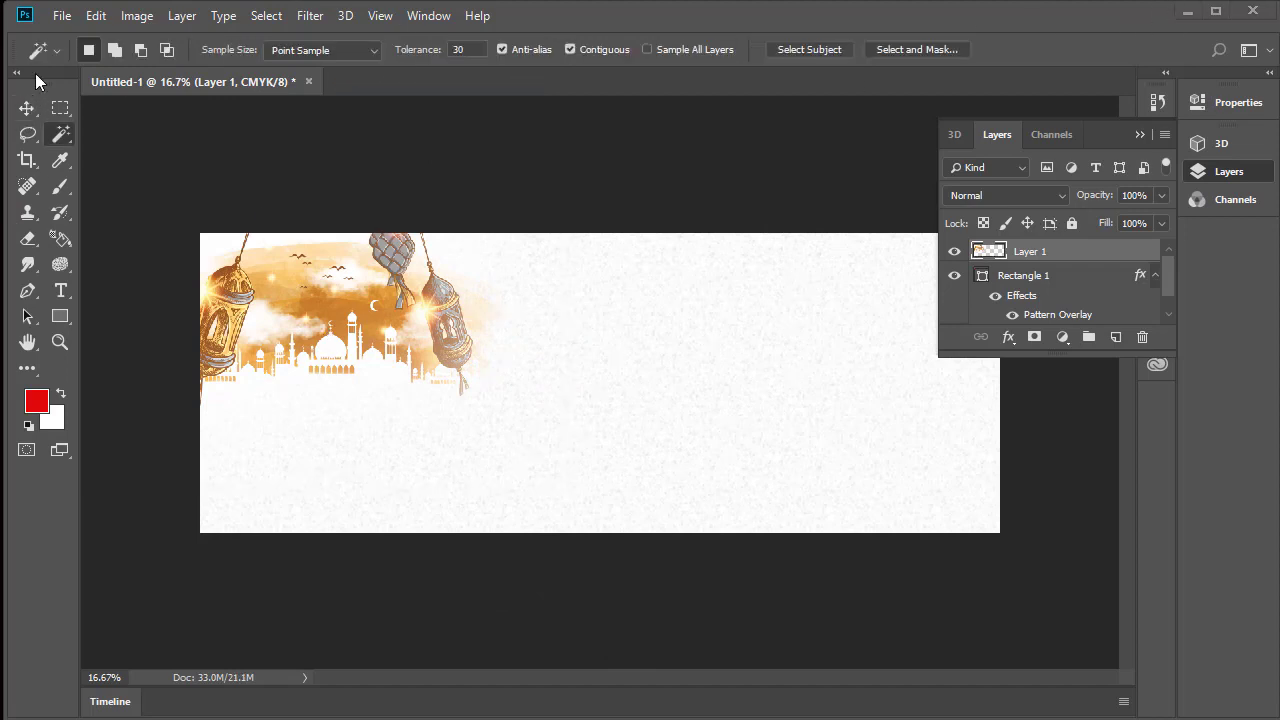
# Open the 6813742 image from the Romadhan banner folder and bring its picture onto the right half of the banner
pyautogui.click(62, 16)
pyautogui.click(85, 60)
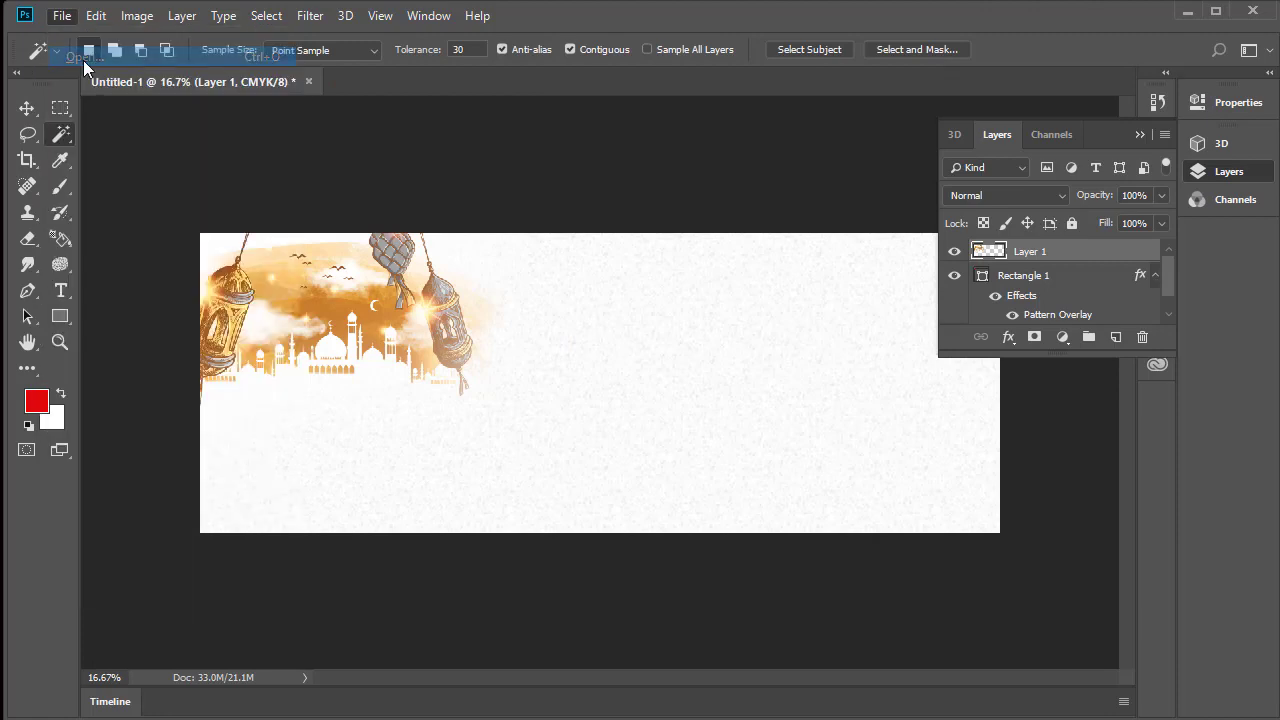
pyautogui.click(481, 178)
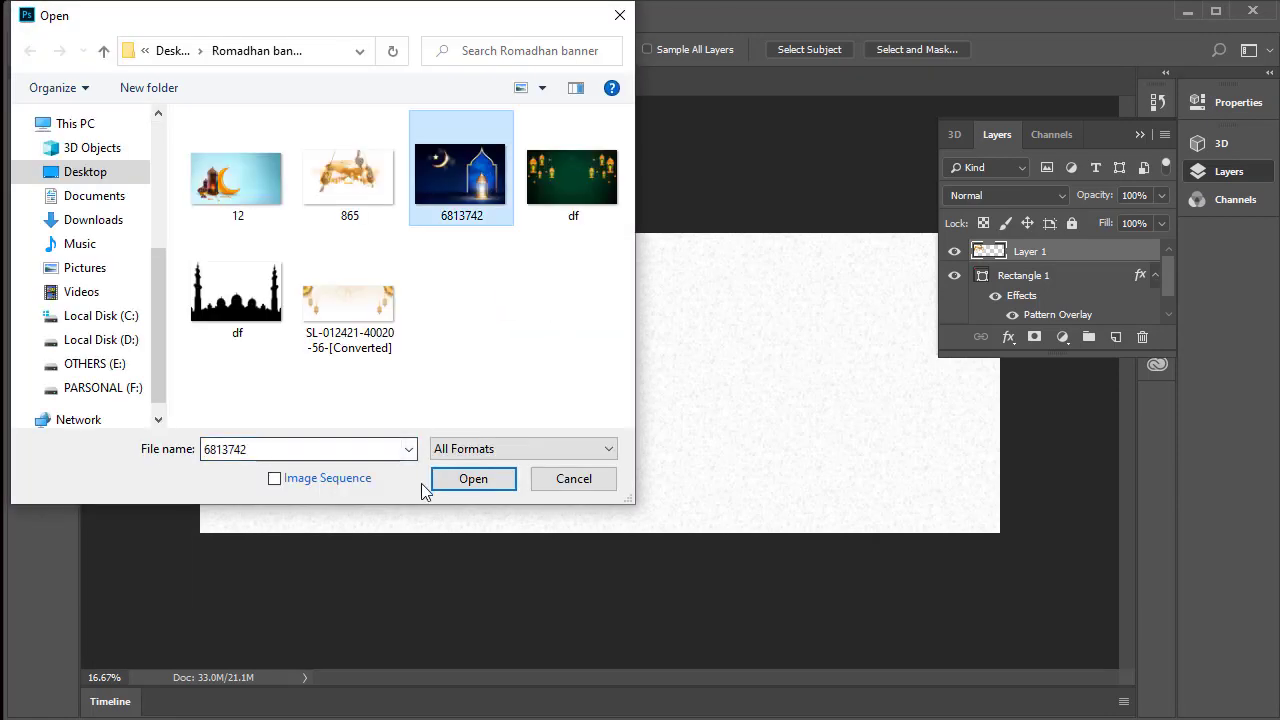
pyautogui.click(468, 480)
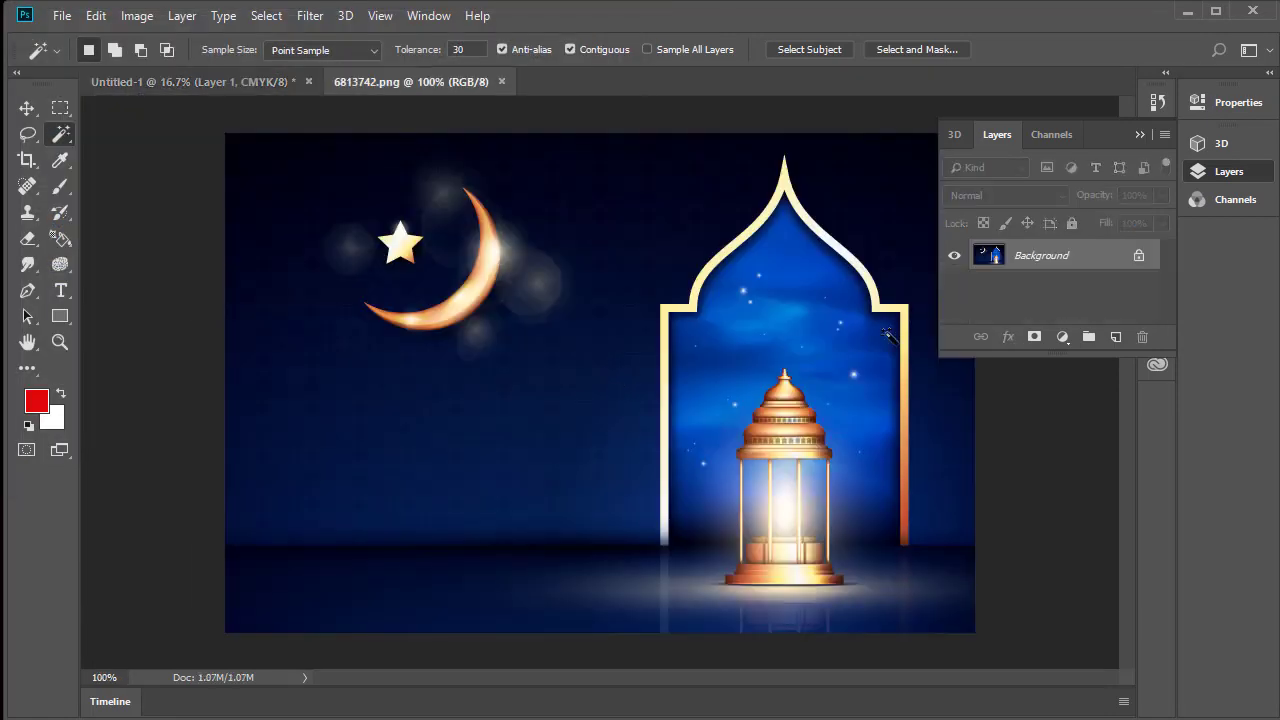
pyautogui.click(27, 108)
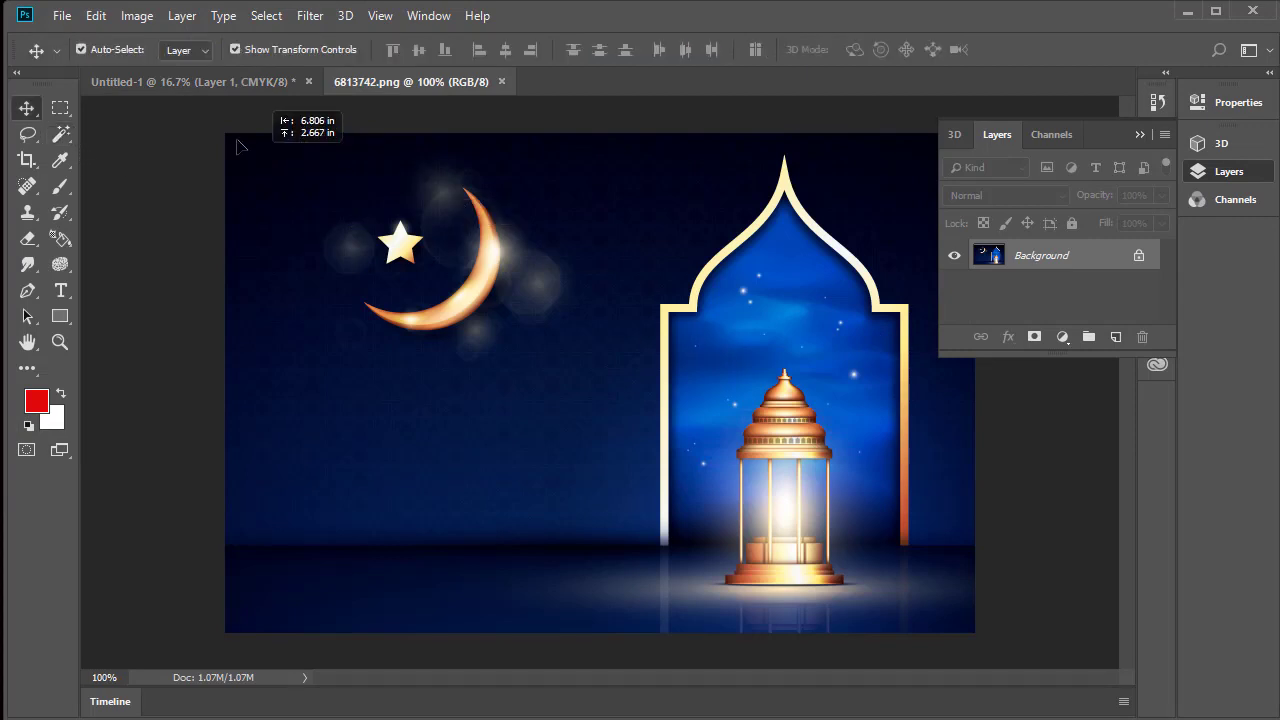
pyautogui.moveTo(186, 86); pyautogui.dragTo(718, 370)
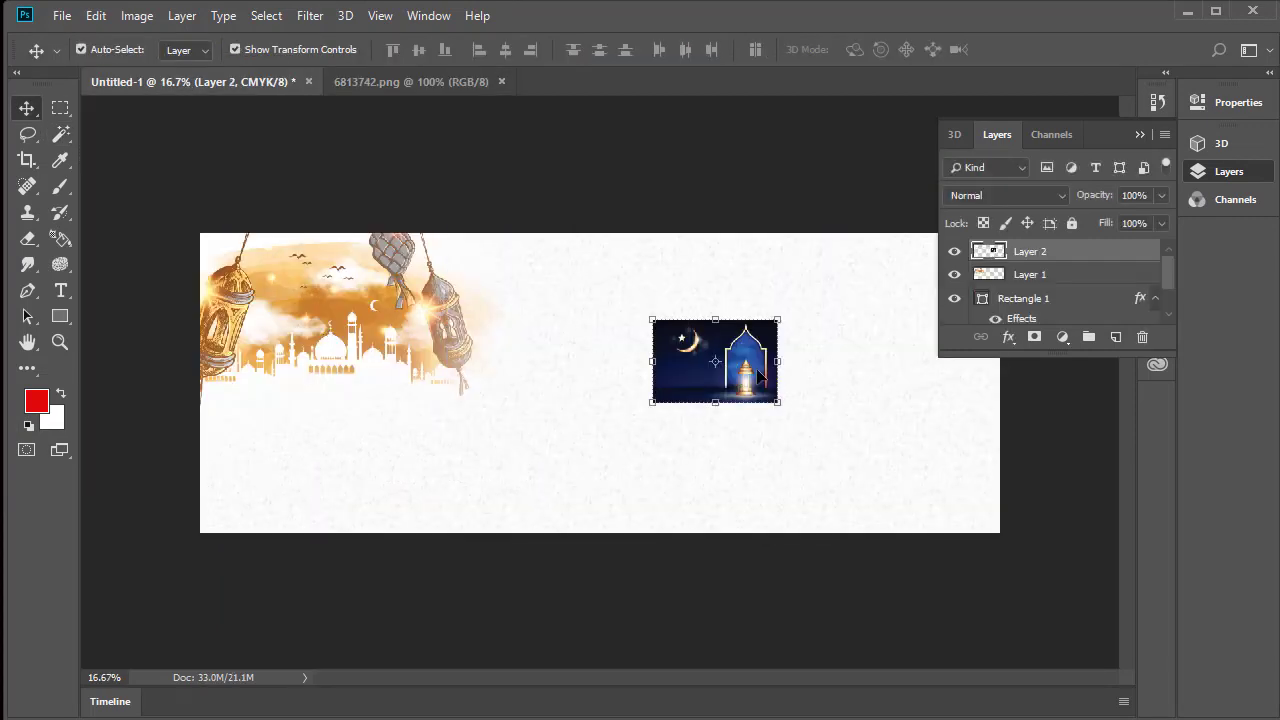
# Select the dark night background around the arch with the Magic Wand at tolerance 30, delete it with the moon and star, and deselect
pyautogui.keyDown('ctrl'); pyautogui.click(750, 350); pyautogui.keyUp('ctrl')
pyautogui.keyDown('ctrl'); pyautogui.click(749, 342); pyautogui.keyUp('ctrl')
pyautogui.keyDown('ctrl'); pyautogui.click(749, 340); pyautogui.keyUp('ctrl')
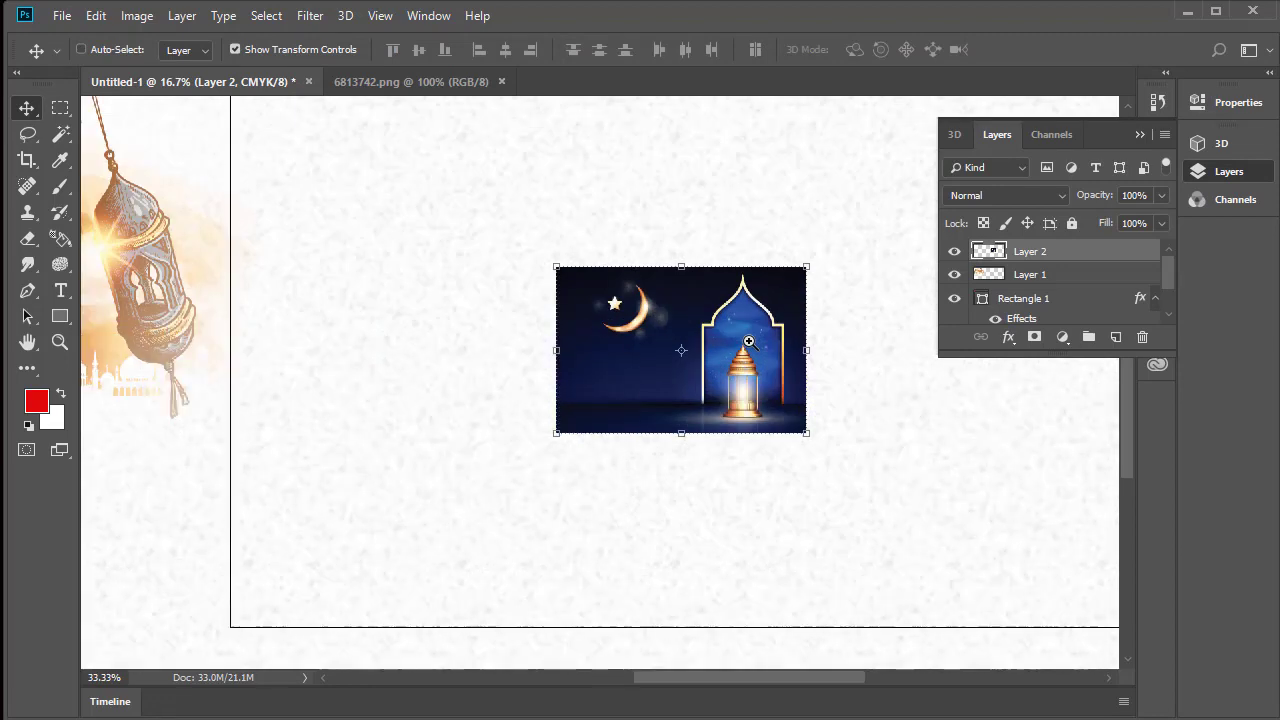
pyautogui.keyDown('ctrl'); pyautogui.click(749, 329); pyautogui.keyUp('ctrl')
pyautogui.keyDown('ctrl'); pyautogui.click(749, 328); pyautogui.keyUp('ctrl')
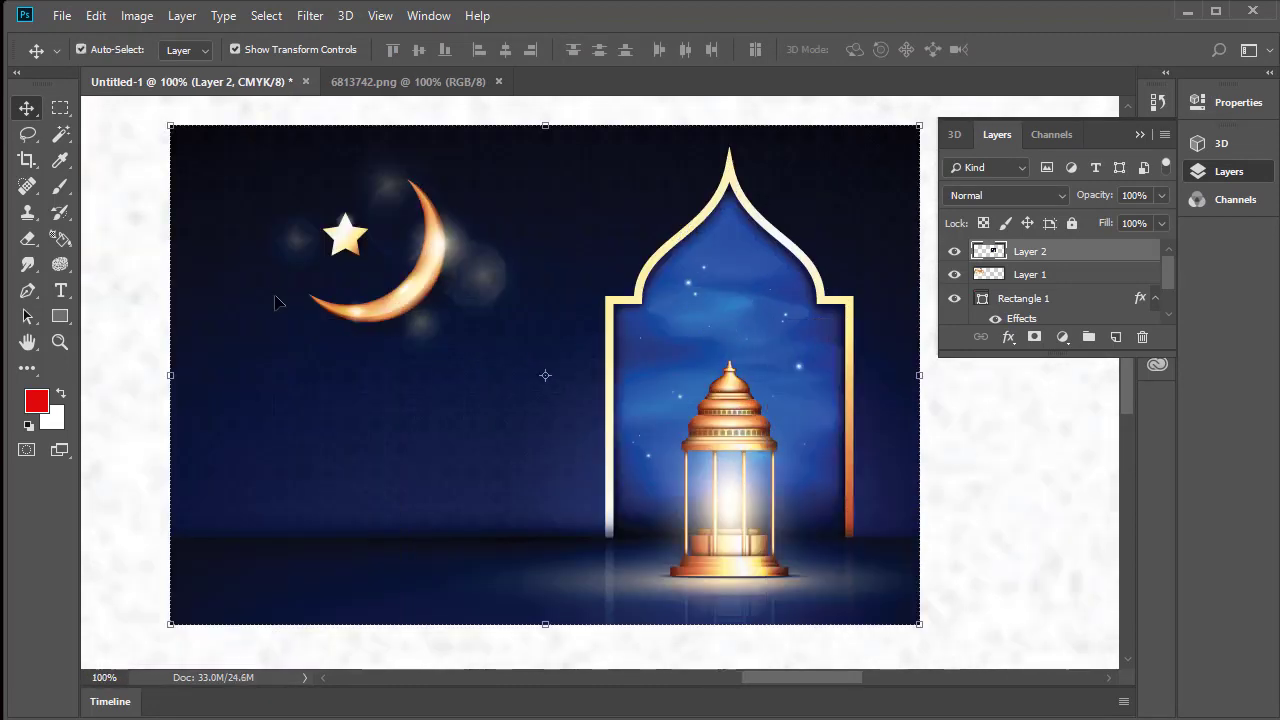
pyautogui.click(60, 137)
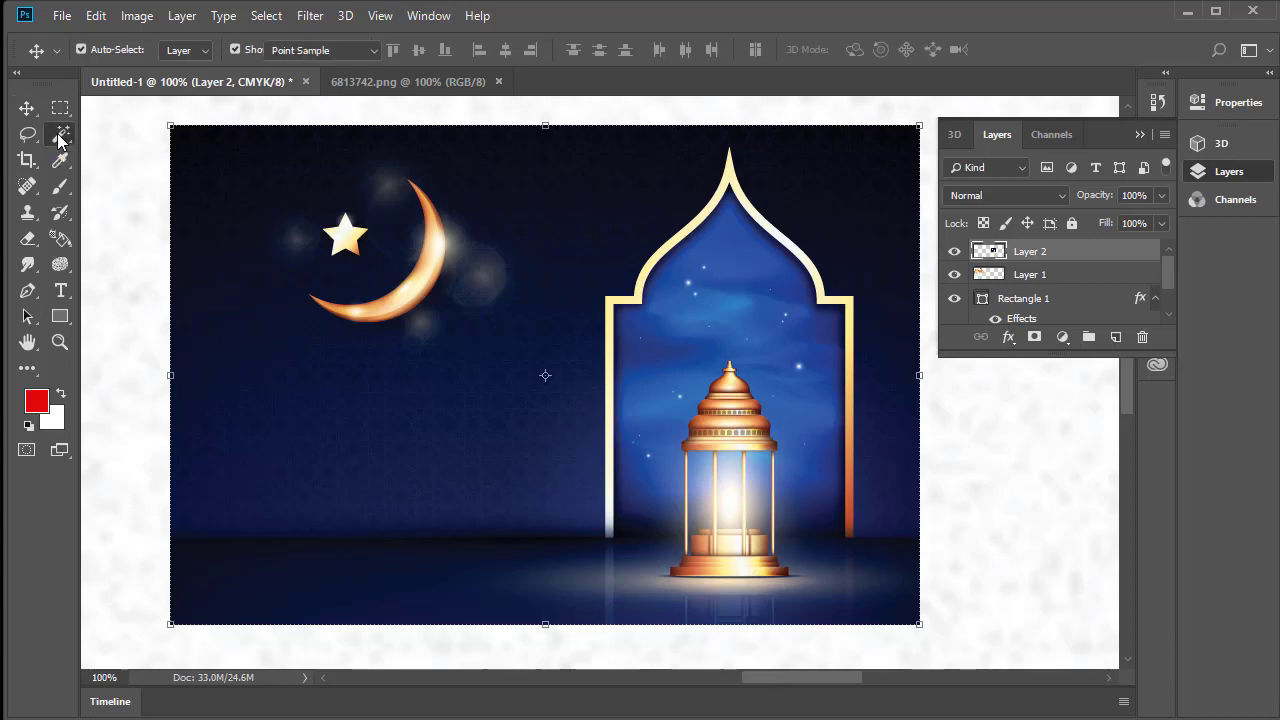
pyautogui.click(592, 179)
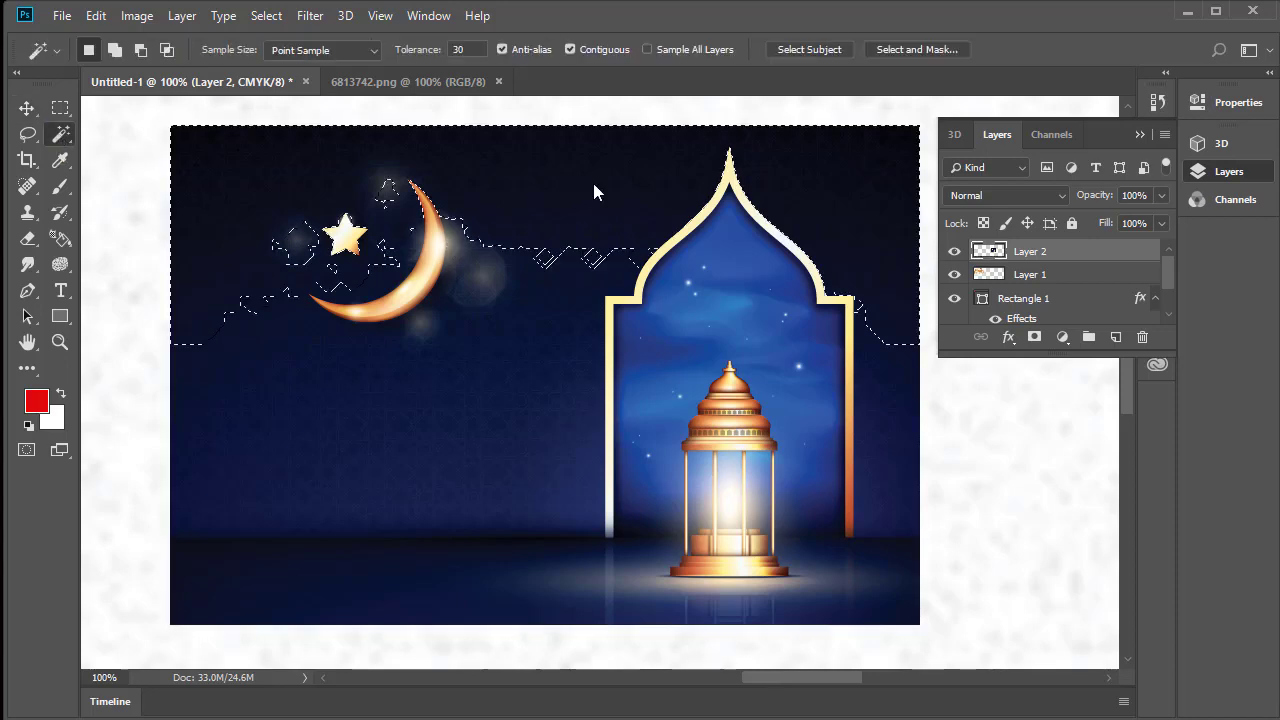
pyautogui.keyDown('shift'); pyautogui.click(580, 333); pyautogui.keyUp('shift')
pyautogui.keyDown('shift'); pyautogui.click(895, 390); pyautogui.keyUp('shift')
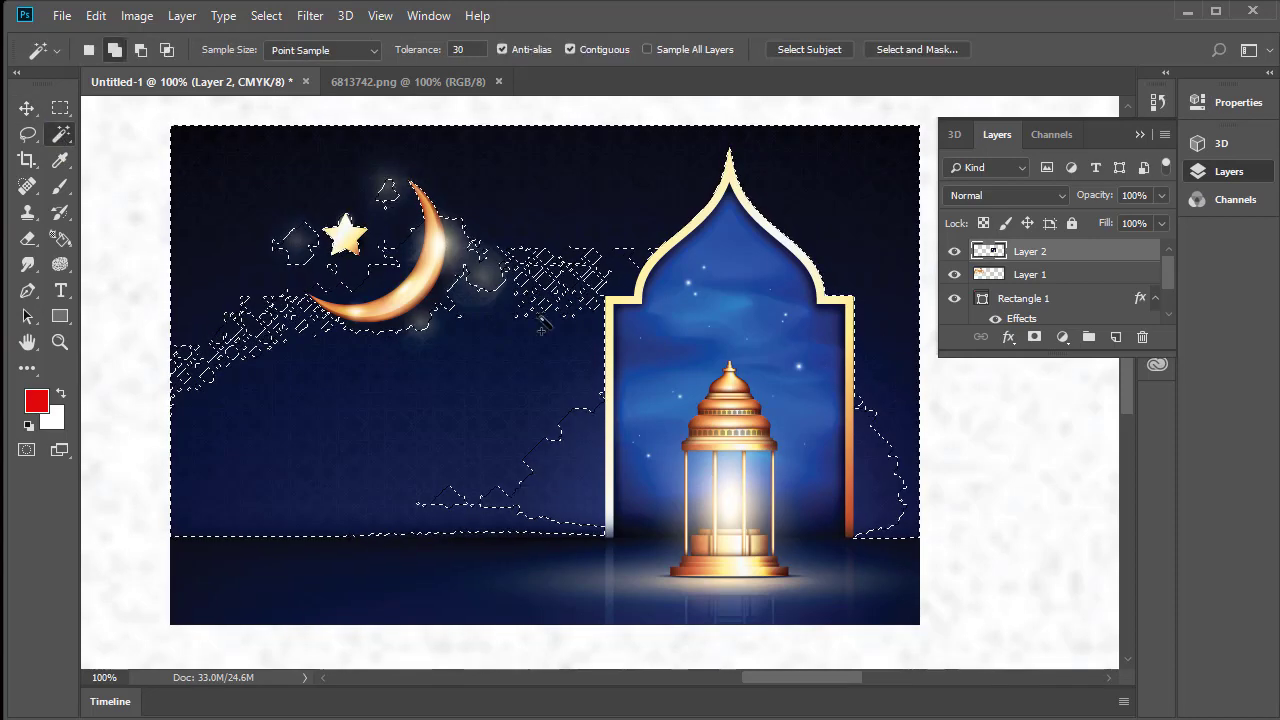
pyautogui.click(578, 470)
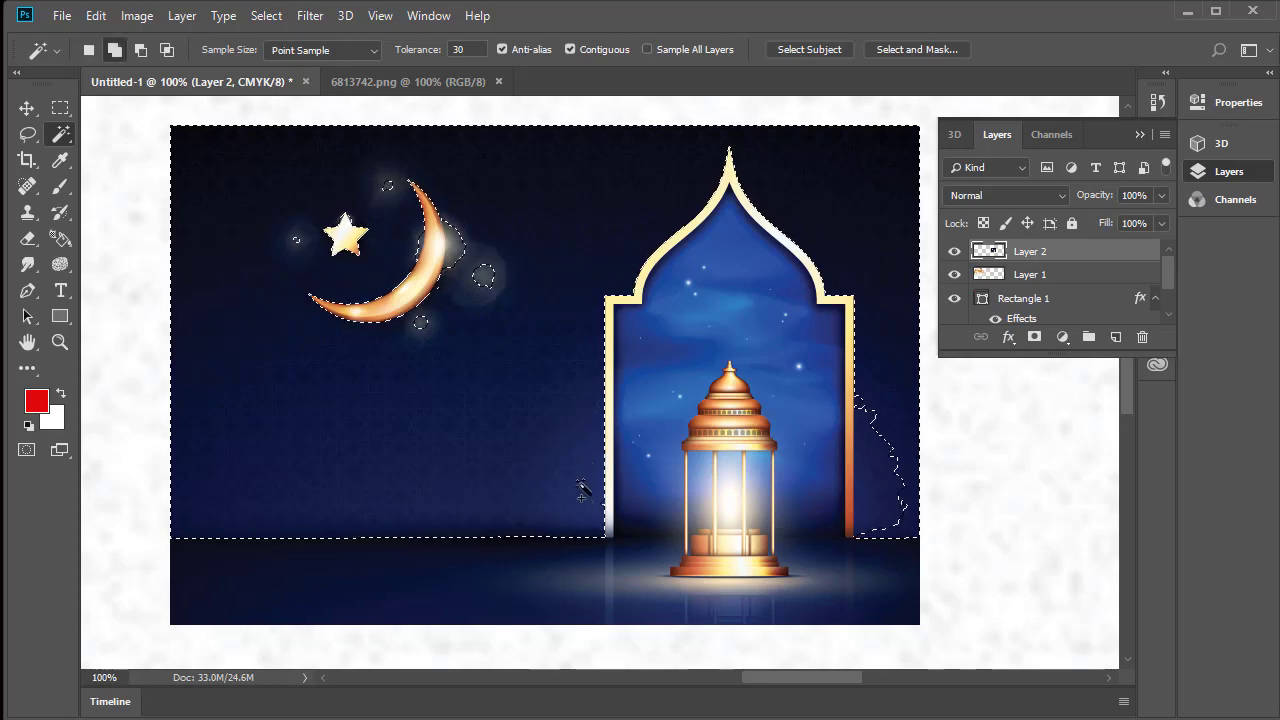
pyautogui.keyDown('shift'); pyautogui.click(868, 500); pyautogui.keyUp('shift')
pyautogui.press('m')
pyautogui.press('Delete')
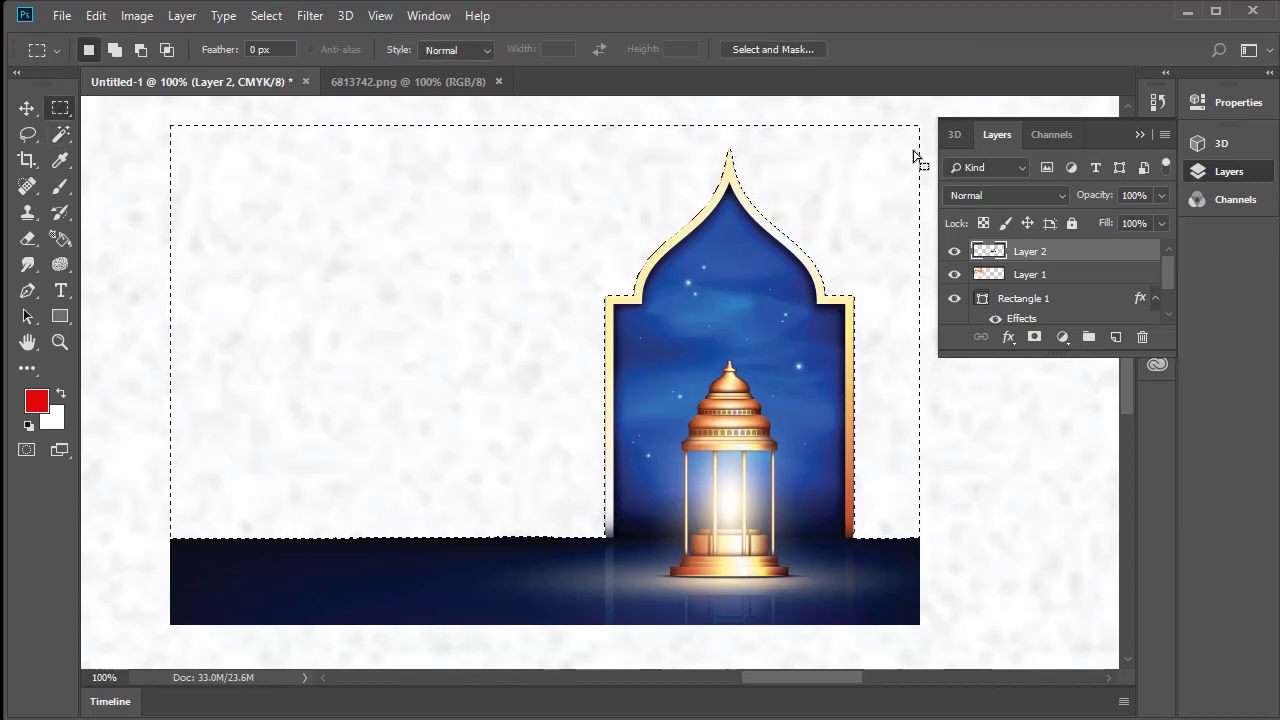
pyautogui.rightClick(448, 200)
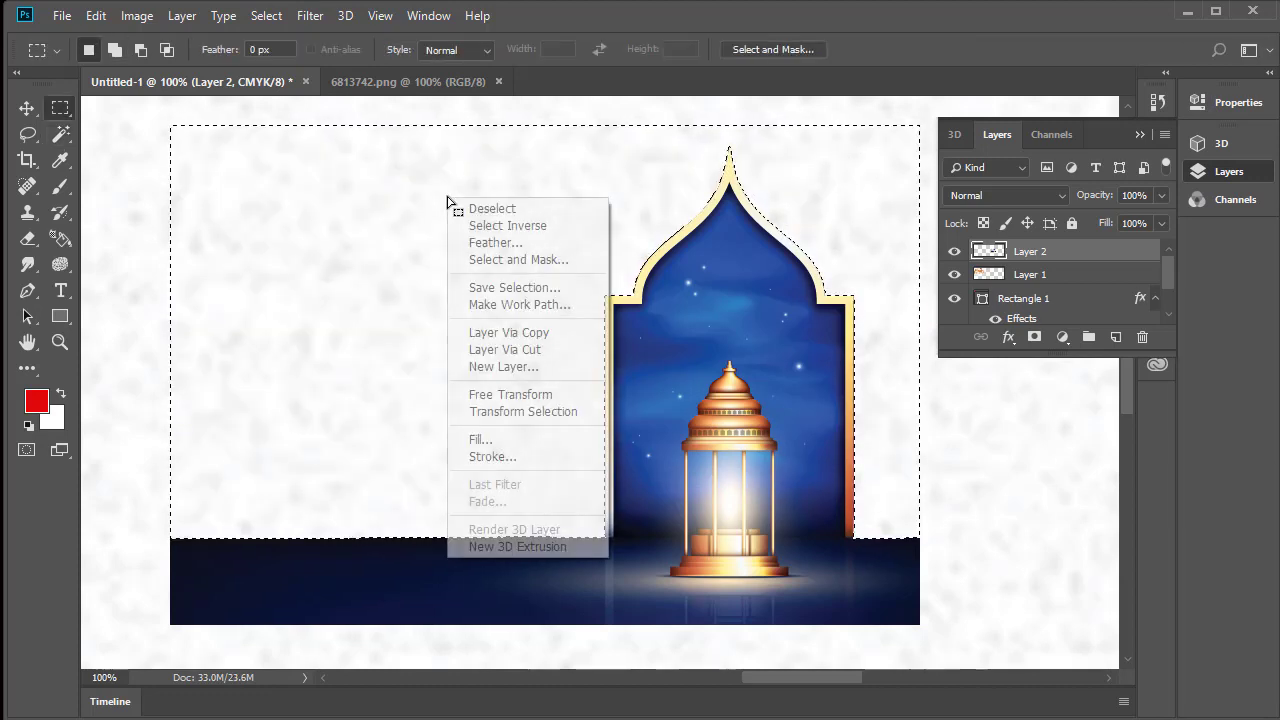
pyautogui.click(472, 209)
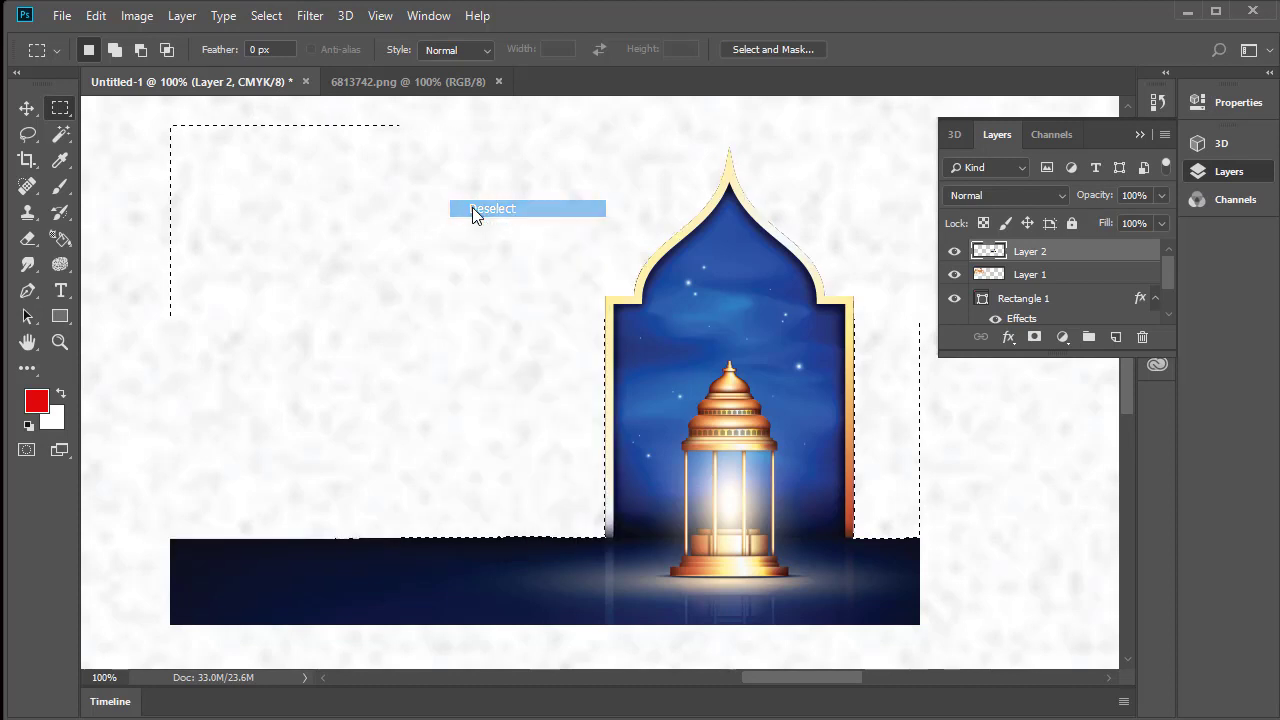
# Scale the arch and lantern artwork to about 224% and move it to the banner's lower-right area
pyautogui.click(27, 110)
pyautogui.hotkey('ctrl', '-')
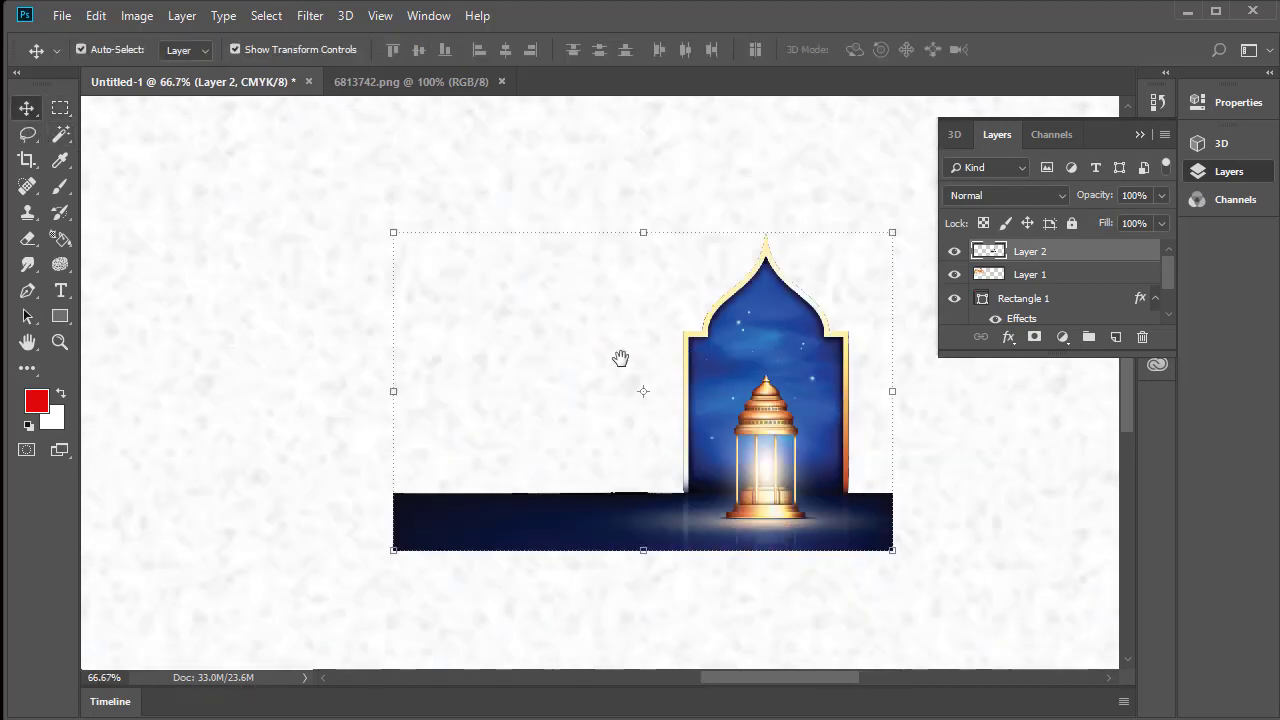
pyautogui.keyDown('alt'); pyautogui.click(662, 422); pyautogui.keyUp('alt')
pyautogui.moveTo(527, 438); pyautogui.dragTo(346, 466)
pyautogui.moveTo(485, 277); pyautogui.dragTo(709, 118)
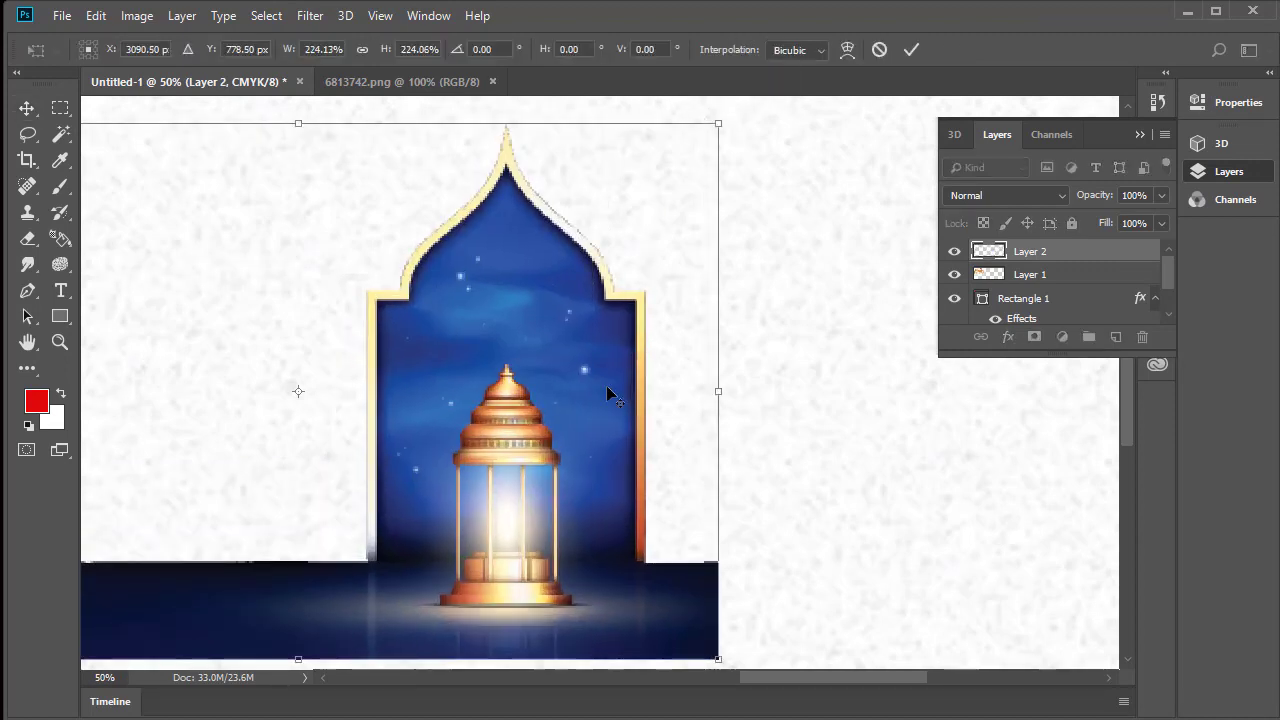
pyautogui.moveTo(597, 534); pyautogui.dragTo(1069, 543)
pyautogui.keyDown('alt'); pyautogui.click(743, 534); pyautogui.keyUp('alt')
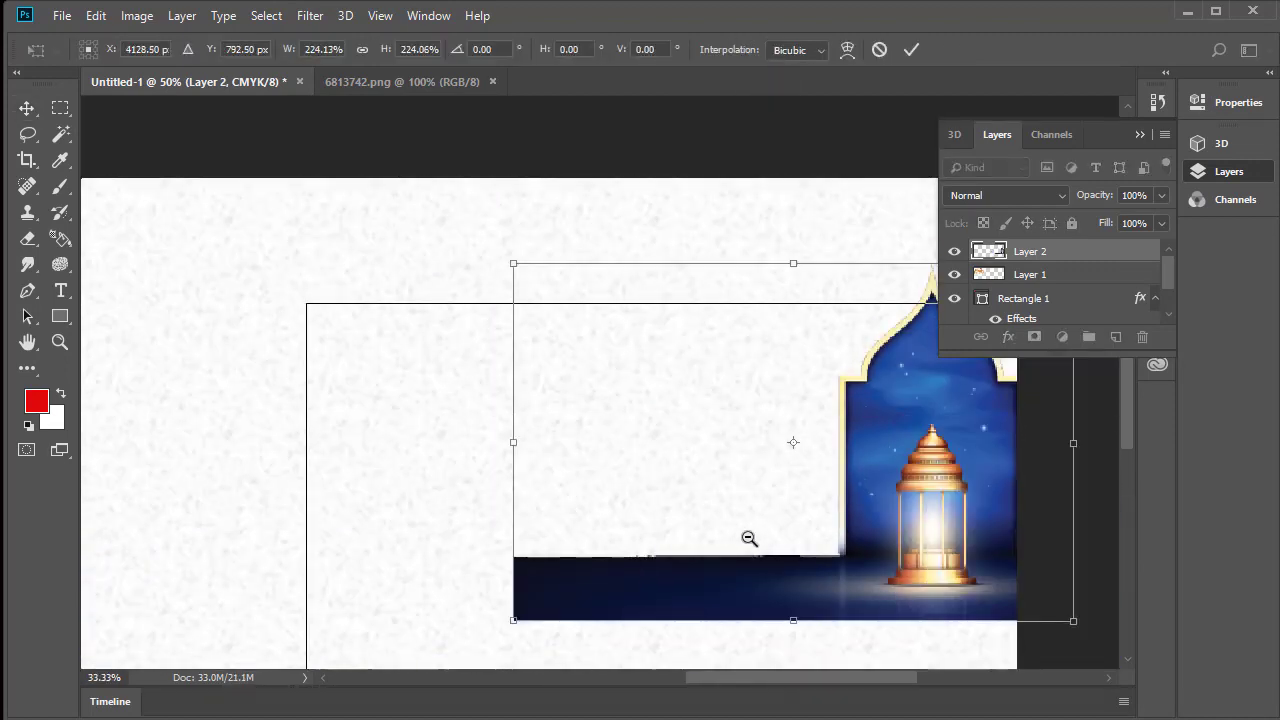
pyautogui.keyDown('alt'); pyautogui.click(749, 534); pyautogui.keyUp('alt')
pyautogui.keyDown('alt'); pyautogui.click(766, 537); pyautogui.keyUp('alt')
pyautogui.moveTo(774, 521); pyautogui.dragTo(735, 579)
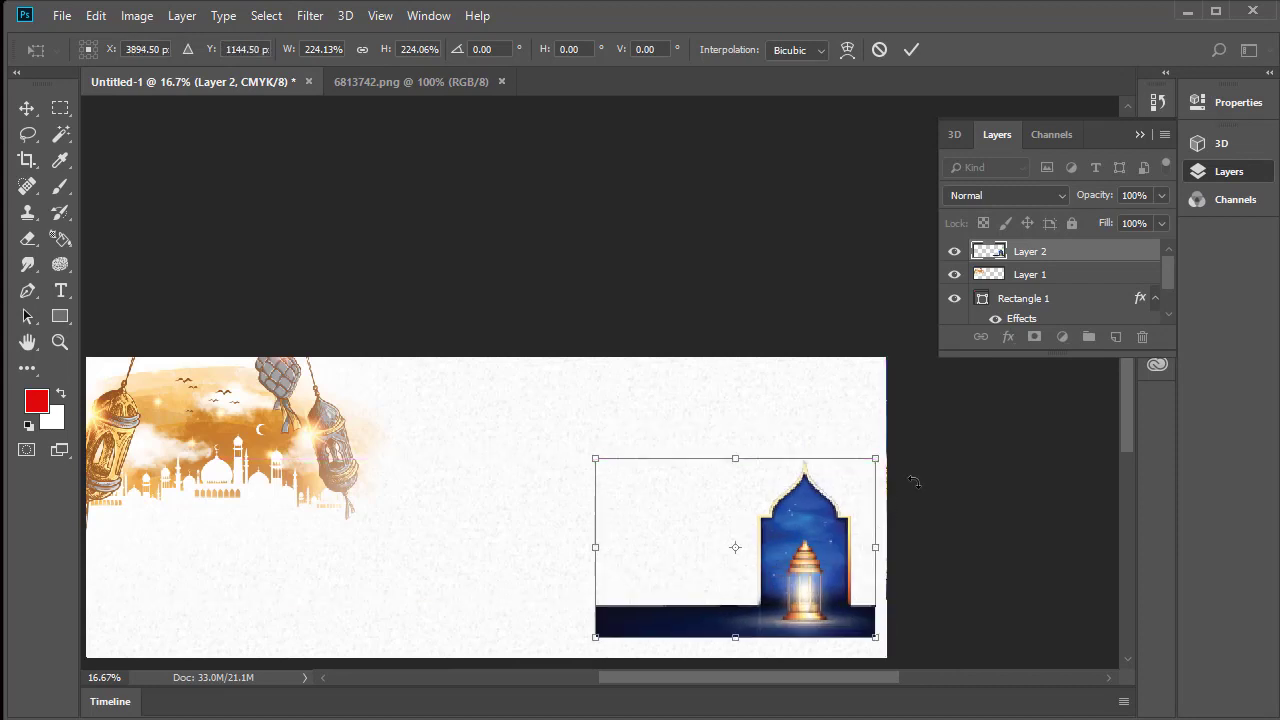
# Enlarge the arch artwork to about 391%, place the arch at the banner's right end with its floor along the bottom edge, and apply the transform
pyautogui.moveTo(873, 459); pyautogui.dragTo(968, 322)
pyautogui.moveTo(842, 502); pyautogui.dragTo(784, 483)
pyautogui.moveTo(920, 355); pyautogui.dragTo(905, 367)
pyautogui.moveTo(777, 524); pyautogui.dragTo(784, 520)
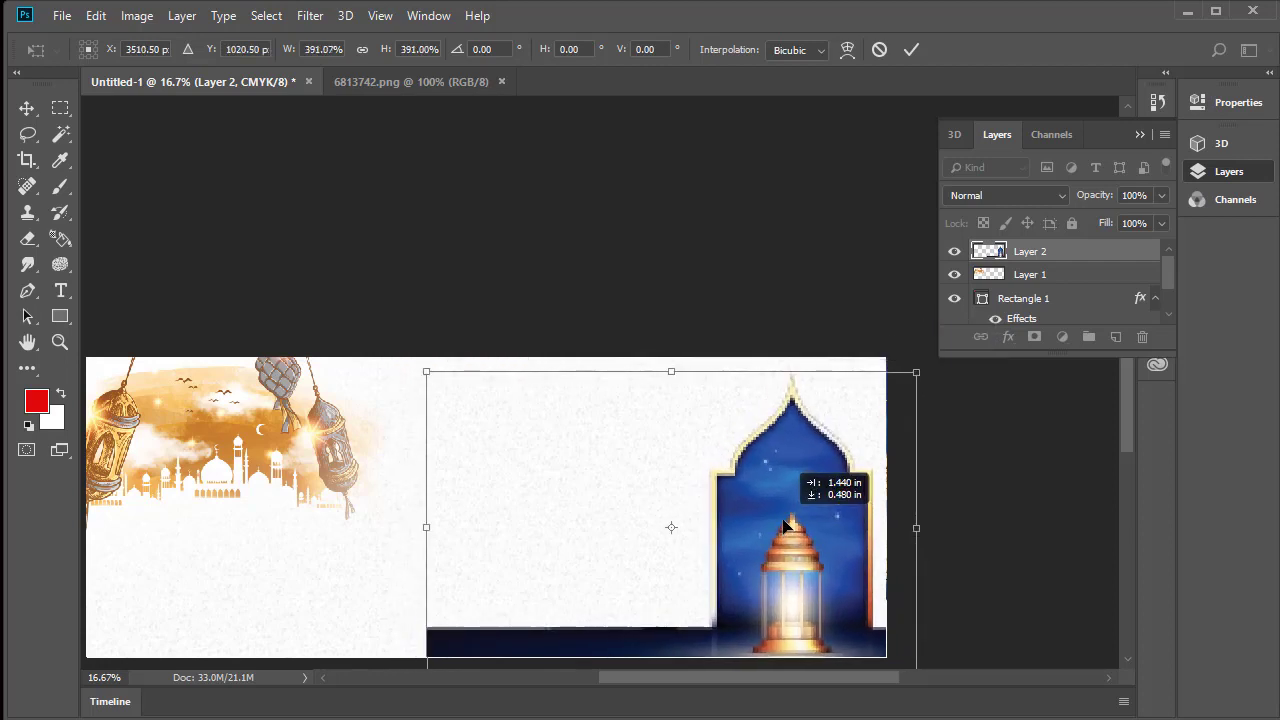
pyautogui.click(911, 49)
pyautogui.click(787, 247)
# Fade out the left end of the dark blue floor strip on the arch layer with the soft 2165 px Eraser
pyautogui.moveTo(700, 497); pyautogui.dragTo(651, 300)
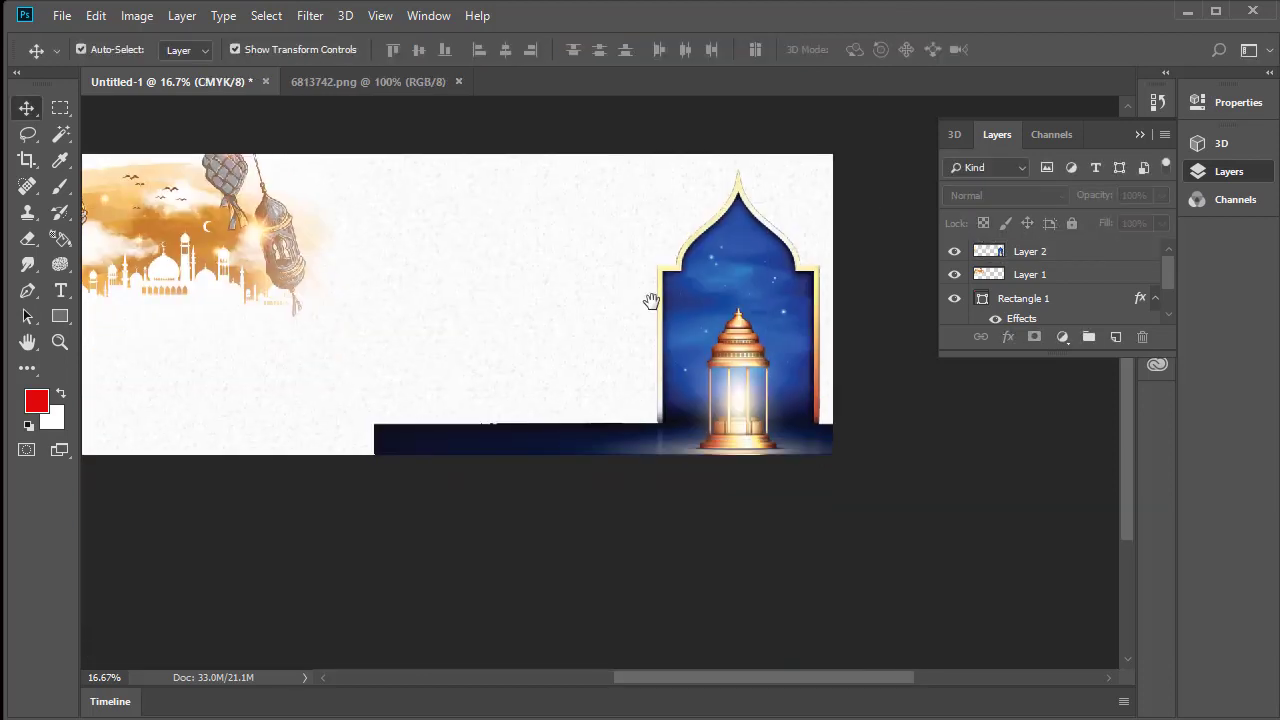
pyautogui.press('Tab')
pyautogui.press('Tab')
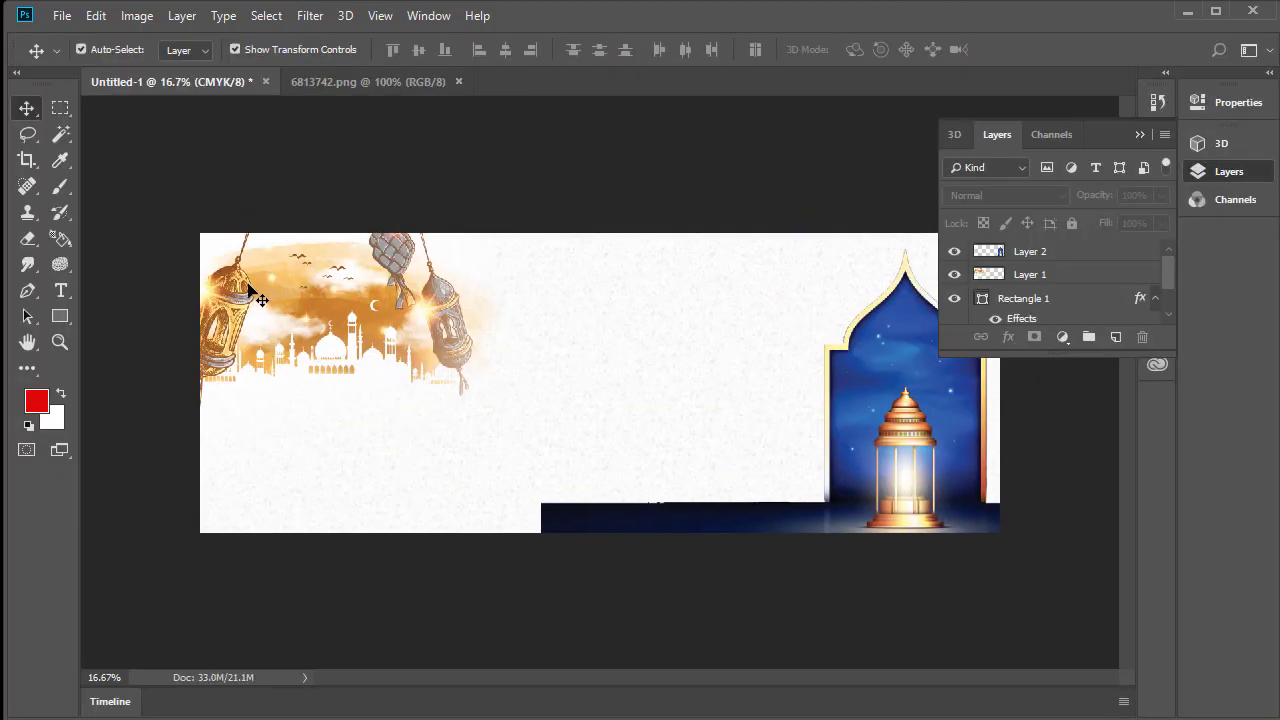
pyautogui.click(30, 242)
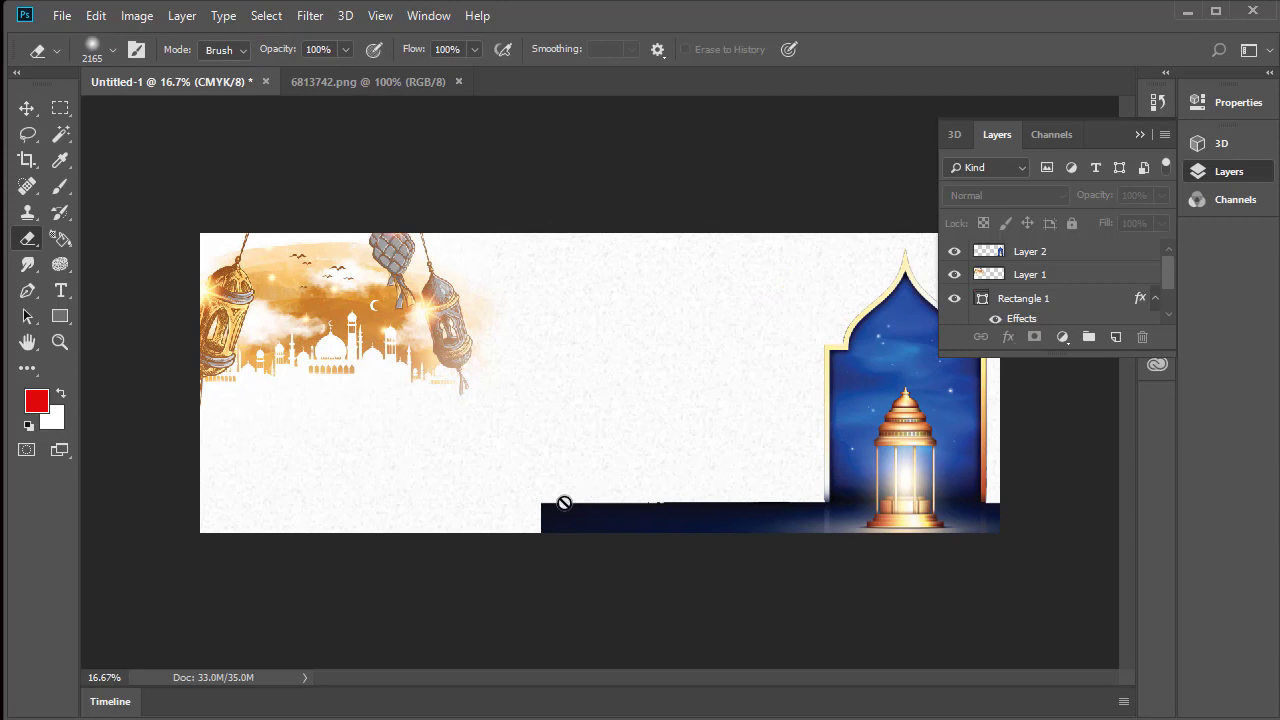
pyautogui.click(1072, 256)
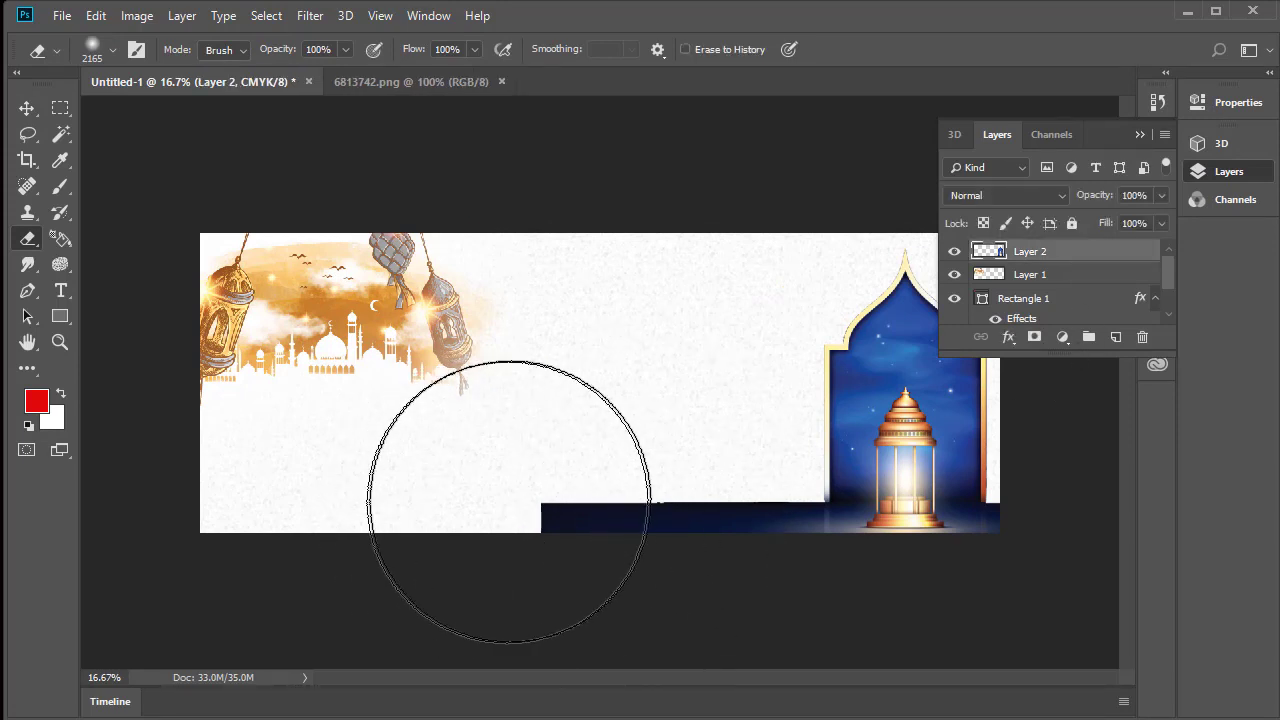
pyautogui.click(508, 505)
pyautogui.click(600, 486)
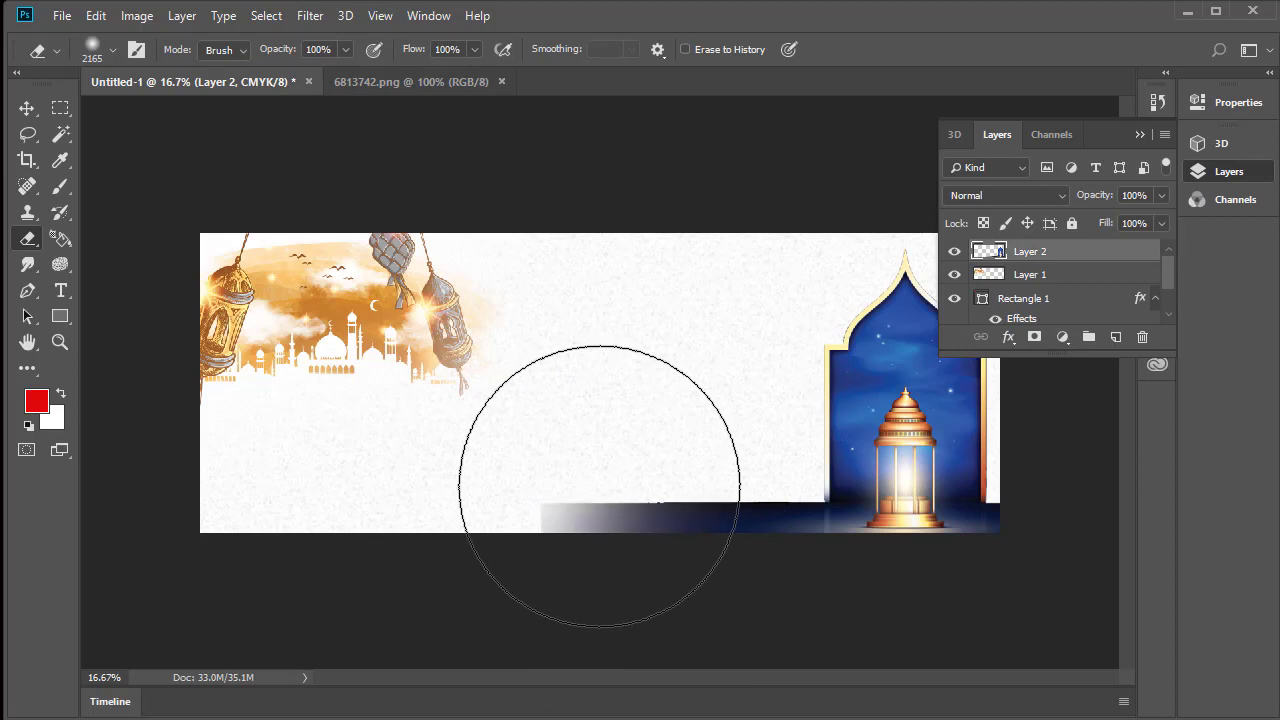
pyautogui.click(600, 486)
pyautogui.click(631, 481)
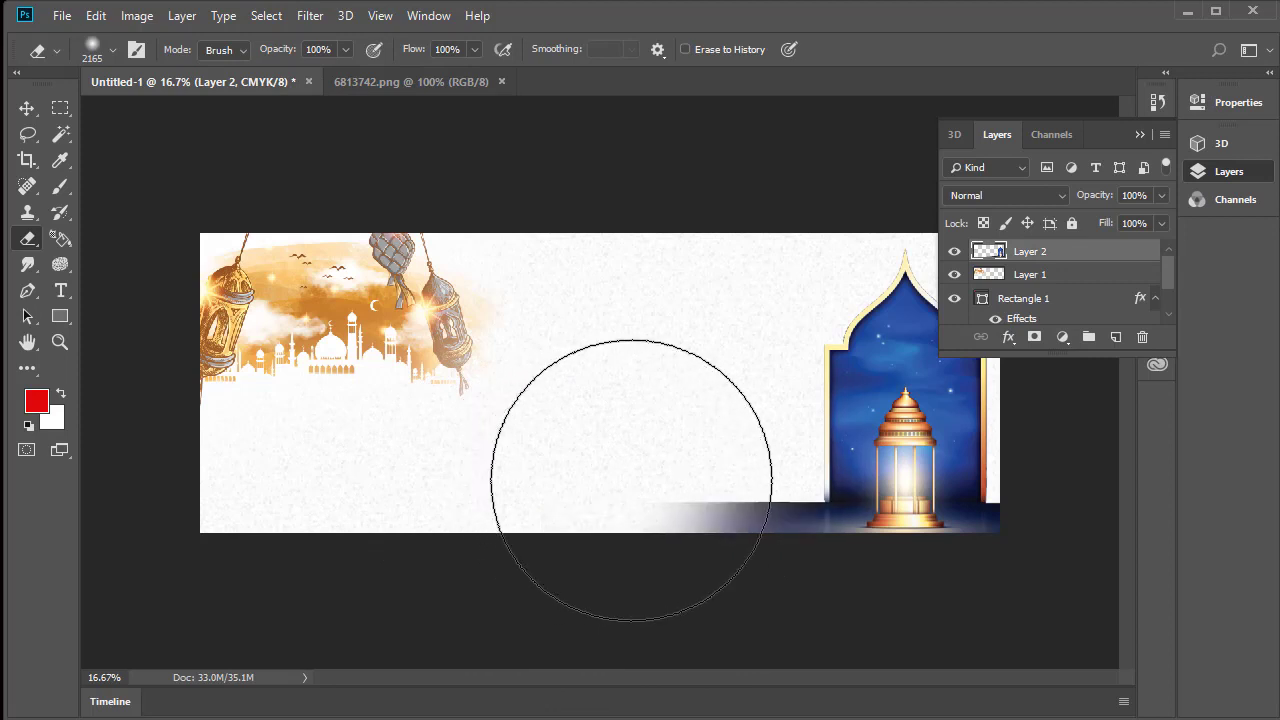
pyautogui.click(657, 471)
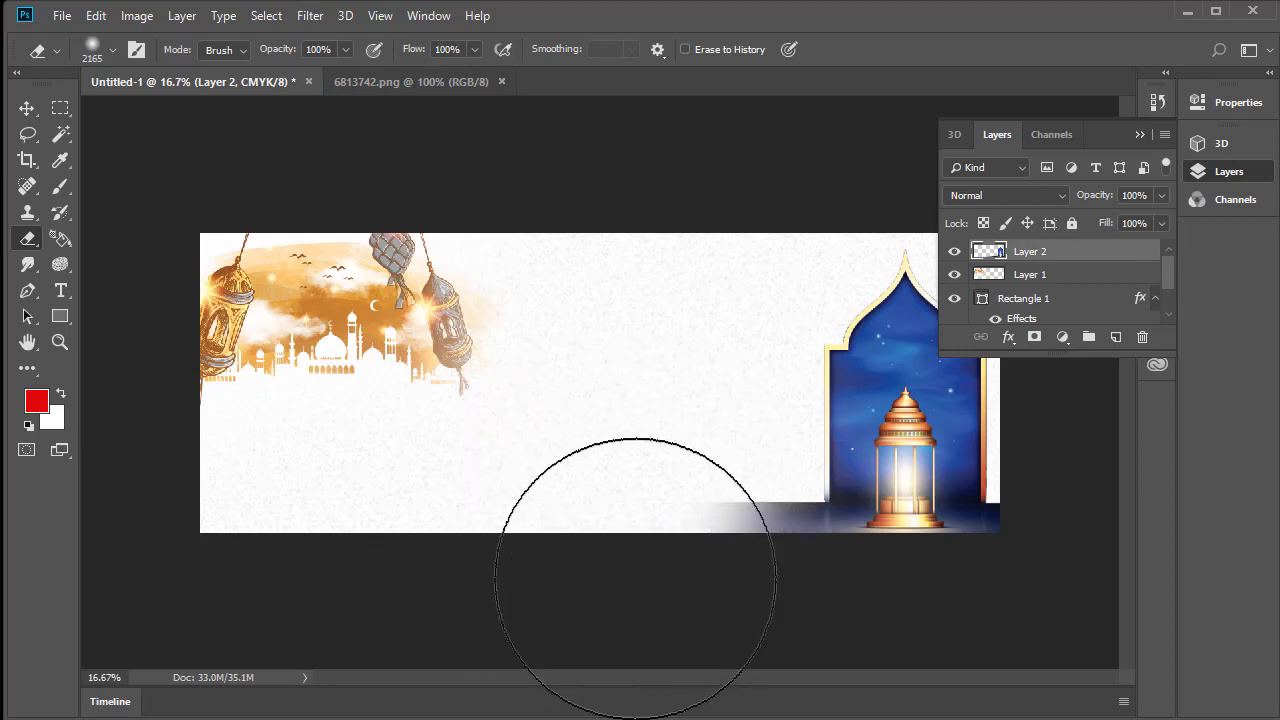
pyautogui.click(637, 578)
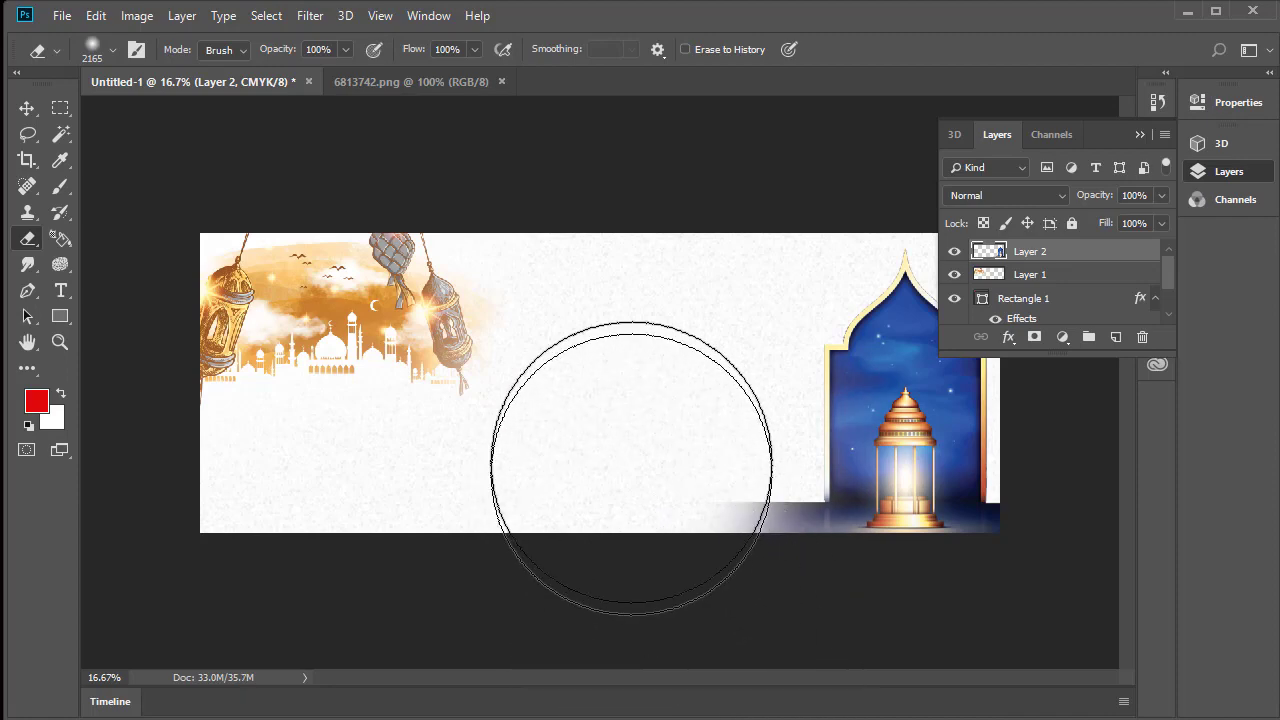
# Bring the green lantern picture from df.jpg onto the banner's upper-right corner, behind the arch artwork
pyautogui.click(29, 108)
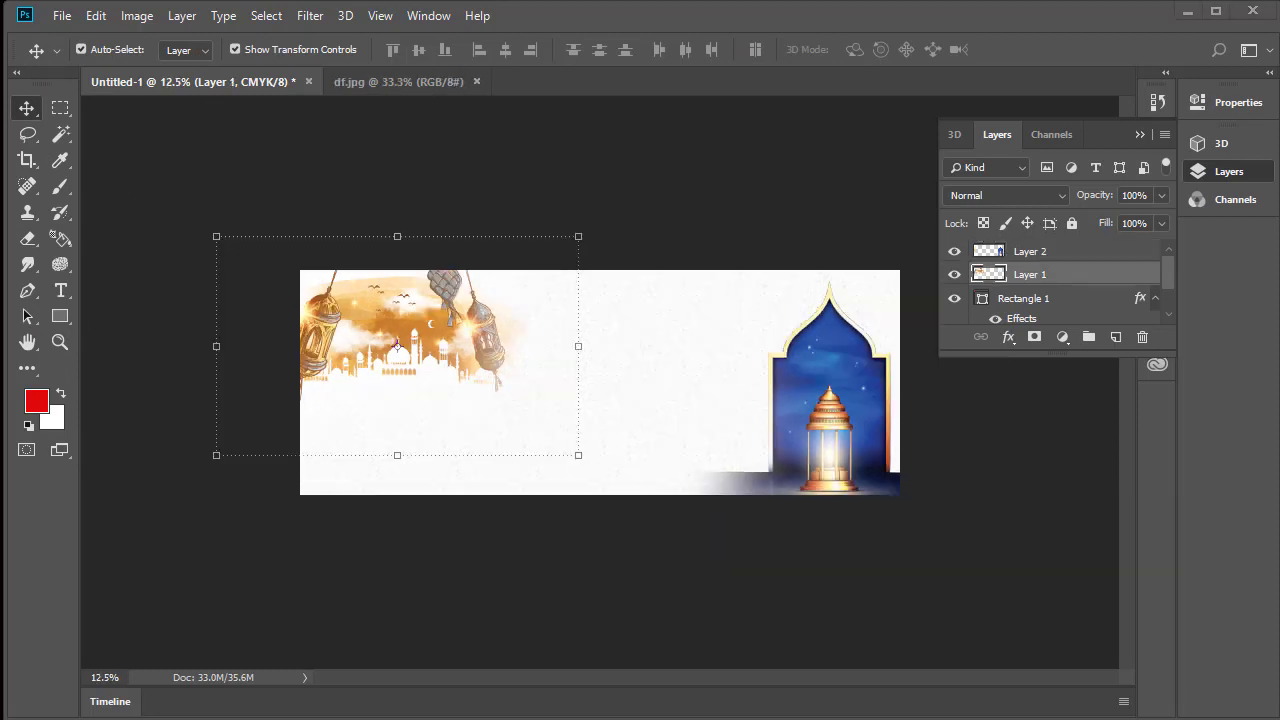
pyautogui.click(389, 84)
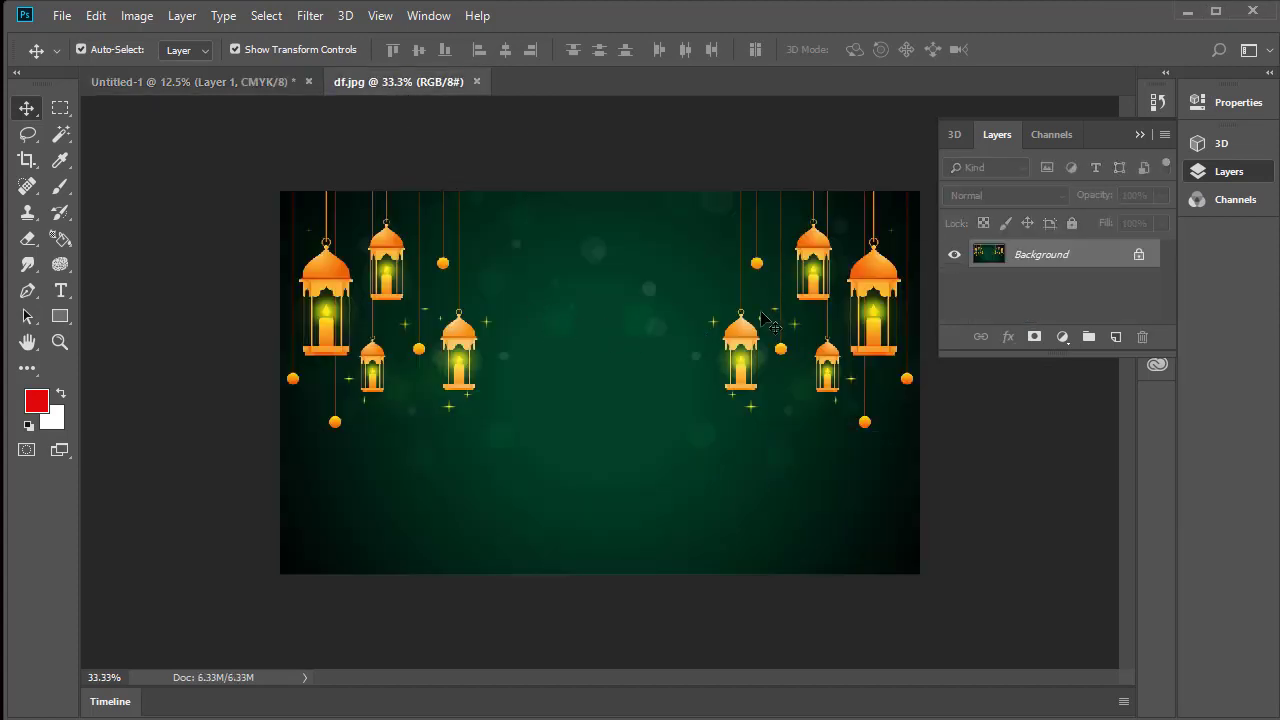
pyautogui.moveTo(780, 320)
pyautogui.mouseDown()
pyautogui.moveTo(239, 118)
pyautogui.moveTo(195, 88)
pyautogui.moveTo(700, 509)
pyautogui.moveTo(623, 349)
pyautogui.moveTo(625, 360)
pyautogui.moveTo(772, 336)
pyautogui.mouseUp()
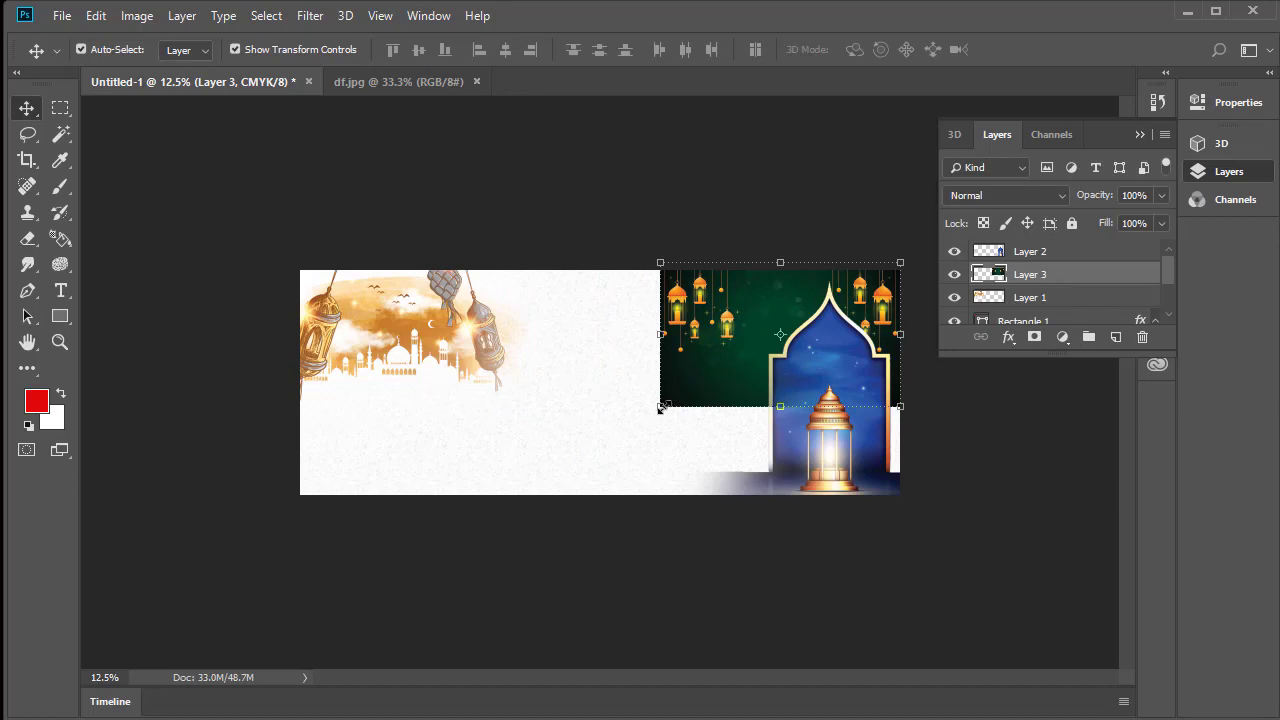
# Scale the green lantern picture to 222.14%, align it with the banner's right edge so it covers the full height, and apply the transform
pyautogui.moveTo(661, 408)
pyautogui.mouseDown()
pyautogui.moveTo(478, 537)
pyautogui.moveTo(668, 345)
pyautogui.moveTo(668, 399)
pyautogui.mouseUp()
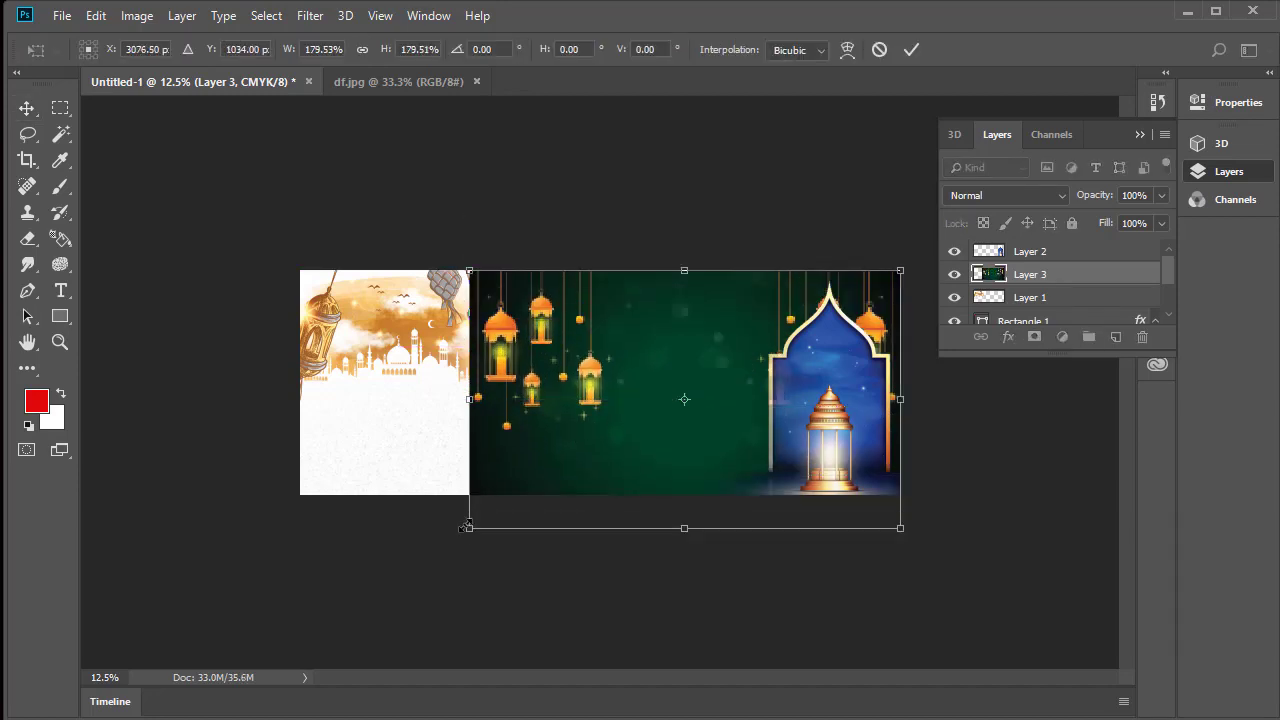
pyautogui.moveTo(467, 527); pyautogui.dragTo(298, 630)
pyautogui.moveTo(511, 533); pyautogui.dragTo(514, 424)
pyautogui.moveTo(608, 372); pyautogui.dragTo(606, 371)
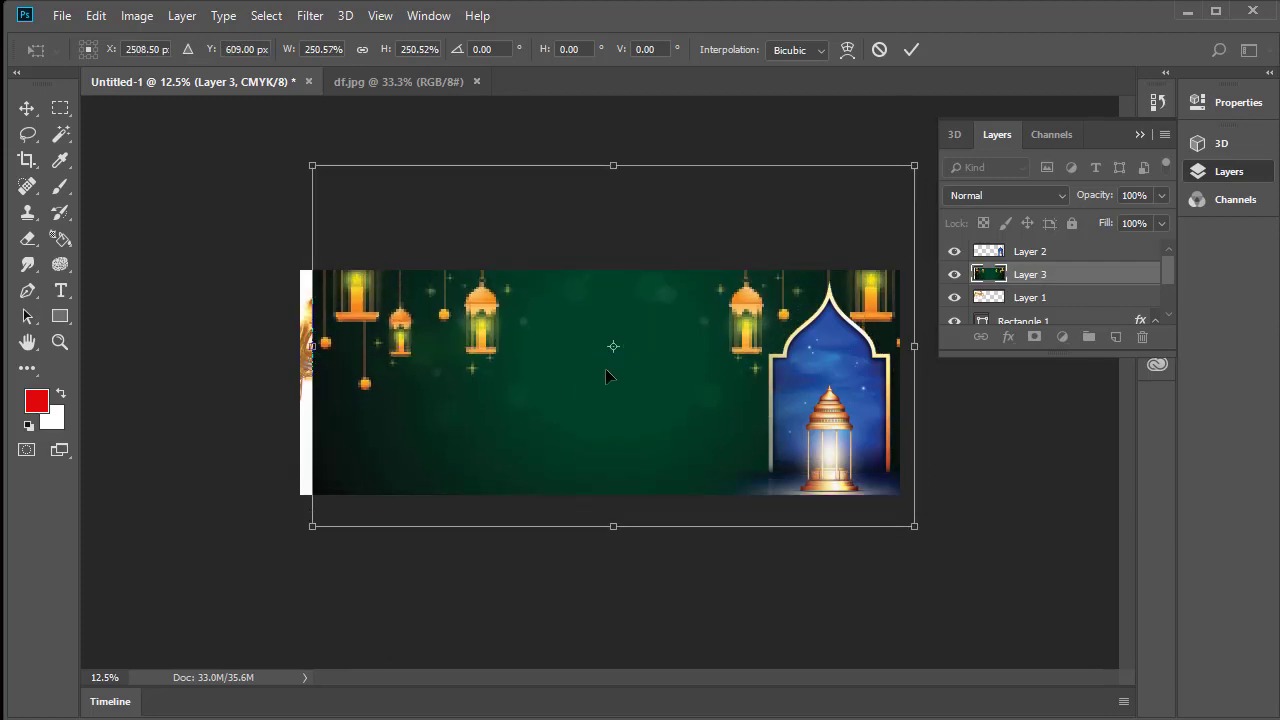
pyautogui.moveTo(316, 523); pyautogui.dragTo(381, 485)
pyautogui.moveTo(577, 337); pyautogui.dragTo(563, 357)
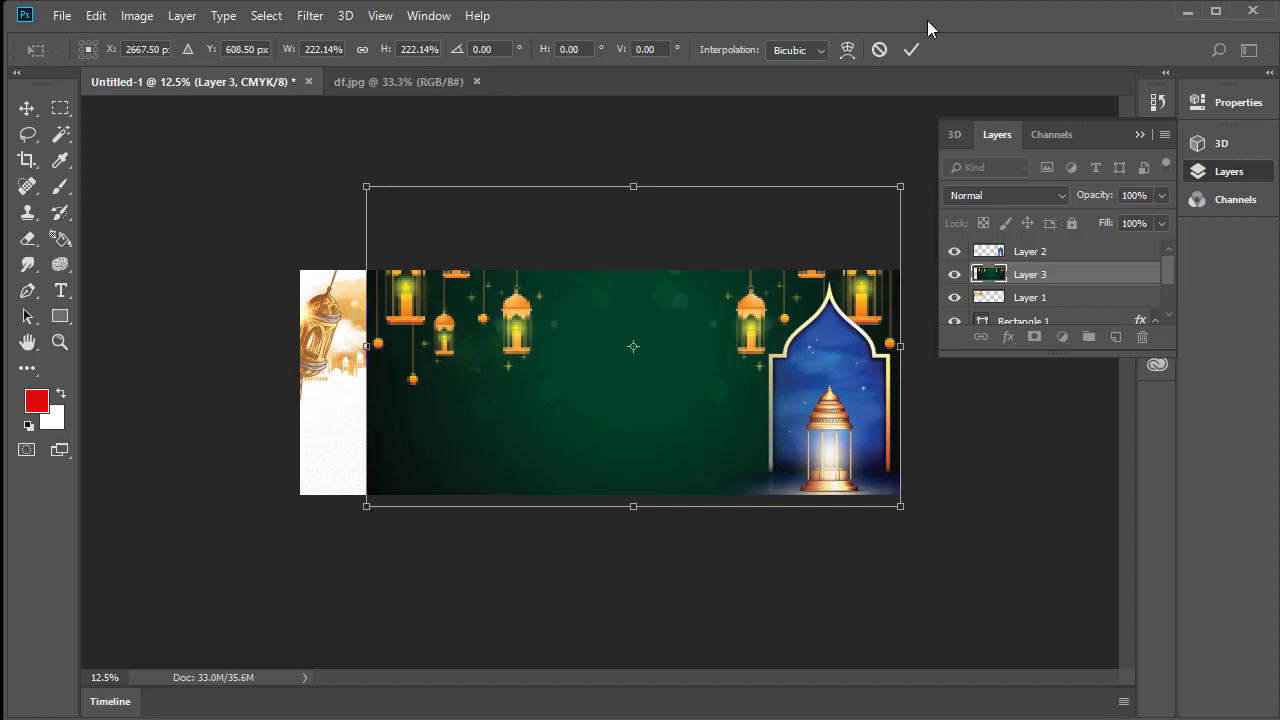
pyautogui.click(910, 50)
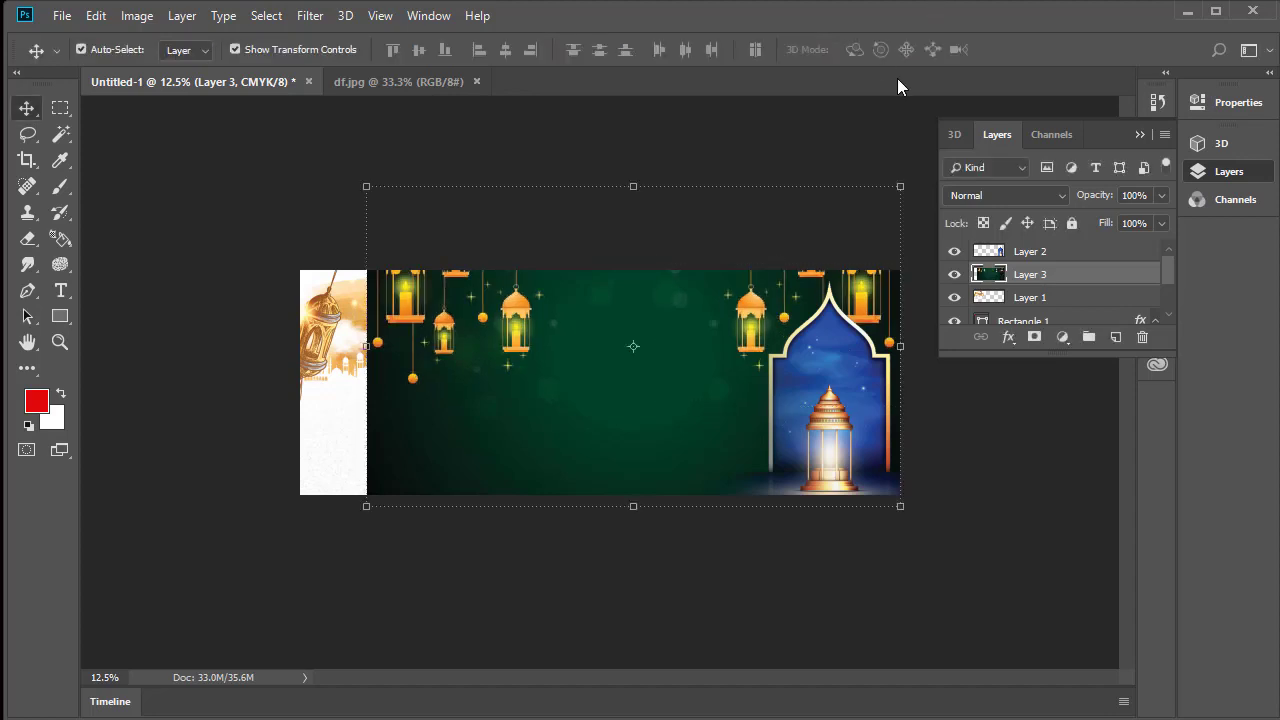
# Erase the left and middle of the green lantern picture with the soft 2165 px Eraser, blending it into the white background beside the arch
pyautogui.click(27, 241)
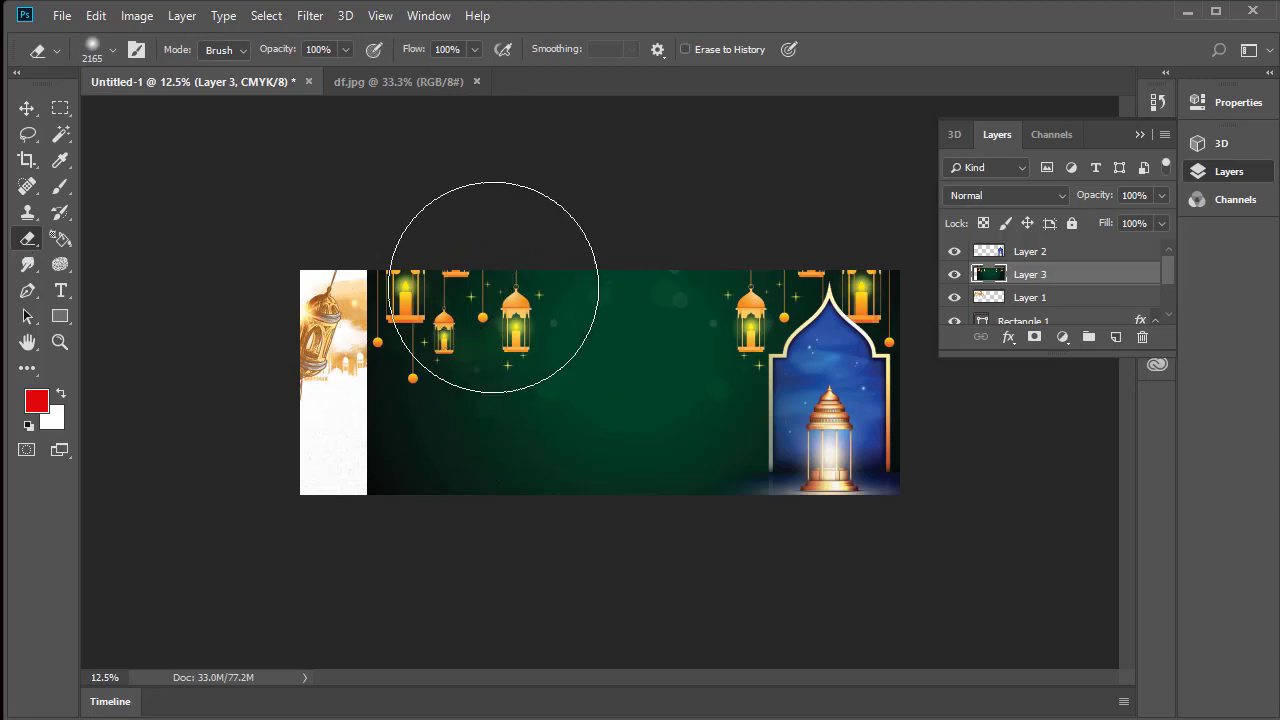
pyautogui.moveTo(480, 265)
pyautogui.mouseDown()
pyautogui.moveTo(543, 243)
pyautogui.moveTo(548, 438)
pyautogui.moveTo(586, 243)
pyautogui.mouseUp()
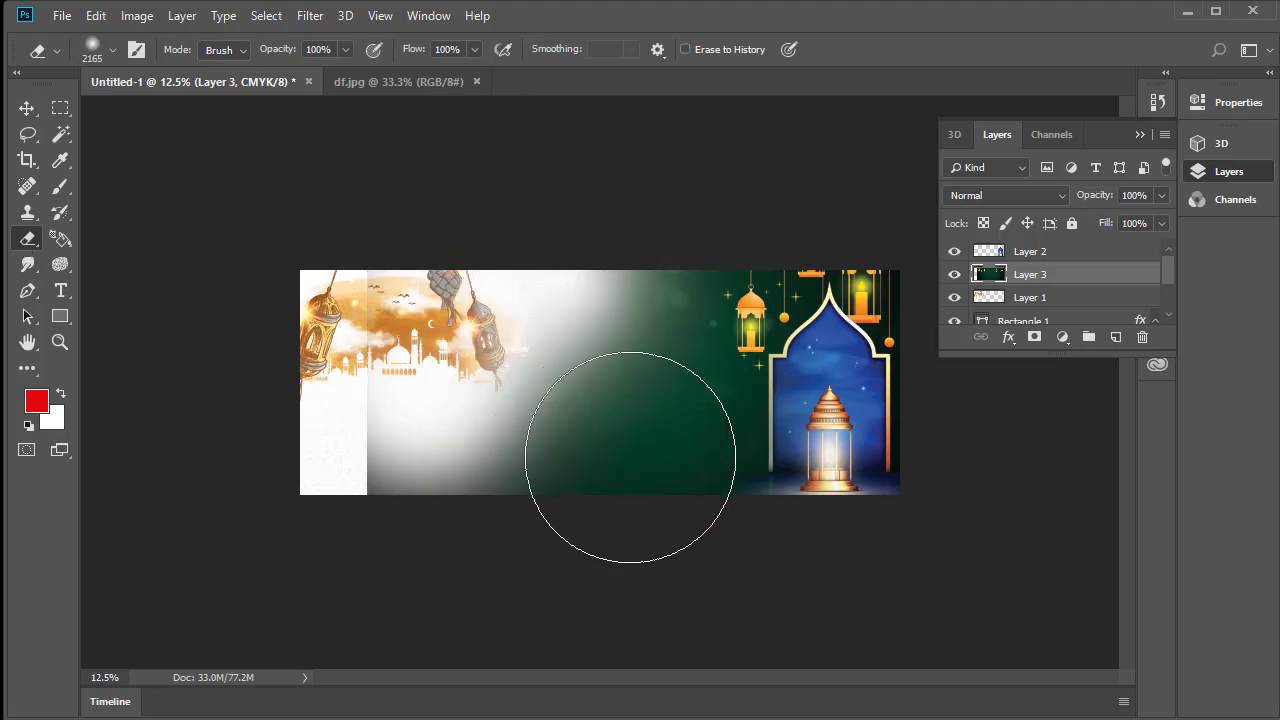
pyautogui.moveTo(692, 509)
pyautogui.mouseDown()
pyautogui.moveTo(616, 486)
pyautogui.moveTo(482, 475)
pyautogui.moveTo(359, 420)
pyautogui.moveTo(343, 346)
pyautogui.mouseUp()
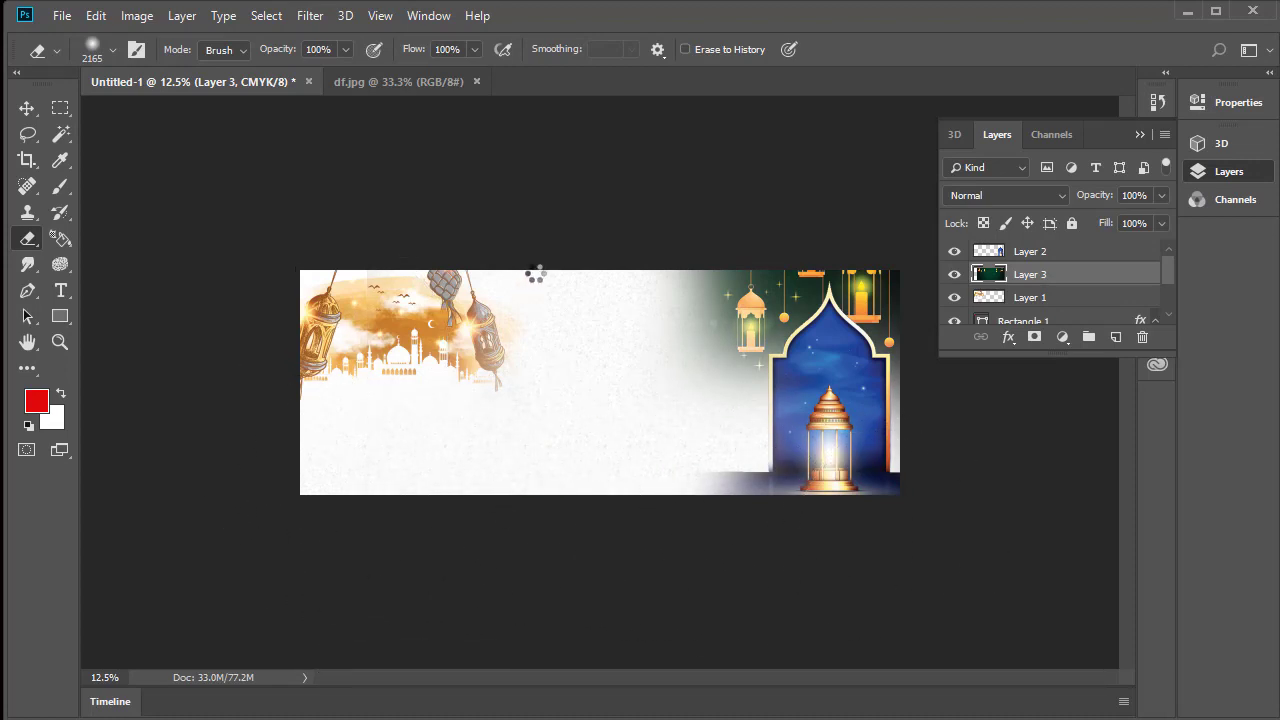
# Shift the mosque artwork left so its first lantern runs off the banner's left edge, and enlarge it slightly
pyautogui.click(27, 108)
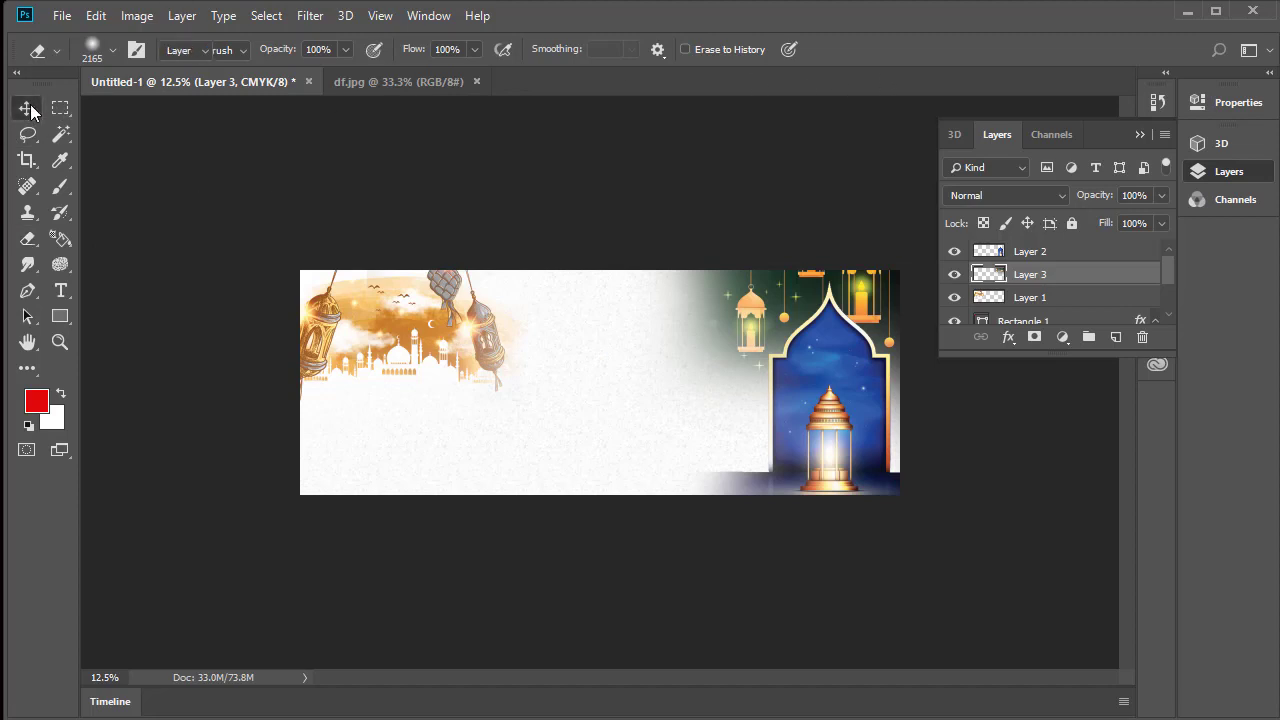
pyautogui.click(436, 343)
pyautogui.moveTo(460, 347); pyautogui.dragTo(429, 347)
pyautogui.hotkey('ctrl', '+')
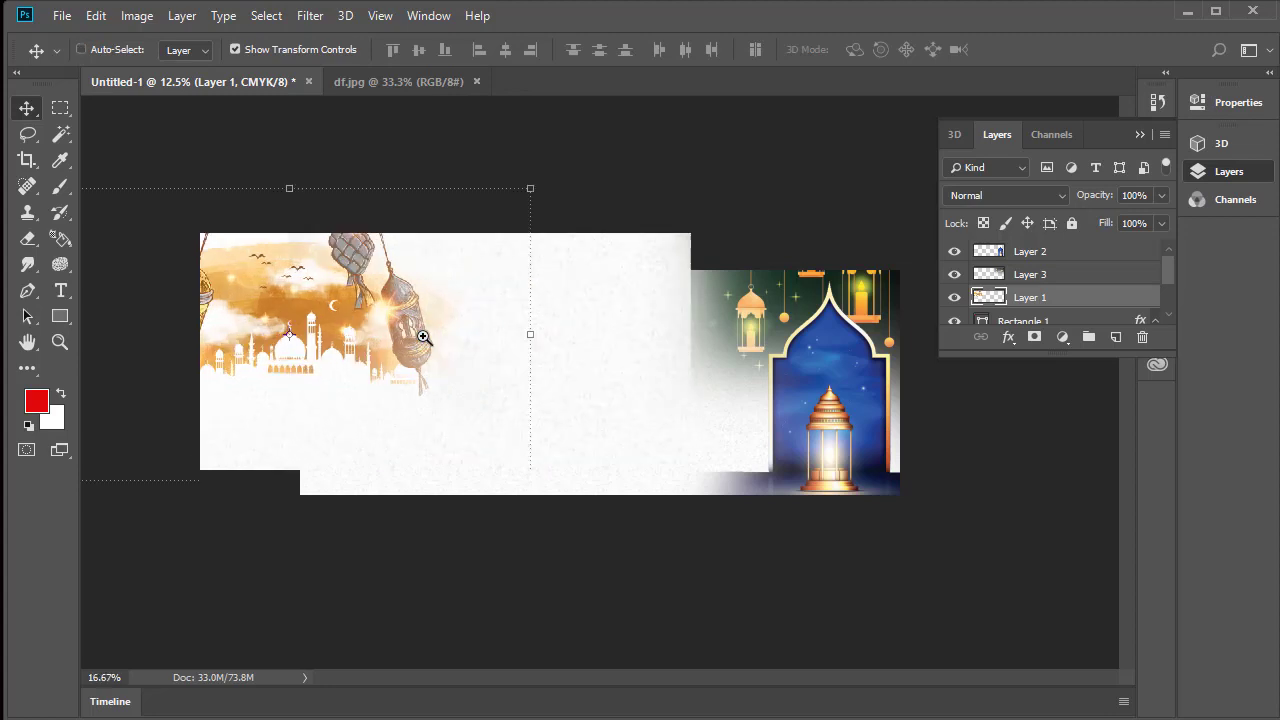
pyautogui.hotkey('ctrl', '-')
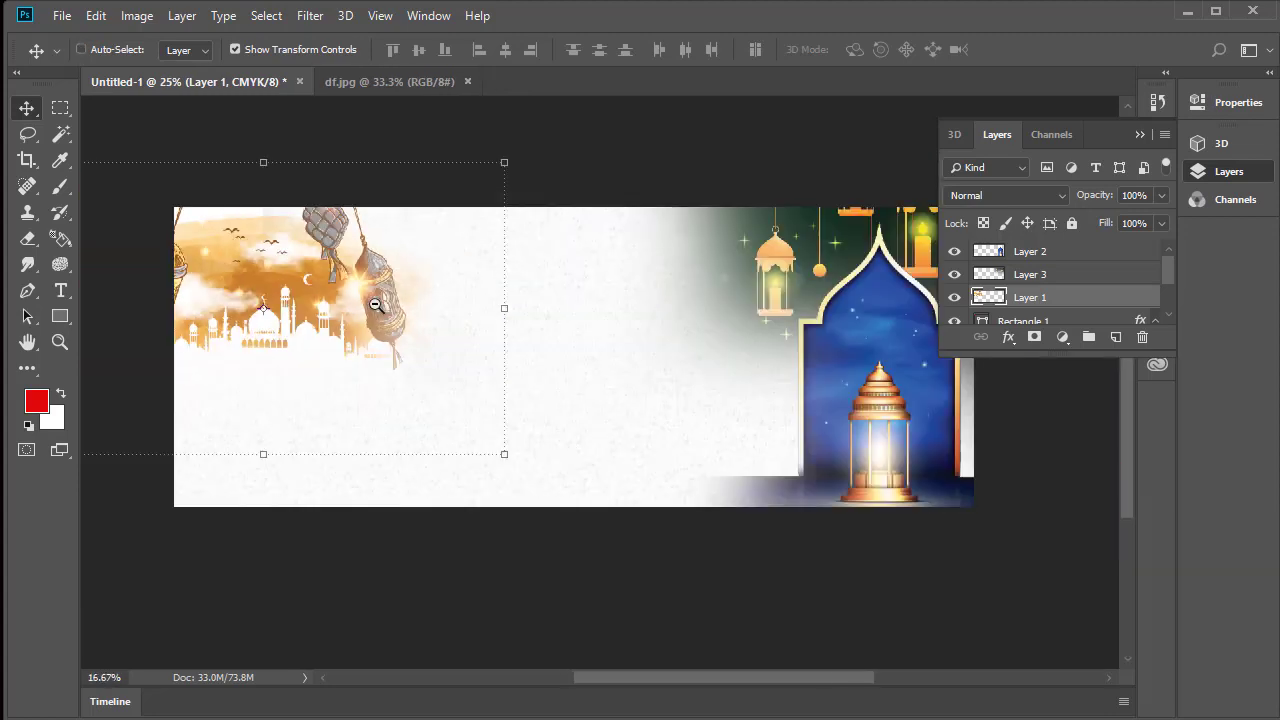
pyautogui.moveTo(500, 164); pyautogui.dragTo(544, 137)
pyautogui.moveTo(326, 290); pyautogui.dragTo(329, 286)
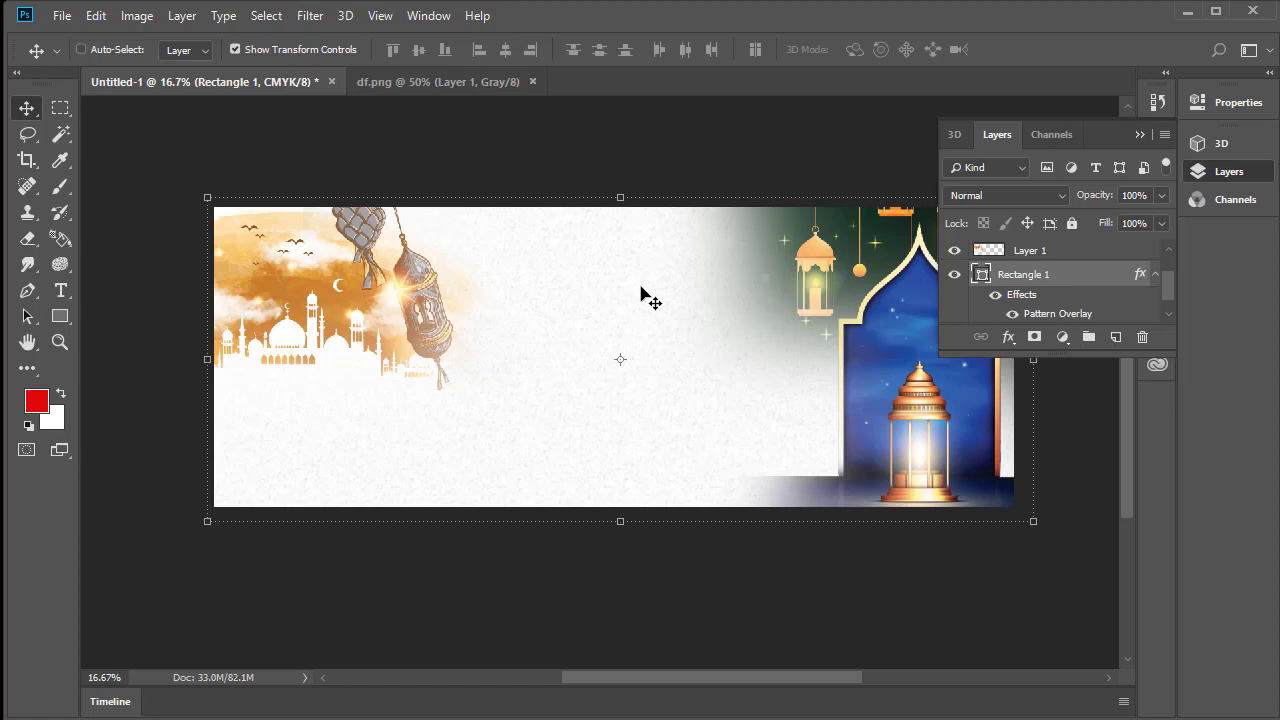
# Save the banner to the Desktop as a layered Photoshop file named Backround-1 with Maximize Compatibility on
pyautogui.hotkey('ctrl', 's')
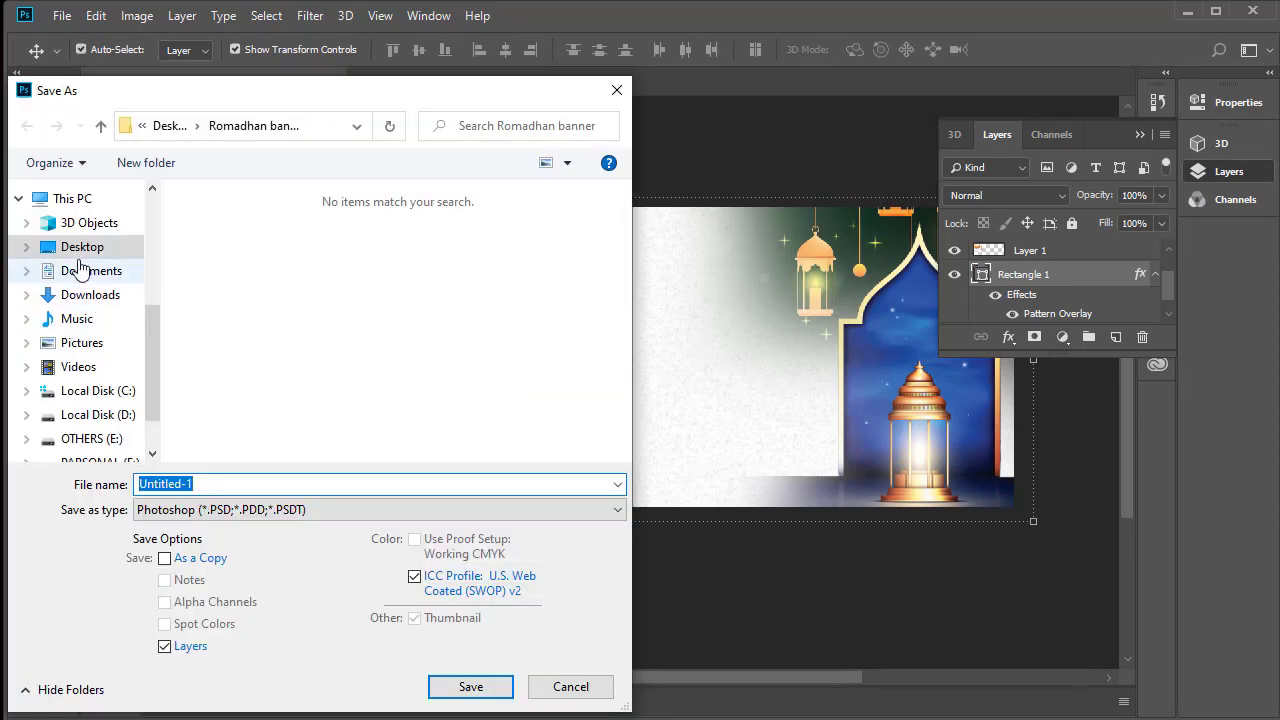
pyautogui.click(80, 249)
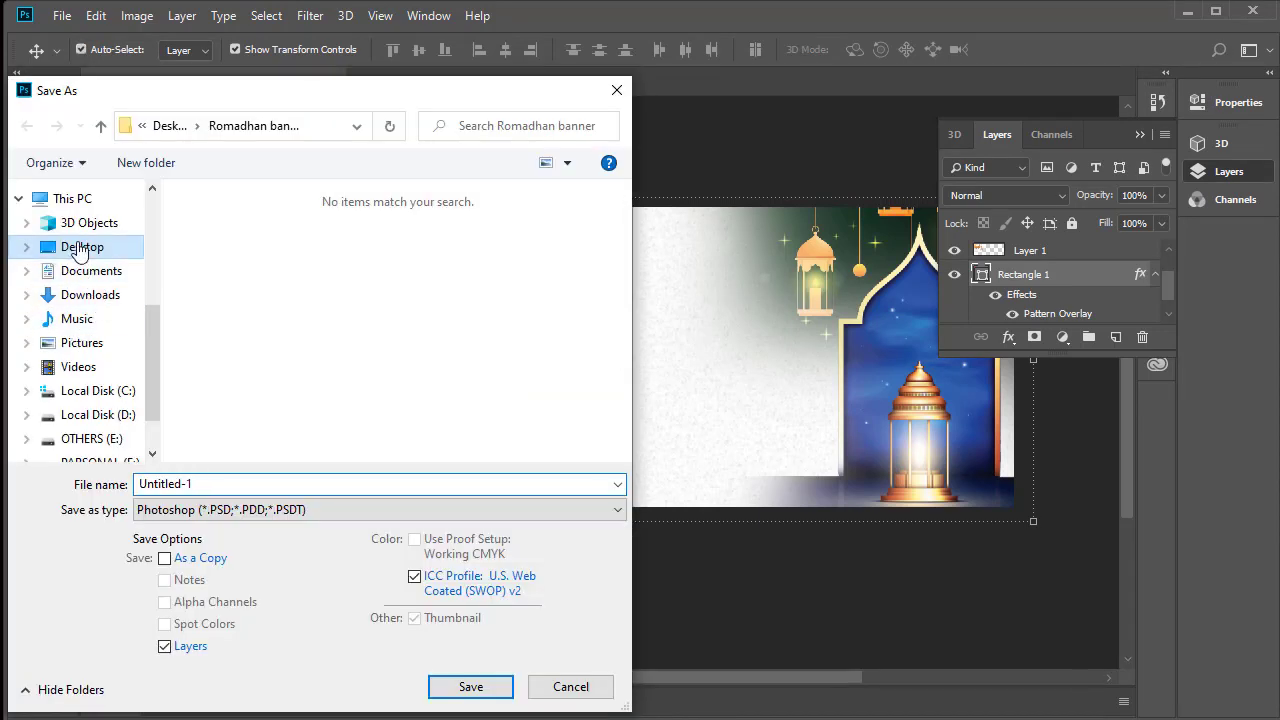
pyautogui.doubleClick(181, 487)
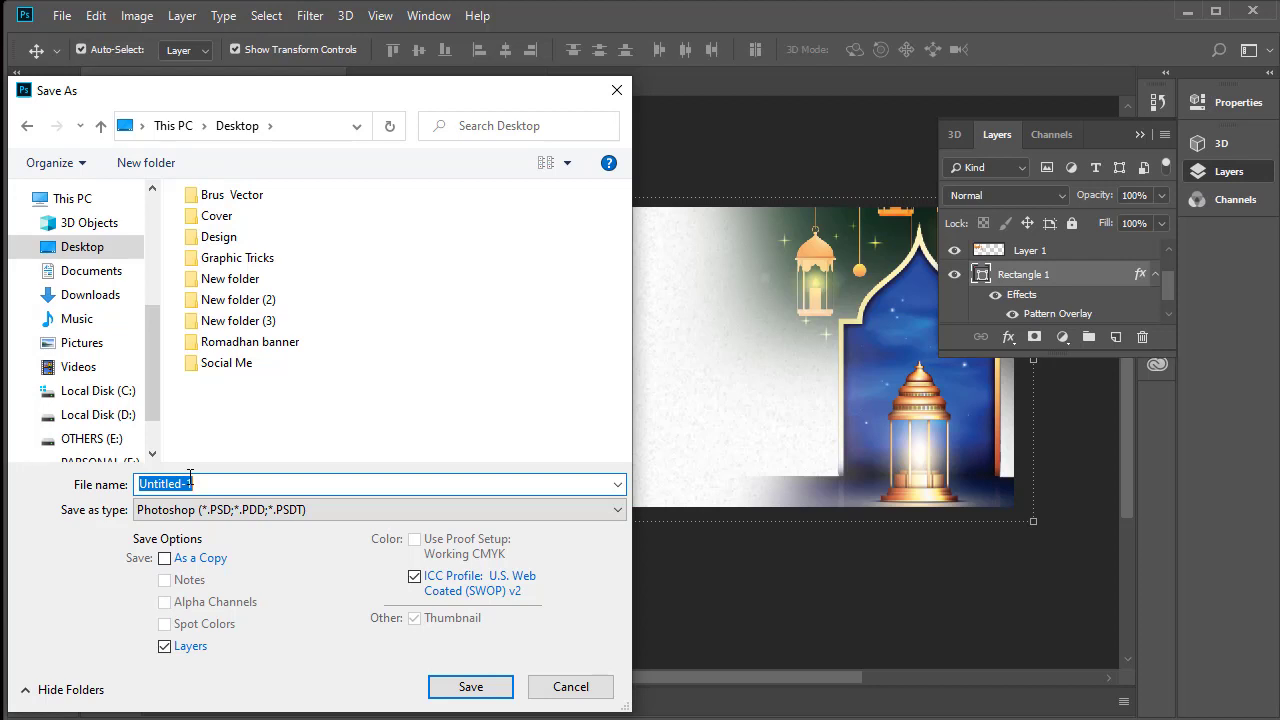
pyautogui.write('B')
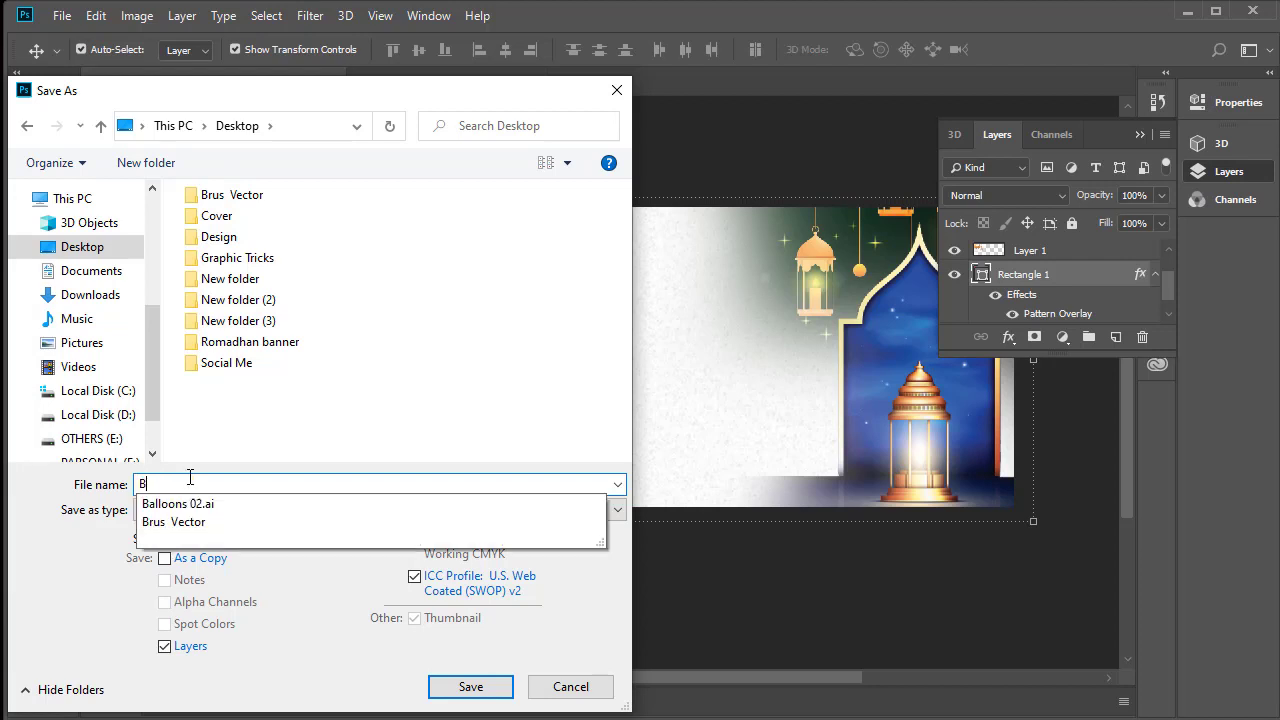
pyautogui.write('abbe')
pyautogui.press('BackSpace')
pyautogui.press('BackSpace')
pyautogui.press('BackSpace')
pyautogui.press('BackSpace')
pyautogui.press('BackSpace')
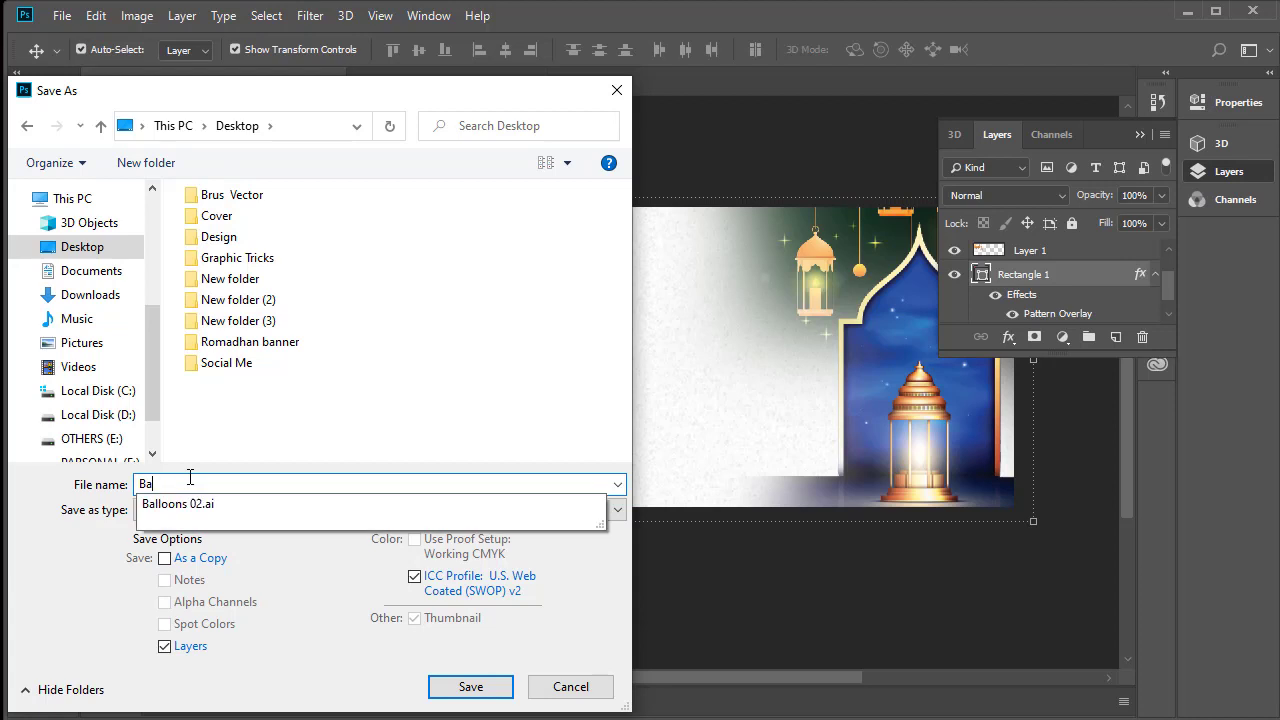
pyautogui.write('Backround-1')
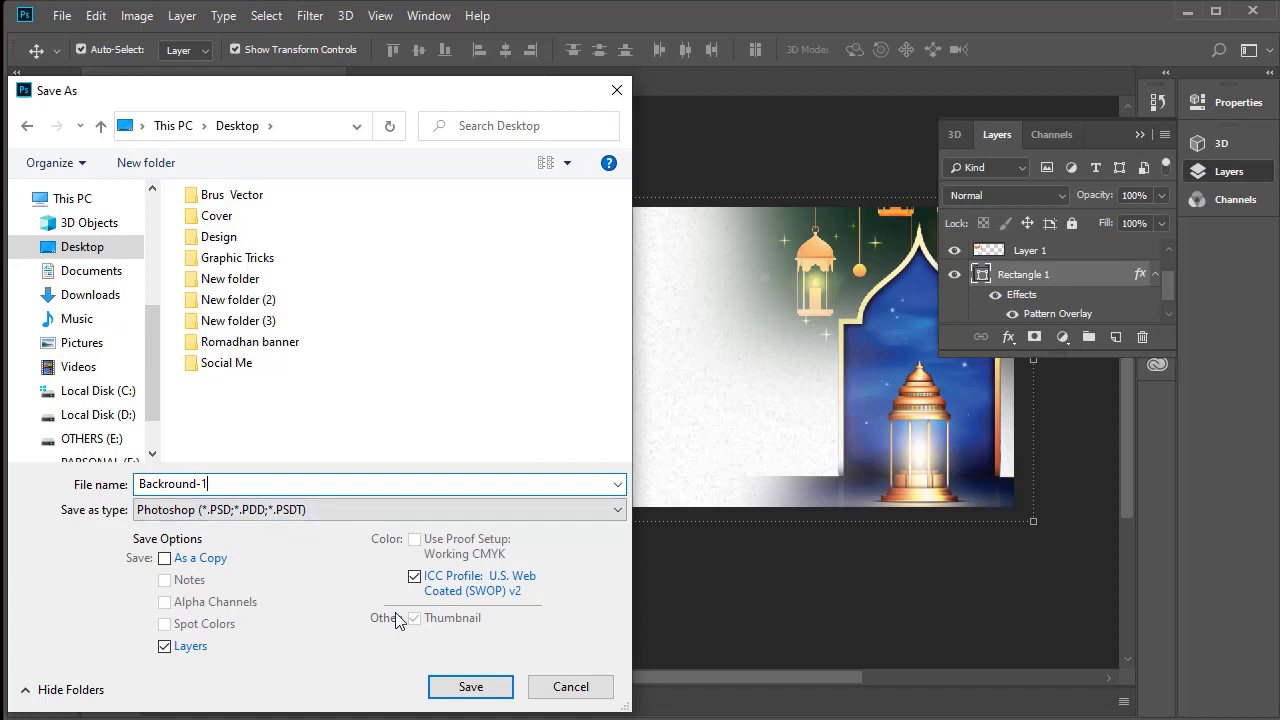
pyautogui.click(470, 687)
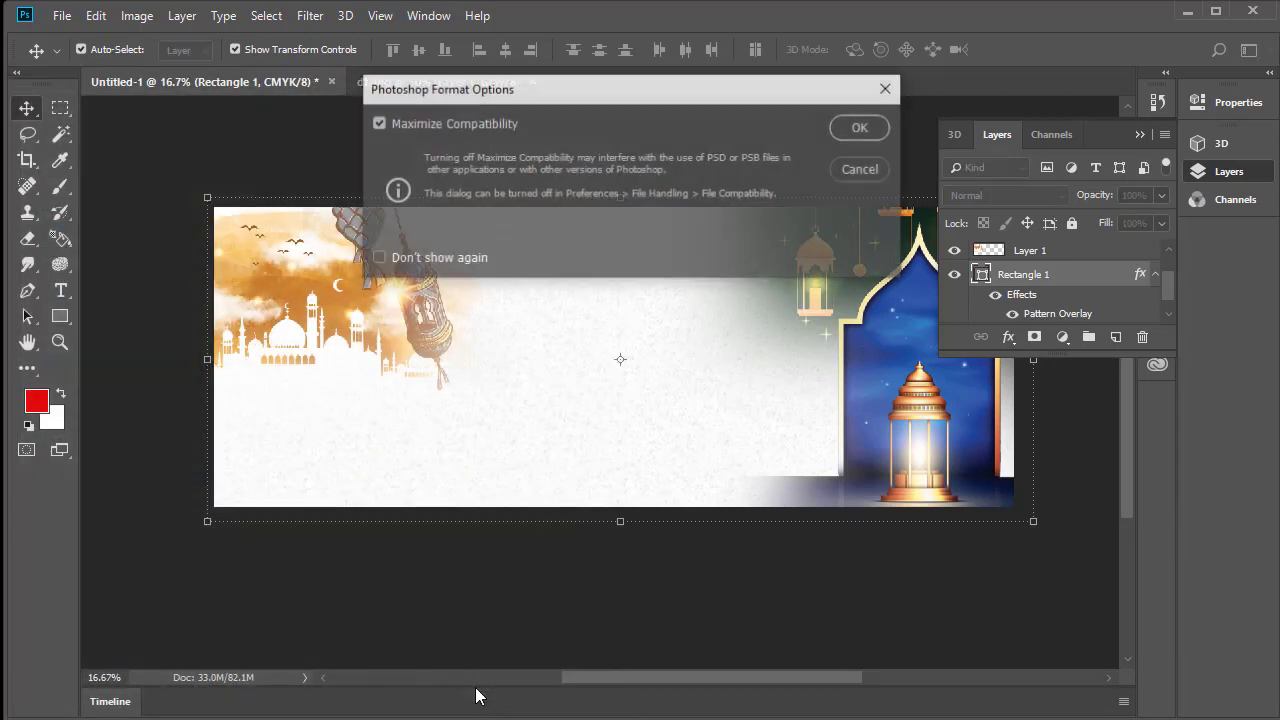
pyautogui.click(860, 127)
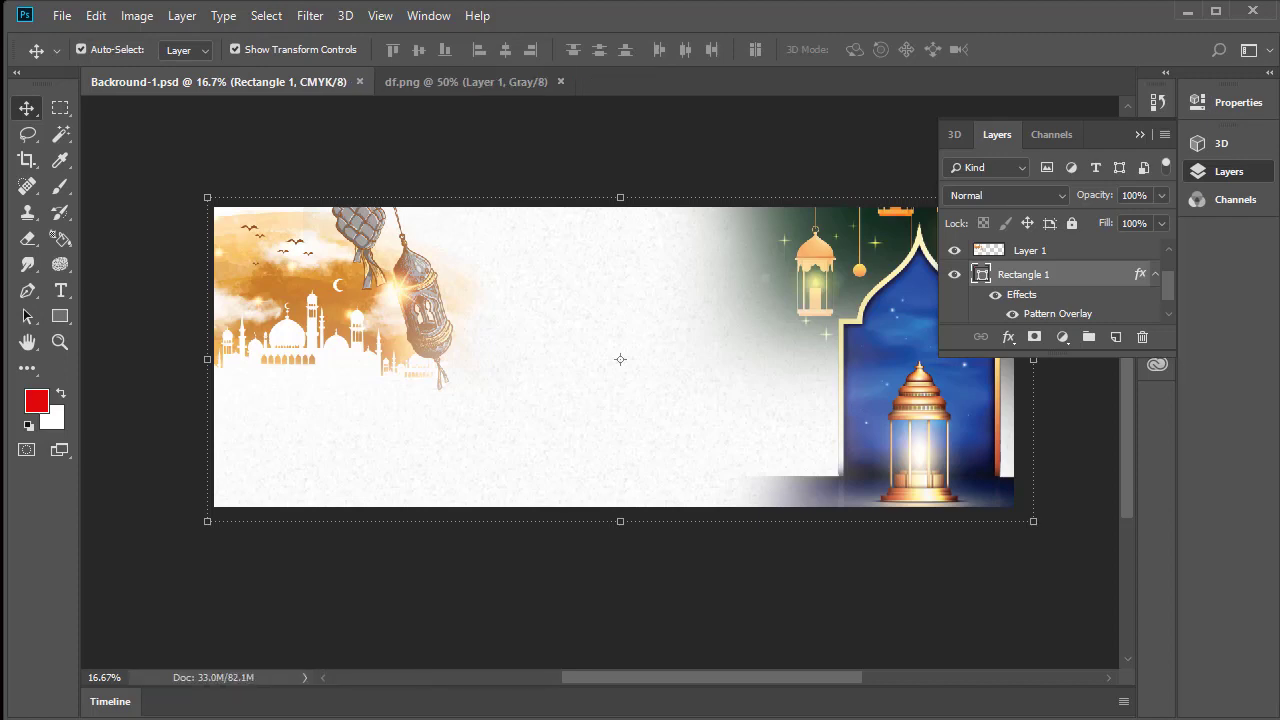
# Switch to Illustrator and start a new document from the Print presets with inches as the unit
pyautogui.click(317, 710)
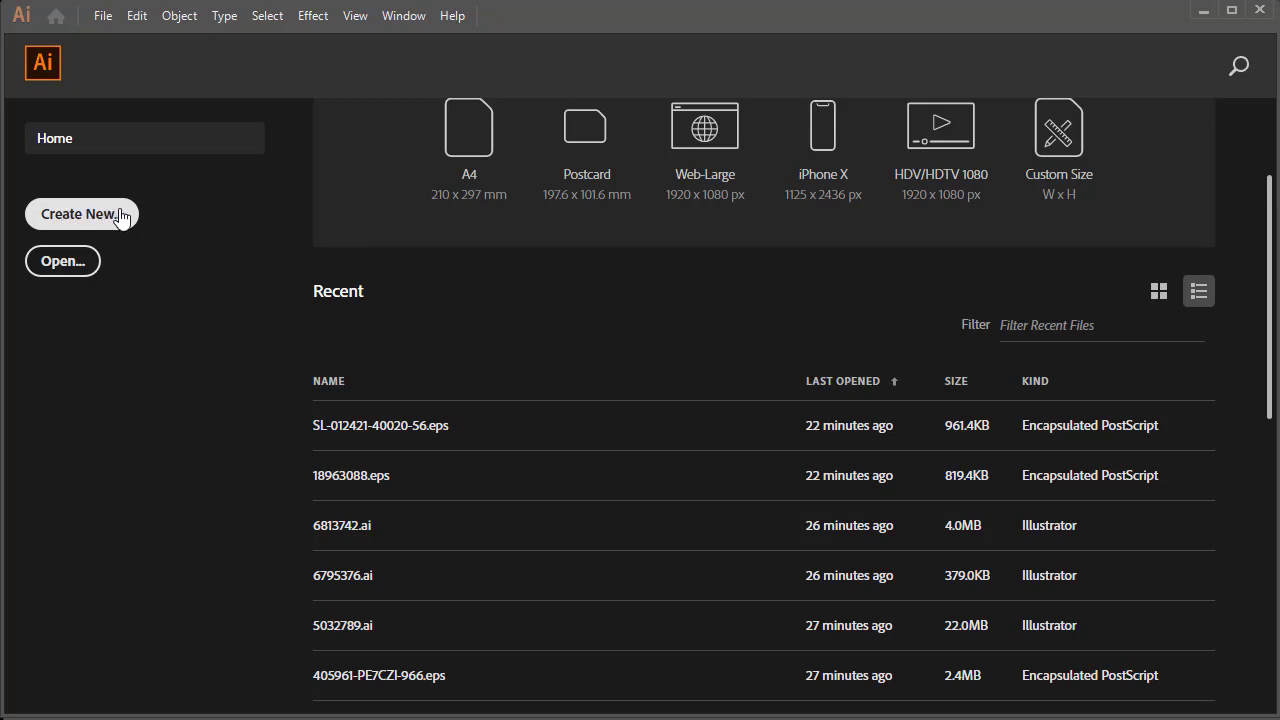
pyautogui.click(103, 17)
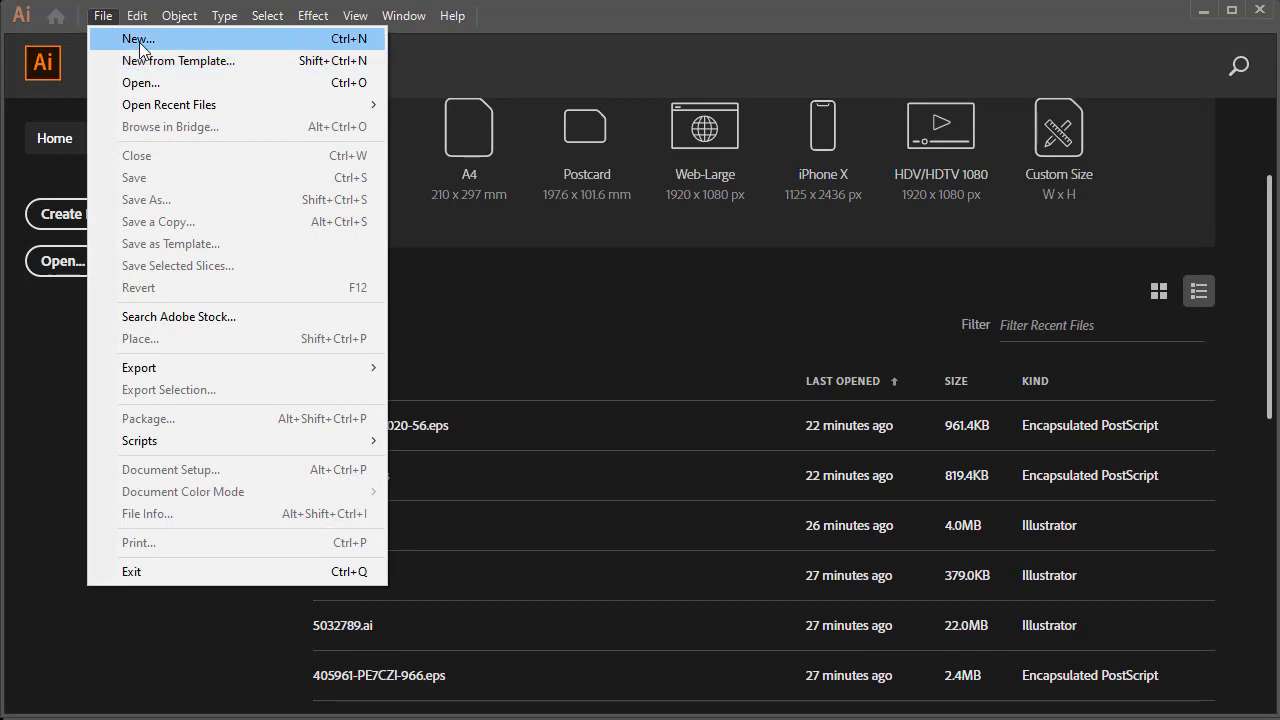
pyautogui.click(133, 40)
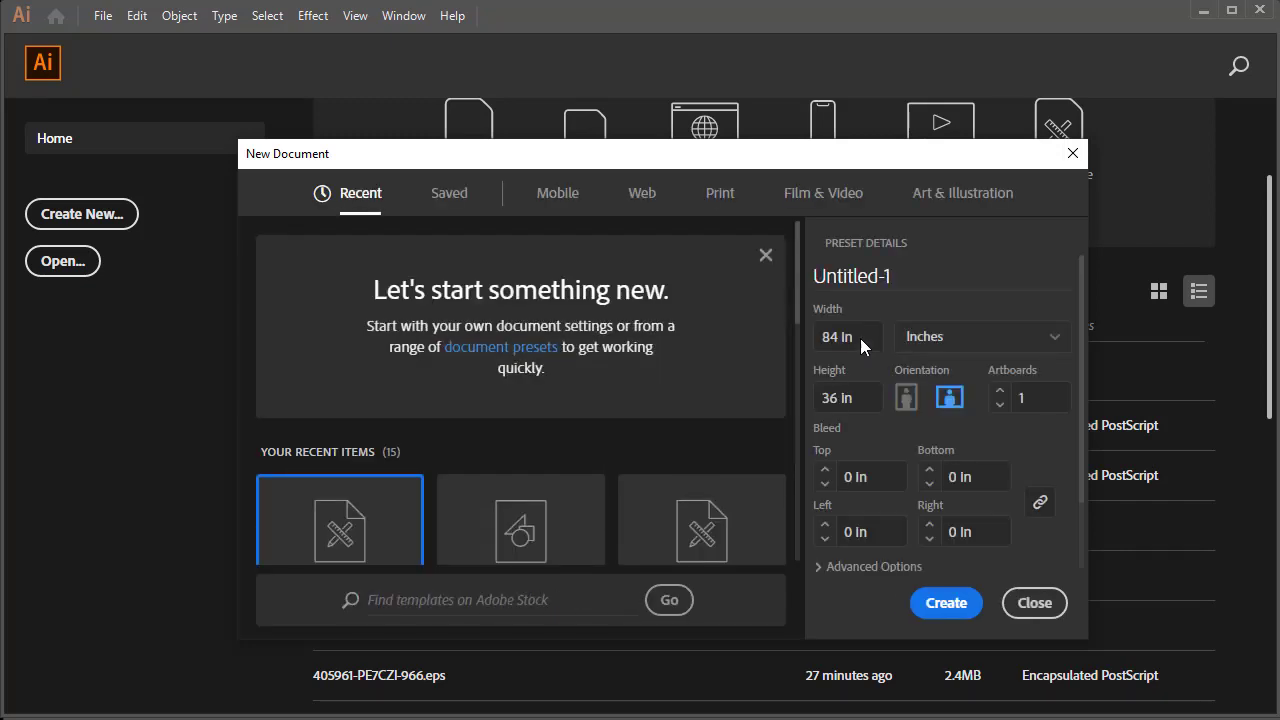
pyautogui.click(718, 195)
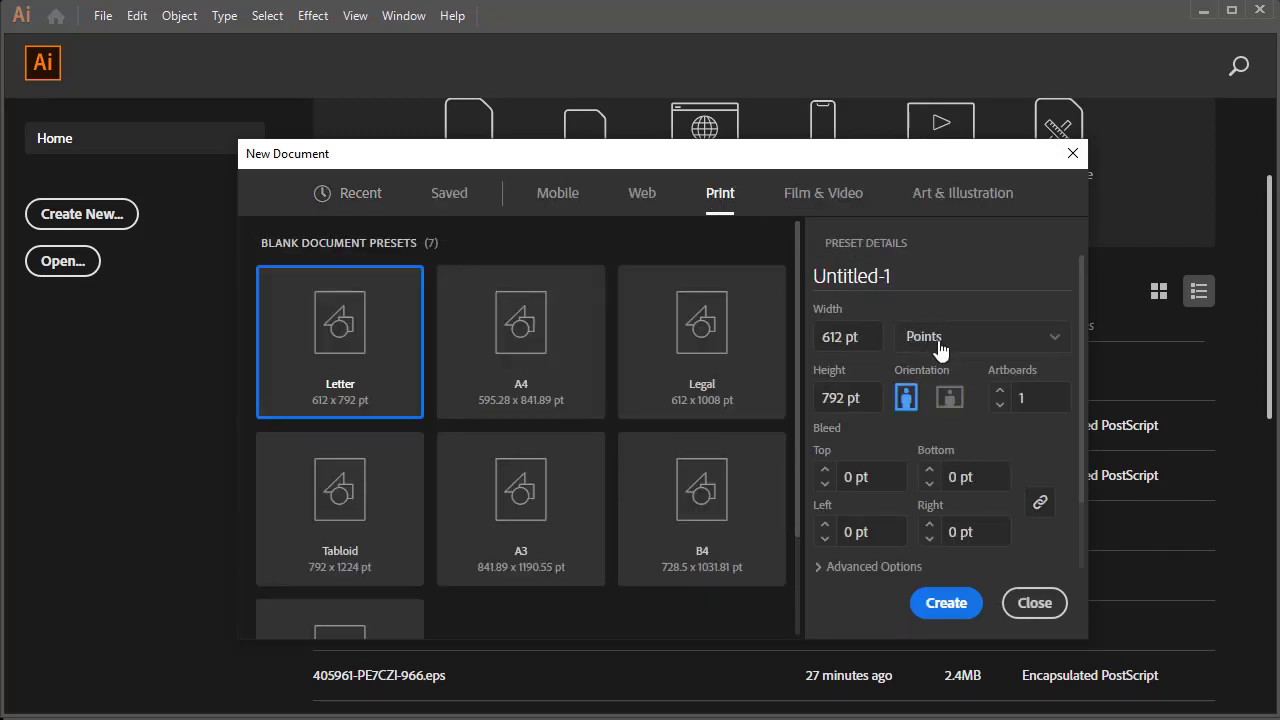
pyautogui.click(996, 337)
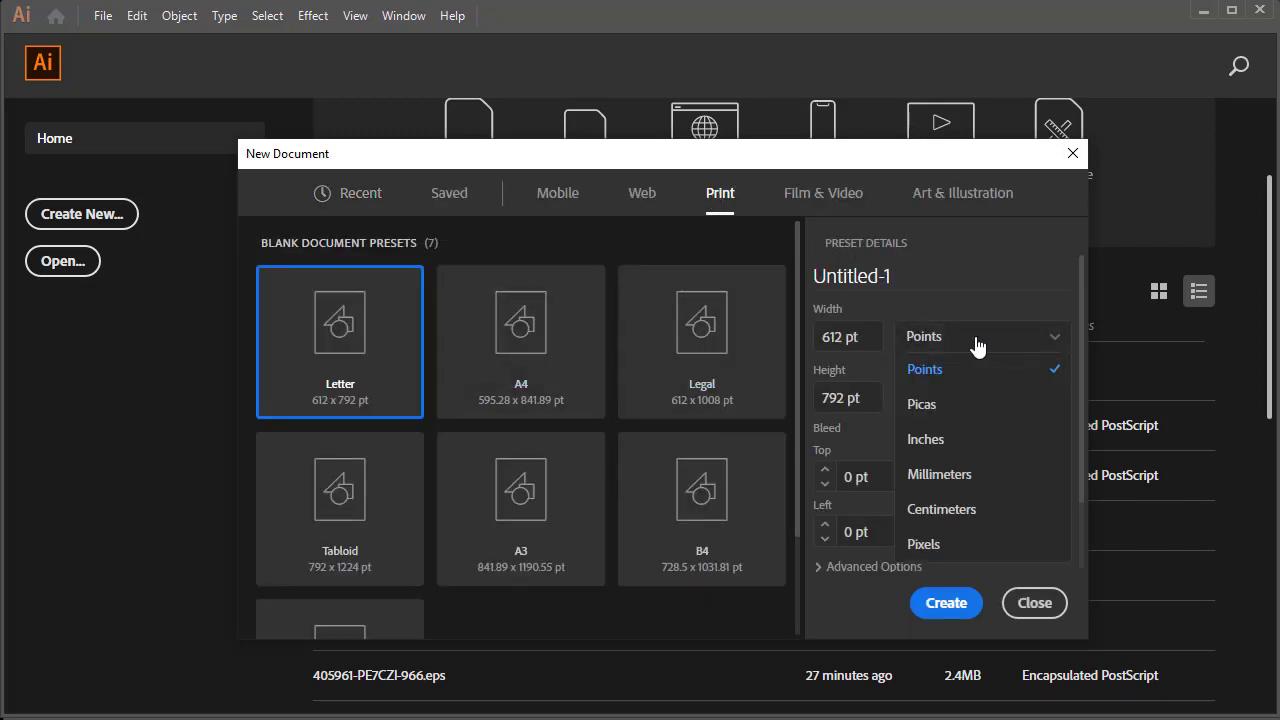
pyautogui.click(940, 445)
# Set the document to 96 in wide and 36 in high, create it, and set the stroke colour to none
pyautogui.click(872, 331)
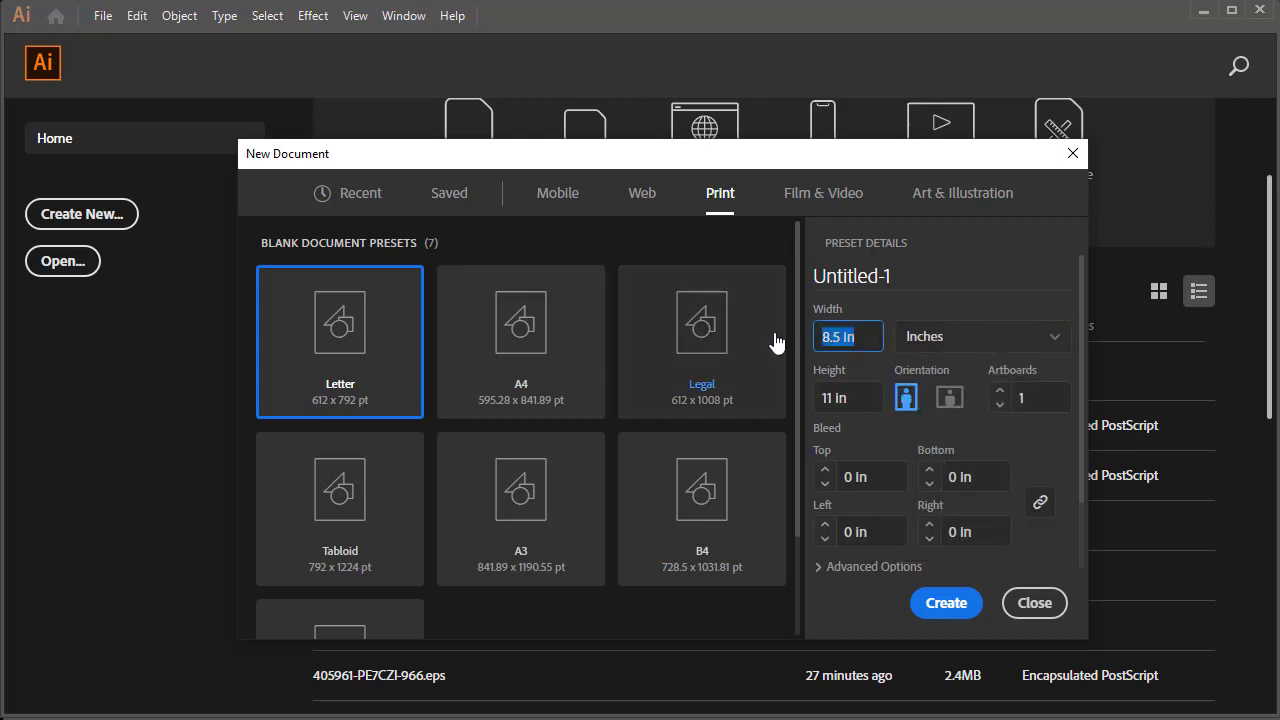
pyautogui.write('96')
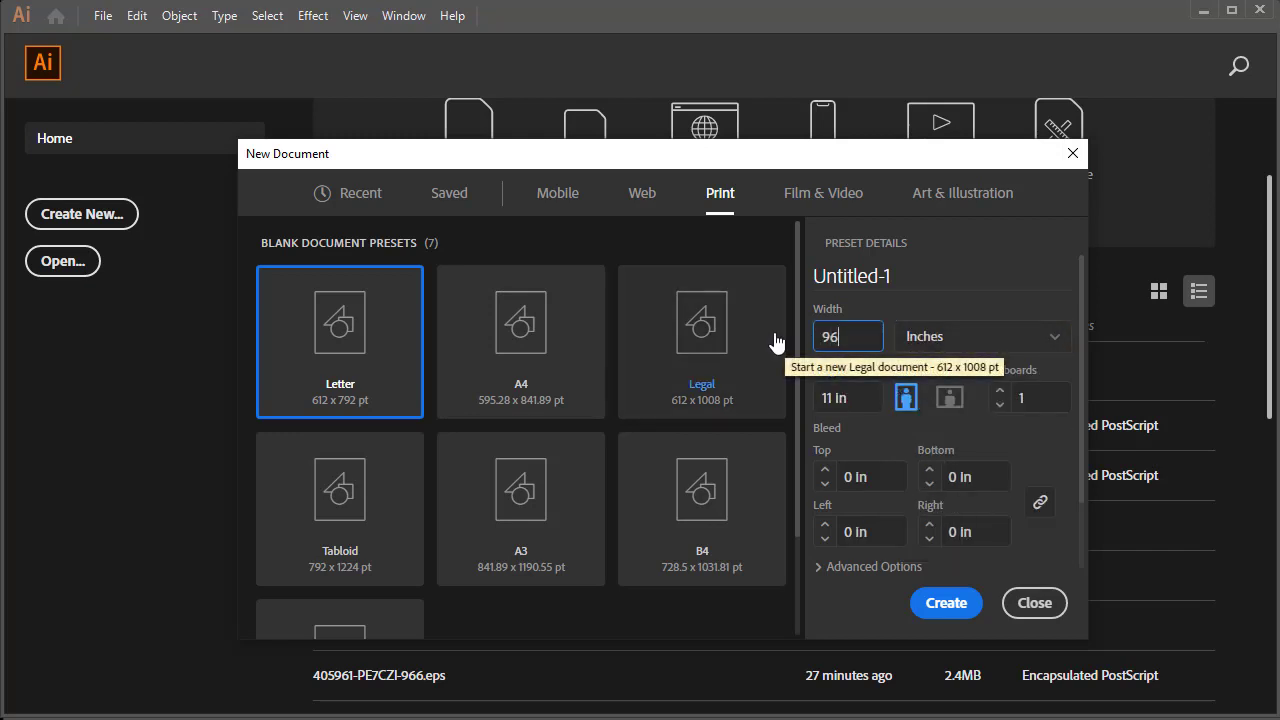
pyautogui.click(871, 405)
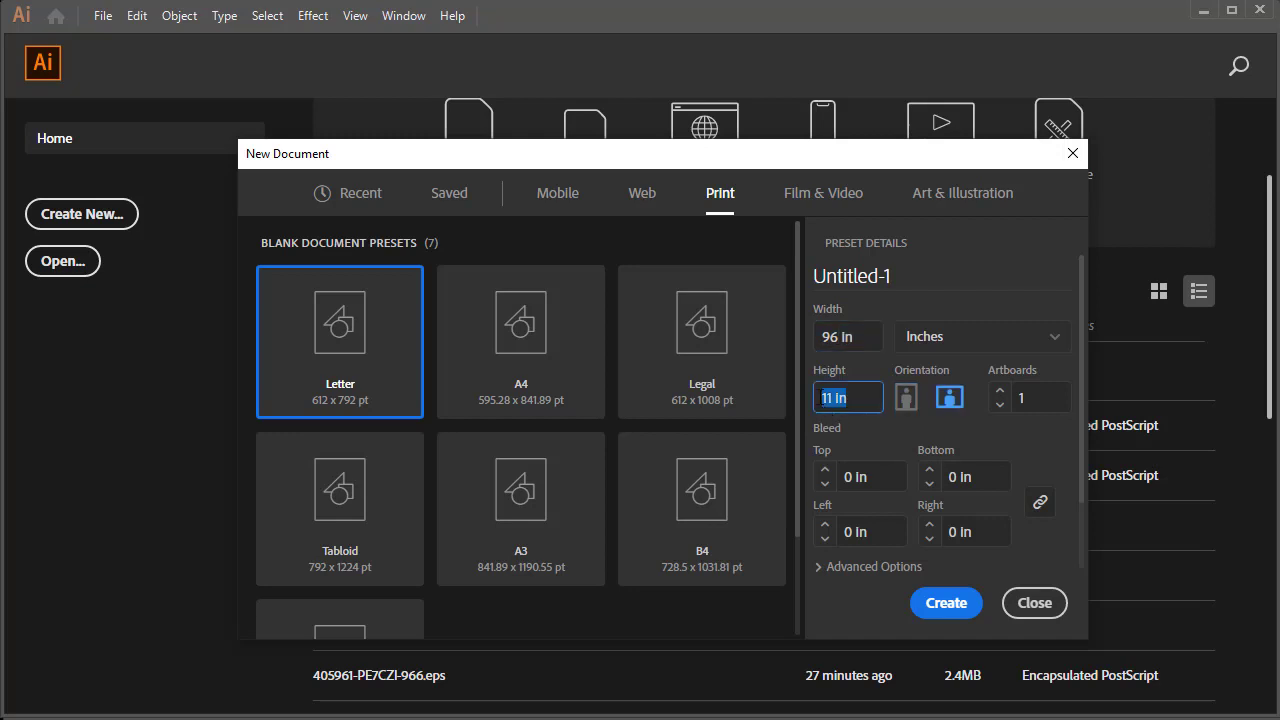
pyautogui.write('36')
pyautogui.click(955, 610)
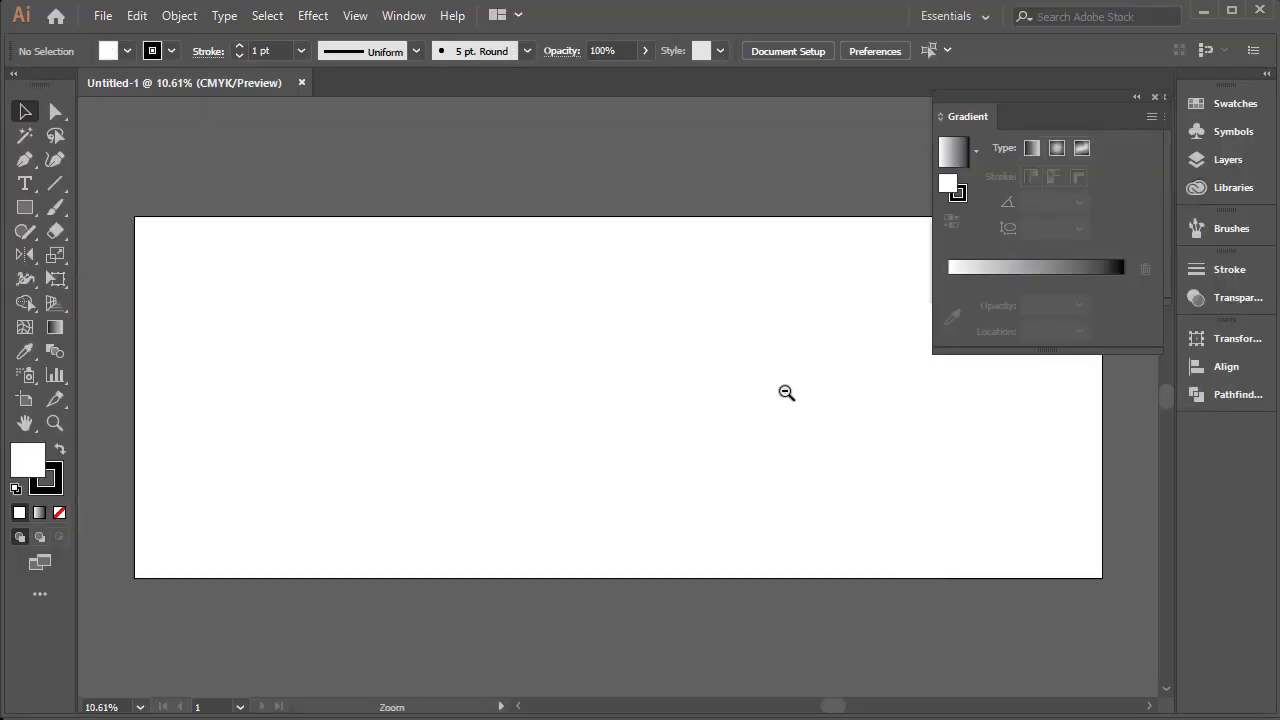
pyautogui.keyDown('ctrl'); pyautogui.keyDown('alt'); pyautogui.click(786, 393); pyautogui.keyUp('alt'); pyautogui.keyUp('ctrl')
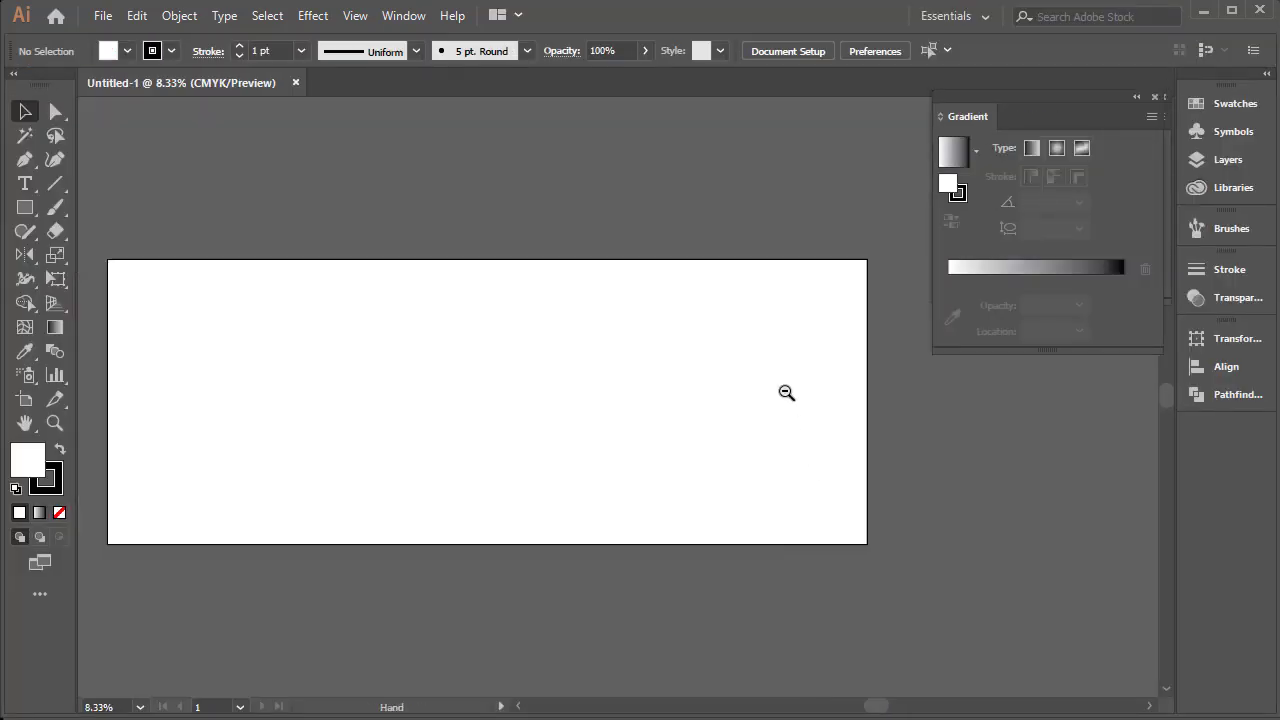
pyautogui.press('/')
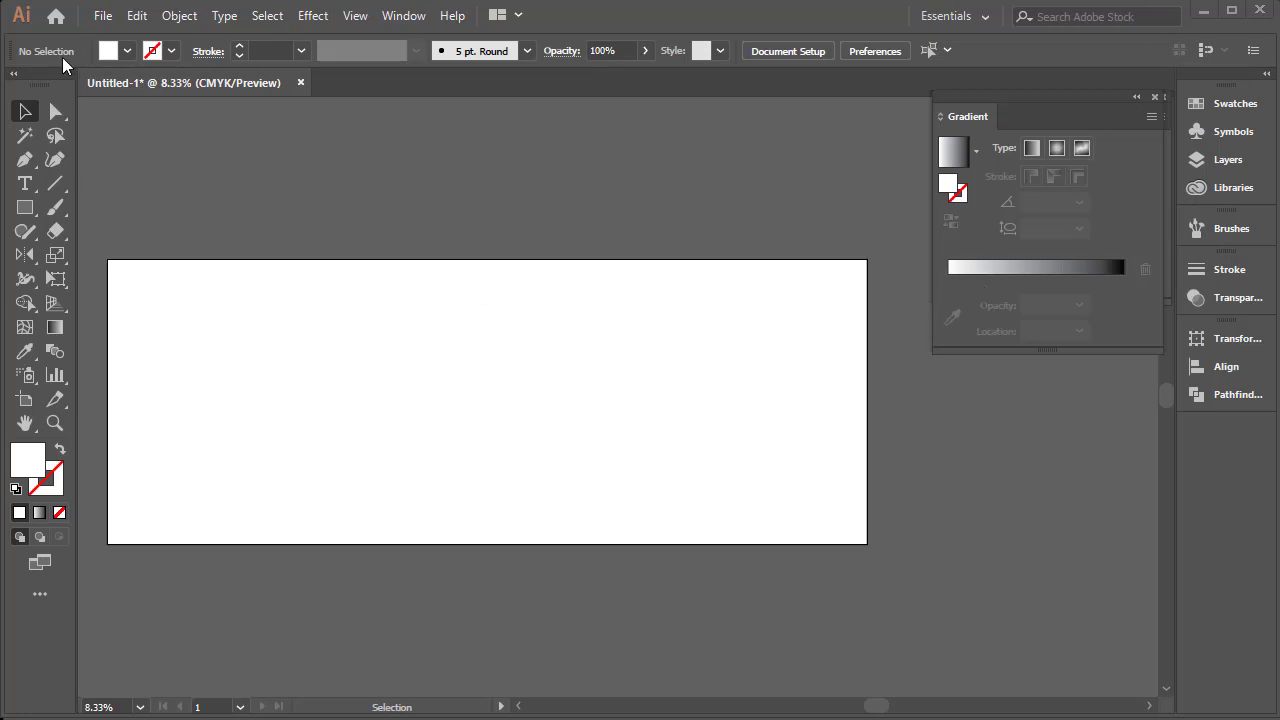
# Place the Backround-1 file from the Desktop into the document as an unlinked image
pyautogui.click(97, 18)
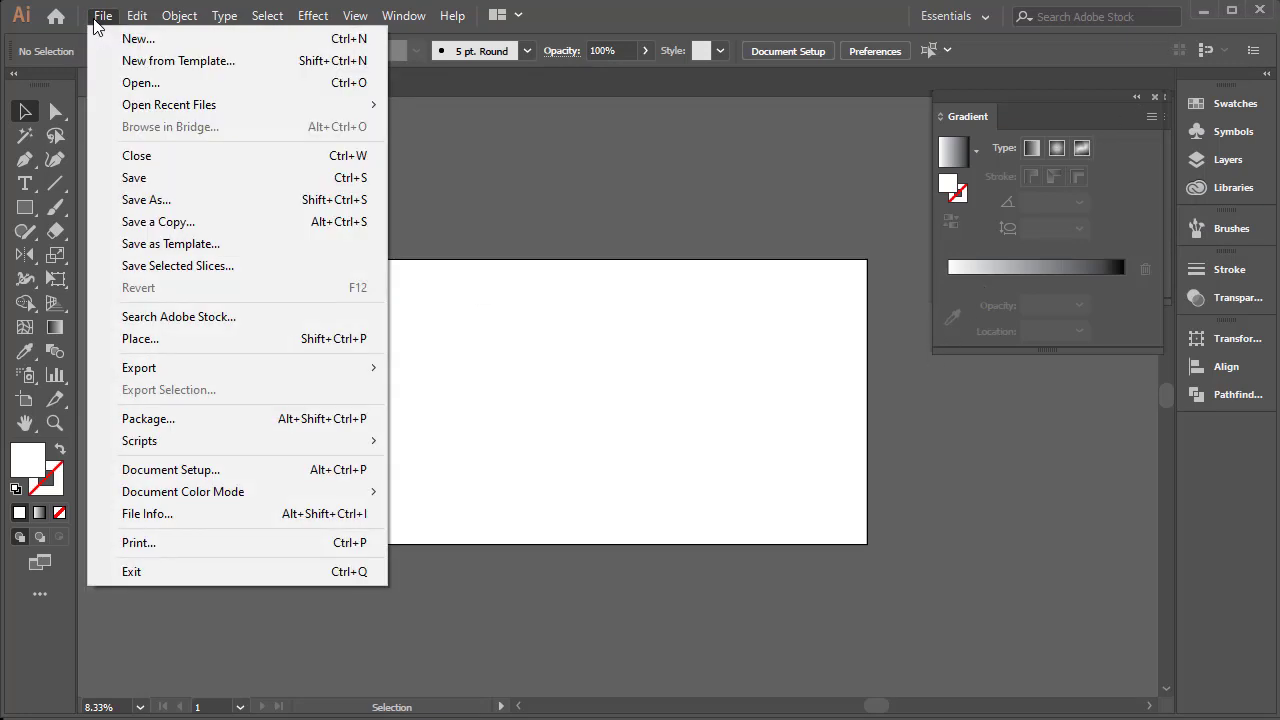
pyautogui.click(141, 343)
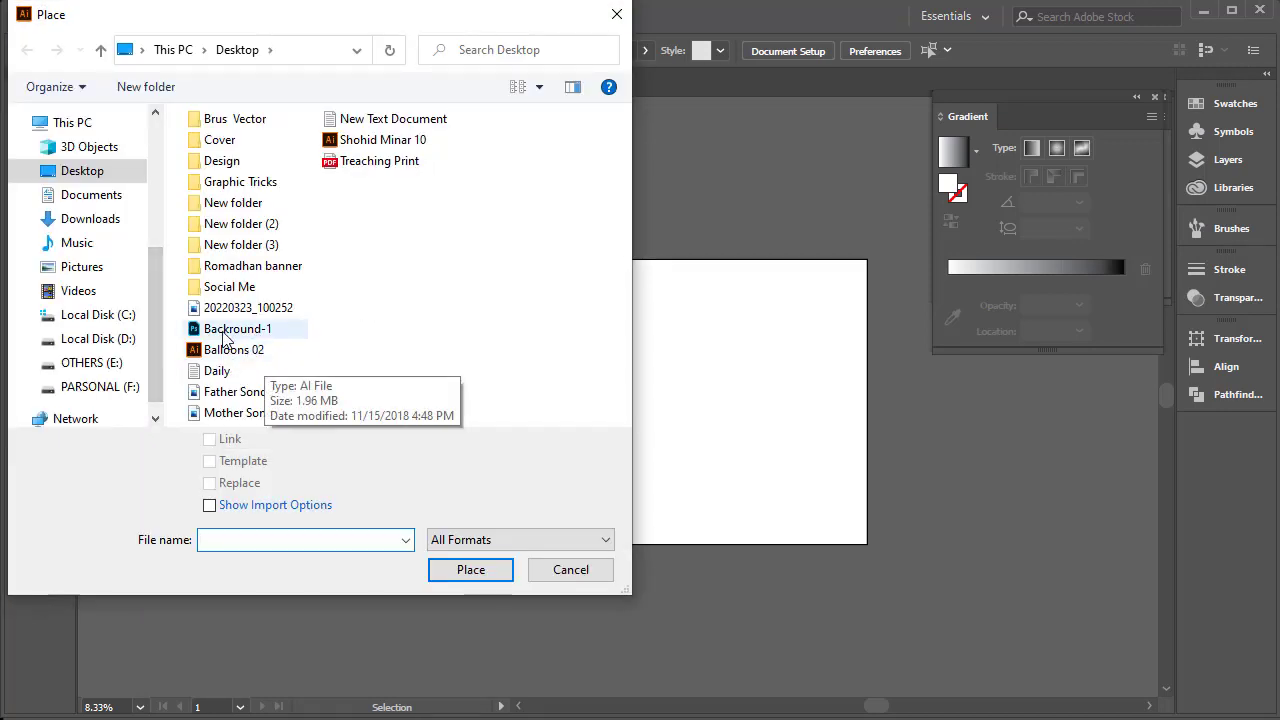
pyautogui.click(237, 331)
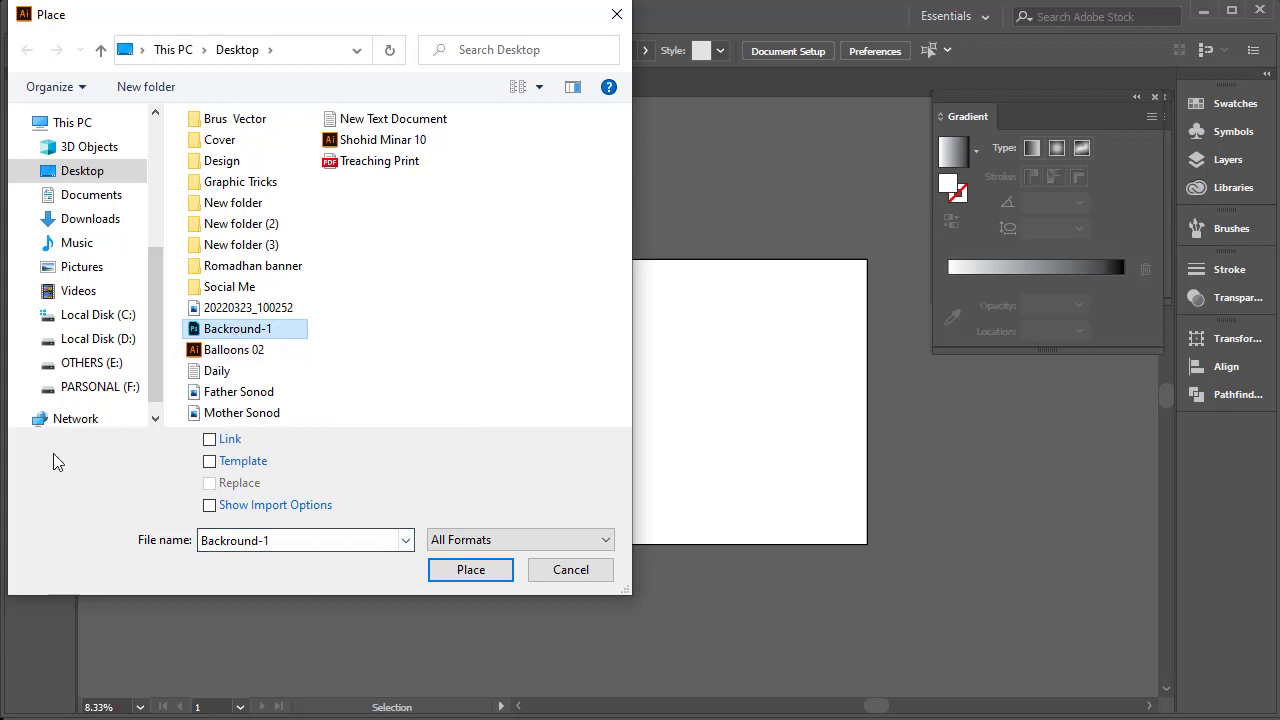
pyautogui.click(470, 570)
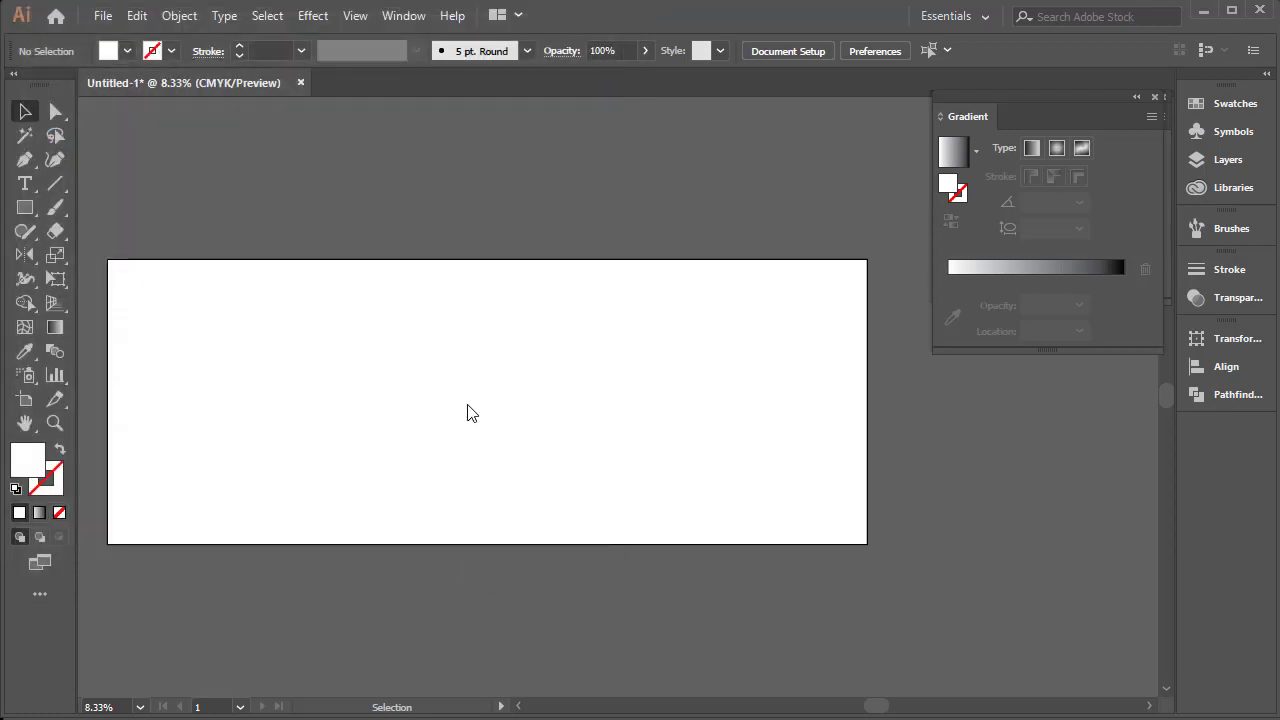
pyautogui.click(414, 341)
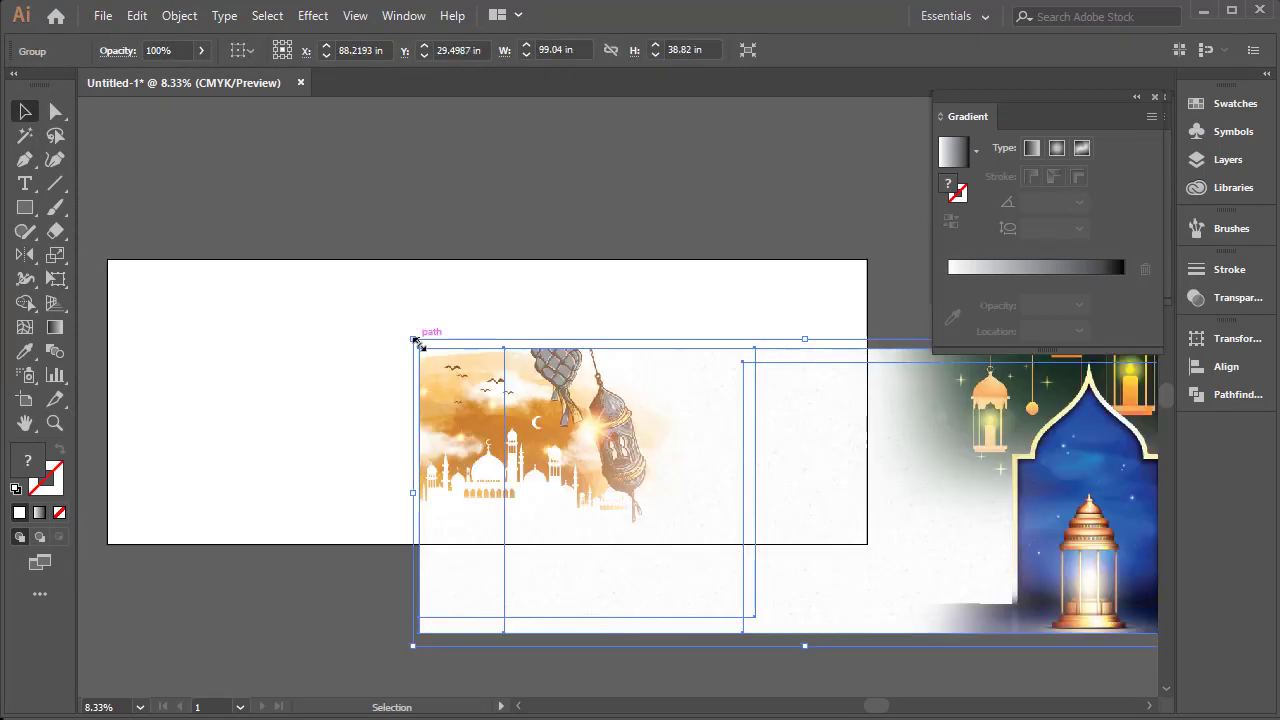
# Move the placed background to about X 48.68 in, Y 18.42 in so it covers the whole artboard, and deselect it
pyautogui.moveTo(800, 420); pyautogui.dragTo(489, 328)
pyautogui.moveTo(541, 367); pyautogui.dragTo(541, 372)
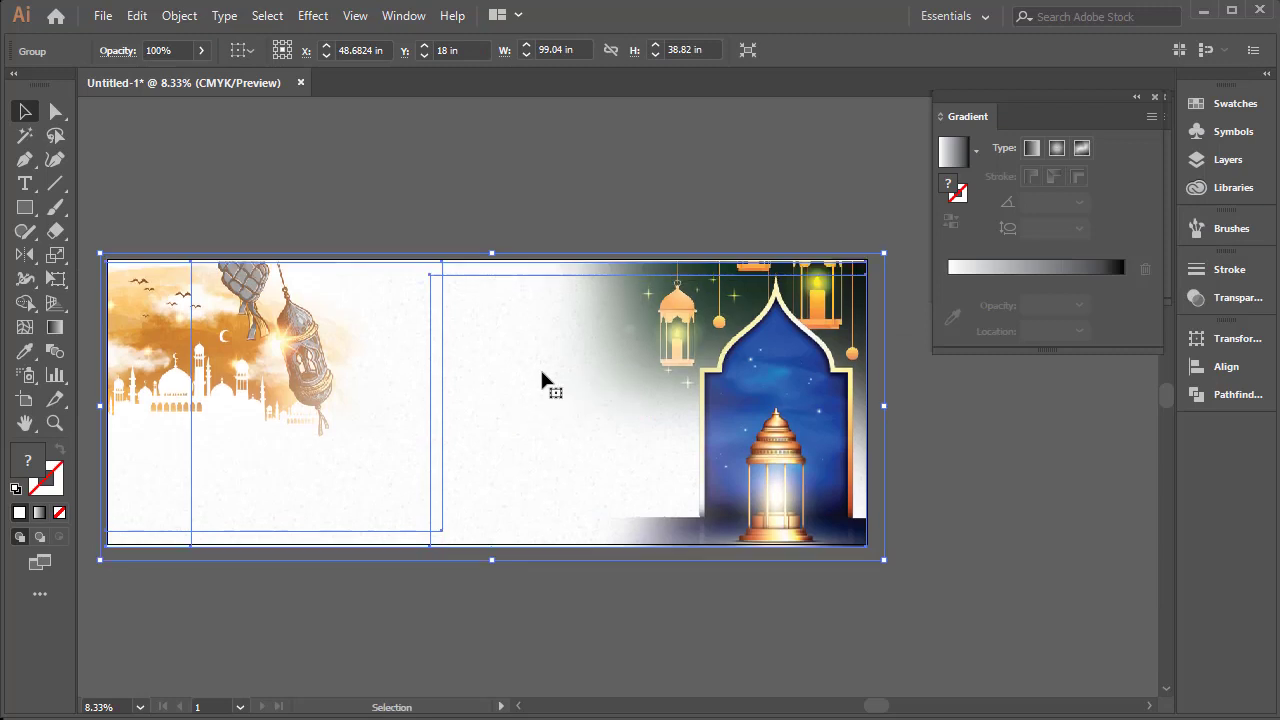
pyautogui.press('Up')
pyautogui.press('Up')
pyautogui.press('Up')
pyautogui.press('Up')
pyautogui.press('Up')
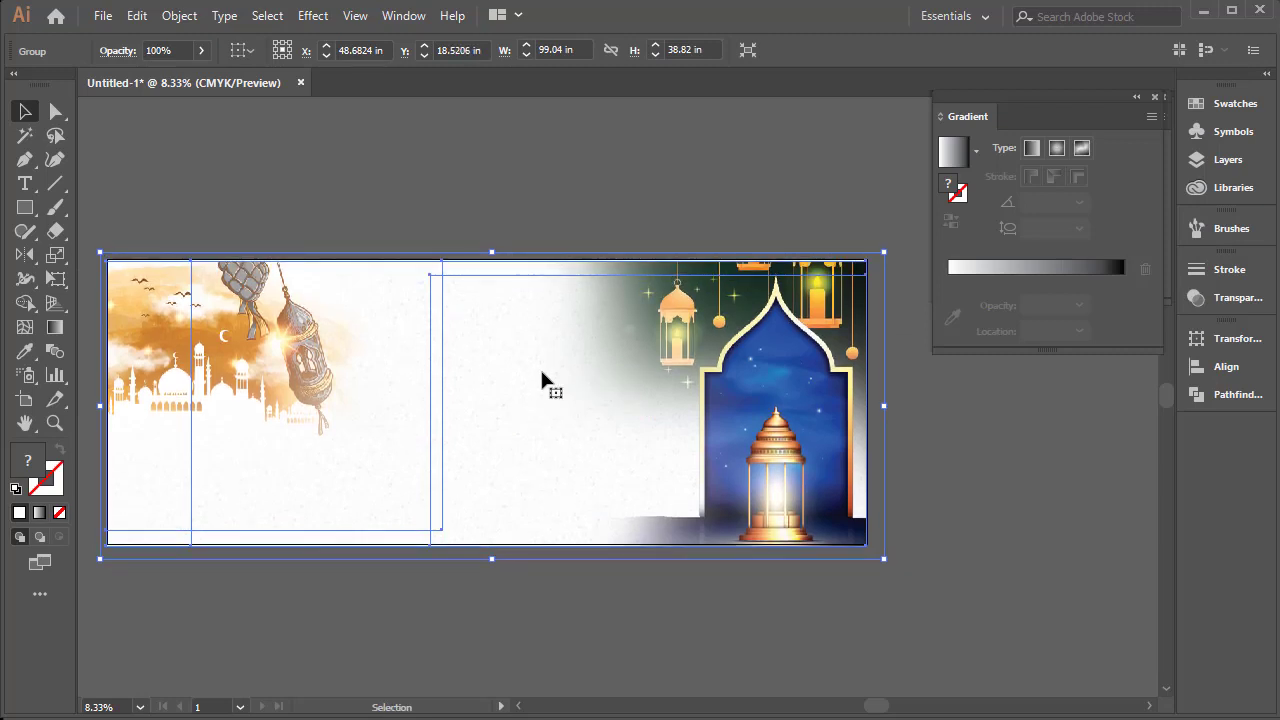
pyautogui.press('Up')
pyautogui.press('Up')
pyautogui.press('Up')
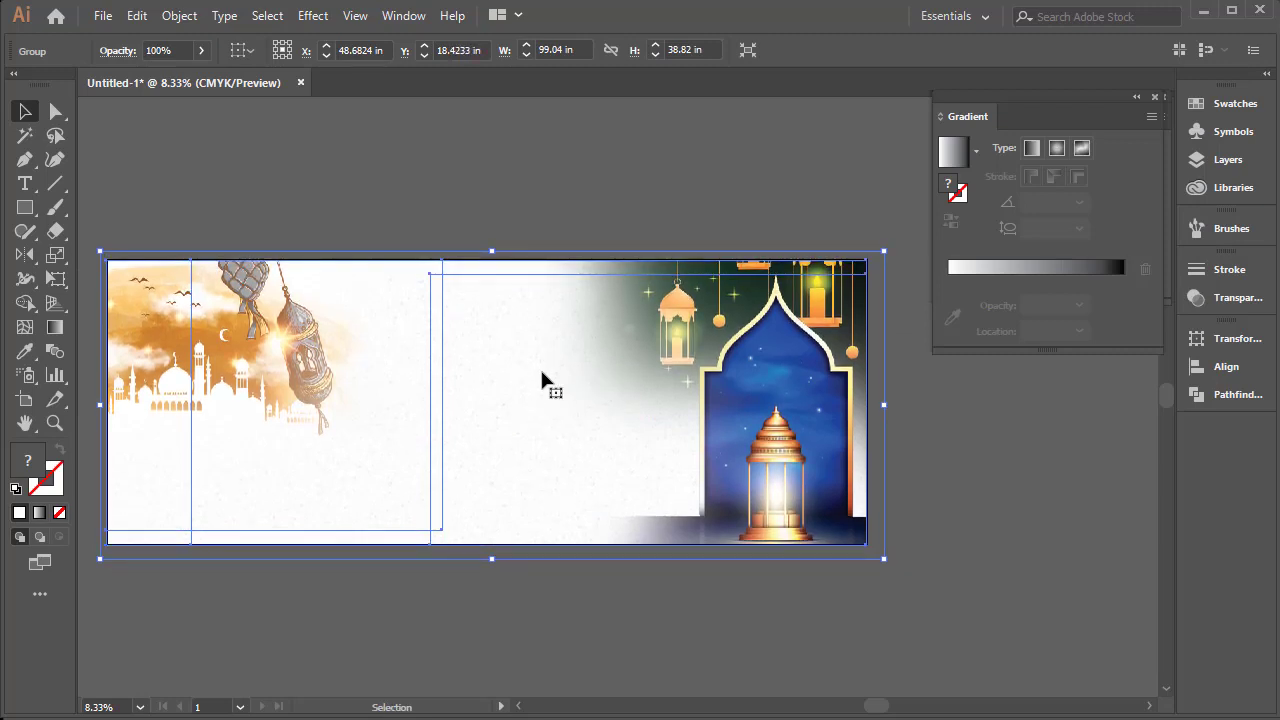
pyautogui.hotkey('ctrl', 'shift', 'a')
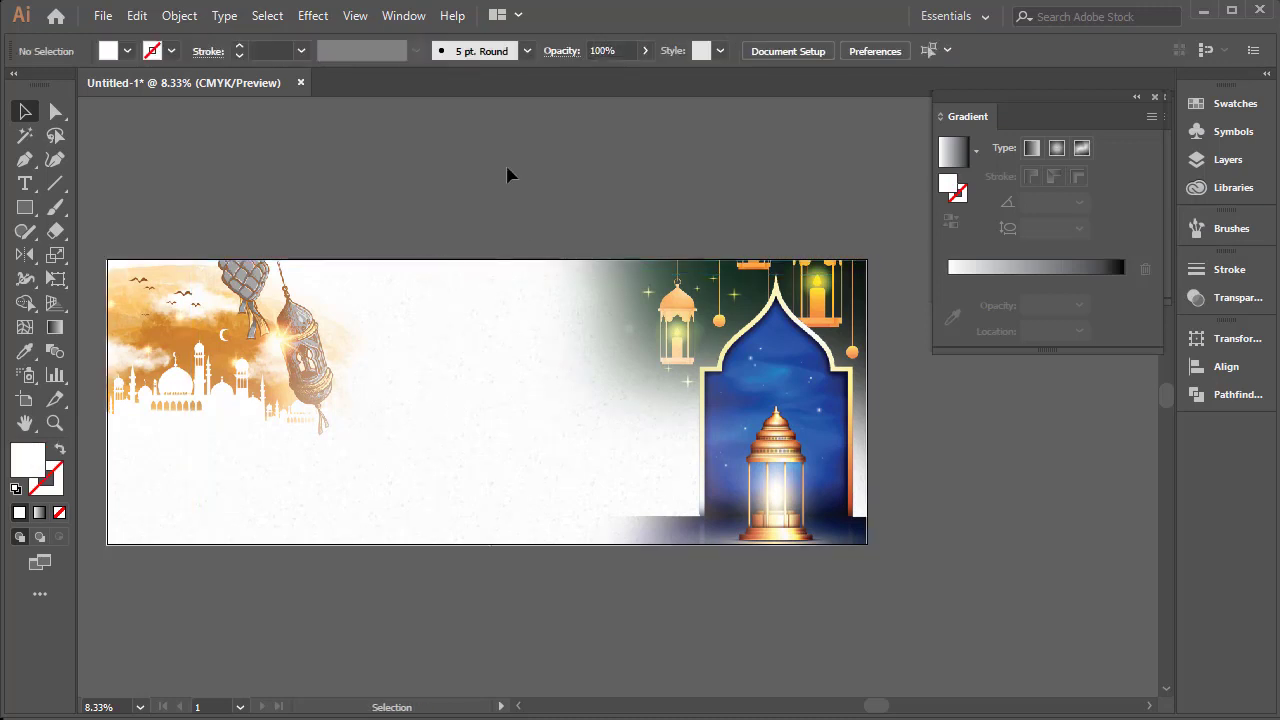
pyautogui.hotkey('ctrl', 'a')
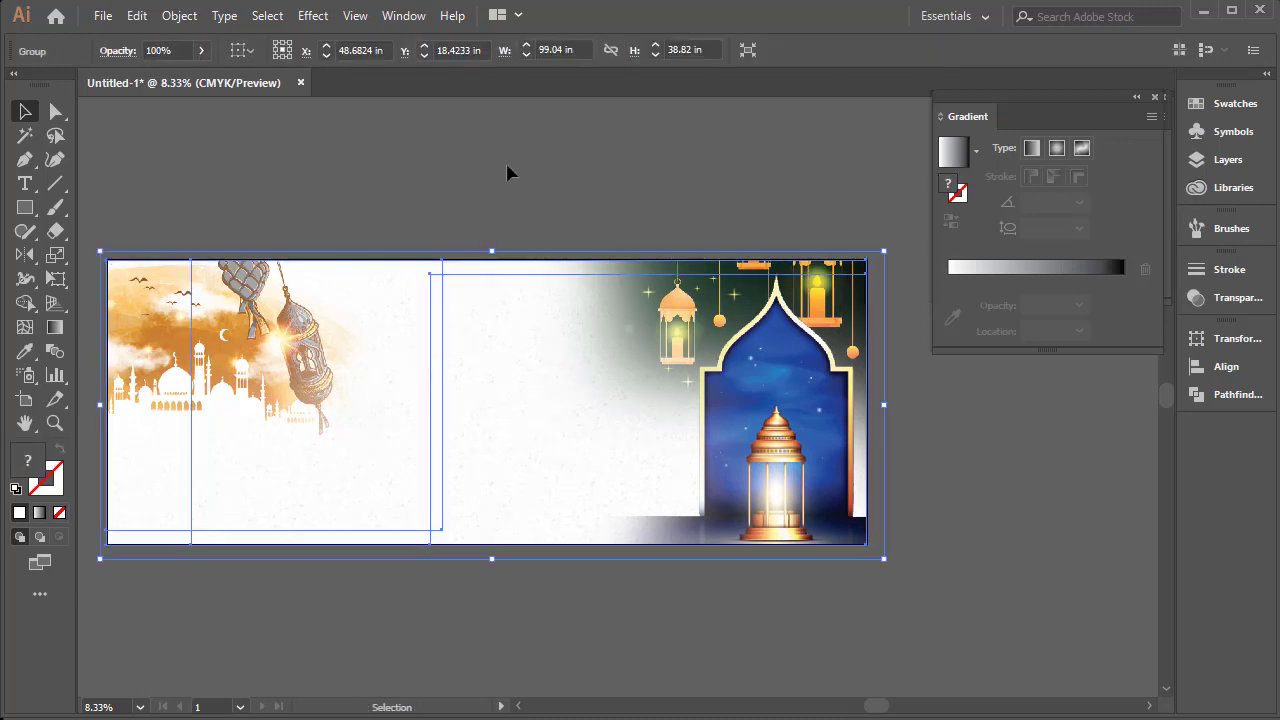
pyautogui.hotkey('ctrl', 'shift', 'a')
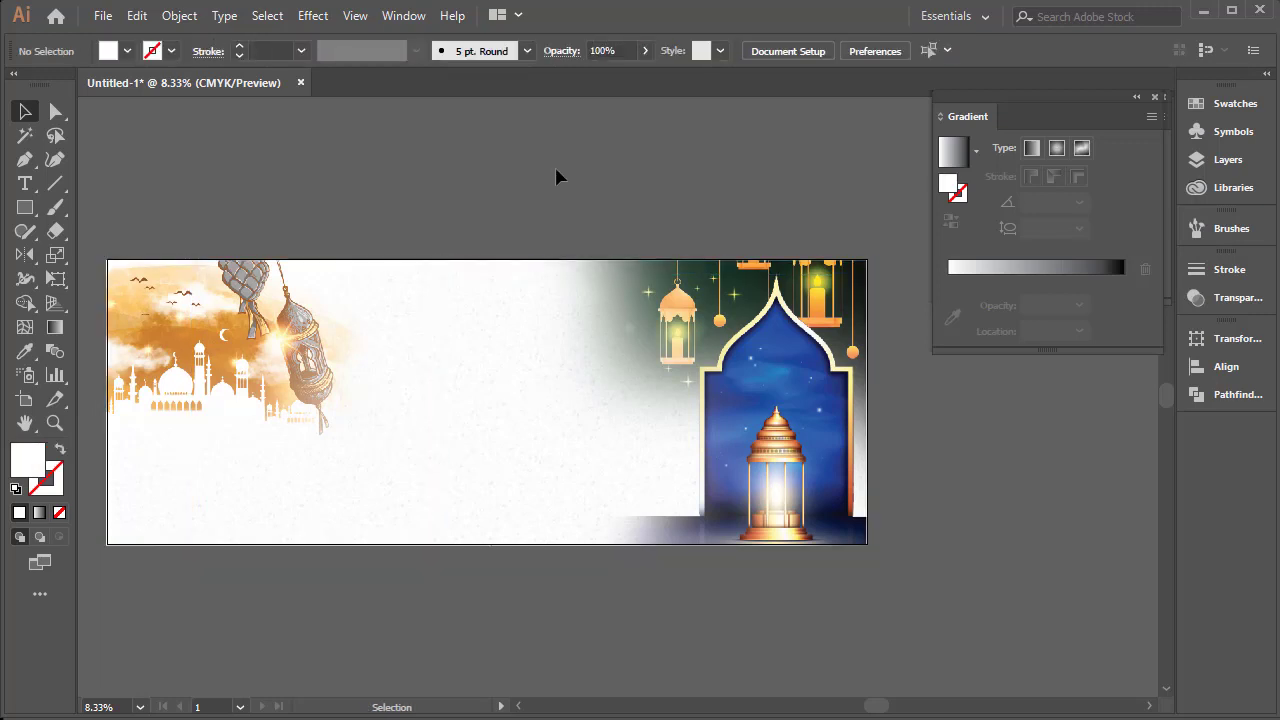
pyautogui.press('Tab')
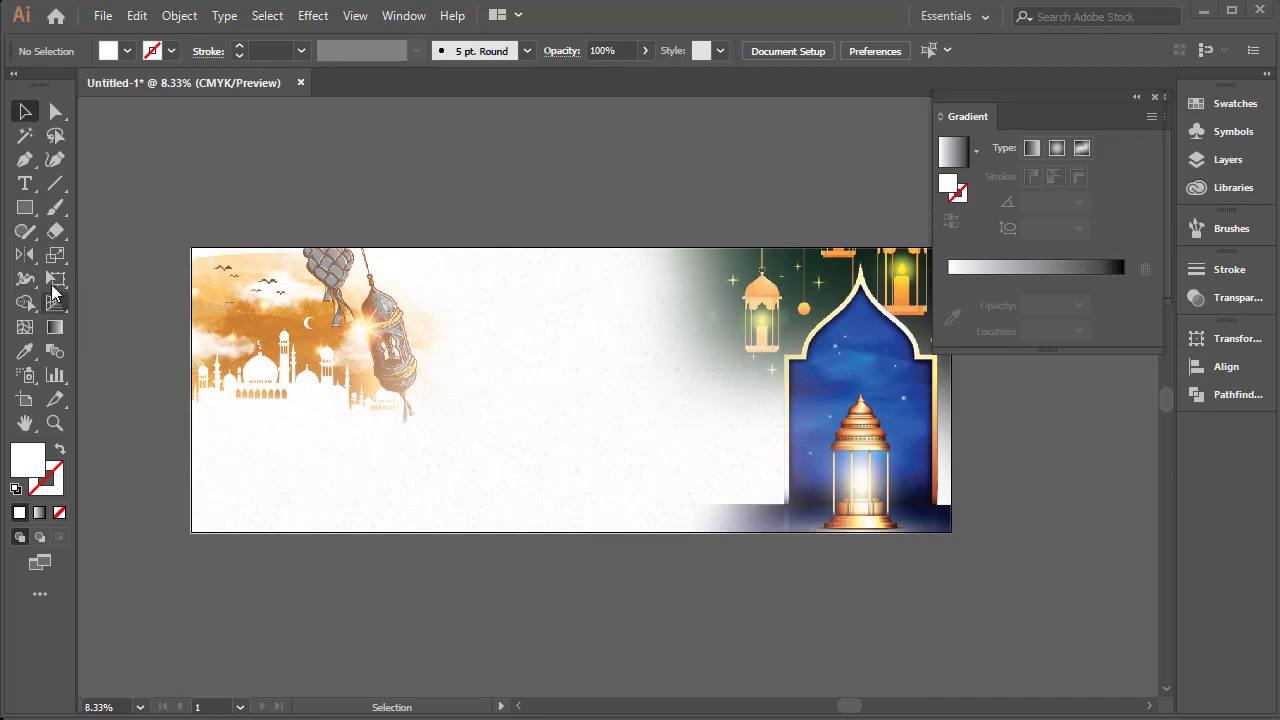
# Draw a closed half-arch below the artboard with the Pen tool, about 15.5 in wide and 31.7 in high, with a curved upper left edge
pyautogui.click(24, 162)
pyautogui.moveTo(434, 380); pyautogui.dragTo(388, 304)
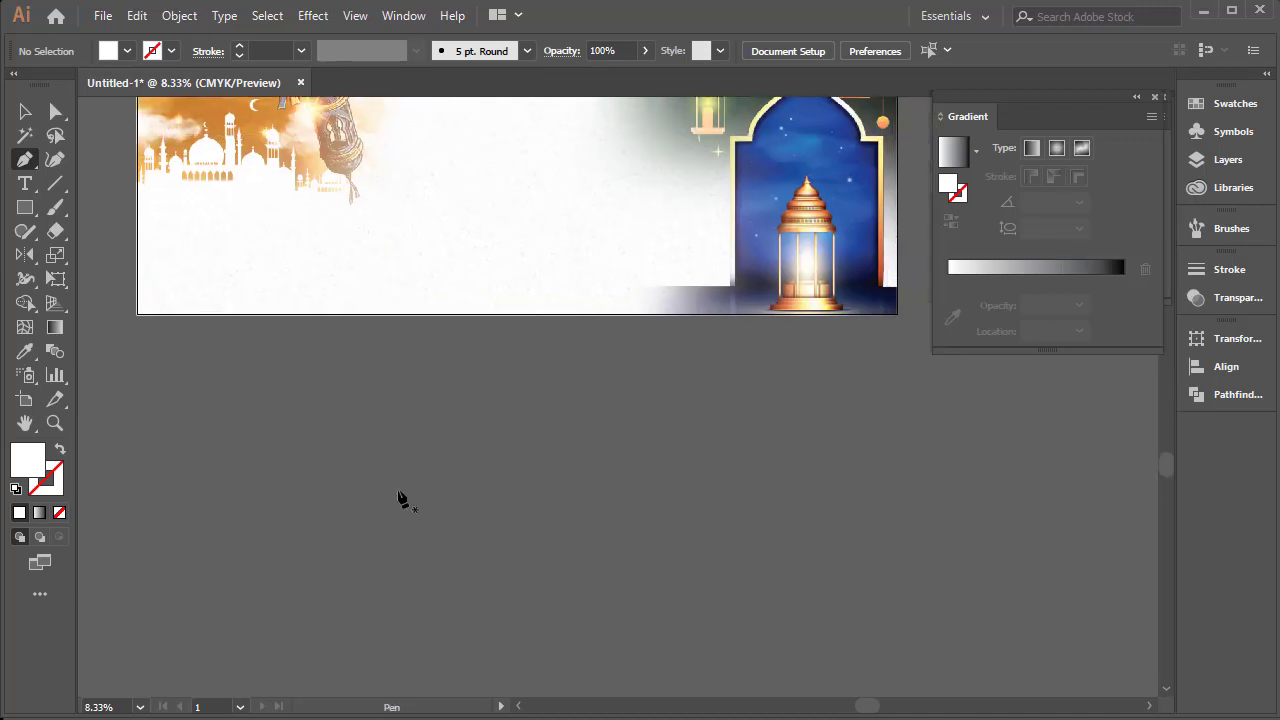
pyautogui.click(364, 616)
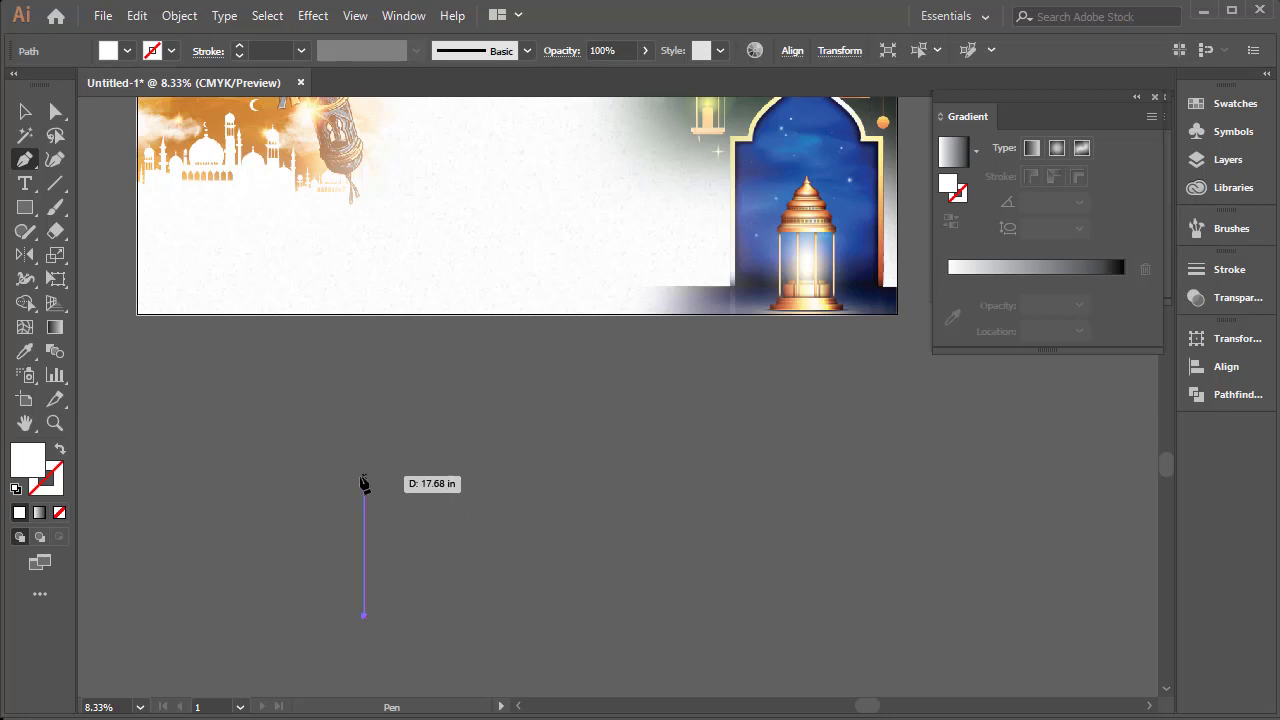
pyautogui.click(364, 476)
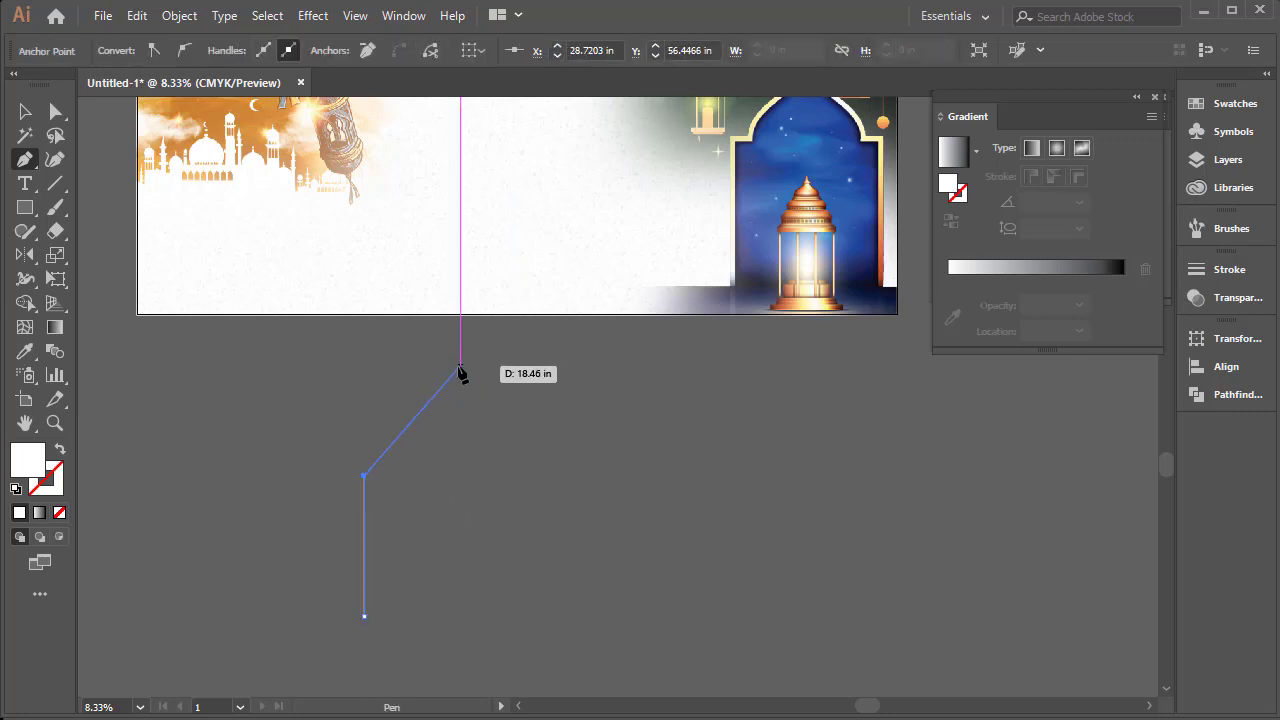
pyautogui.moveTo(483, 365); pyautogui.dragTo(490, 556)
pyautogui.moveTo(492, 495); pyautogui.dragTo(496, 609)
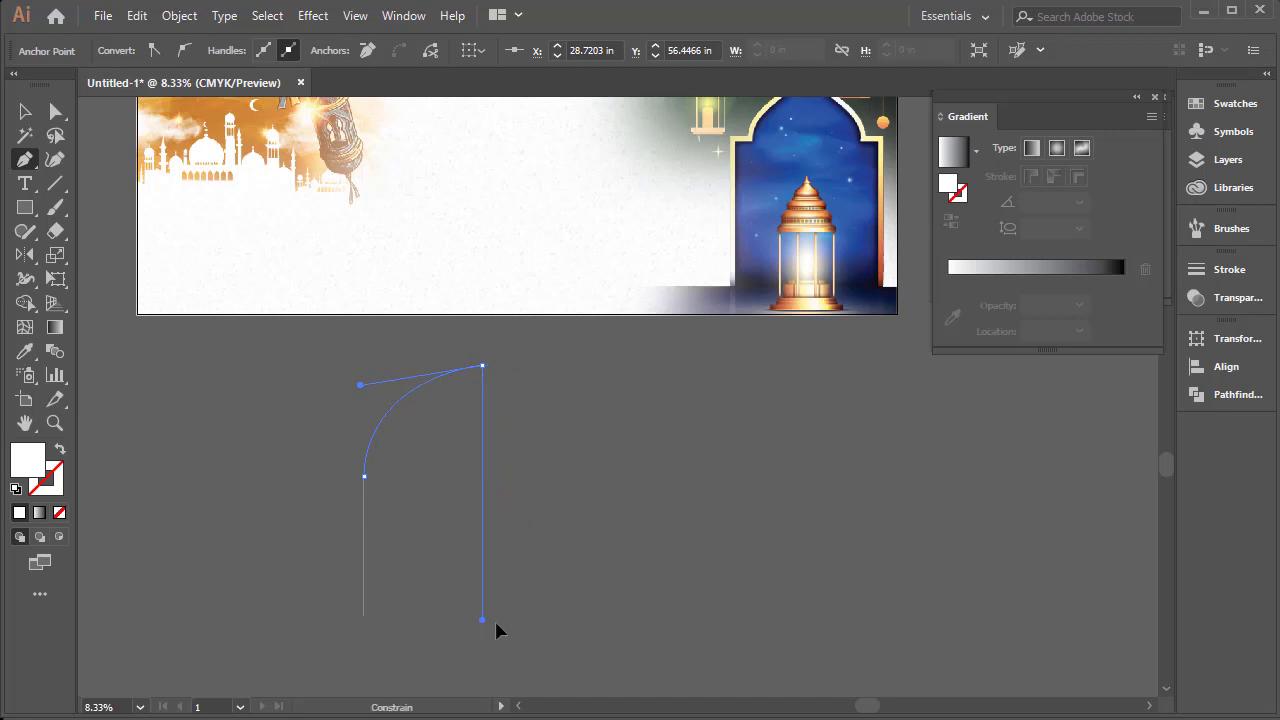
pyautogui.moveTo(494, 530); pyautogui.dragTo(494, 528)
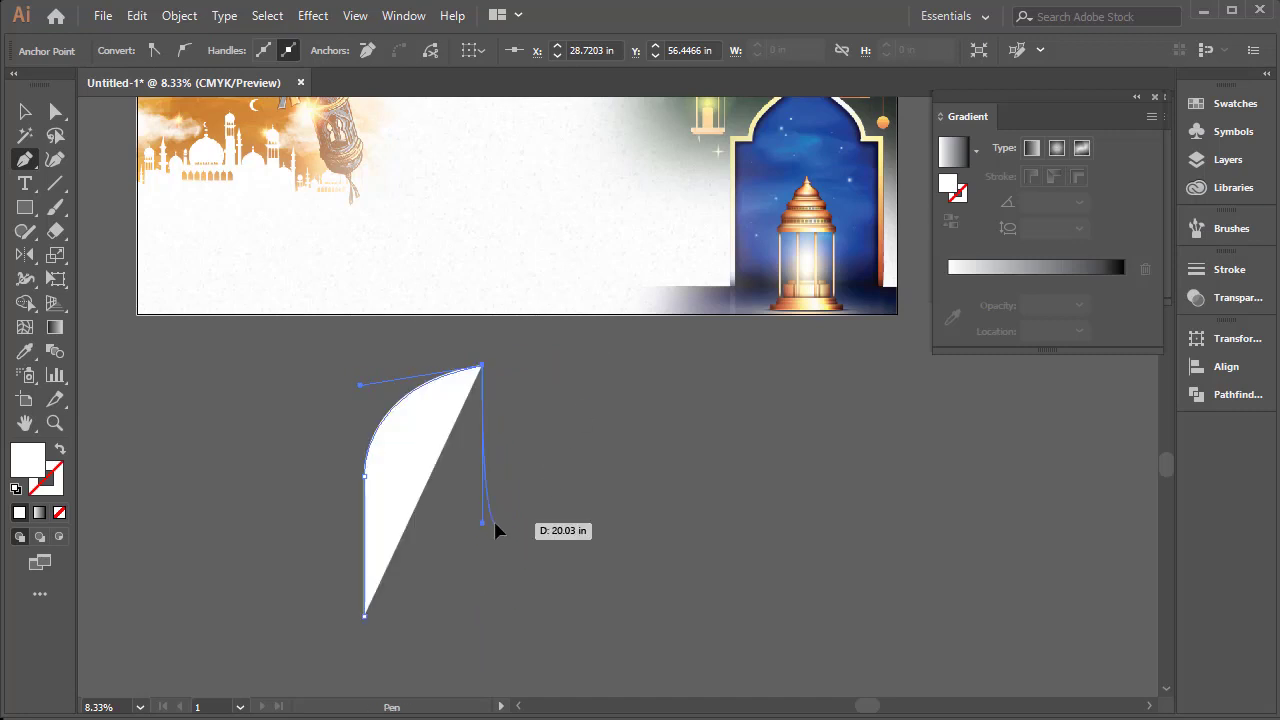
pyautogui.click(482, 616)
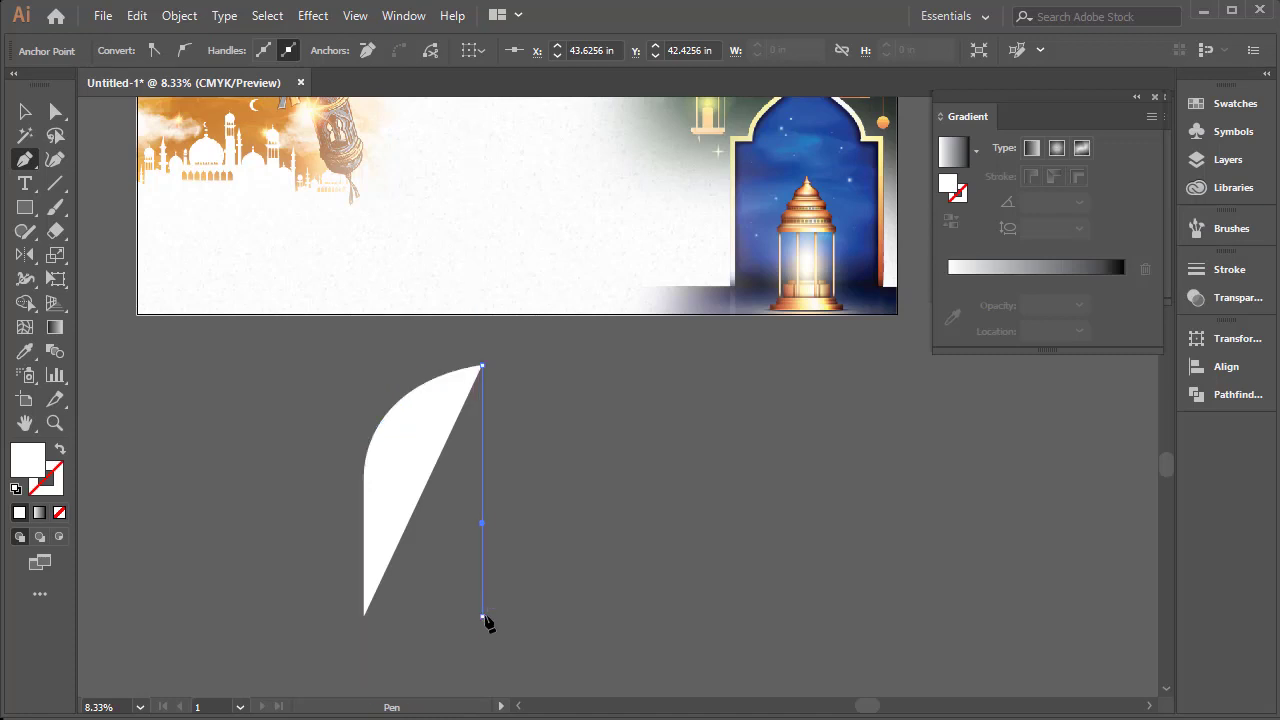
pyautogui.click(364, 616)
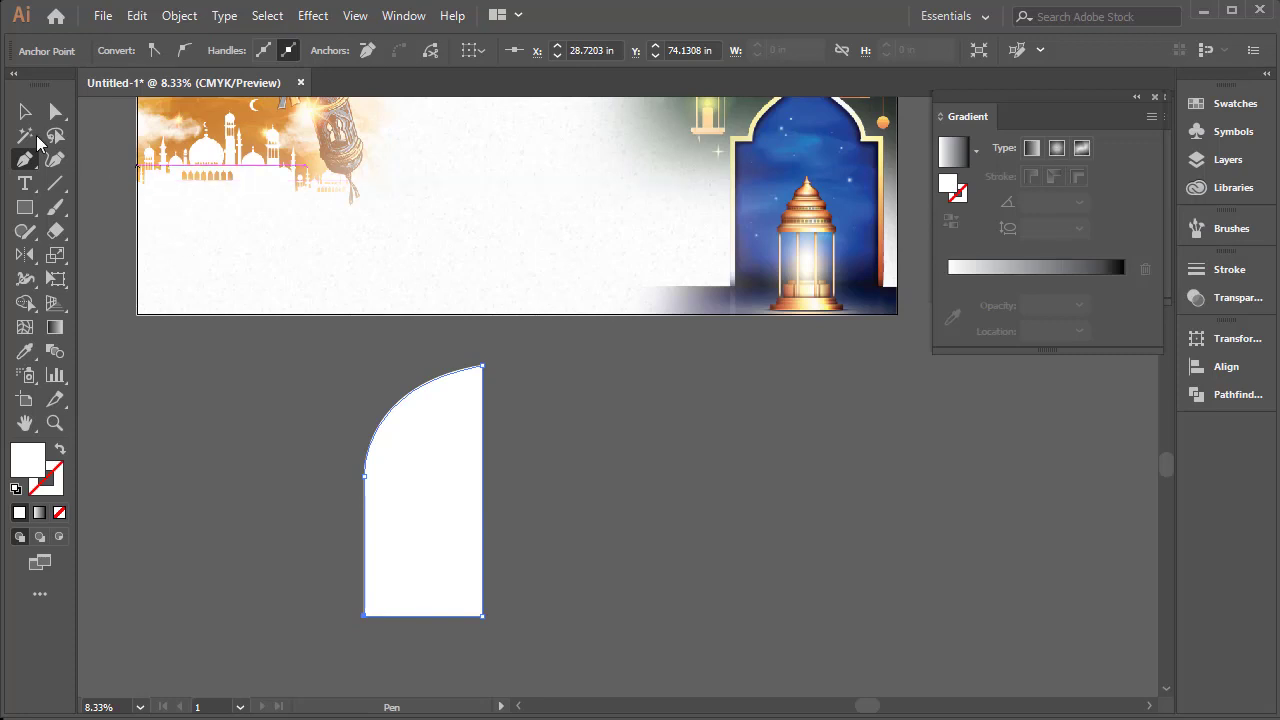
# Reflect a copy of the half-arch across the vertical axis and place it against the original's straight edge to complete the arch
pyautogui.click(25, 112)
pyautogui.moveTo(443, 460); pyautogui.dragTo(394, 482)
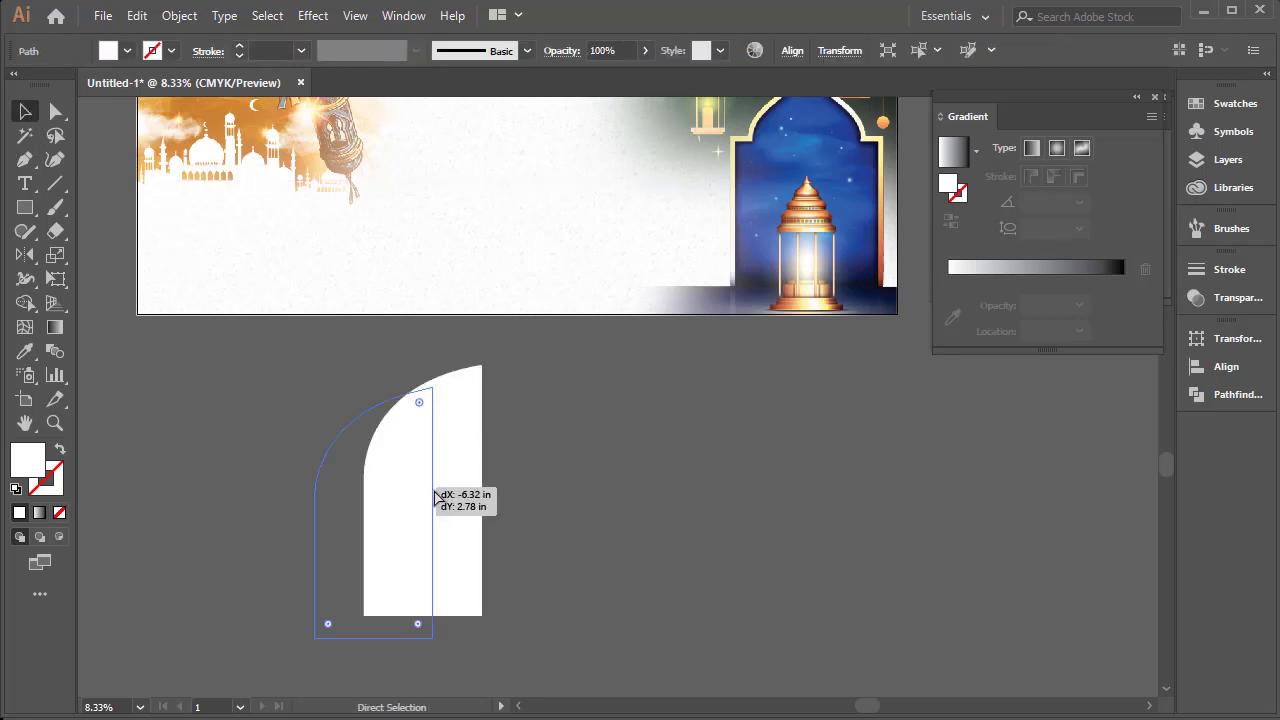
pyautogui.hotkey('ctrl', 'z')
pyautogui.rightClick(432, 443)
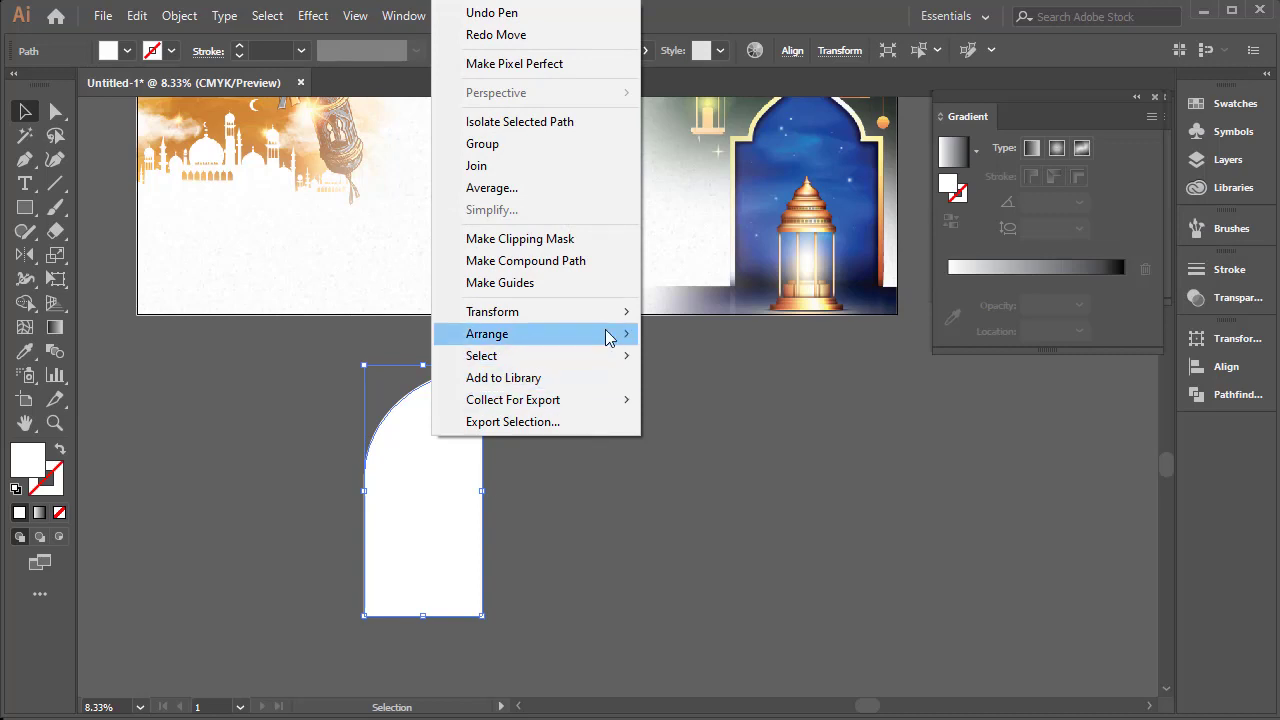
pyautogui.moveTo(608, 326)
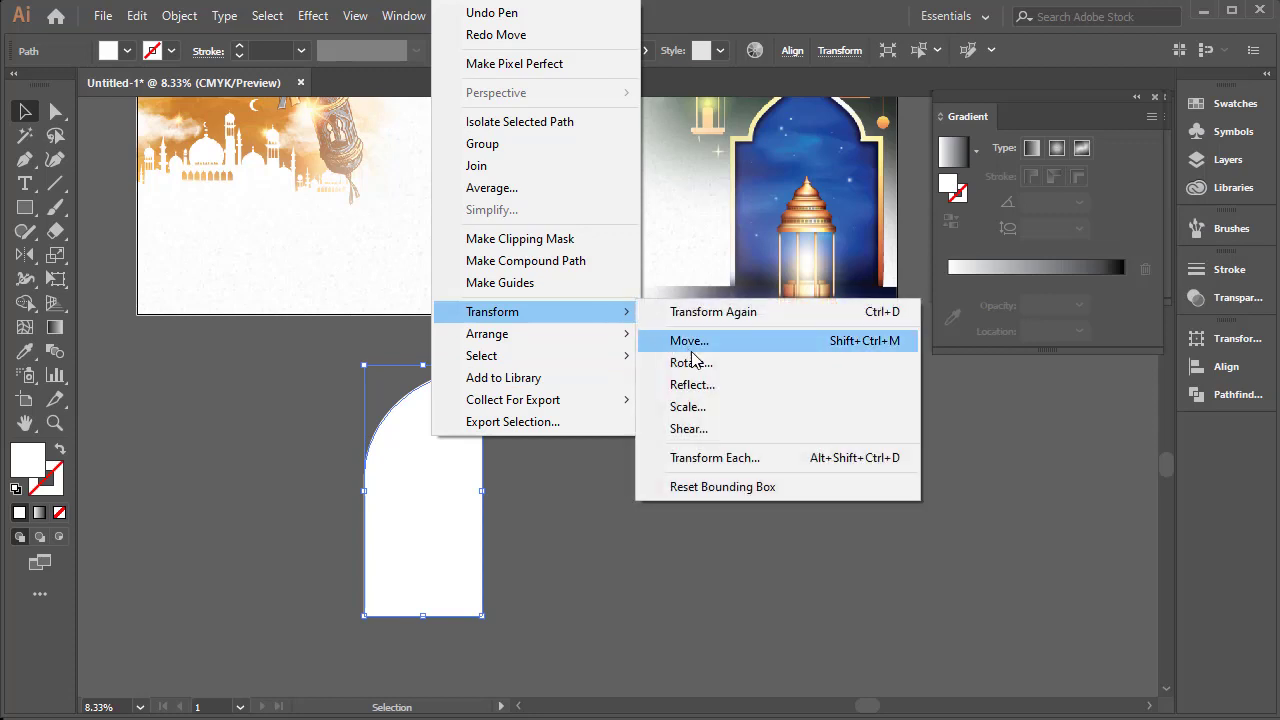
pyautogui.click(710, 386)
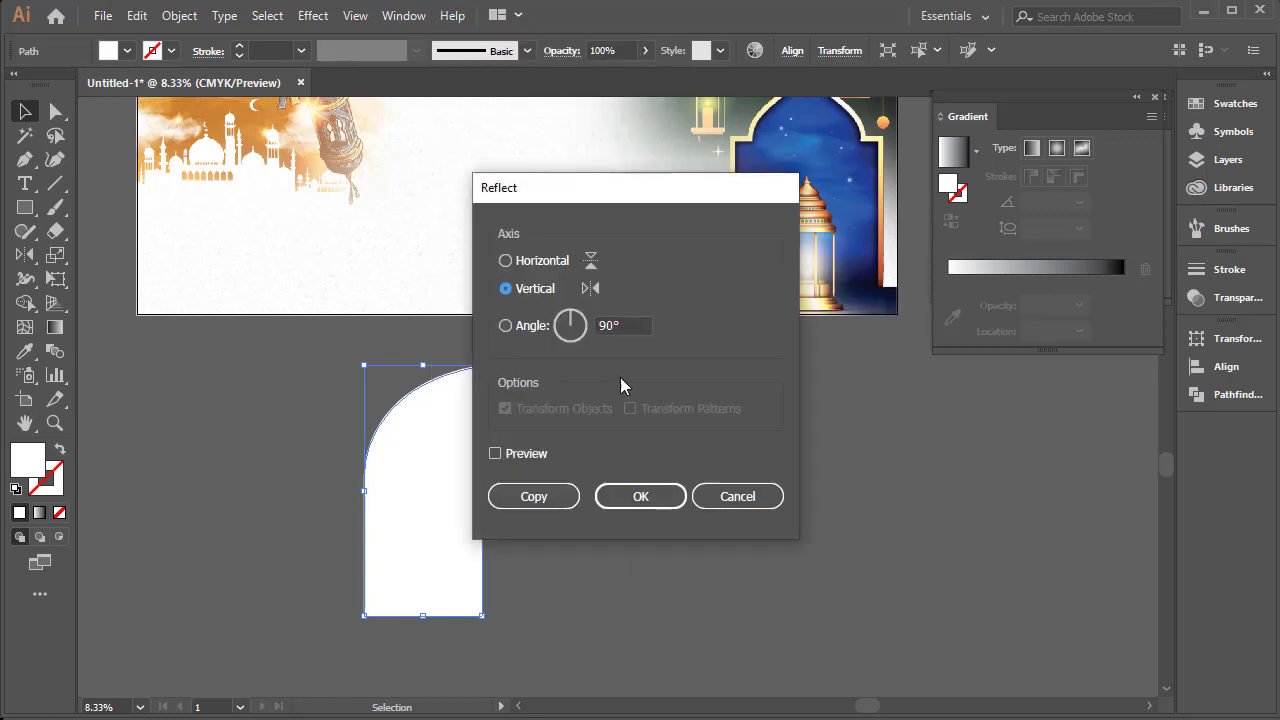
pyautogui.click(534, 497)
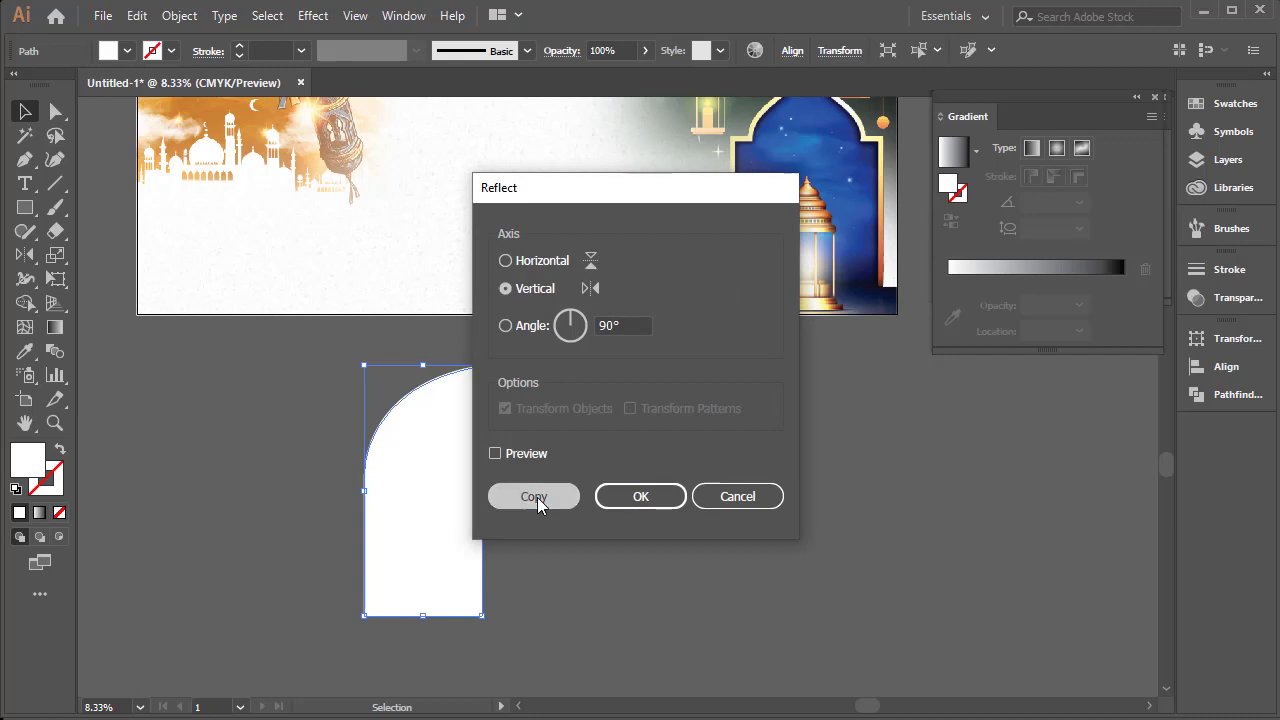
pyautogui.moveTo(432, 457); pyautogui.dragTo(553, 464)
pyautogui.click(678, 439)
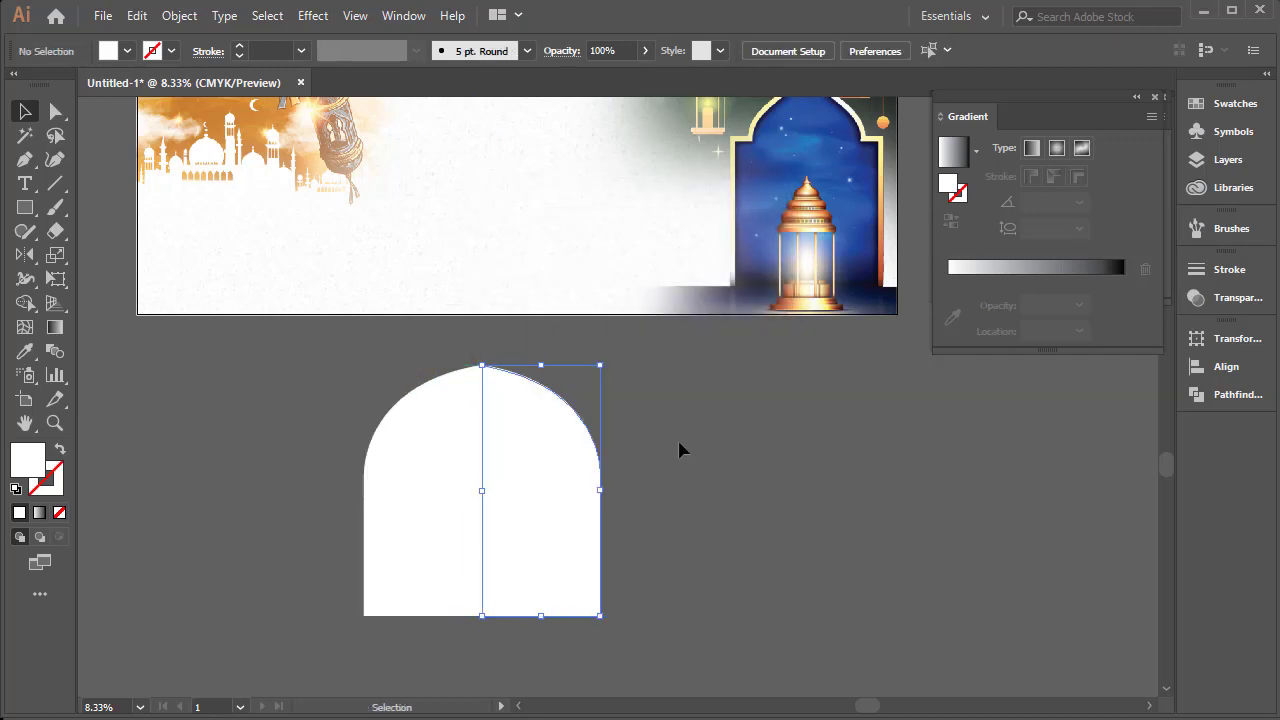
# Unite the two arch halves into a single shape and deselect it
pyautogui.moveTo(718, 414); pyautogui.dragTo(455, 505)
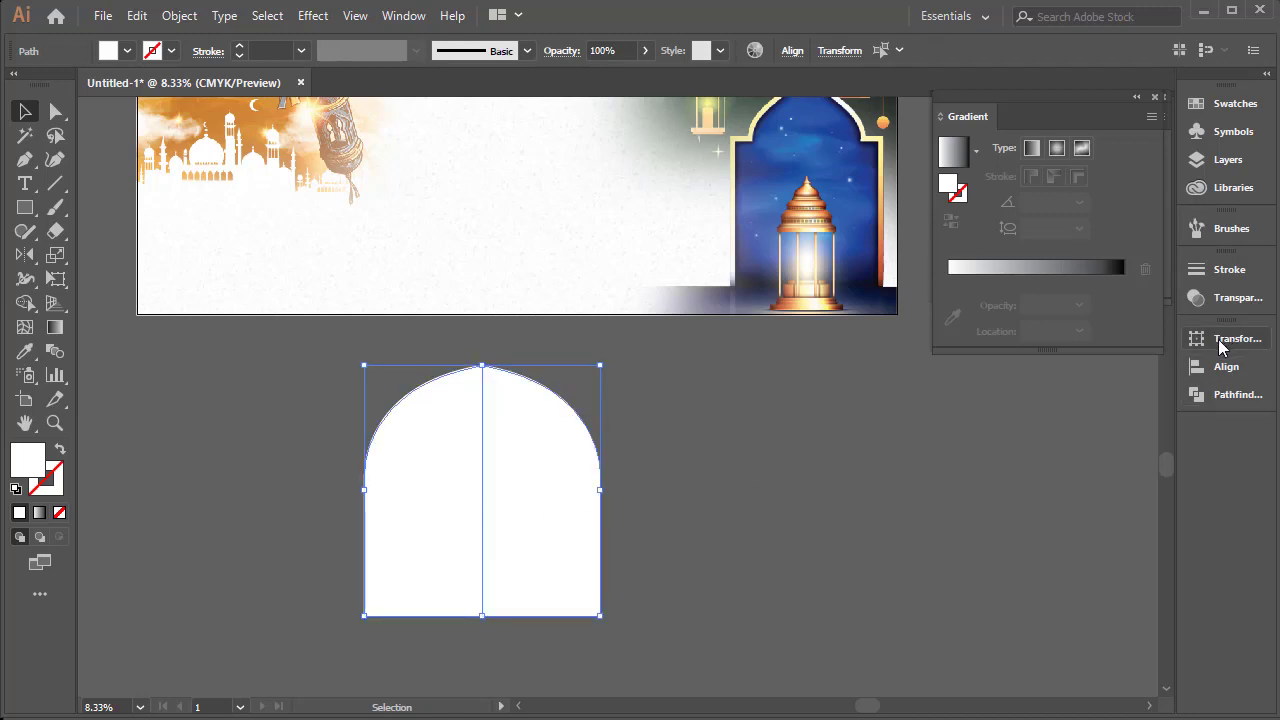
pyautogui.click(1212, 397)
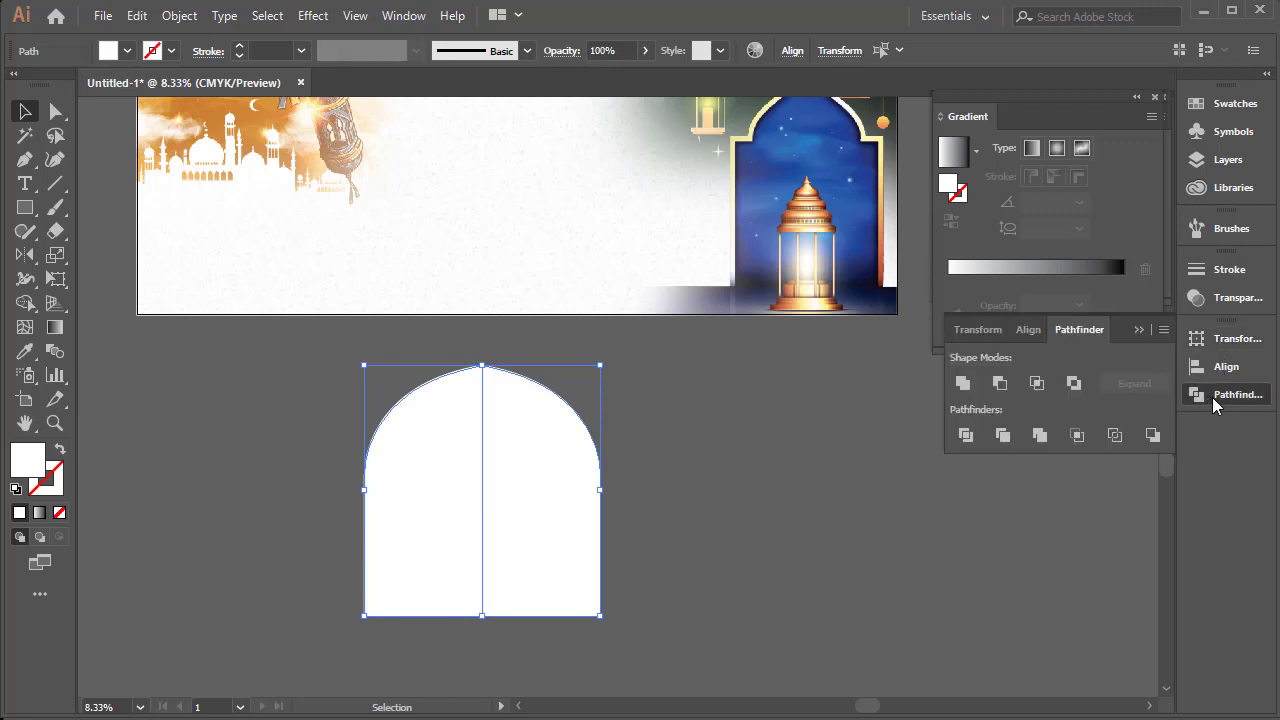
pyautogui.click(962, 384)
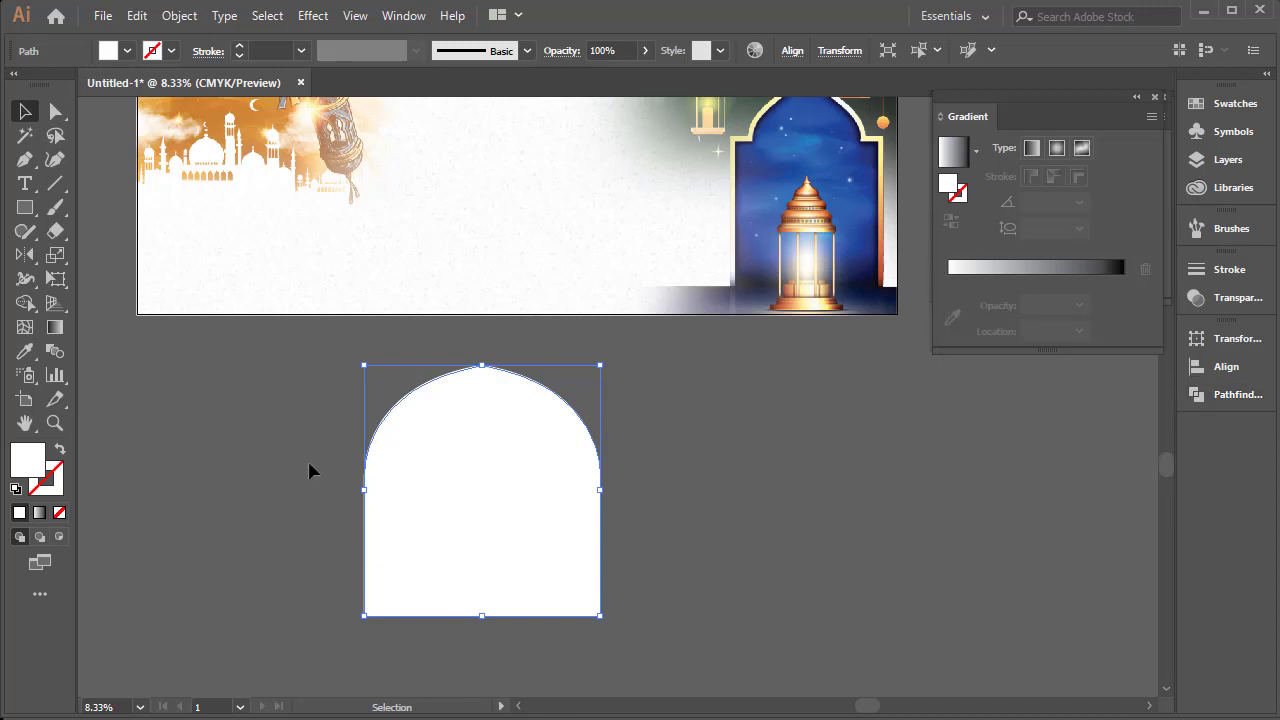
pyautogui.click(308, 465)
# Move the arch onto the middle of the banner so that its base rests on the artboard's bottom edge
pyautogui.moveTo(458, 450); pyautogui.dragTo(532, 205)
pyautogui.click(684, 452)
pyautogui.press('space')
pyautogui.moveTo(602, 330); pyautogui.dragTo(440, 625)
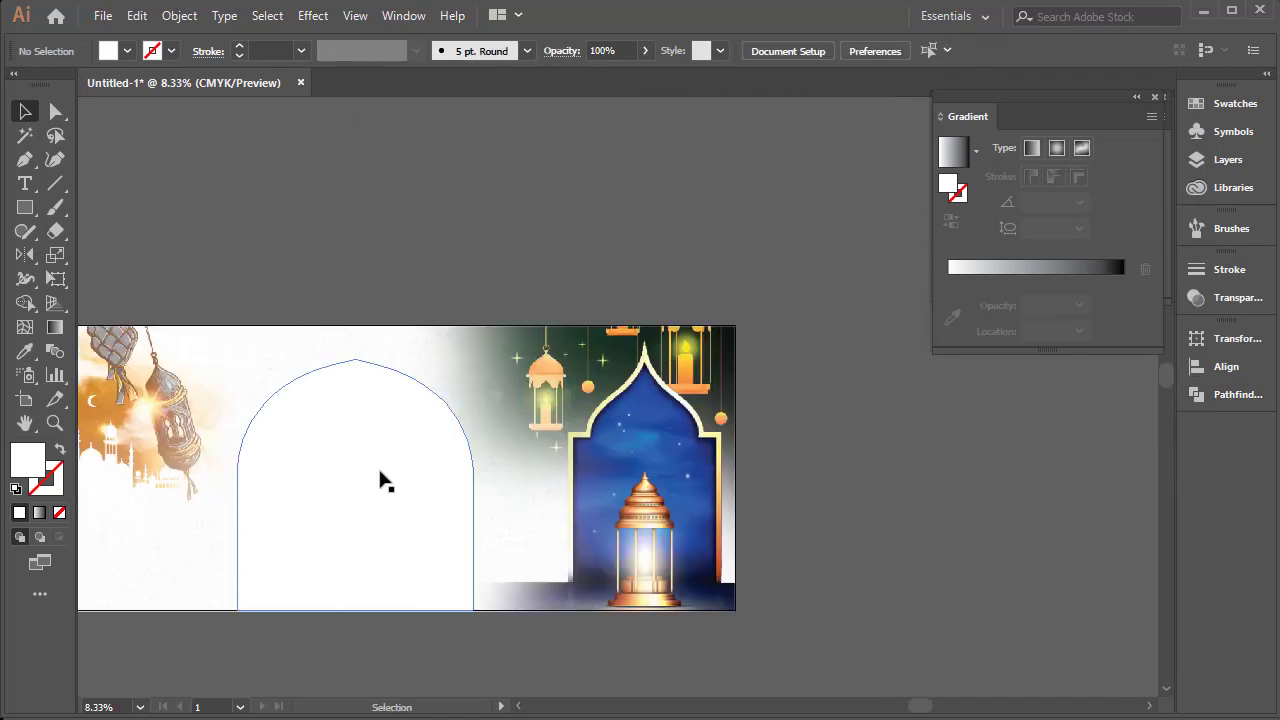
pyautogui.moveTo(430, 485); pyautogui.dragTo(437, 485)
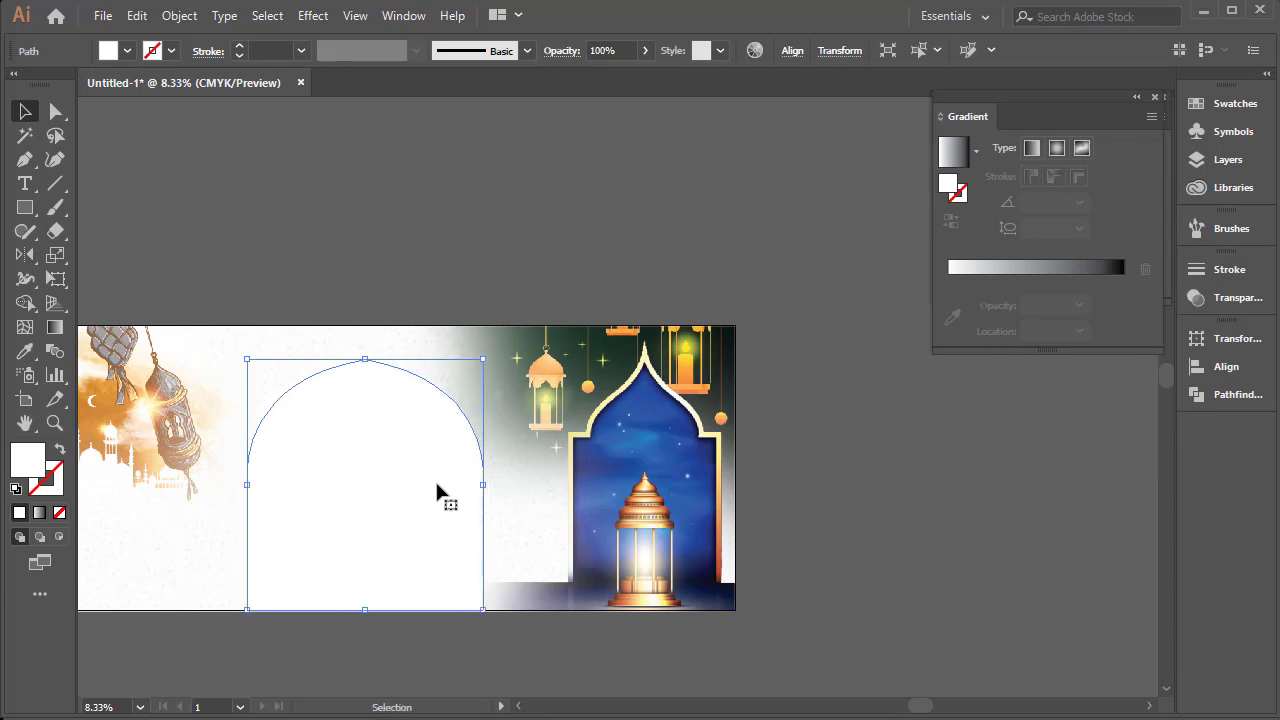
pyautogui.press('space')
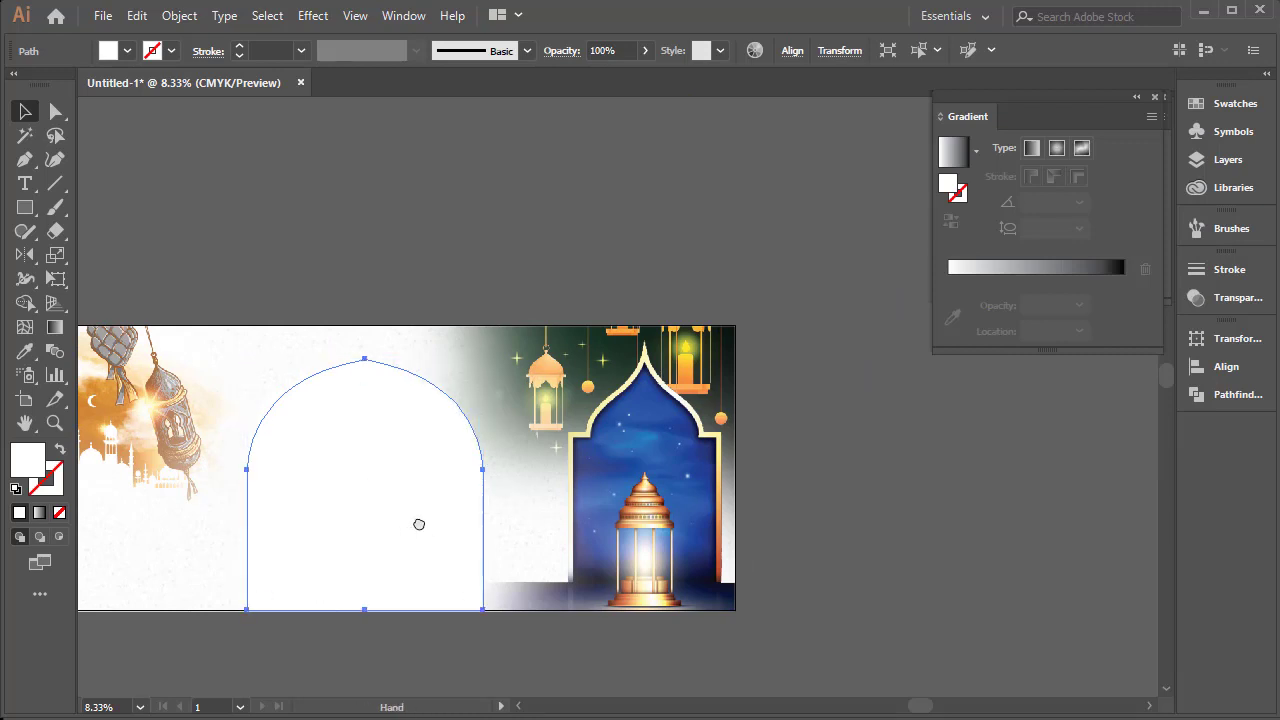
pyautogui.moveTo(420, 523); pyautogui.dragTo(474, 520)
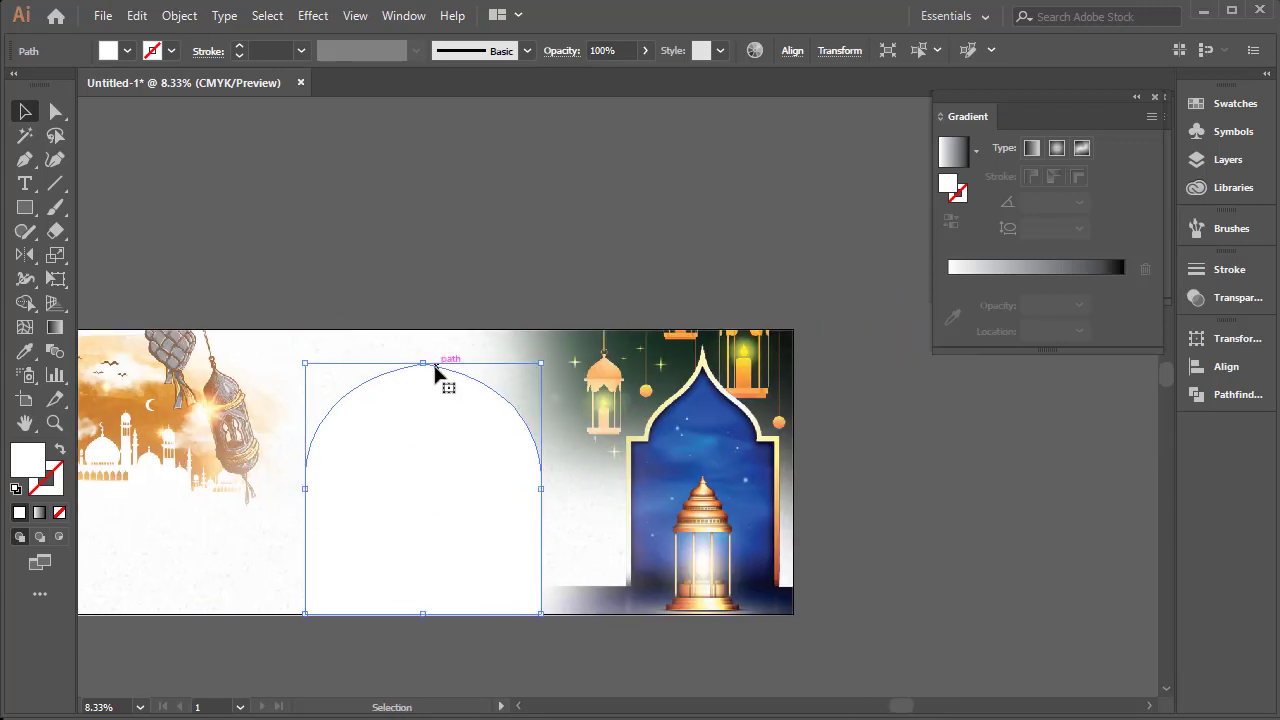
# Fill the arch with dark blue and scale it down proportionally, keeping its base on the artboard's bottom edge
pyautogui.moveTo(425, 364); pyautogui.dragTo(424, 373)
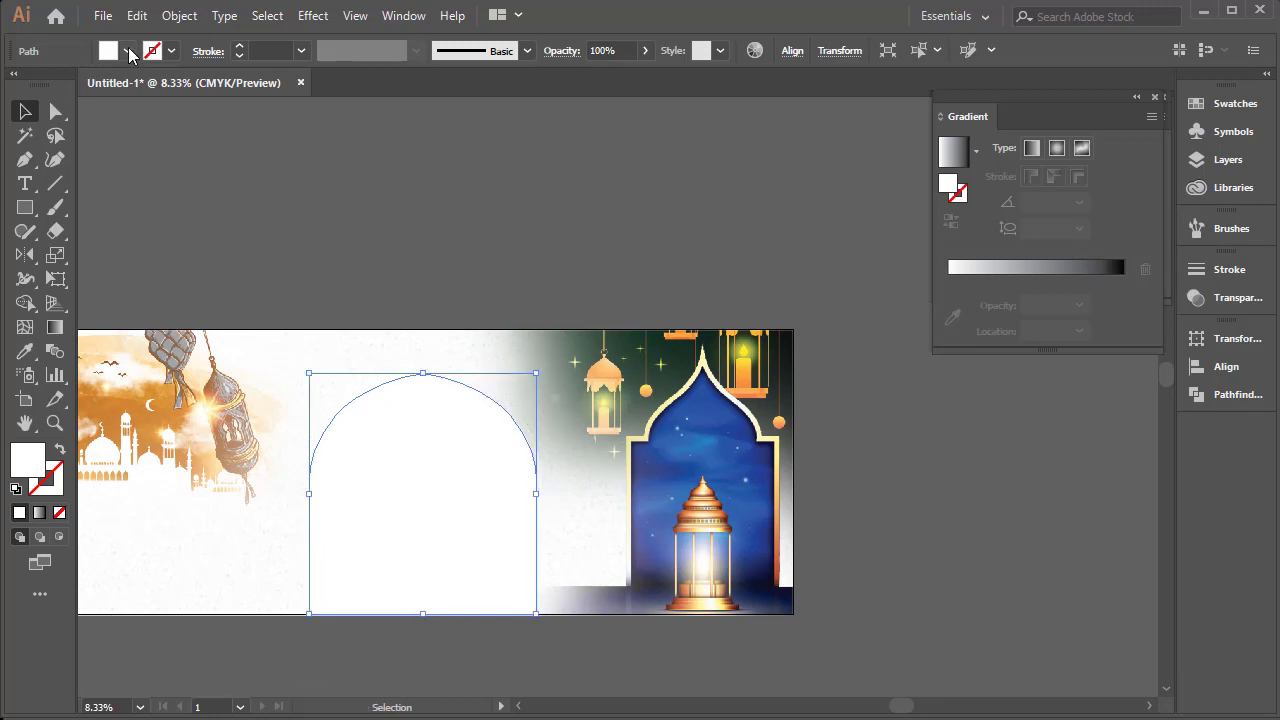
pyautogui.click(127, 51)
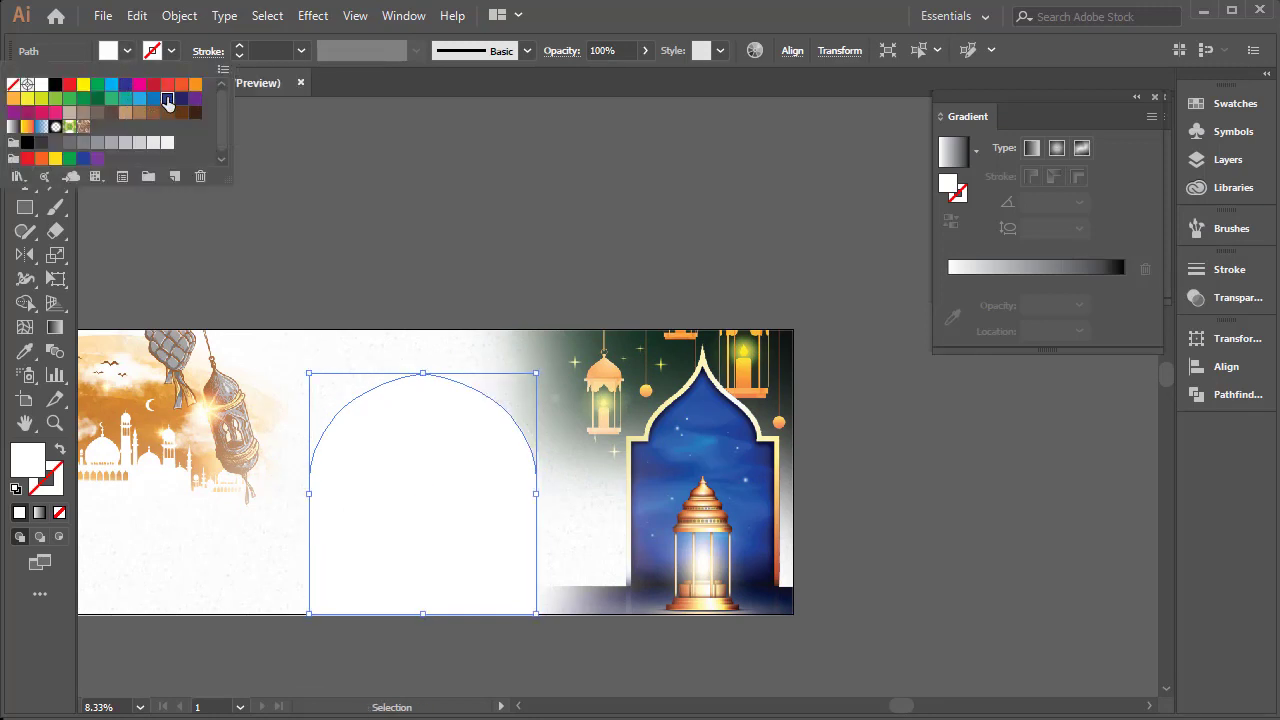
pyautogui.click(168, 102)
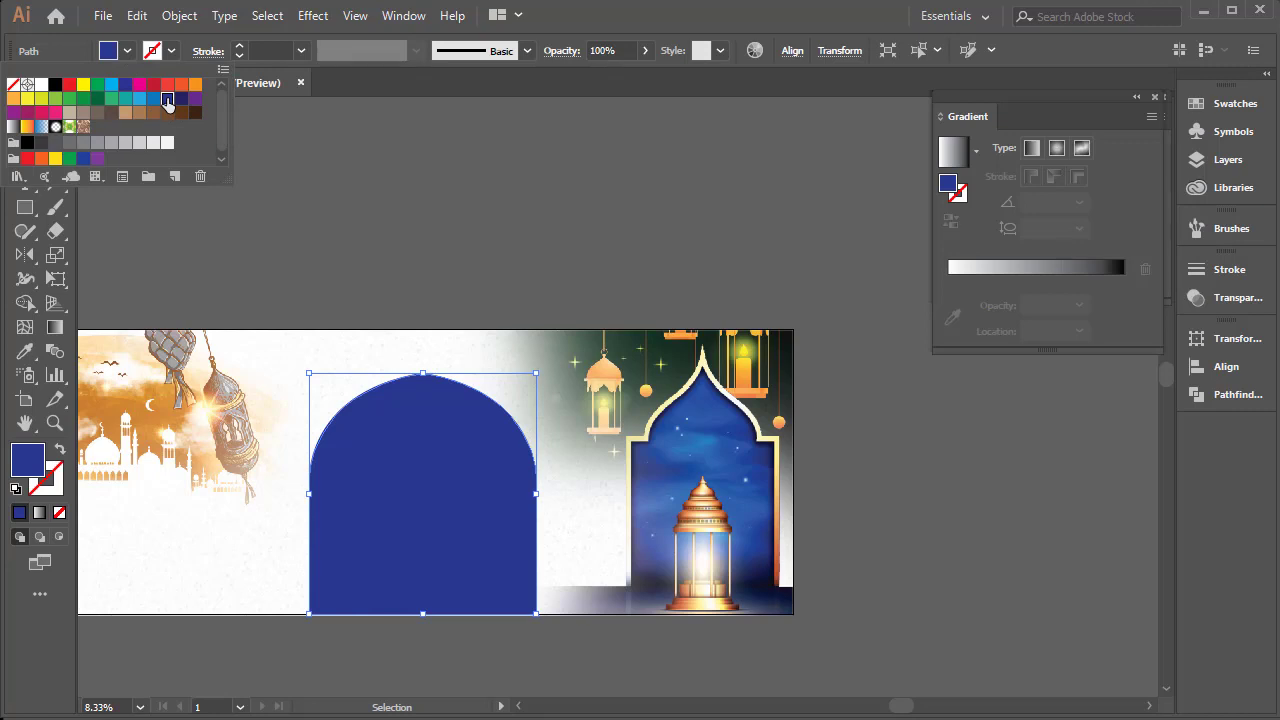
pyautogui.click(423, 373)
pyautogui.moveTo(423, 373); pyautogui.dragTo(424, 398)
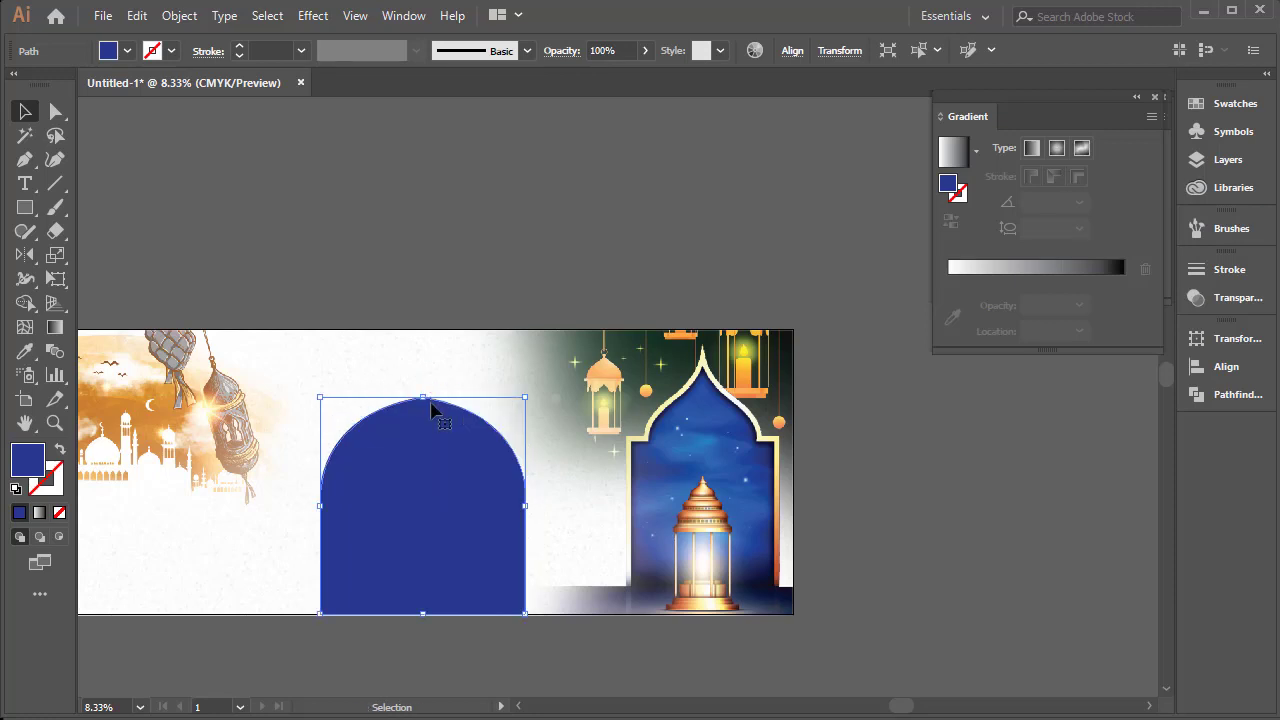
# Place a copy of the arch behind the dark blue one, enlarge it slightly from the base, and fill it with light blue
pyautogui.press('a')
pyautogui.press('v')
pyautogui.moveTo(426, 402); pyautogui.dragTo(425, 380)
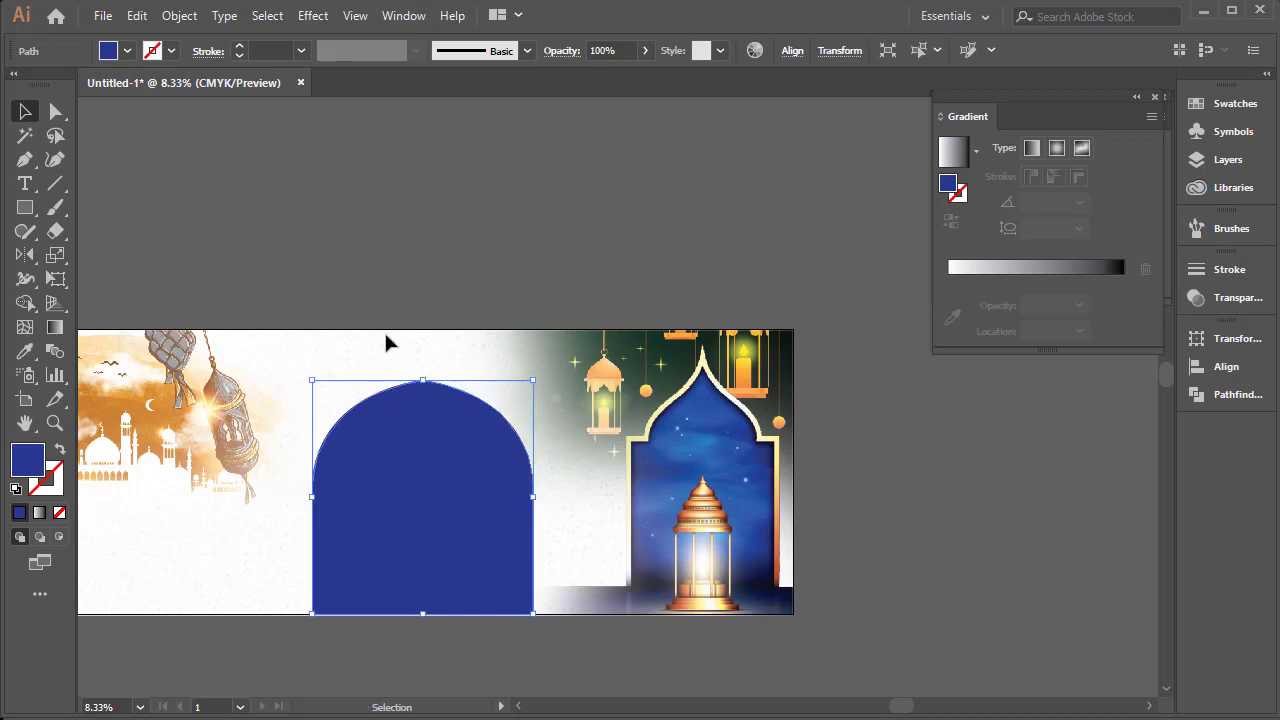
pyautogui.click(127, 50)
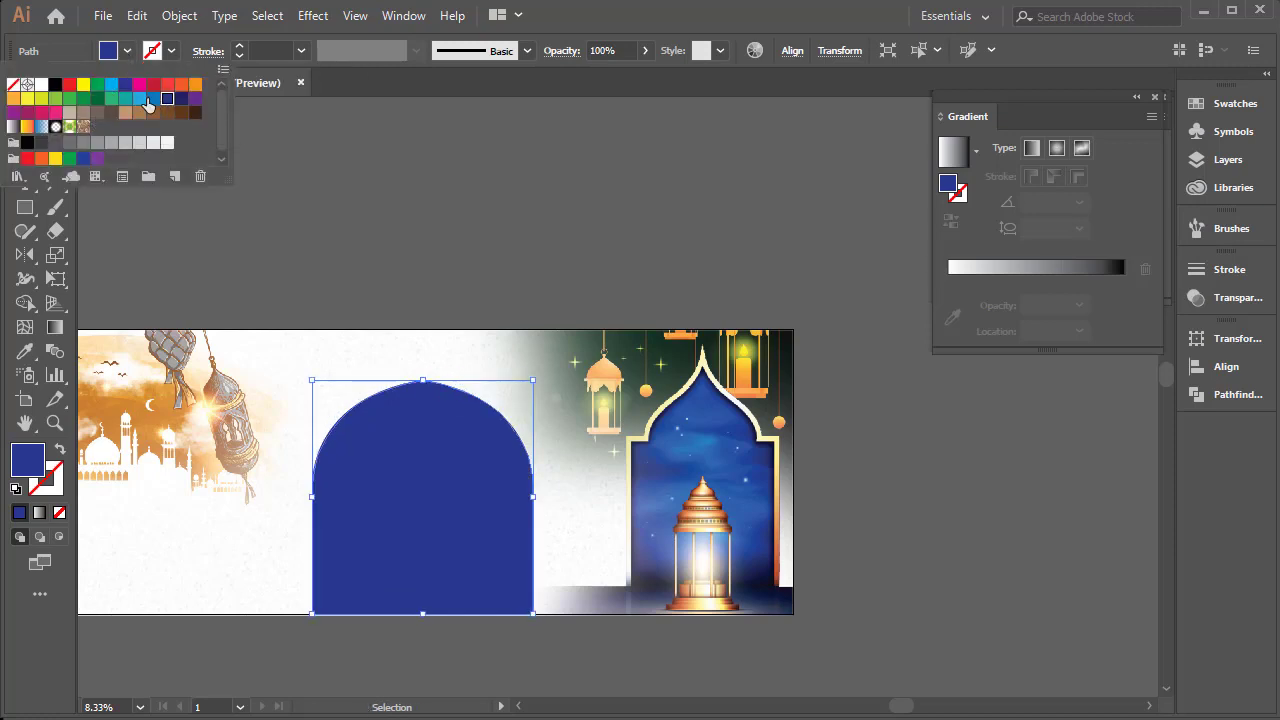
pyautogui.click(154, 101)
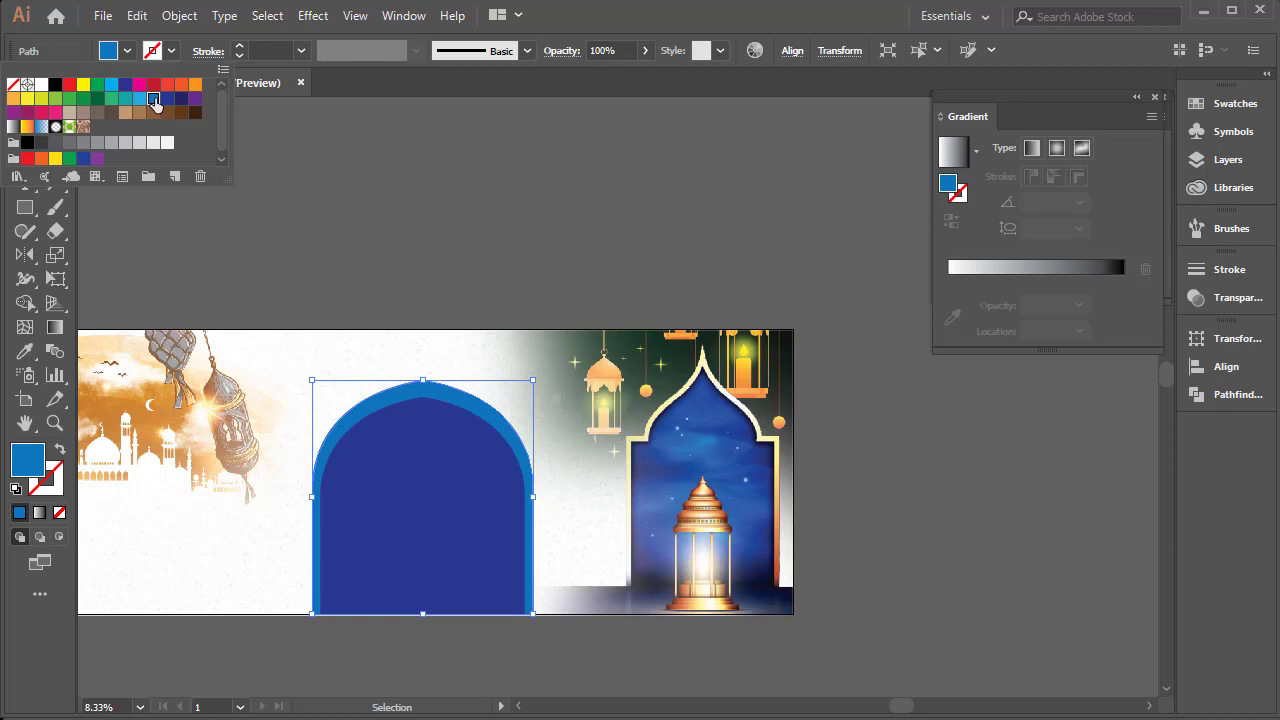
pyautogui.click(139, 99)
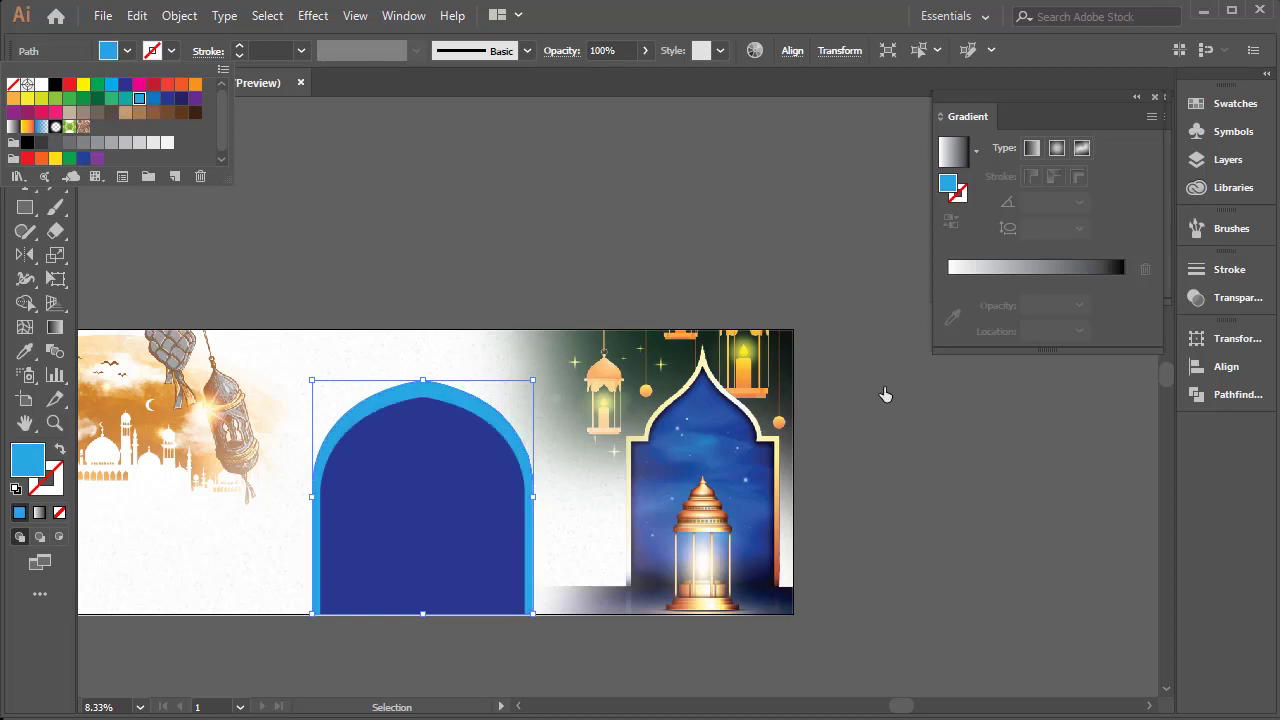
pyautogui.click(490, 313)
pyautogui.hotkey('ctrl', 'b')
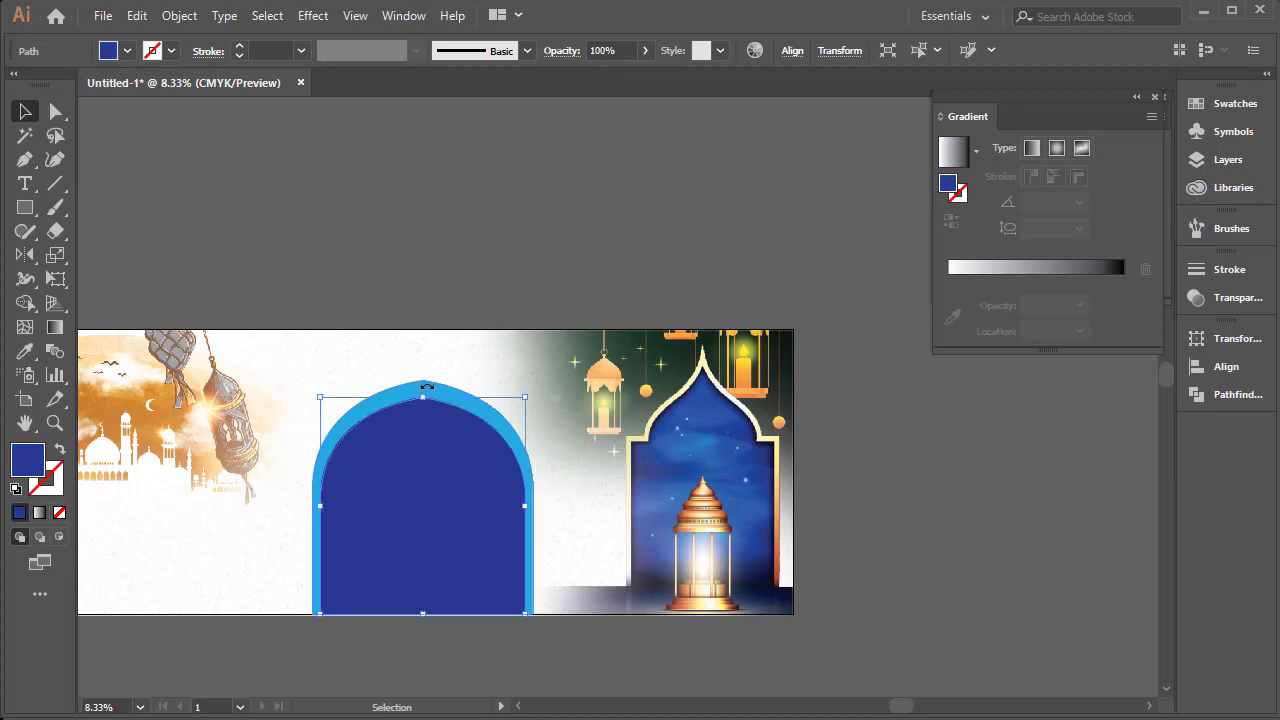
pyautogui.click(428, 387)
pyautogui.moveTo(424, 381); pyautogui.dragTo(426, 362)
pyautogui.hotkey('ctrl', 'z')
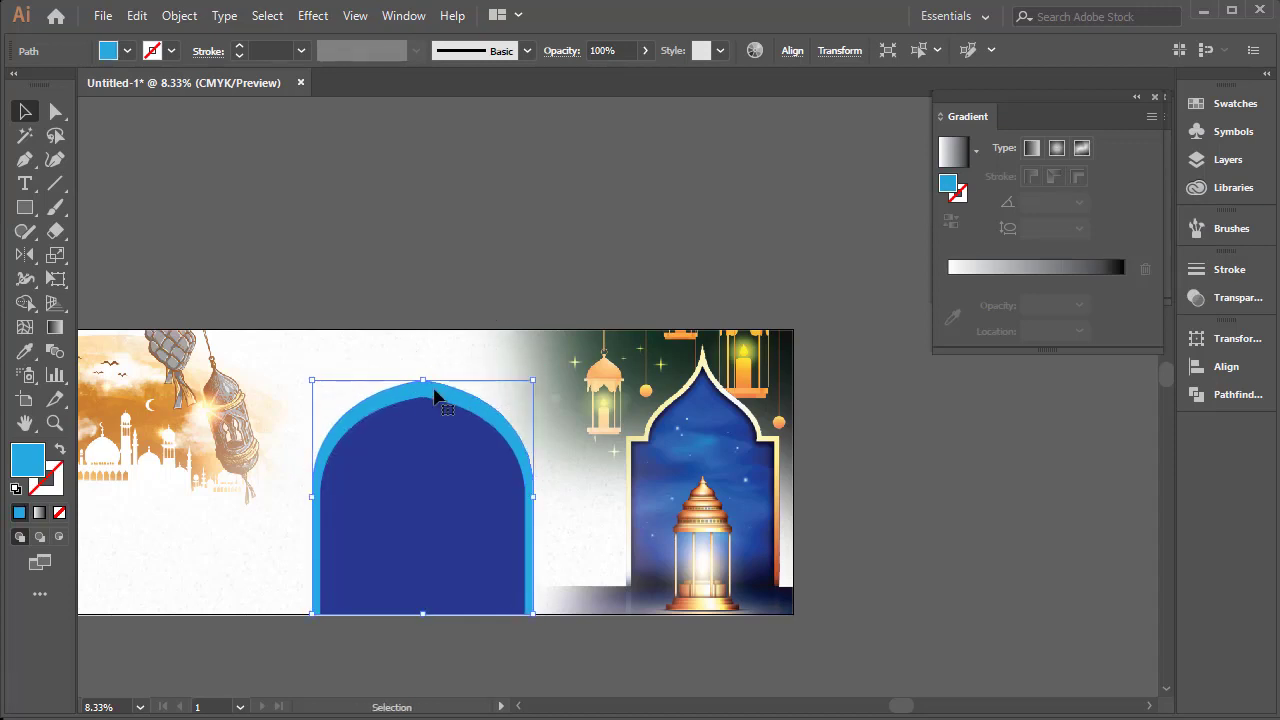
# Place a slightly larger copy of the light blue arch behind it, fill it with green C=85 M=10 Y=100 K=10, and deselect
pyautogui.click(443, 413)
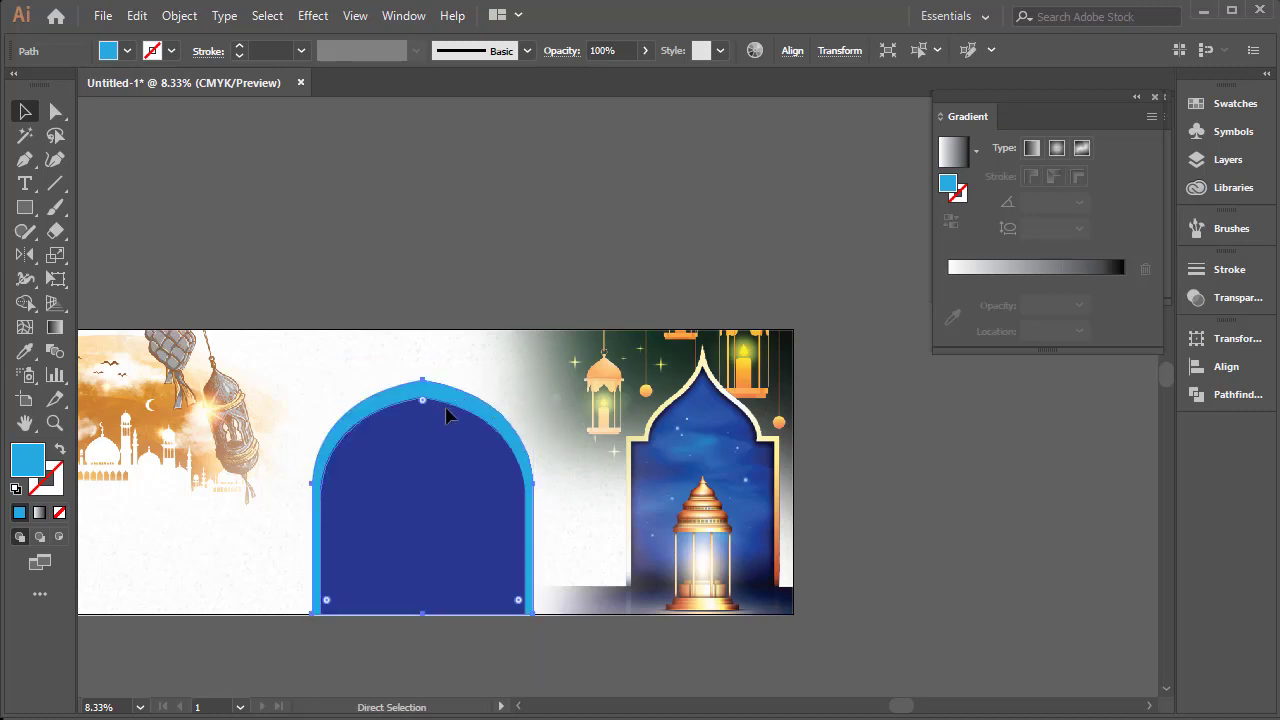
pyautogui.click(427, 386)
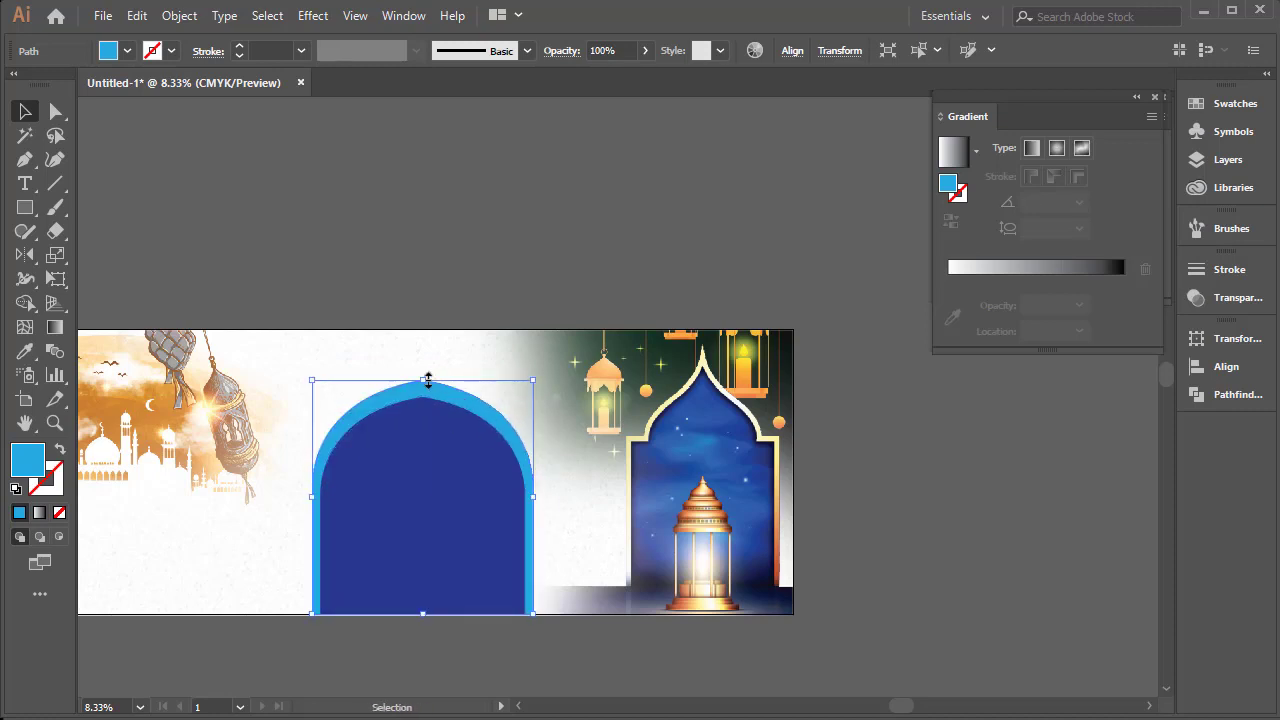
pyautogui.moveTo(426, 374)
pyautogui.mouseDown()
pyautogui.moveTo(426, 359)
pyautogui.moveTo(426, 371)
pyautogui.mouseUp()
pyautogui.click(127, 50)
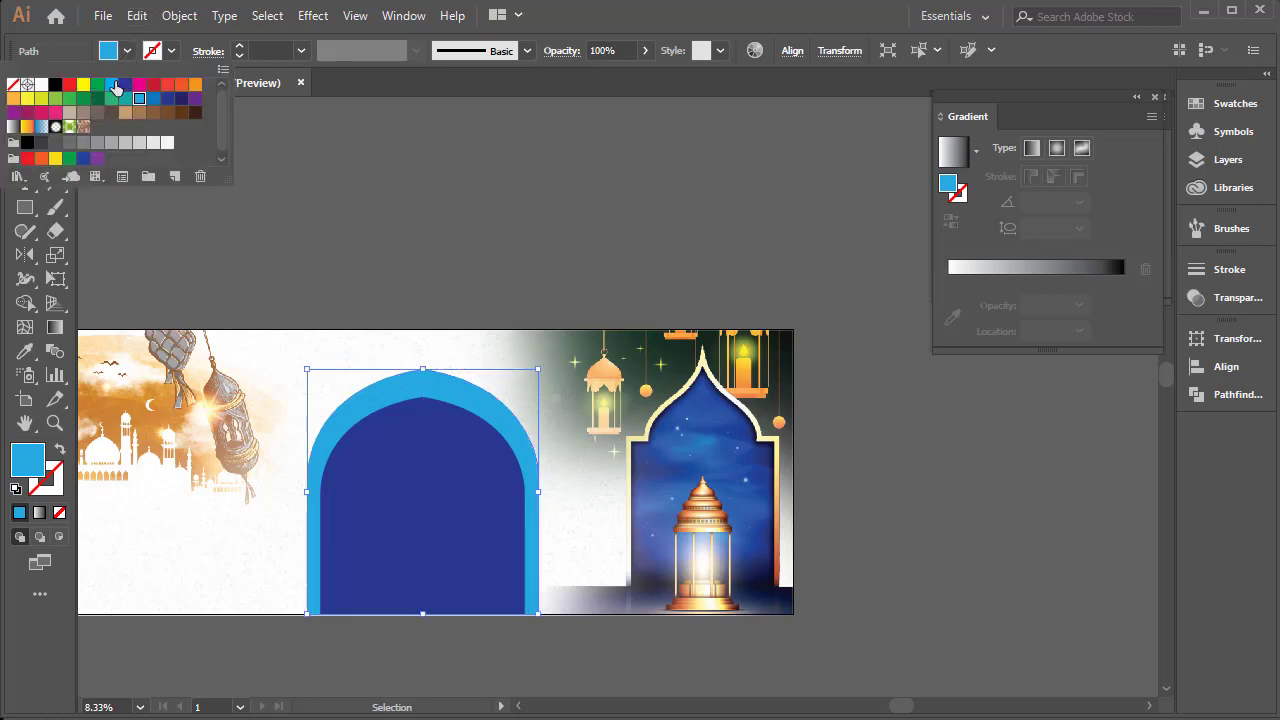
pyautogui.click(81, 99)
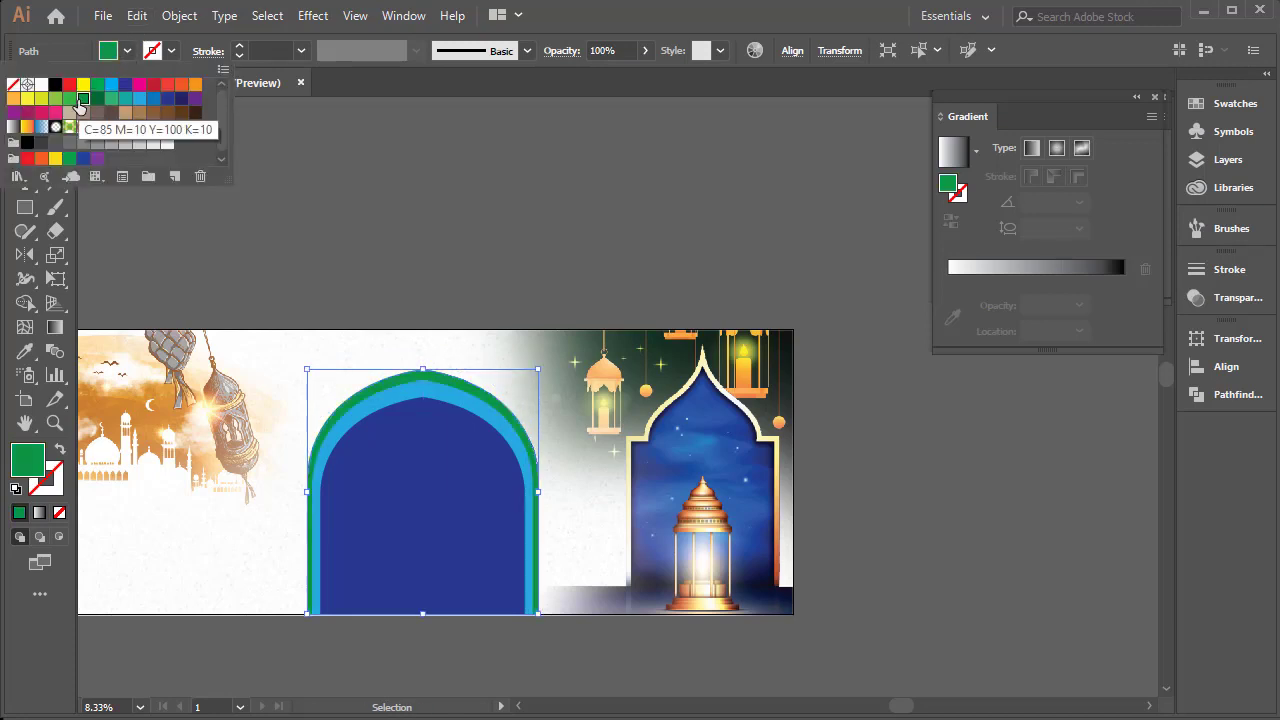
pyautogui.click(405, 231)
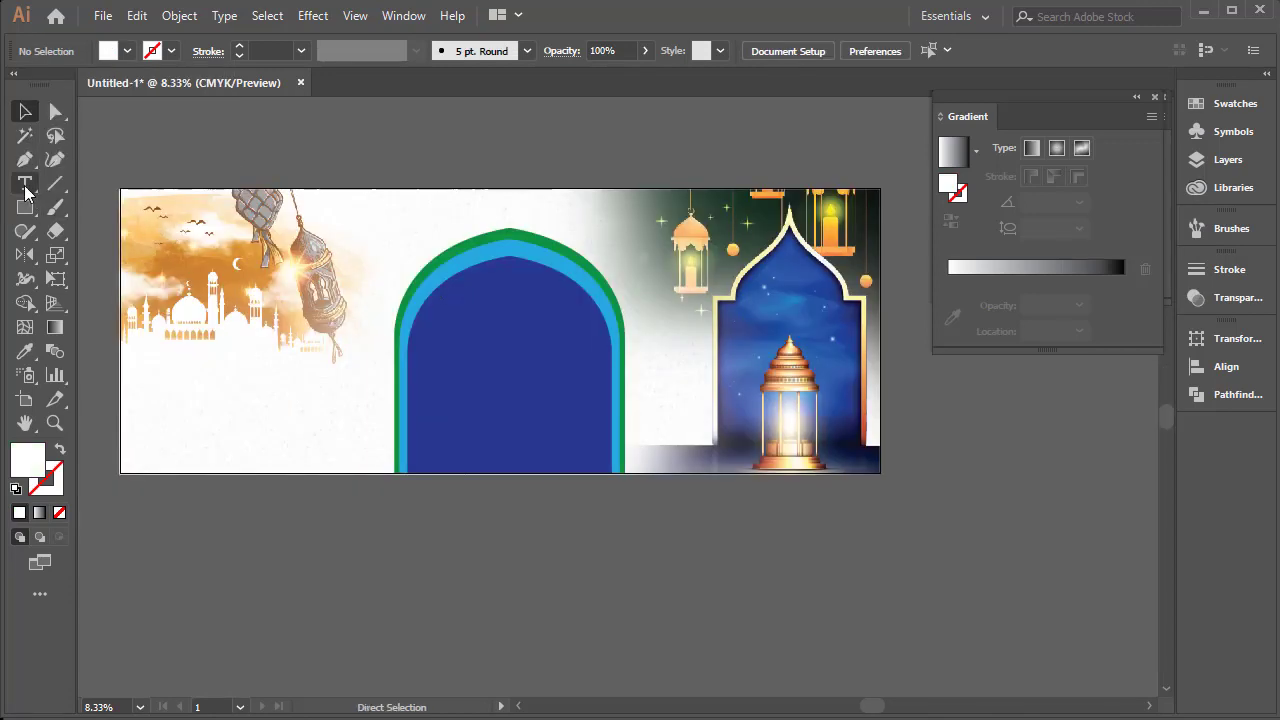
# Add the text "ইফতার মাহফিল" above the artboard and scale it up proportionally to about 375 pt
pyautogui.click(25, 184)
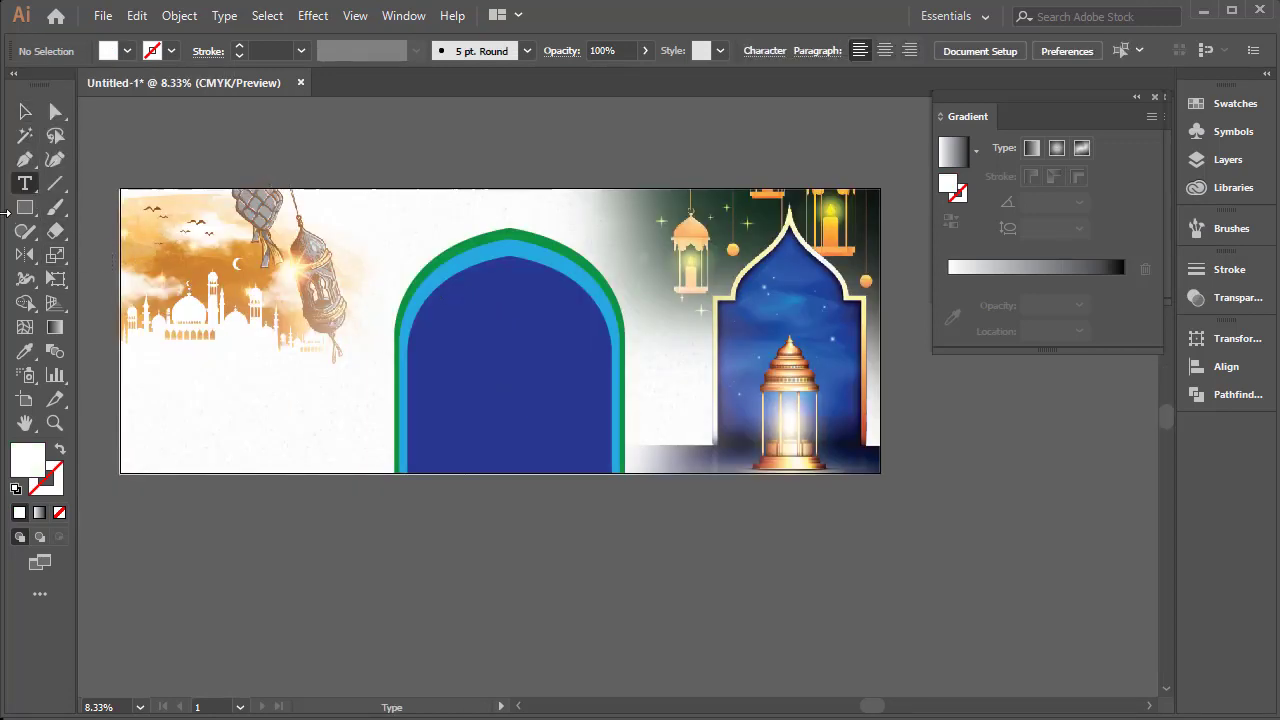
pyautogui.click(244, 160)
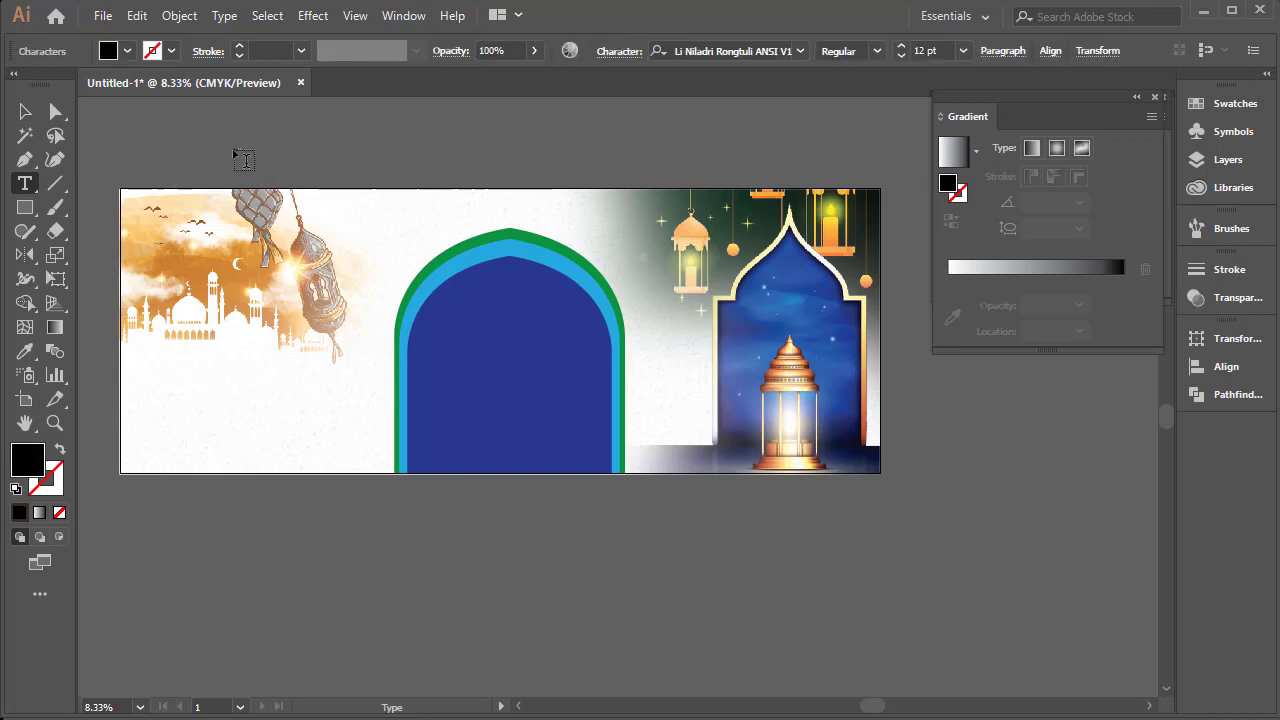
pyautogui.press('Escape')
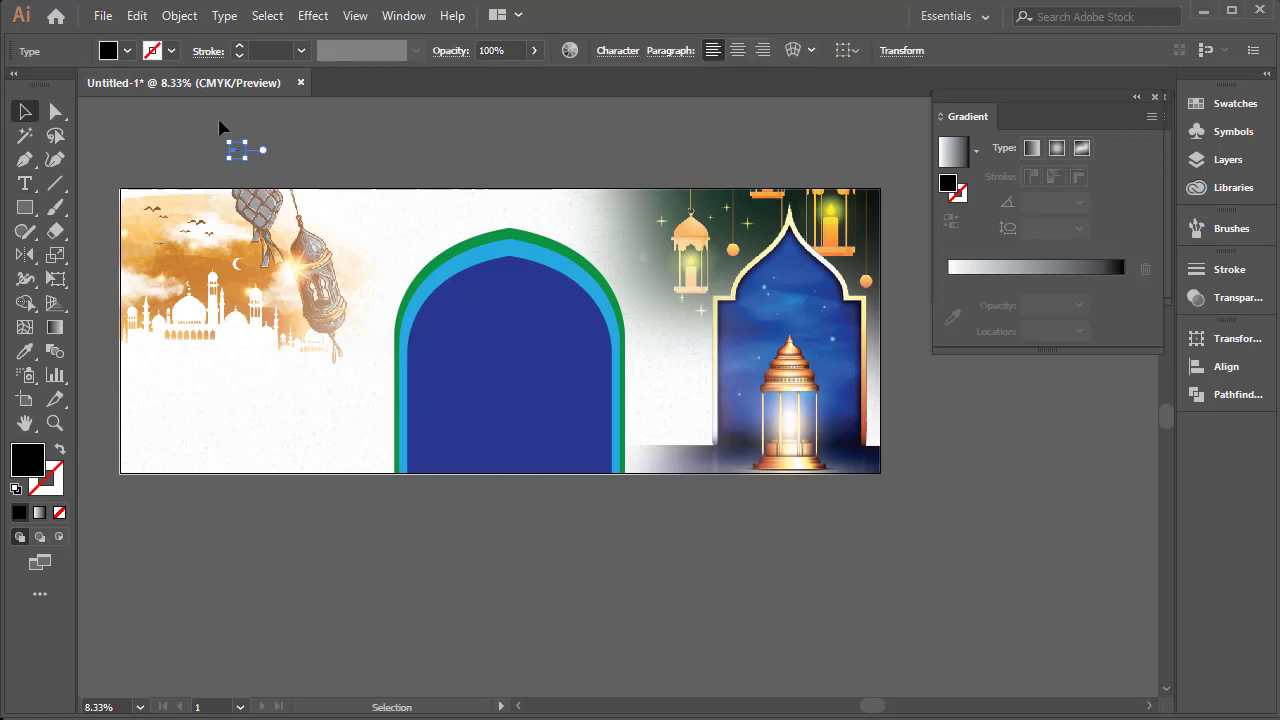
pyautogui.moveTo(245, 159); pyautogui.dragTo(561, 352)
pyautogui.moveTo(308, 164); pyautogui.dragTo(457, 160)
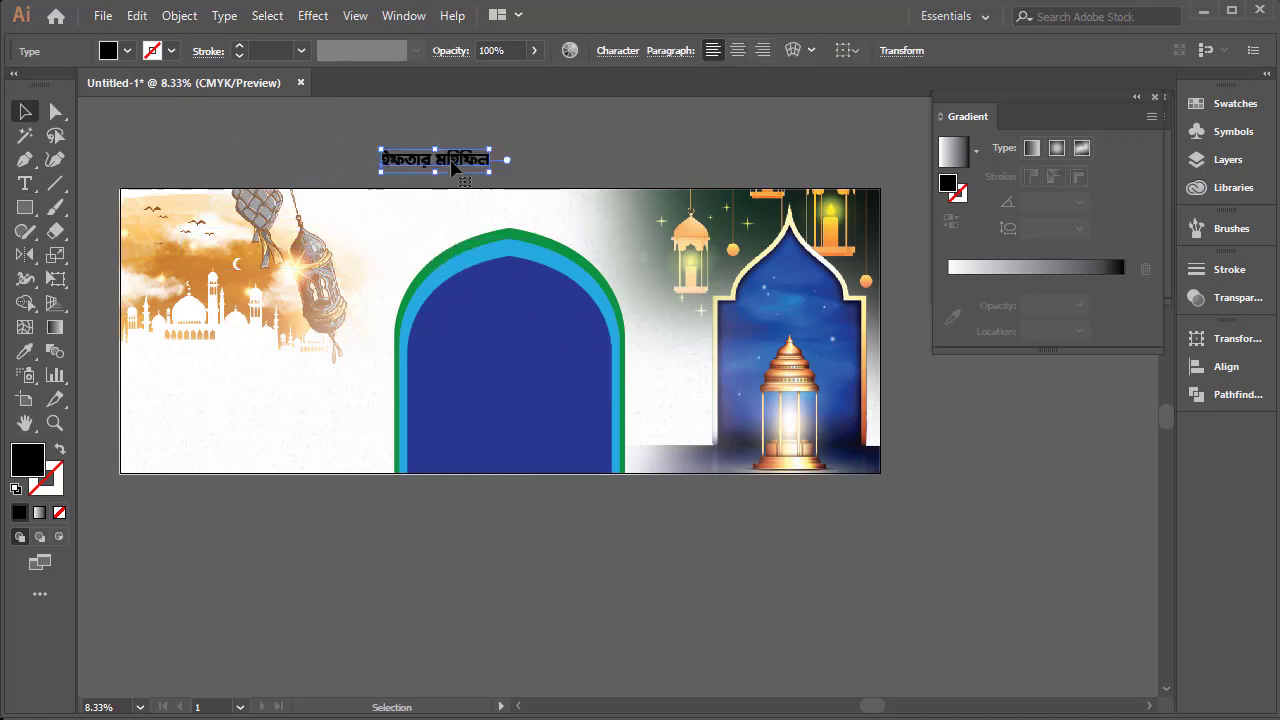
pyautogui.doubleClick(452, 160)
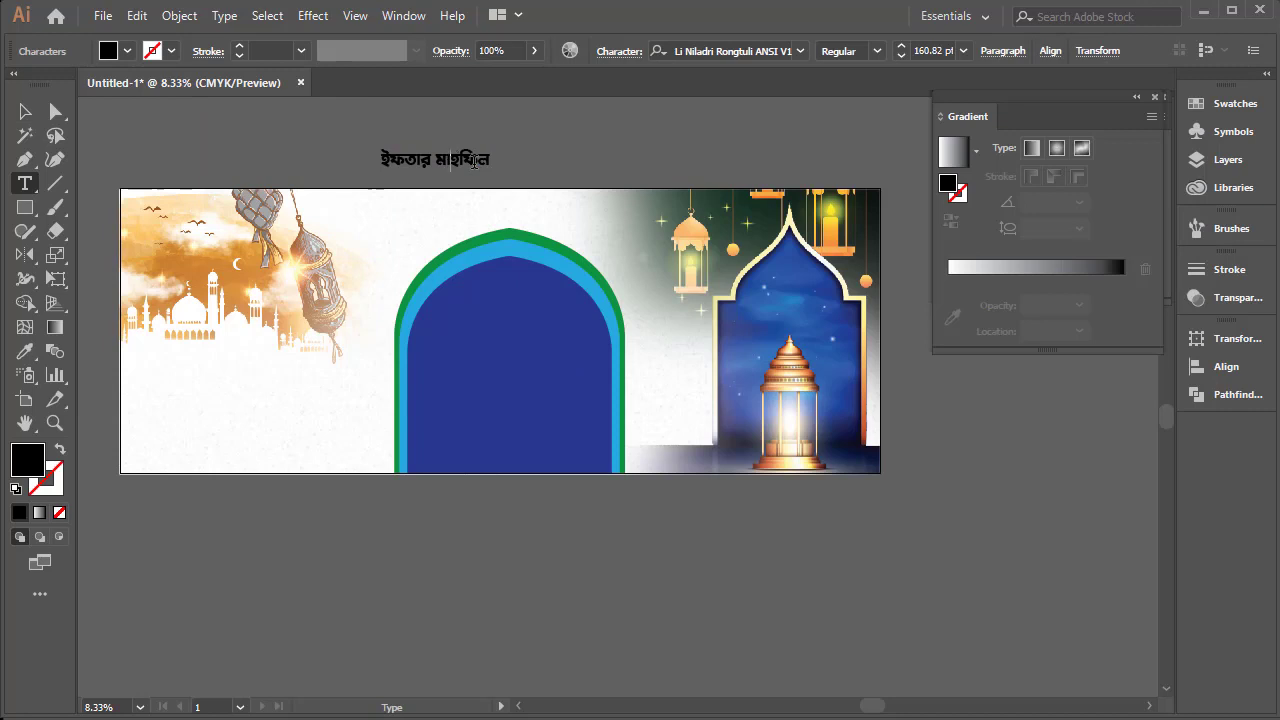
pyautogui.press('Escape')
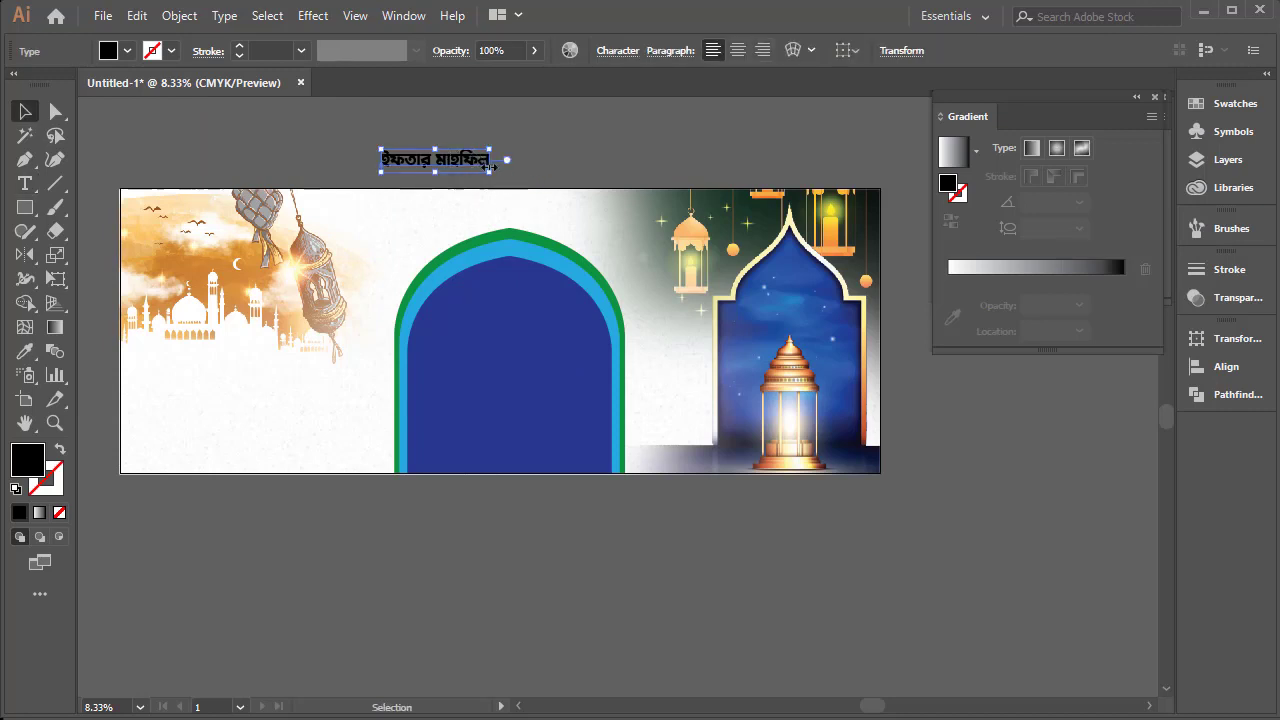
pyautogui.moveTo(490, 172); pyautogui.dragTo(605, 280)
pyautogui.moveTo(547, 173); pyautogui.dragTo(513, 123)
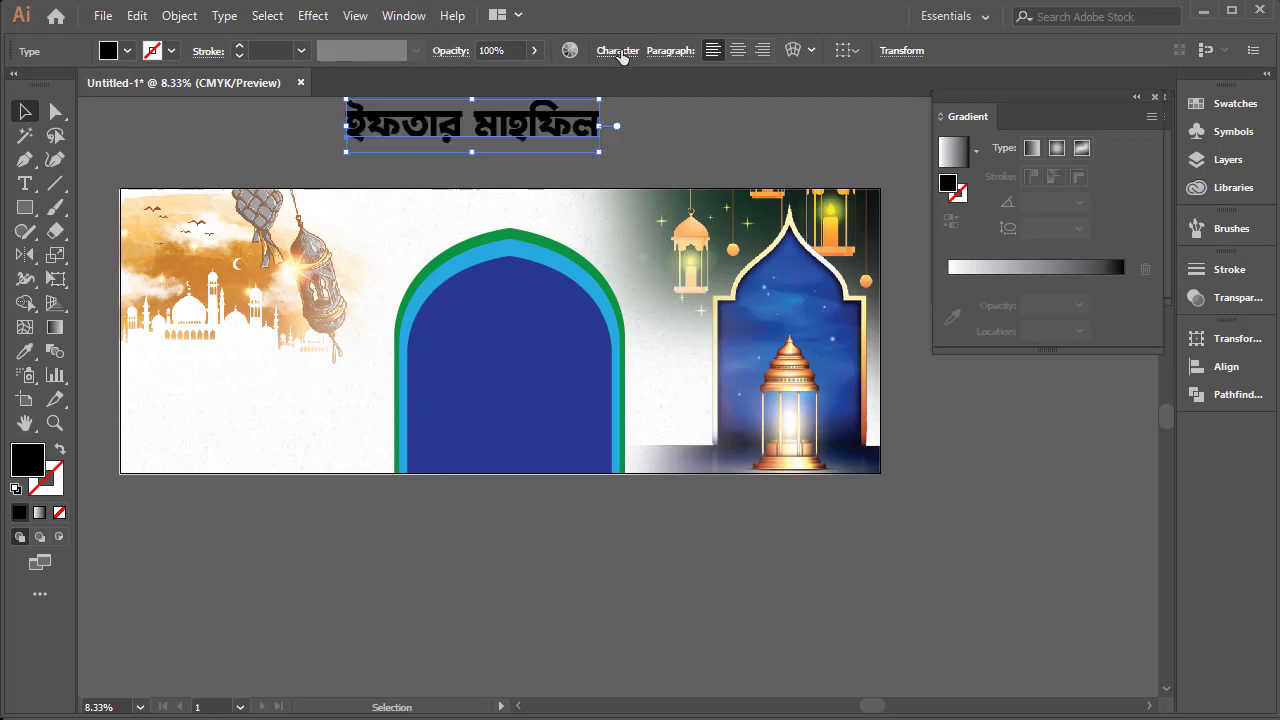
# Set the whole text's font to Li Al Quds ANSI V2
pyautogui.doubleClick(505, 113)
pyautogui.hotkey('ctrl', 'a')
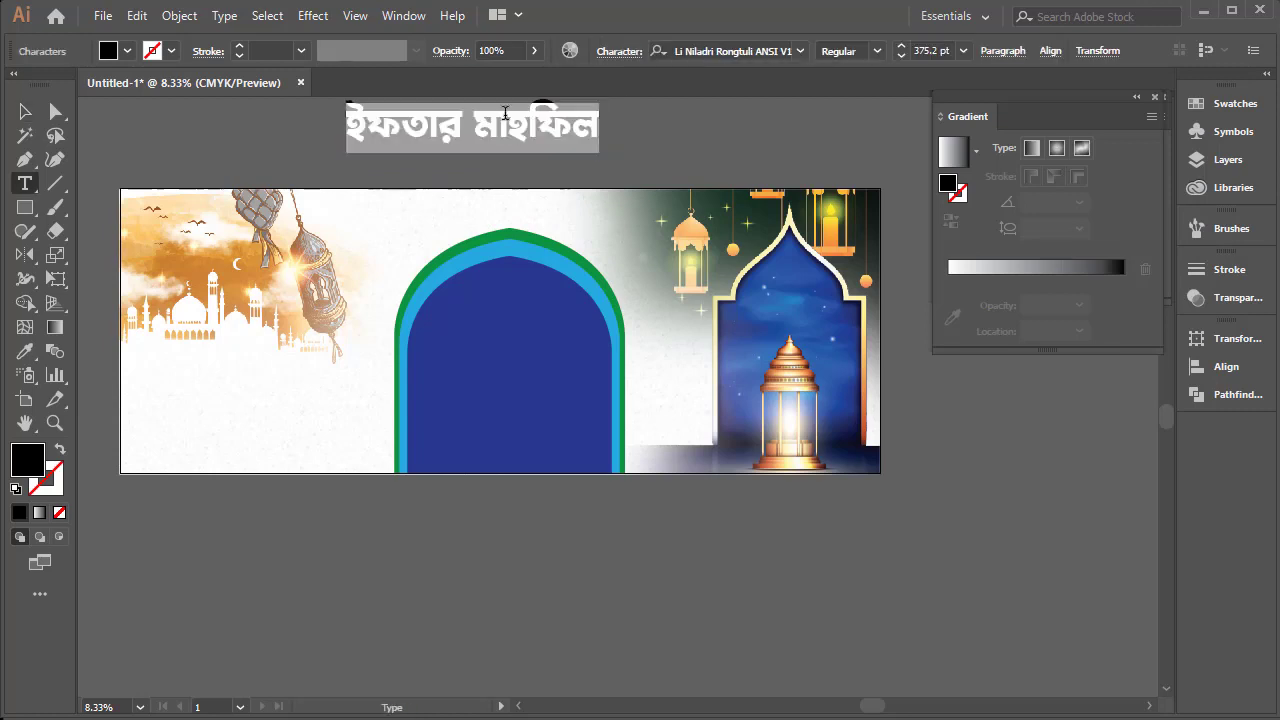
pyautogui.click(801, 51)
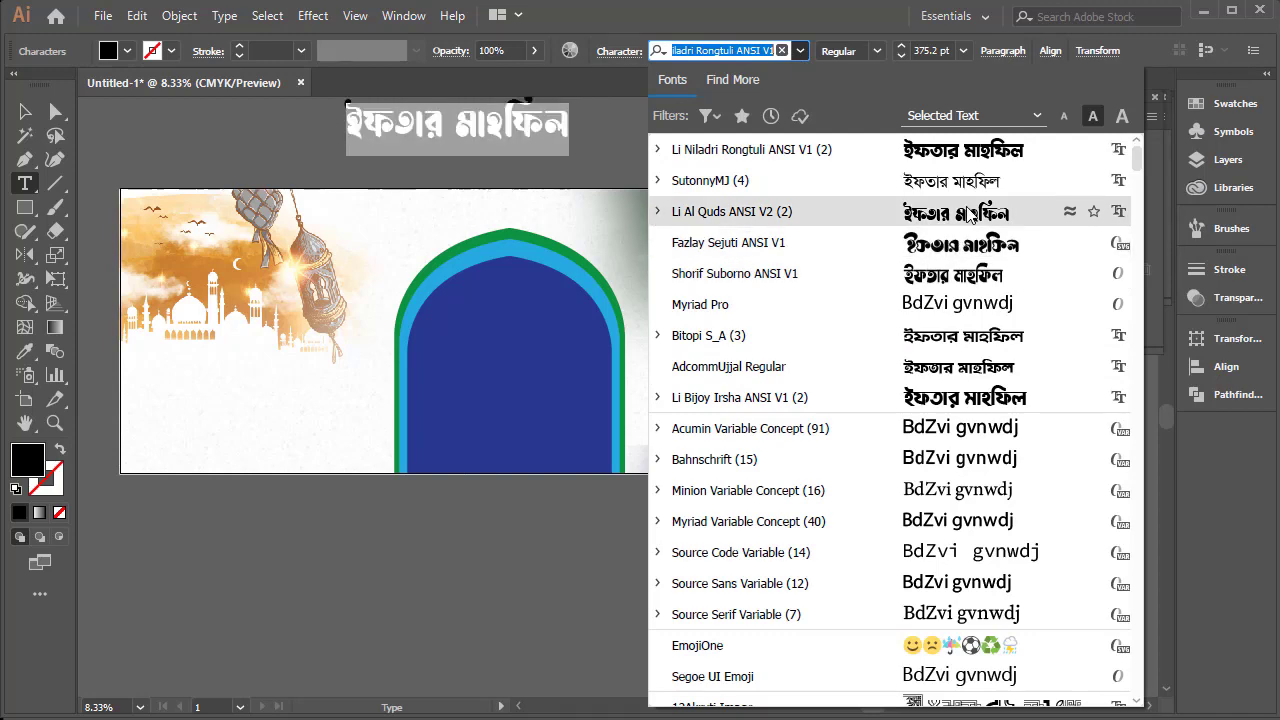
pyautogui.scroll(-4, 975, 590)
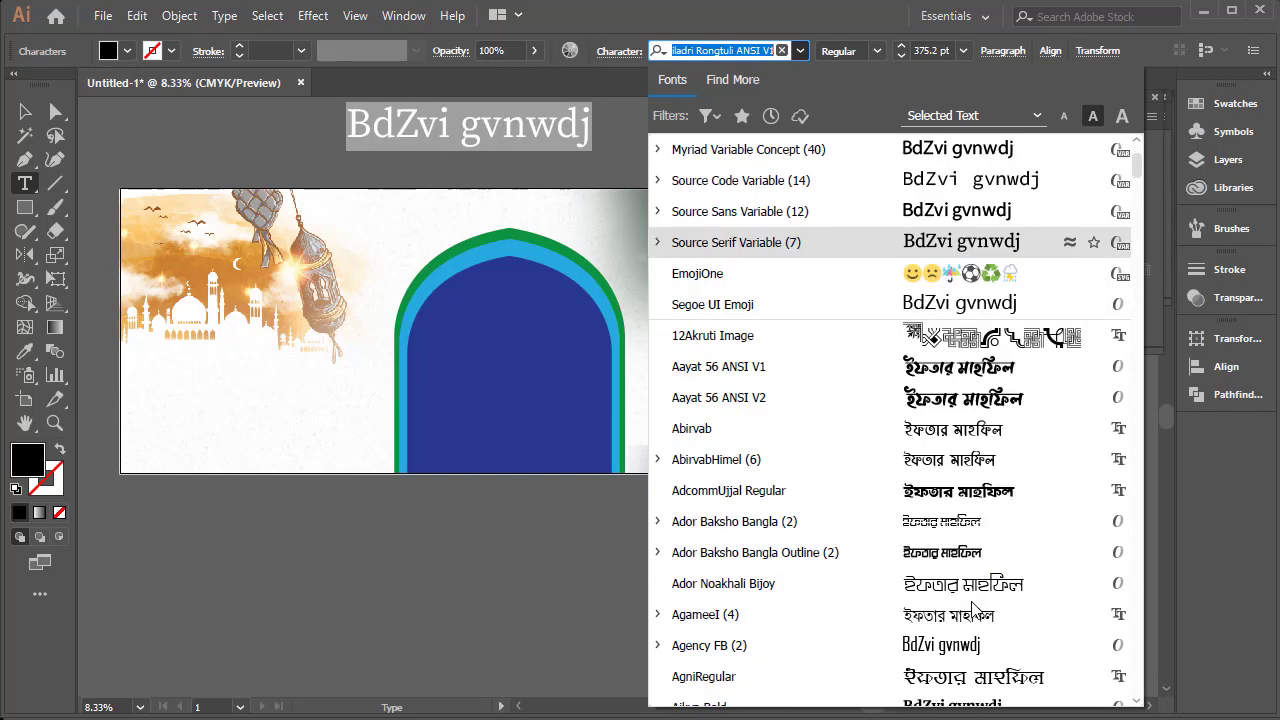
pyautogui.scroll(4, 975, 545)
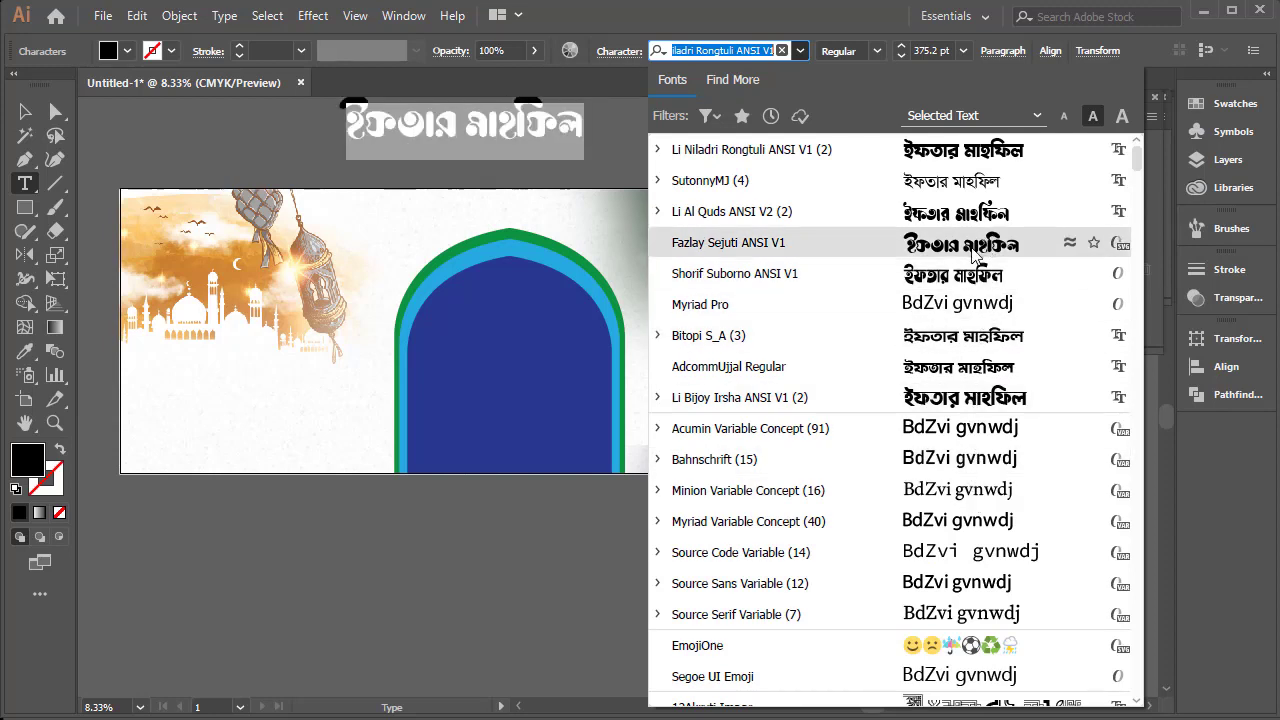
pyautogui.click(962, 211)
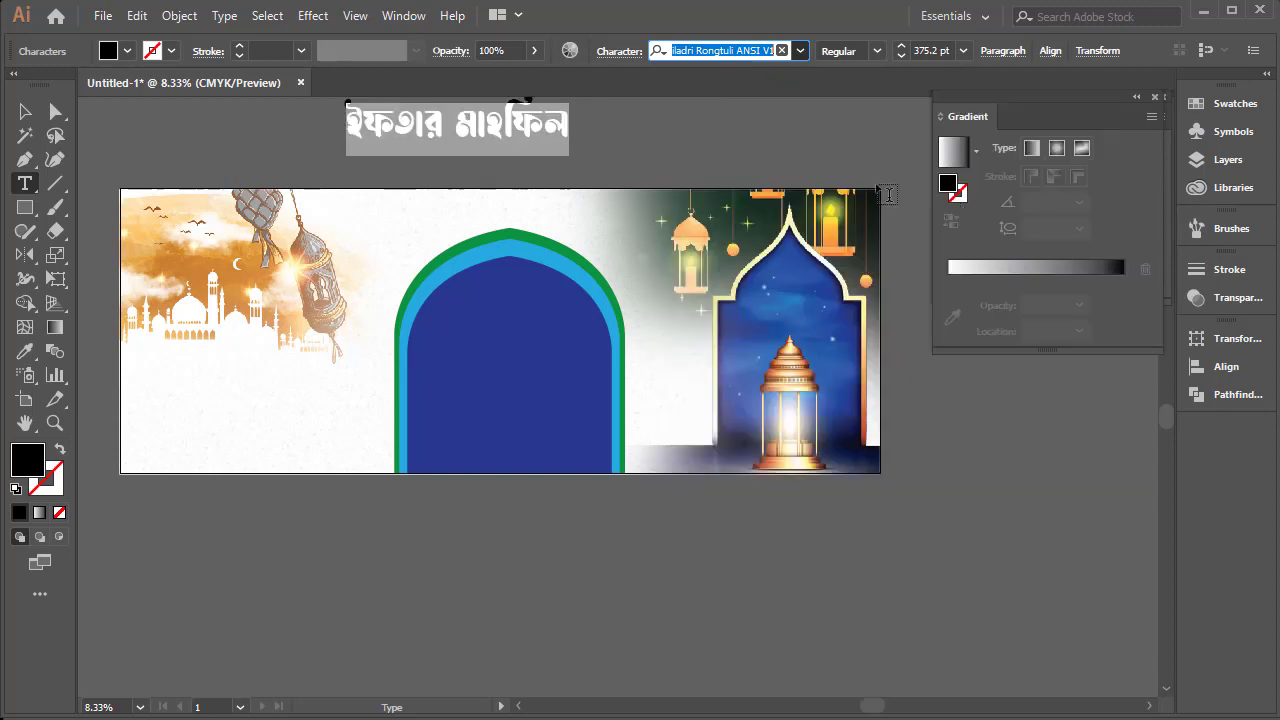
pyautogui.click(415, 120)
pyautogui.click(25, 111)
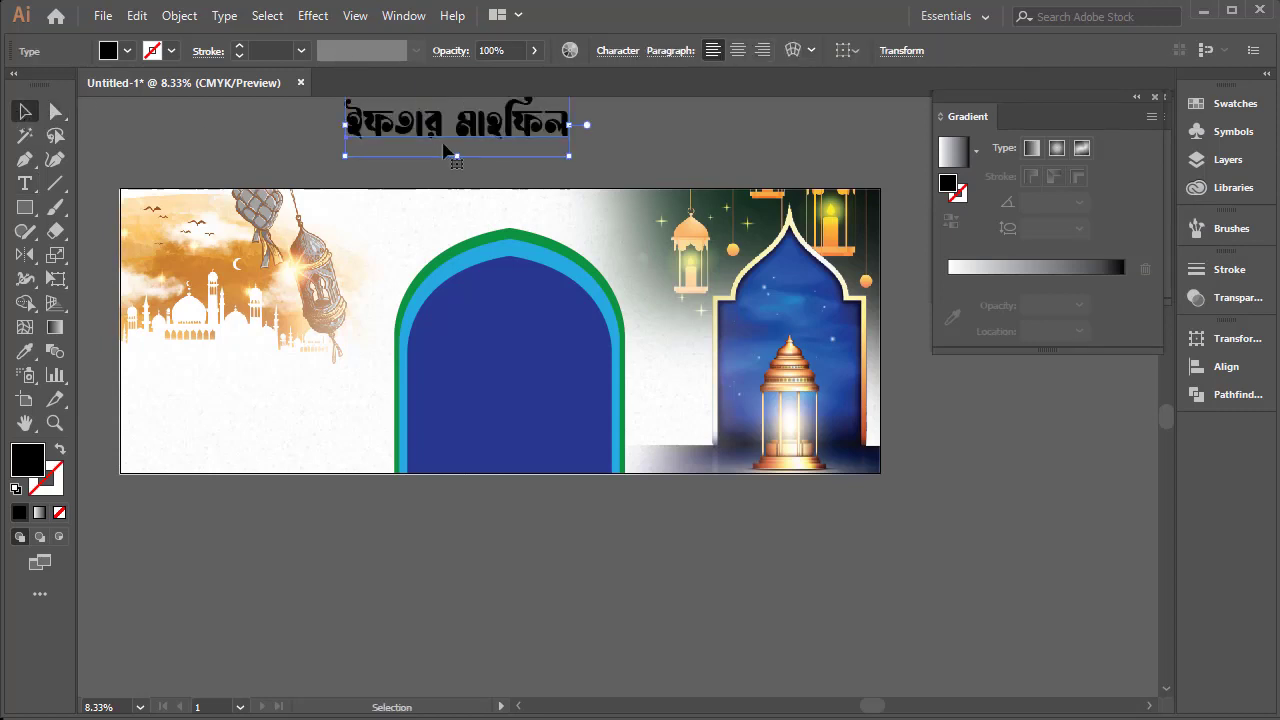
# Convert the text to outlines and ungroup the letters
pyautogui.moveTo(422, 124); pyautogui.dragTo(417, 141)
pyautogui.rightClick(417, 141)
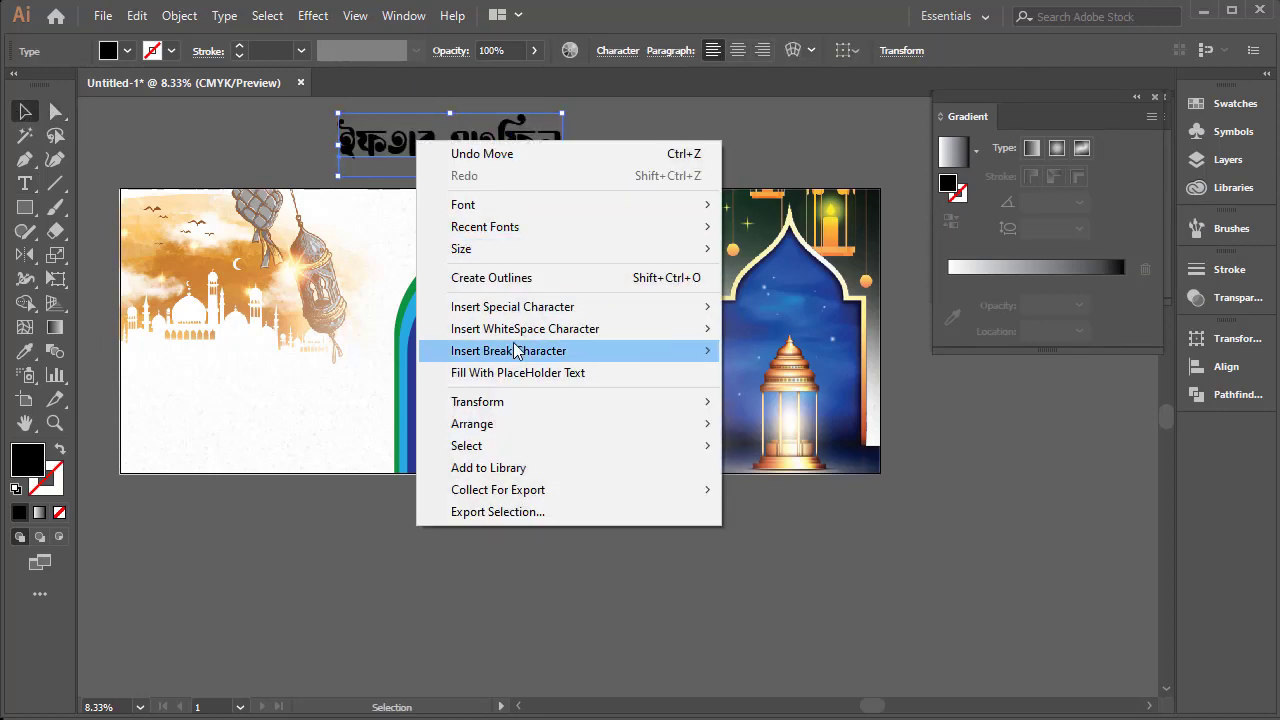
pyautogui.click(528, 283)
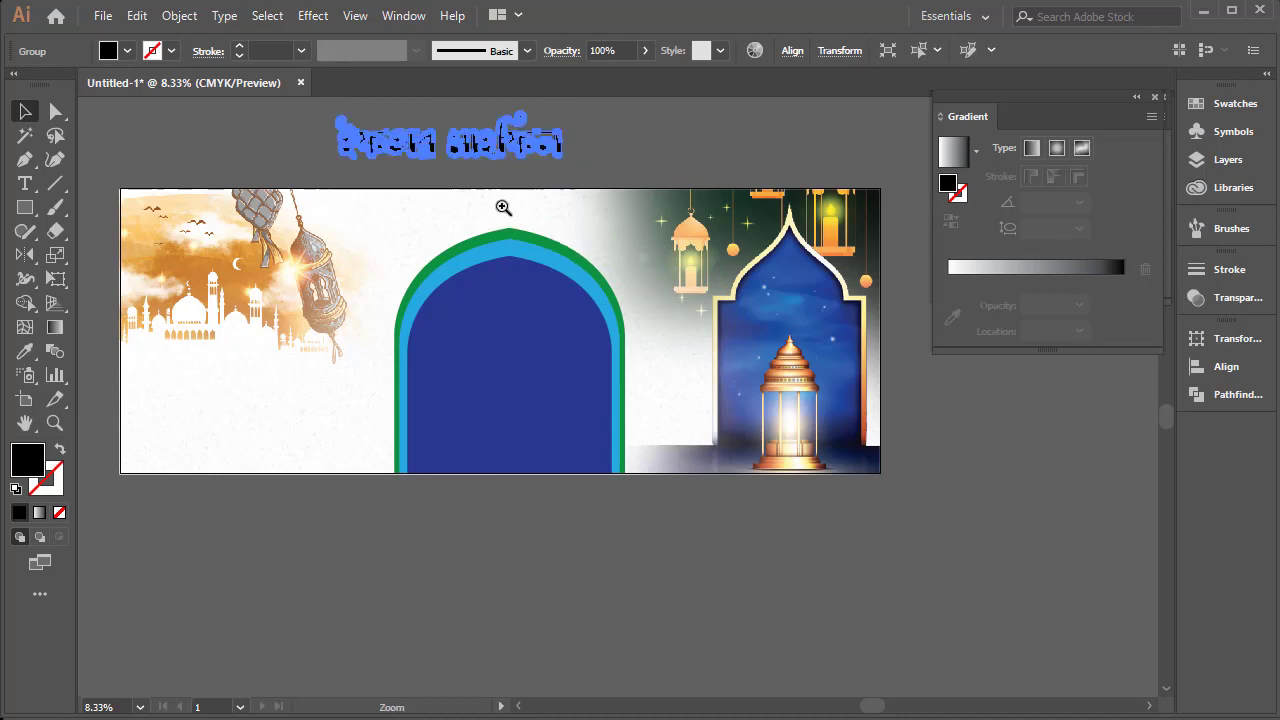
pyautogui.keyDown('ctrl'); pyautogui.click(503, 206); pyautogui.keyUp('ctrl')
pyautogui.moveTo(495, 176); pyautogui.dragTo(502, 210)
pyautogui.click(629, 306)
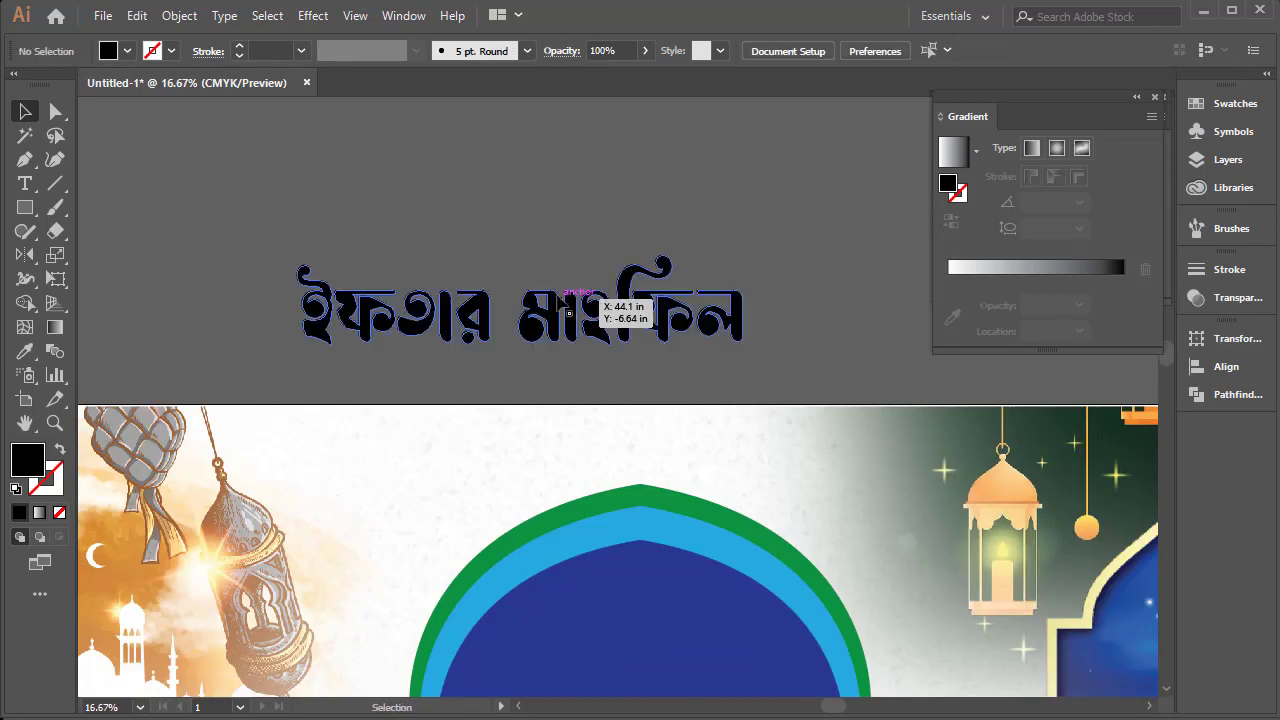
pyautogui.rightClick(558, 295)
pyautogui.click(614, 462)
pyautogui.click(487, 208)
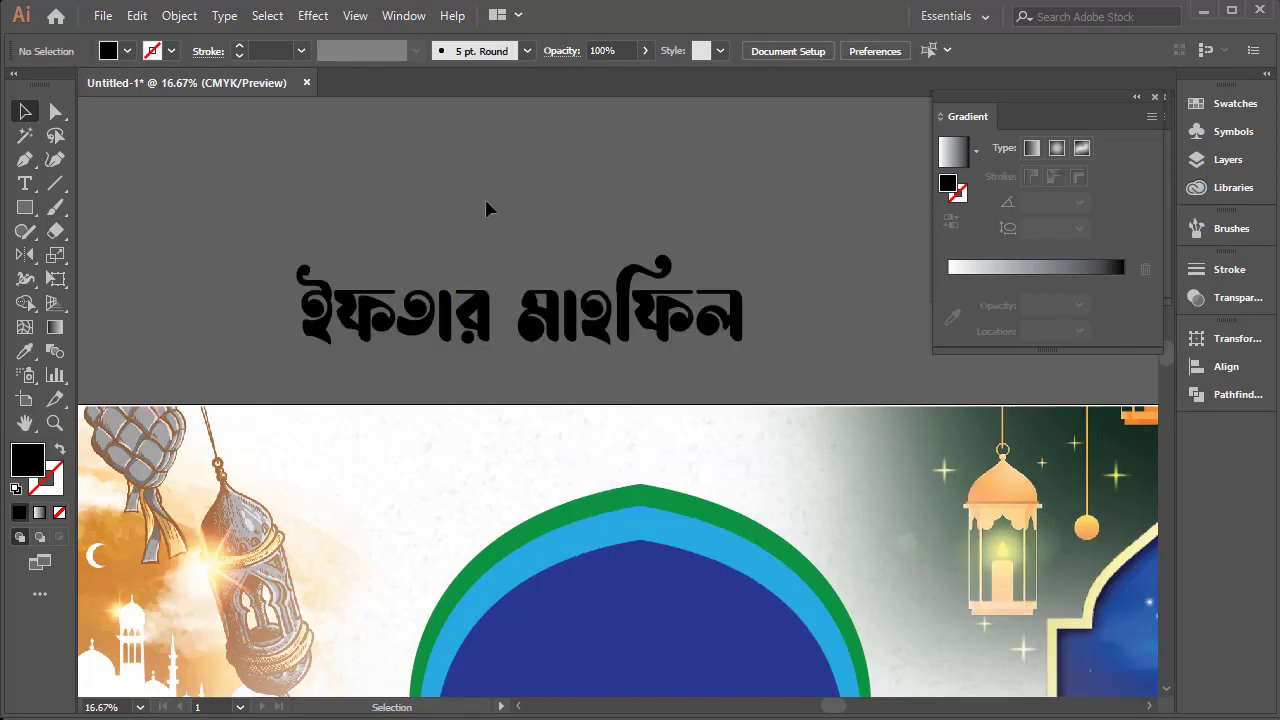
# Move the word "মাহফিল" beneath "ইফতার" as a second line and group the two lines
pyautogui.moveTo(517, 213); pyautogui.dragTo(823, 343)
pyautogui.moveTo(577, 348); pyautogui.dragTo(434, 368)
pyautogui.moveTo(623, 234); pyautogui.dragTo(288, 420)
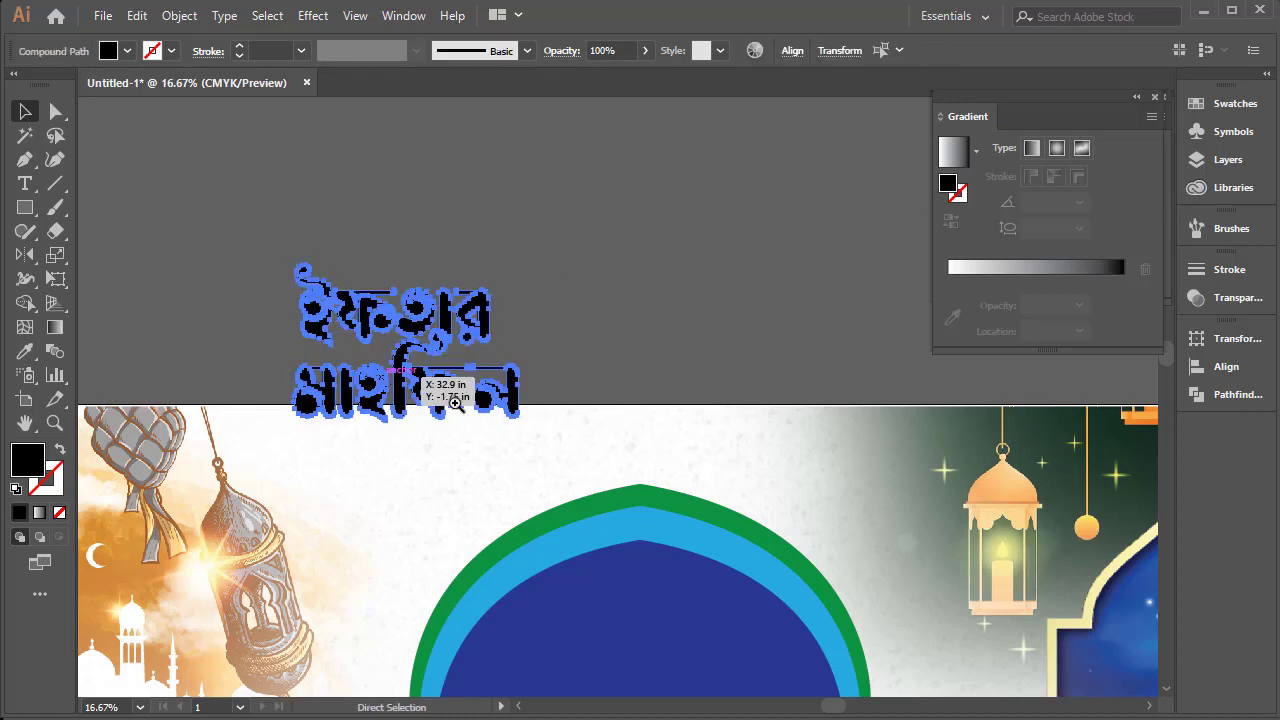
pyautogui.moveTo(492, 418); pyautogui.dragTo(446, 338)
pyautogui.hotkey('ctrl', 'shift', 'a')
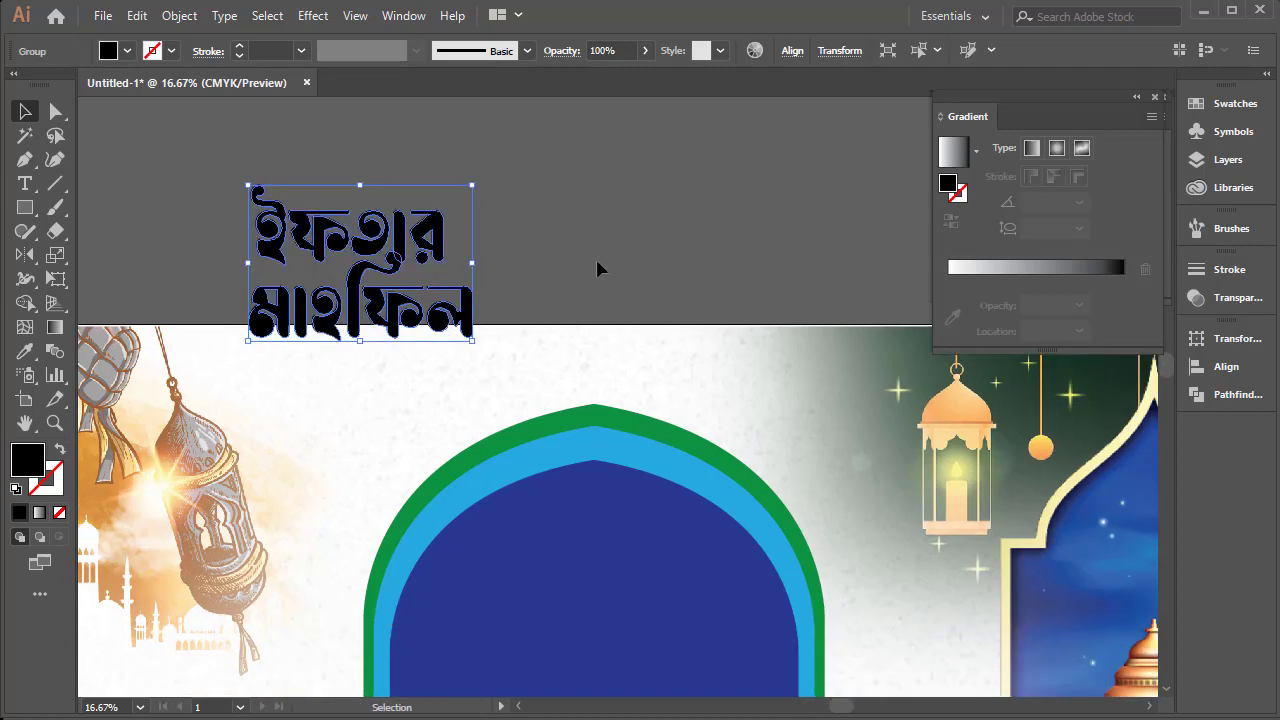
# Move the two-line title onto the dark blue arch, centre it horizontally, and enlarge it to nearly fill the arch's width
pyautogui.scroll(-3, 490, 418)
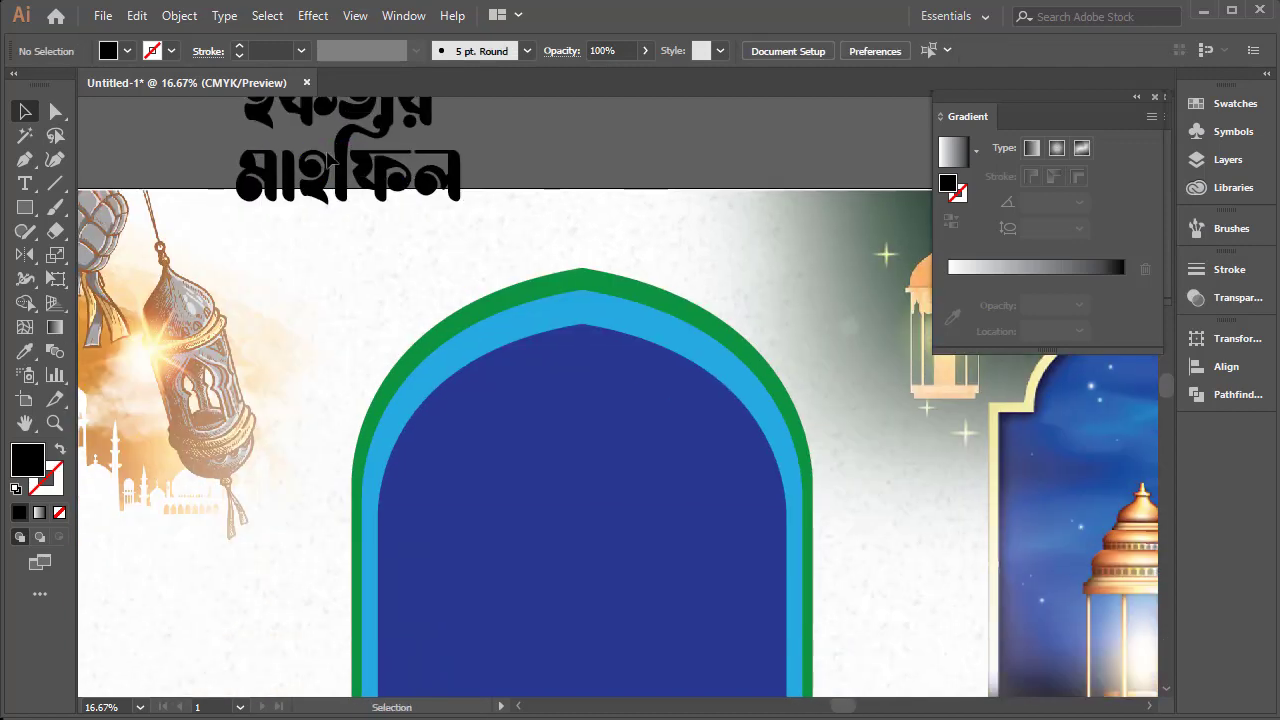
pyautogui.moveTo(352, 146); pyautogui.dragTo(586, 591)
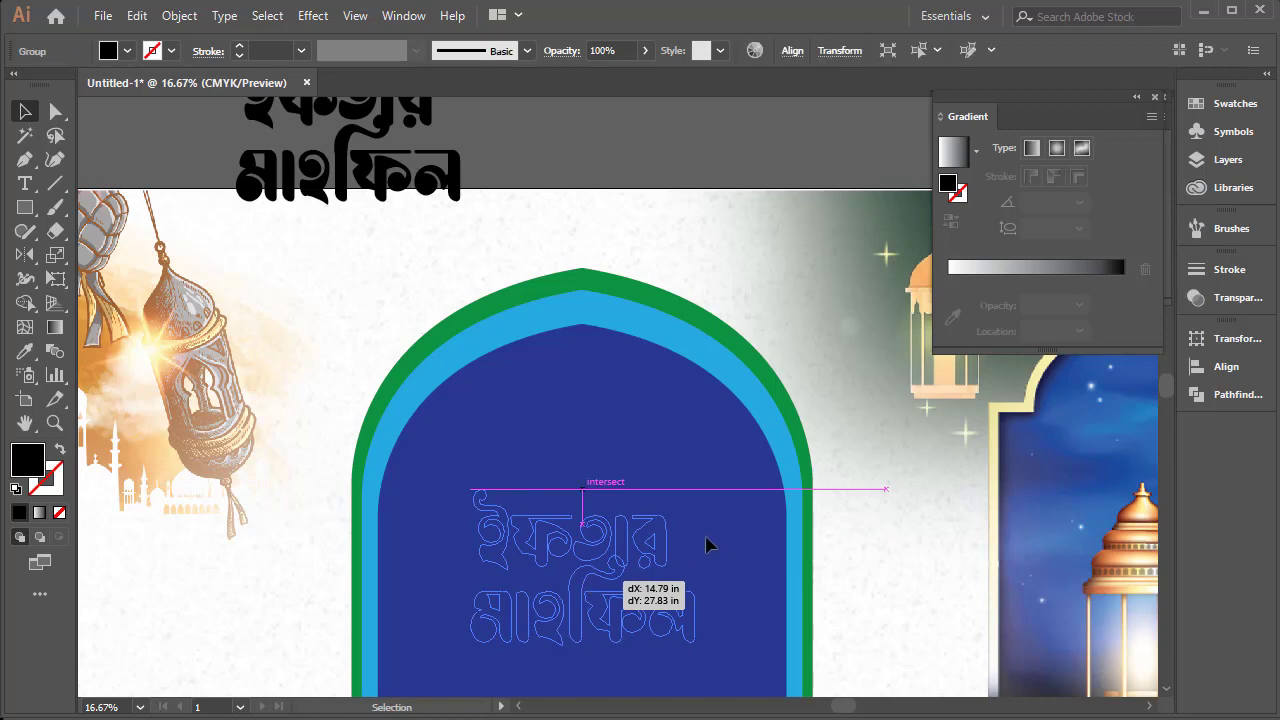
pyautogui.moveTo(697, 490); pyautogui.dragTo(738, 459)
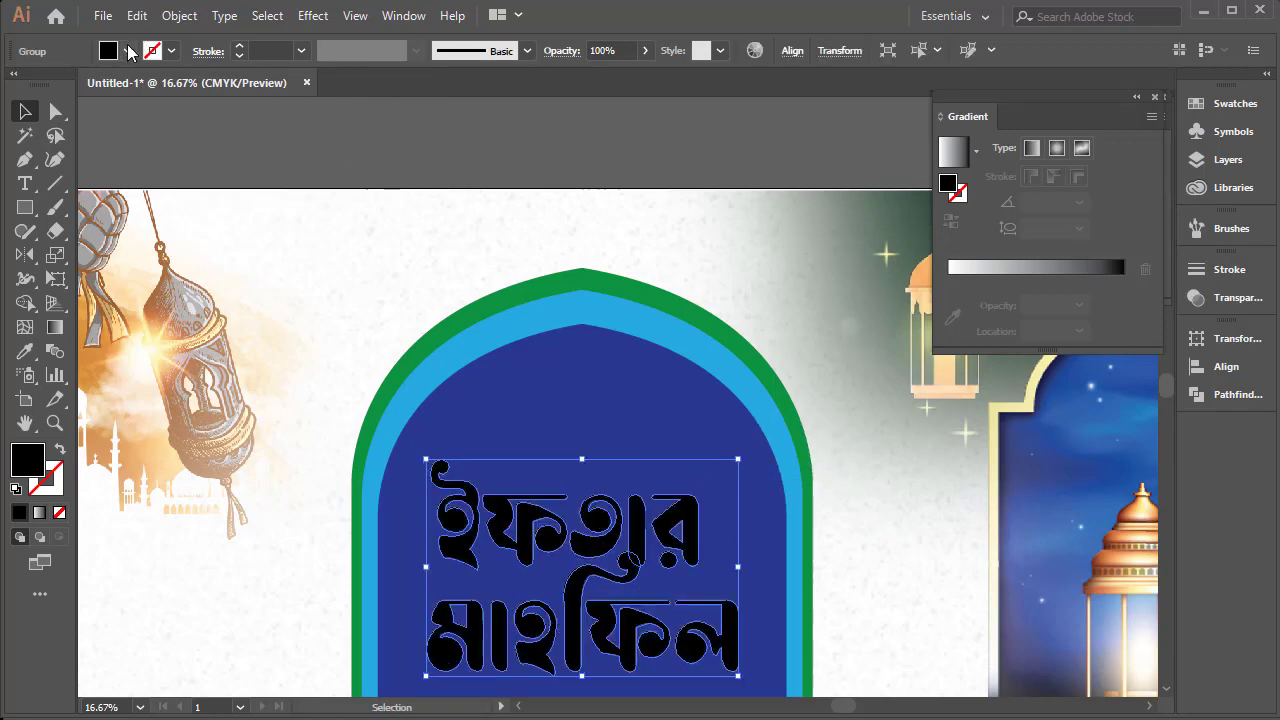
# Fill the two-line title with white and deselect it
pyautogui.click(127, 51)
pyautogui.click(41, 88)
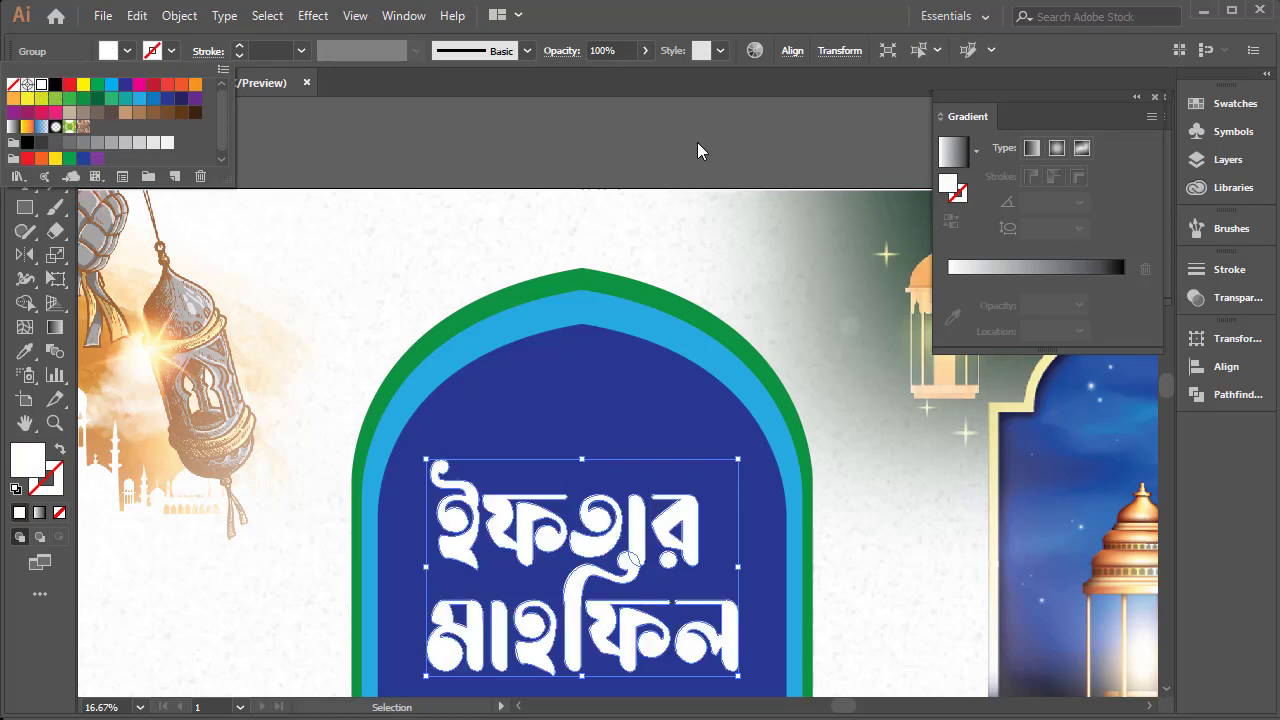
pyautogui.hotkey('ctrl', '-')
pyautogui.hotkey('ctrl', '-')
pyautogui.click(573, 195)
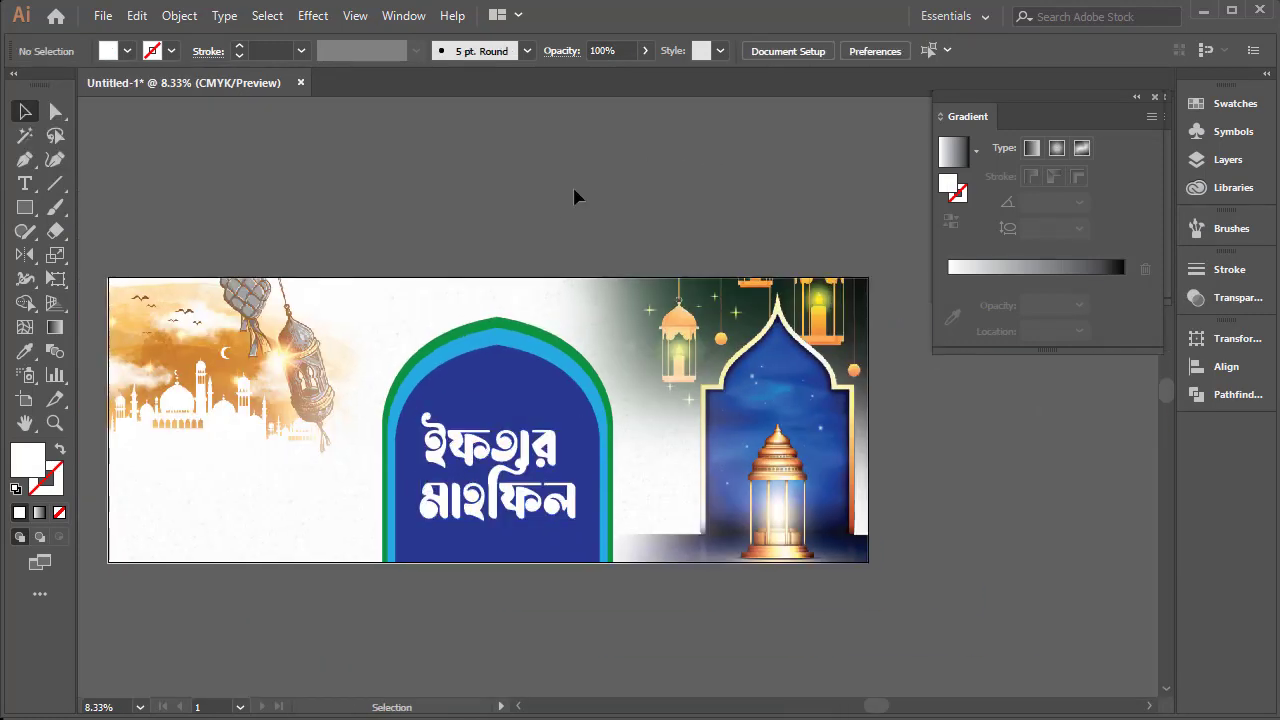
# Change the title's fill to yellow
pyautogui.click(490, 460)
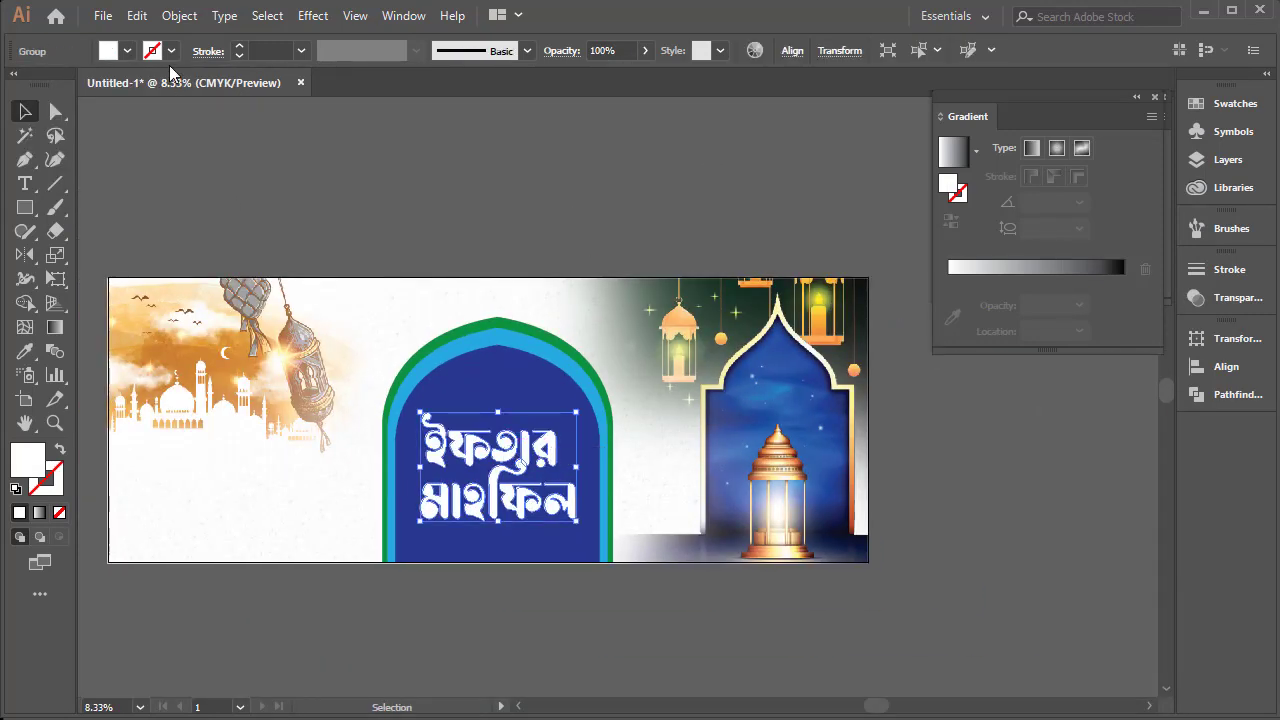
pyautogui.click(113, 52)
pyautogui.click(83, 85)
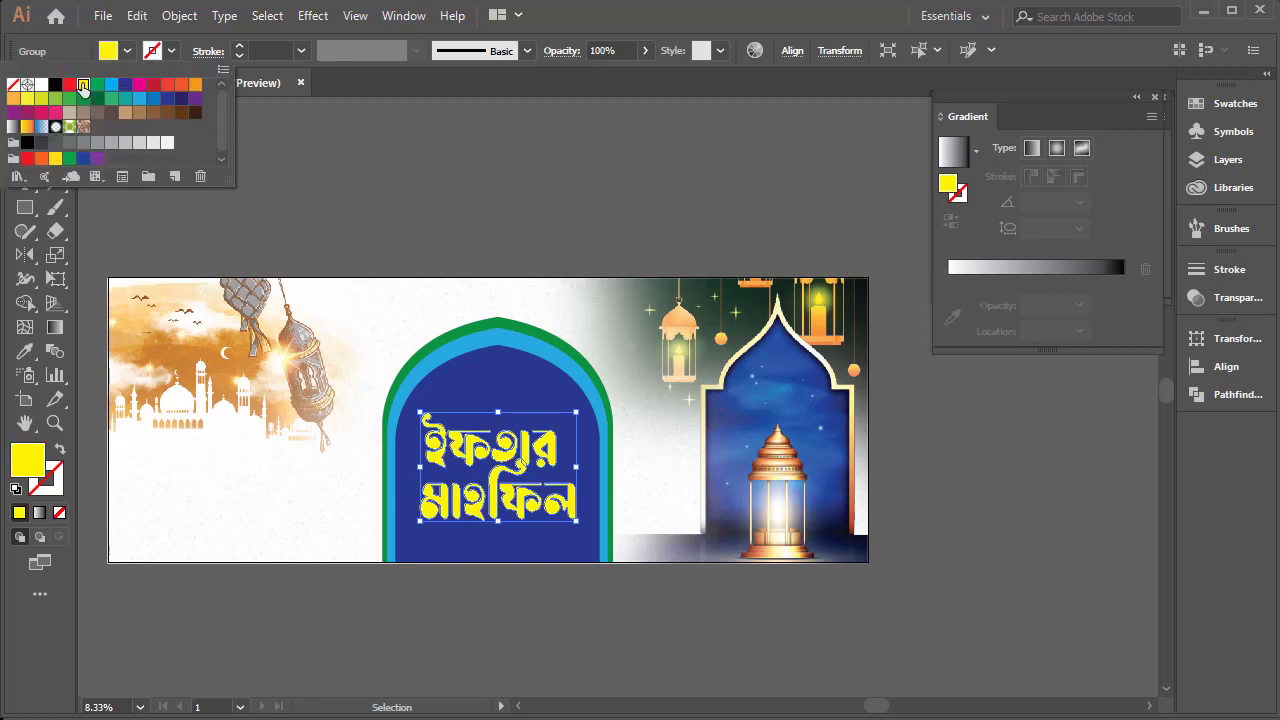
pyautogui.click(599, 225)
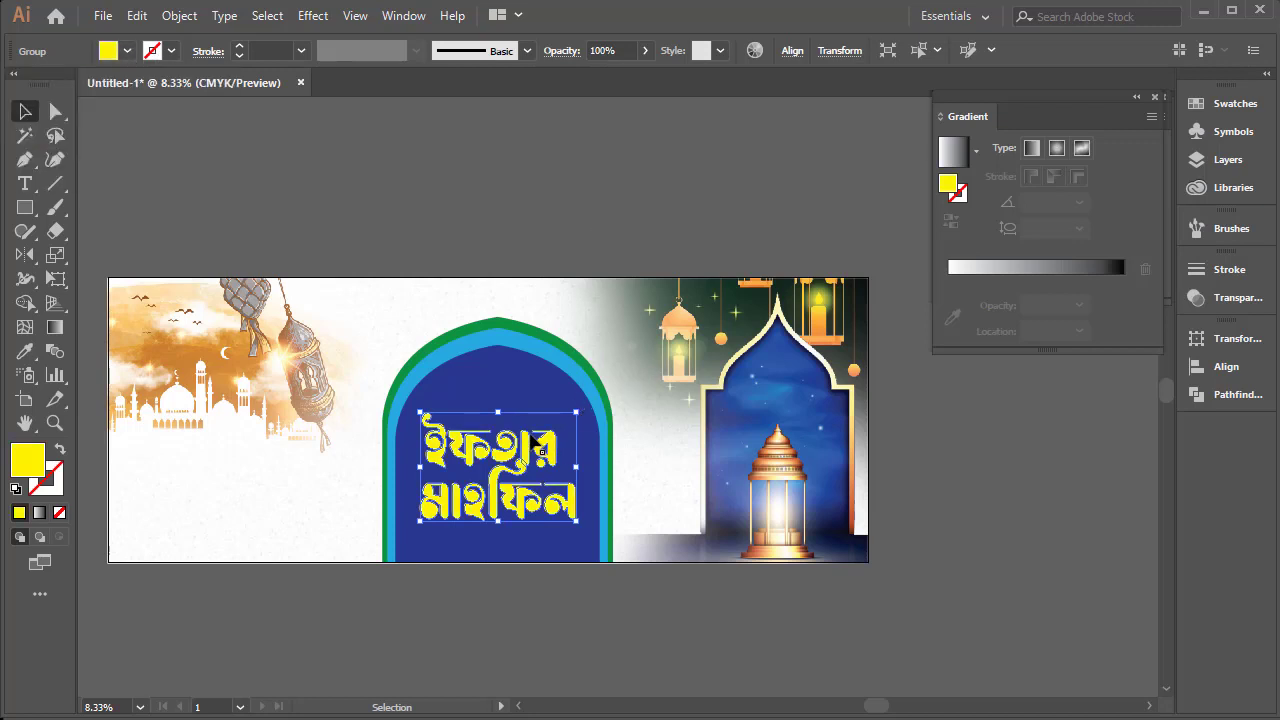
# Try to enlarge the yellow title slightly from its centre
pyautogui.moveTo(581, 412)
pyautogui.mouseDown()
pyautogui.moveTo(600, 402)
pyautogui.moveTo(586, 406)
pyautogui.mouseUp()
pyautogui.click(578, 231)
pyautogui.click(554, 434)
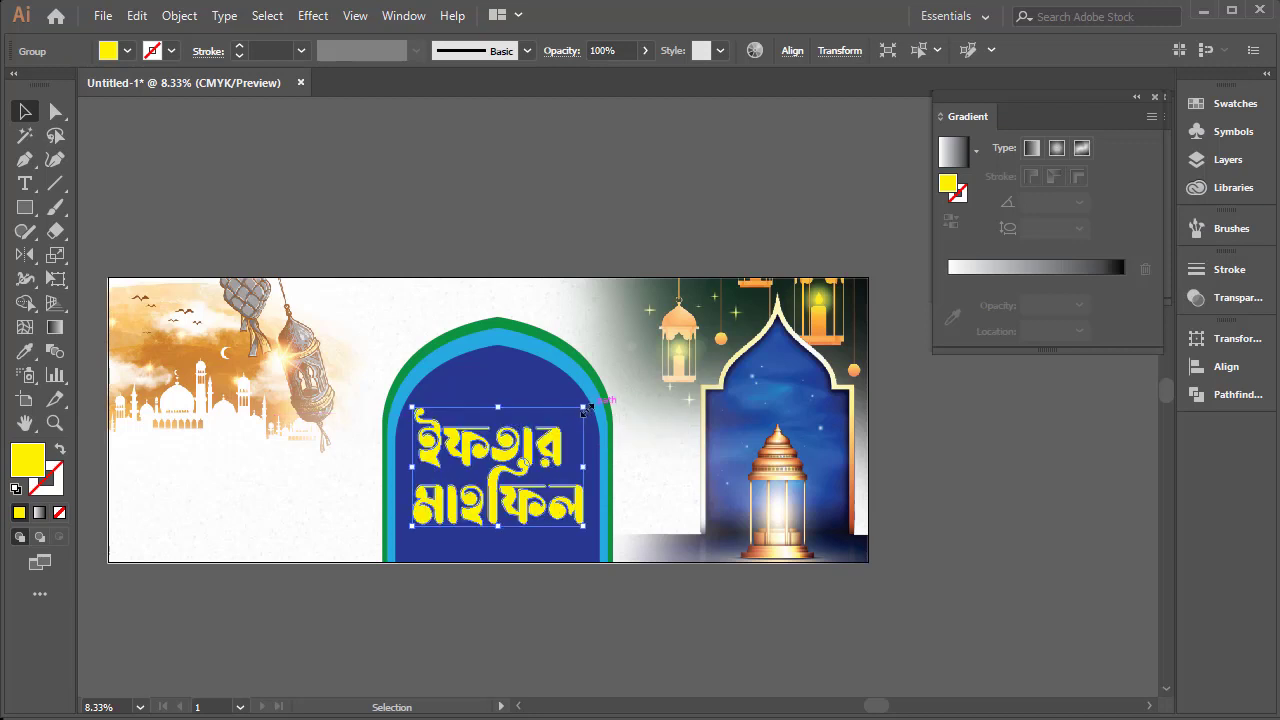
pyautogui.hotkey('ctrl', 'z')
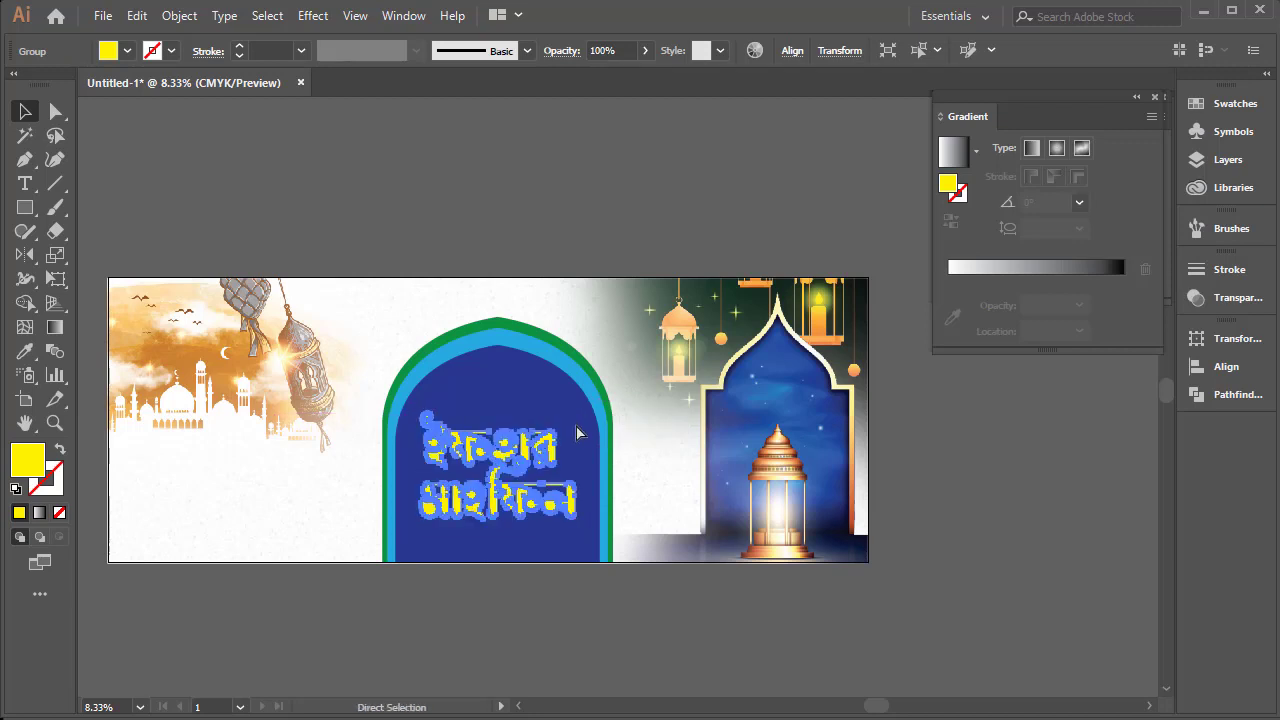
# Add a 29 pt red stroke (C=0 M=100 Y=100 K=0) around the yellow title and deselect it
pyautogui.press('v')
pyautogui.click(170, 51)
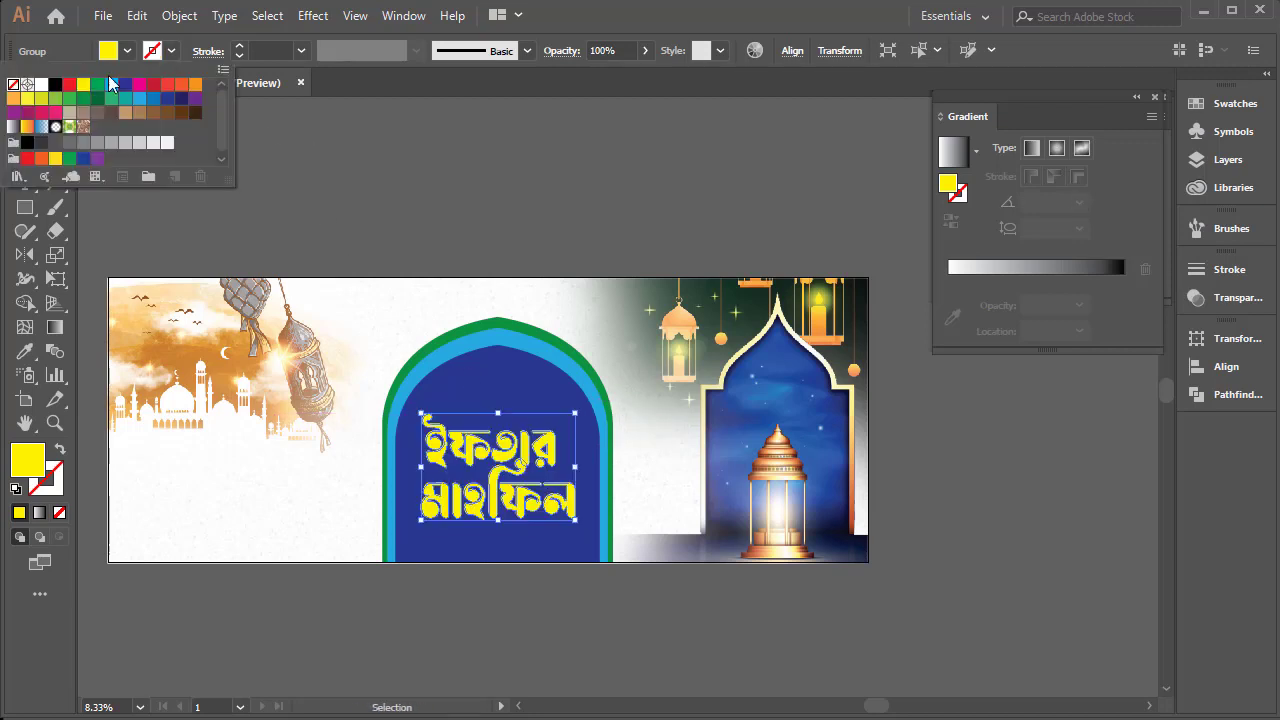
pyautogui.click(28, 159)
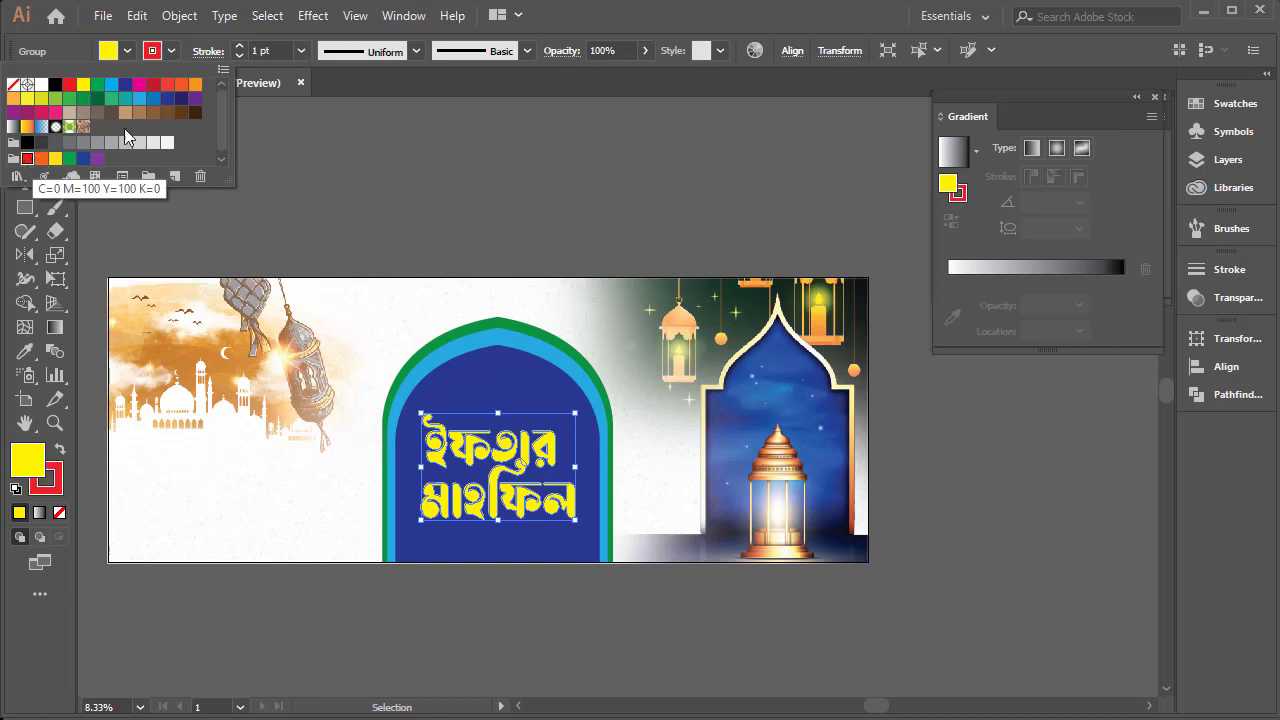
pyautogui.click(239, 47)
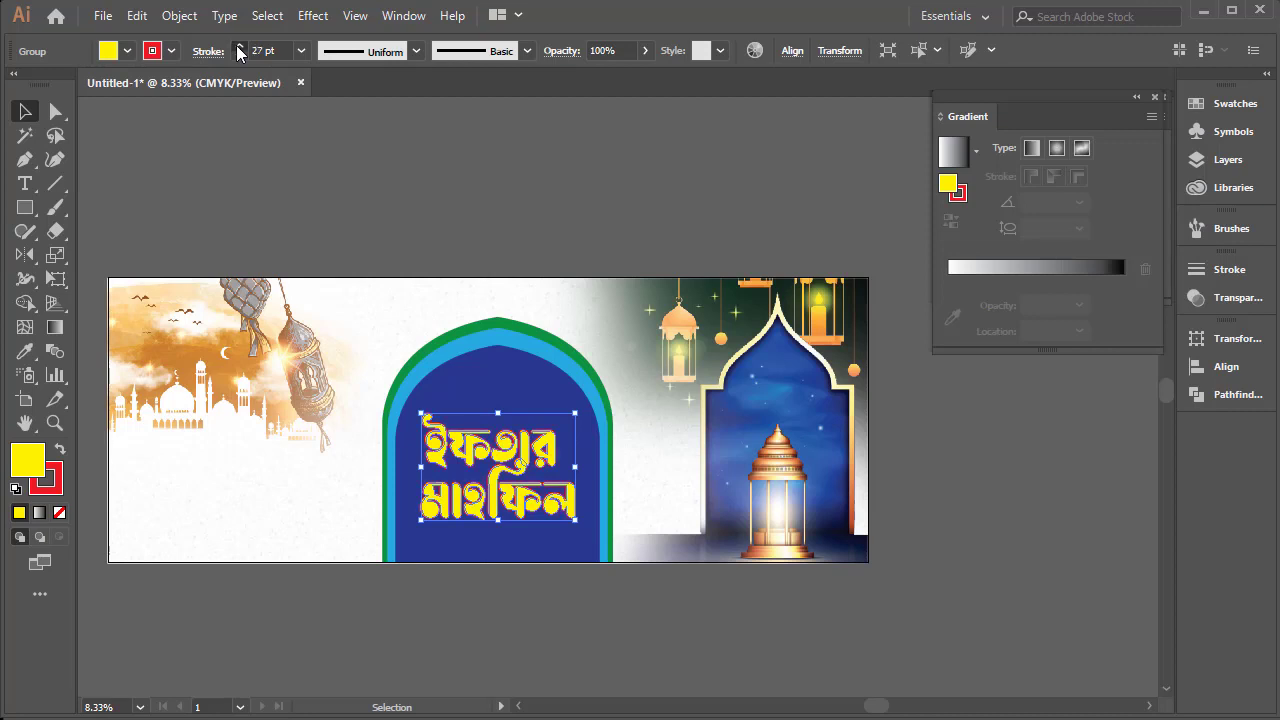
pyautogui.click(238, 46)
pyautogui.click(238, 46)
pyautogui.click(509, 184)
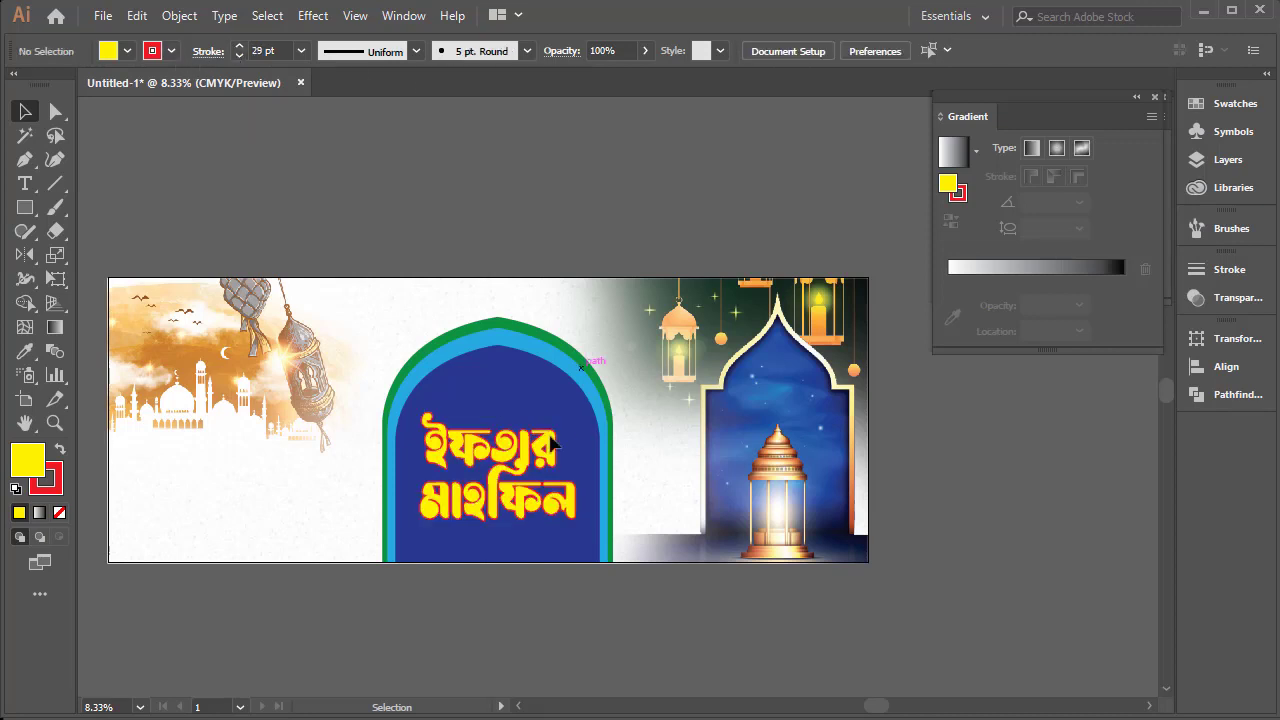
# Shift the red-outlined title slightly downward on the dark blue arch and deselect it
pyautogui.keyDown('ctrl'); pyautogui.click(517, 410); pyautogui.keyUp('ctrl')
pyautogui.moveTo(595, 434); pyautogui.dragTo(508, 358)
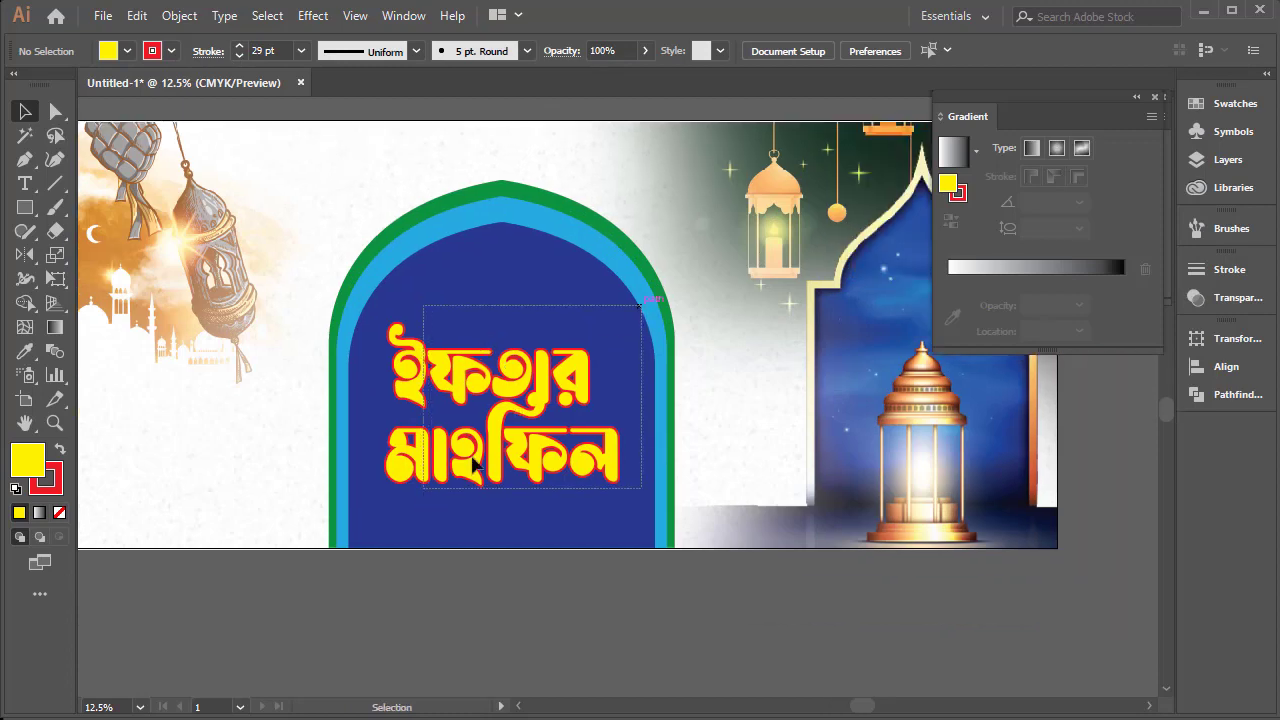
pyautogui.moveTo(610, 450); pyautogui.dragTo(612, 459)
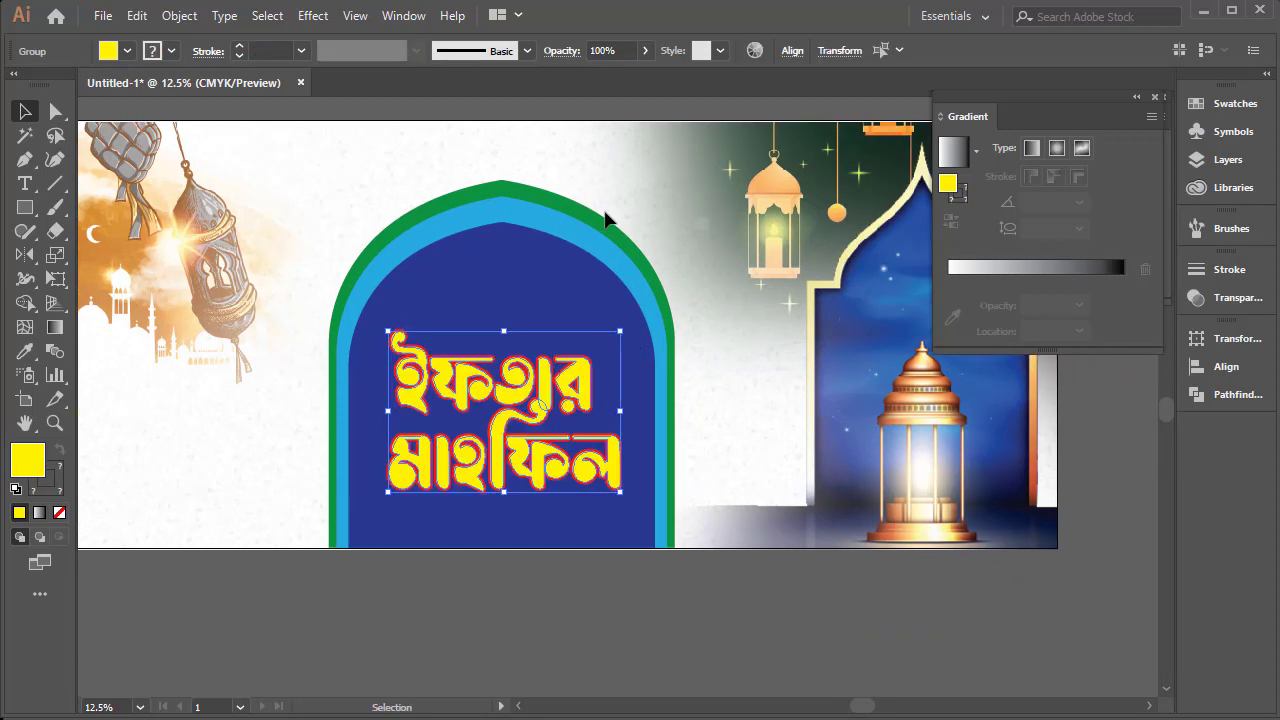
pyautogui.click(643, 313)
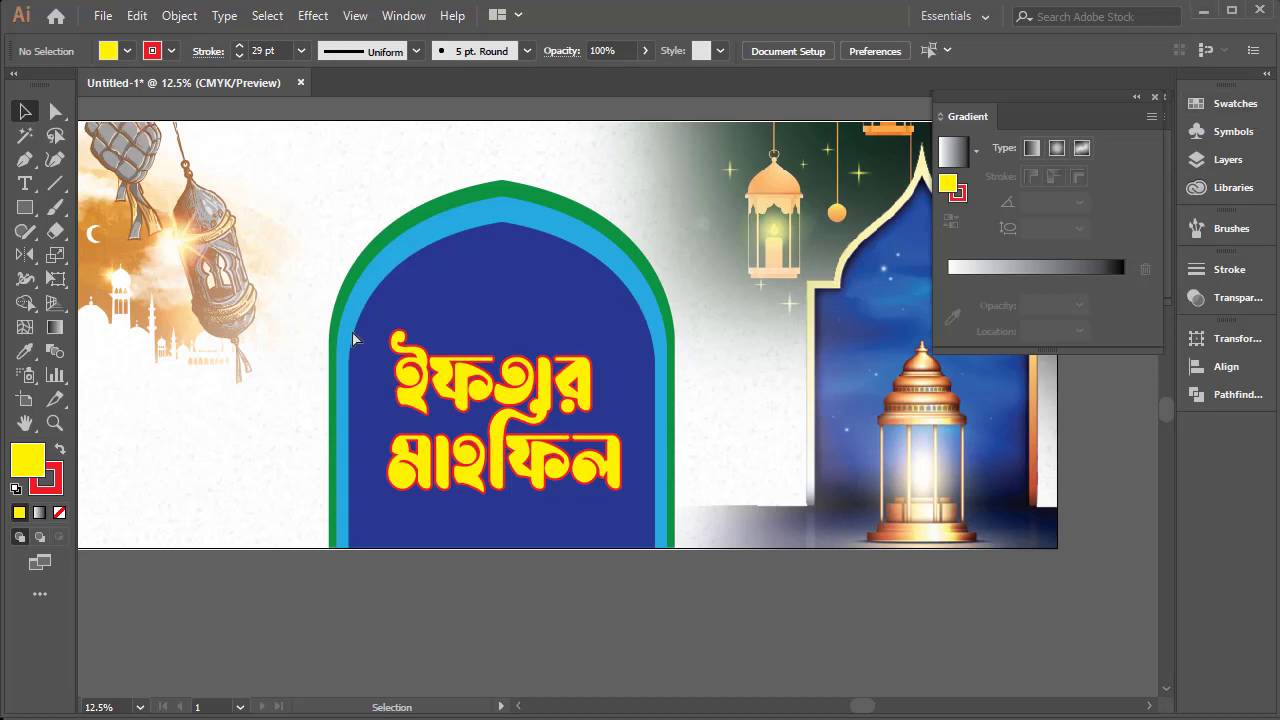
# Add the text "মাহে রমযান’", enlarge it to about 214 pt, and place it on the banner just left of the arch's peak
pyautogui.scroll(3, 352, 340)
pyautogui.hscroll(-1, 349, 366)
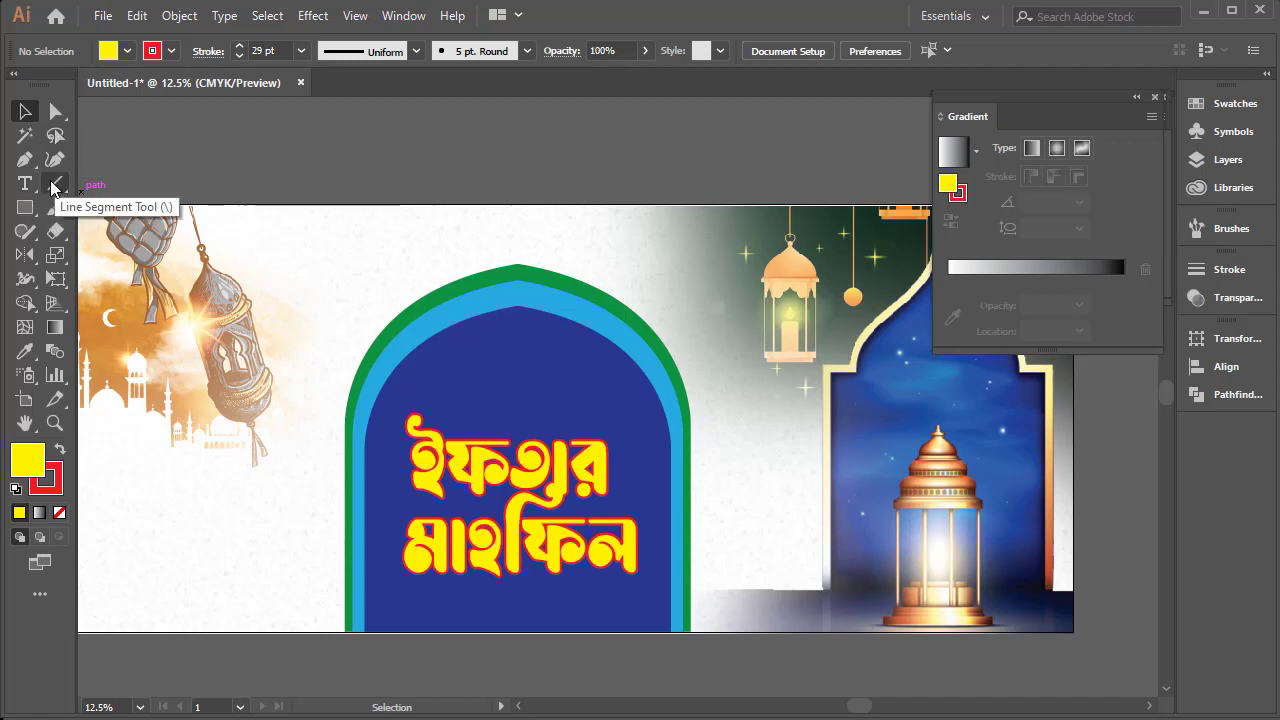
pyautogui.click(25, 183)
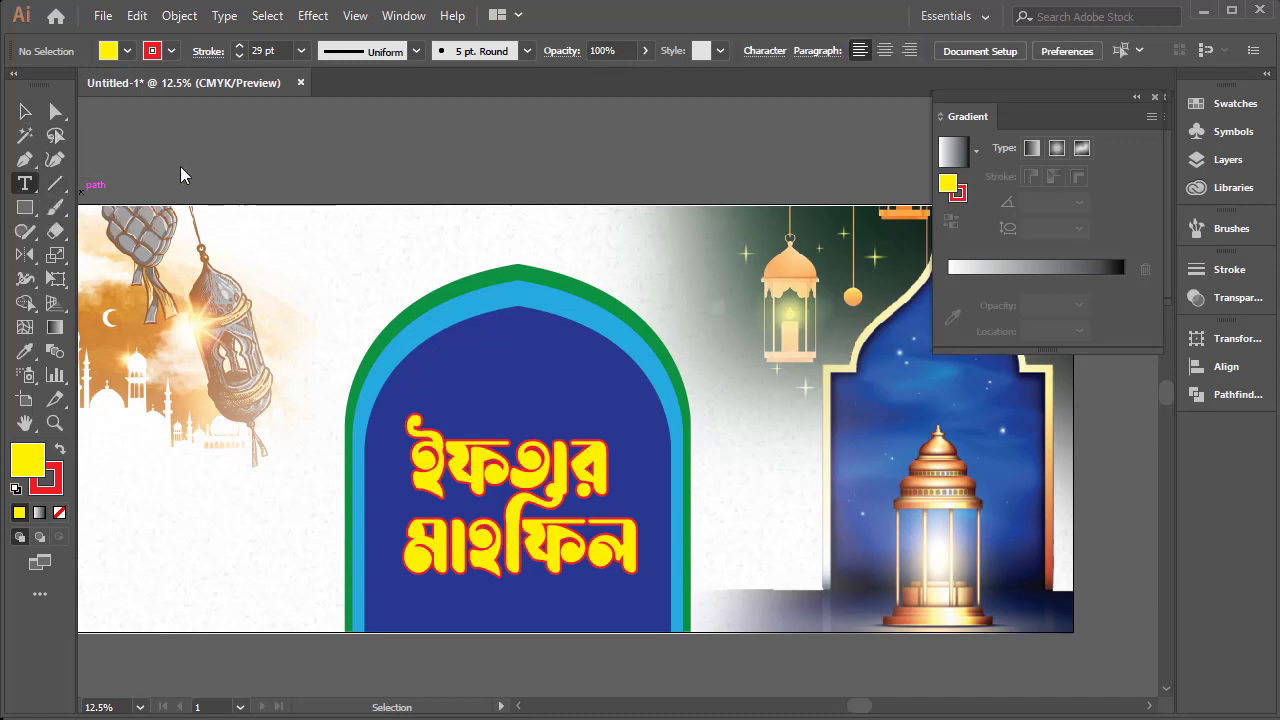
pyautogui.click(312, 150)
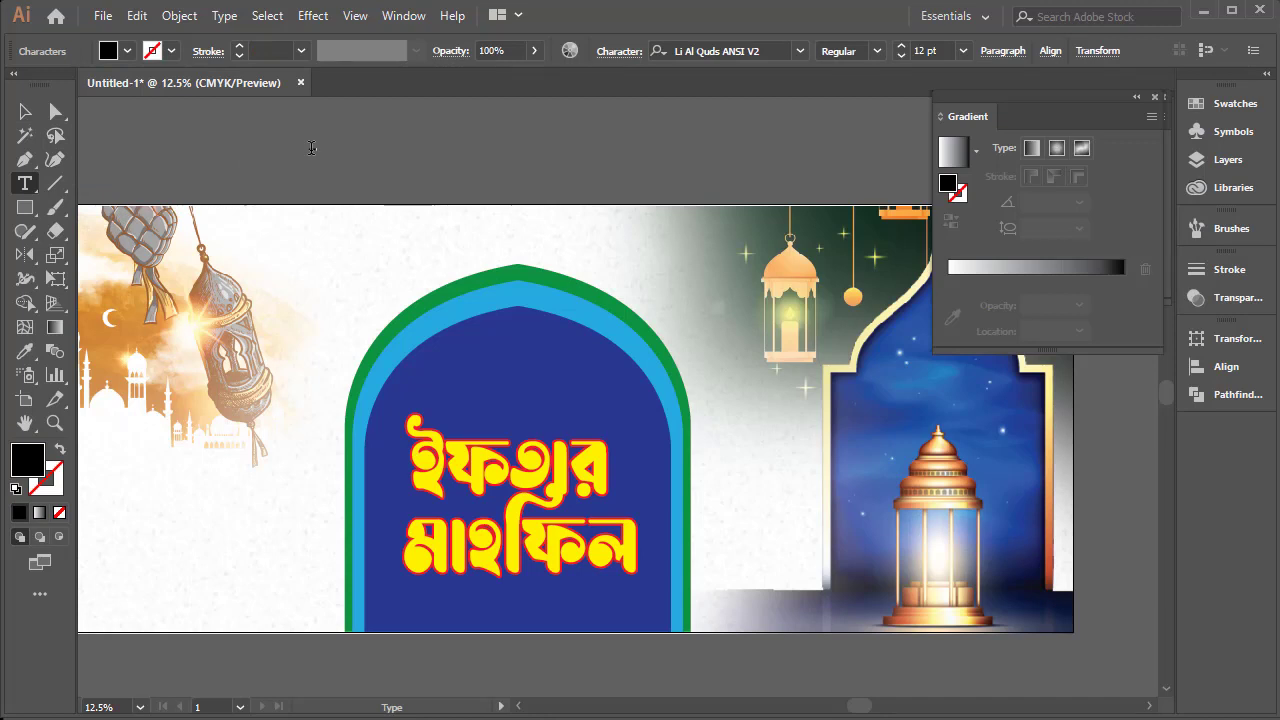
pyautogui.press('Escape')
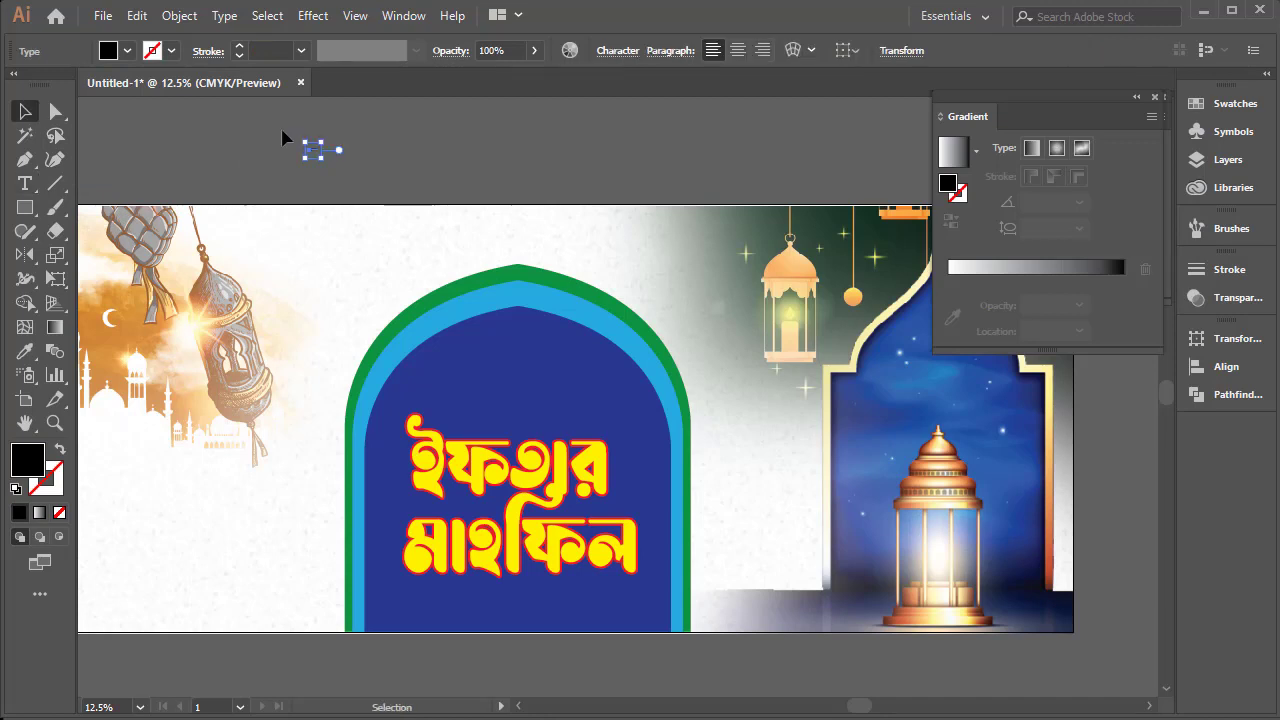
pyautogui.moveTo(342, 152); pyautogui.dragTo(585, 152)
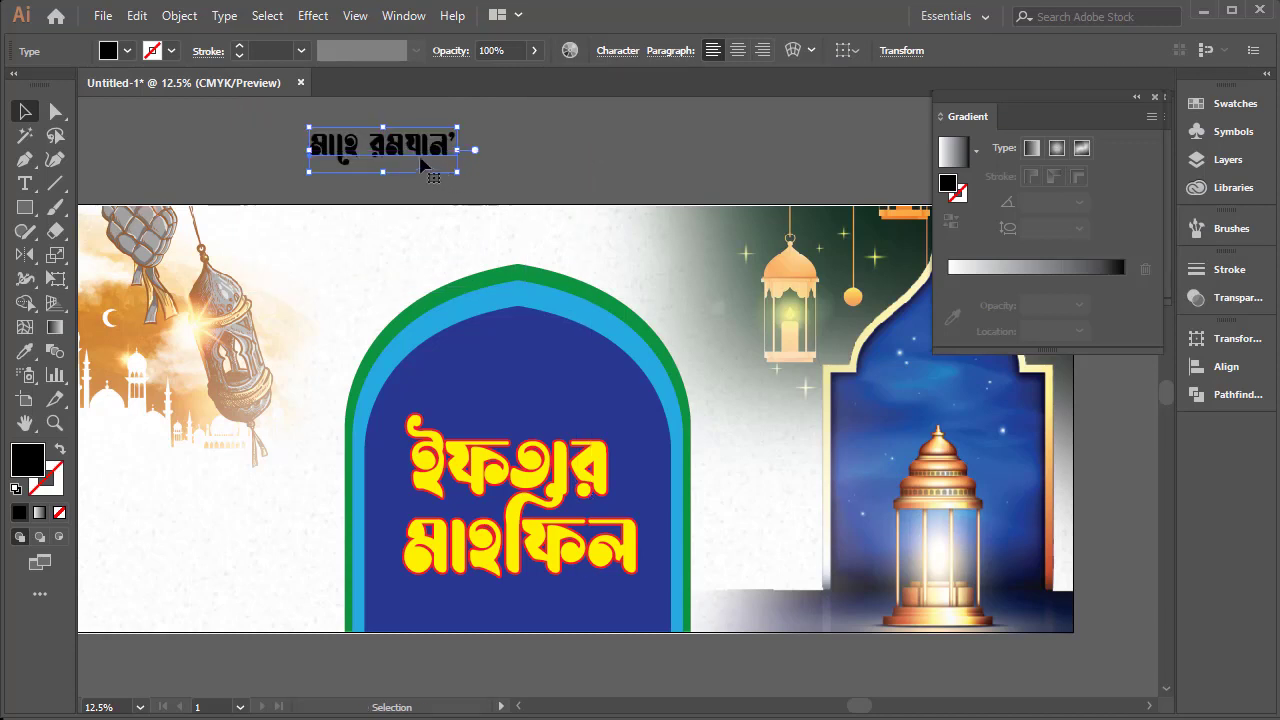
pyautogui.moveTo(411, 145); pyautogui.dragTo(378, 261)
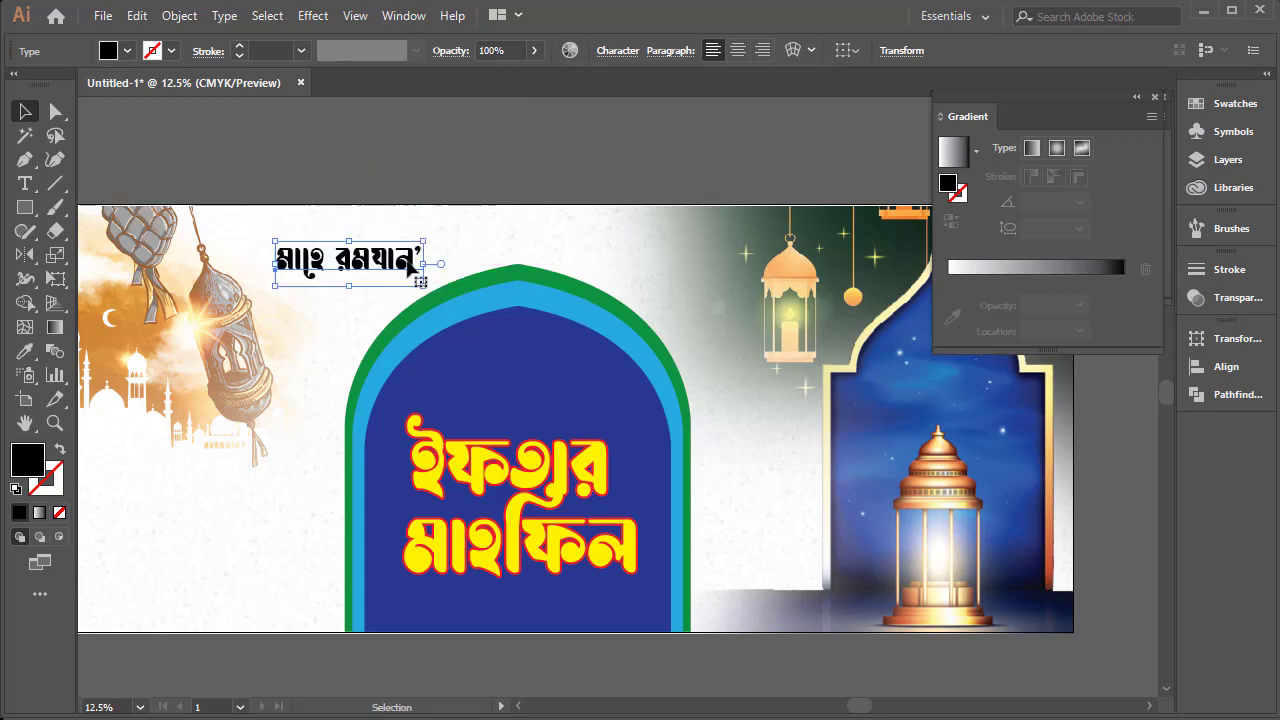
# Extend the small heading beside the arch so it reads "মাহে রমযান’র"
pyautogui.press('t')
pyautogui.click(411, 252)
pyautogui.write('’র')
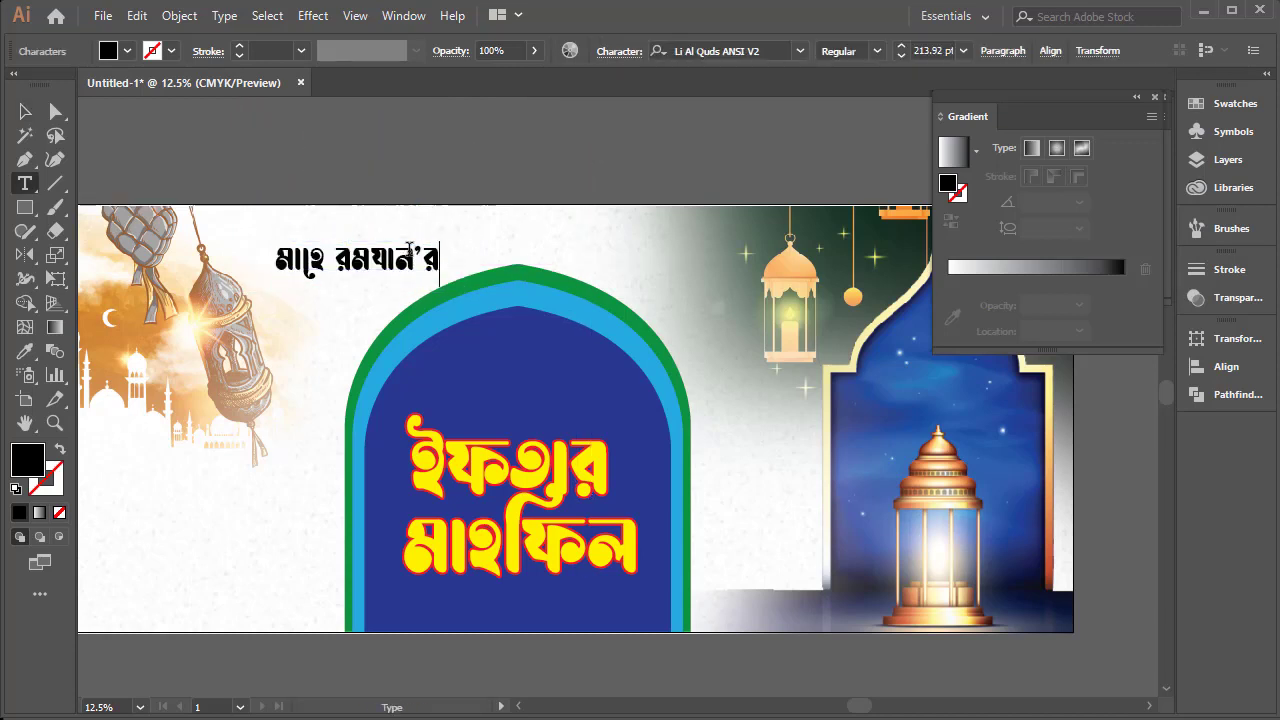
pyautogui.press('Escape')
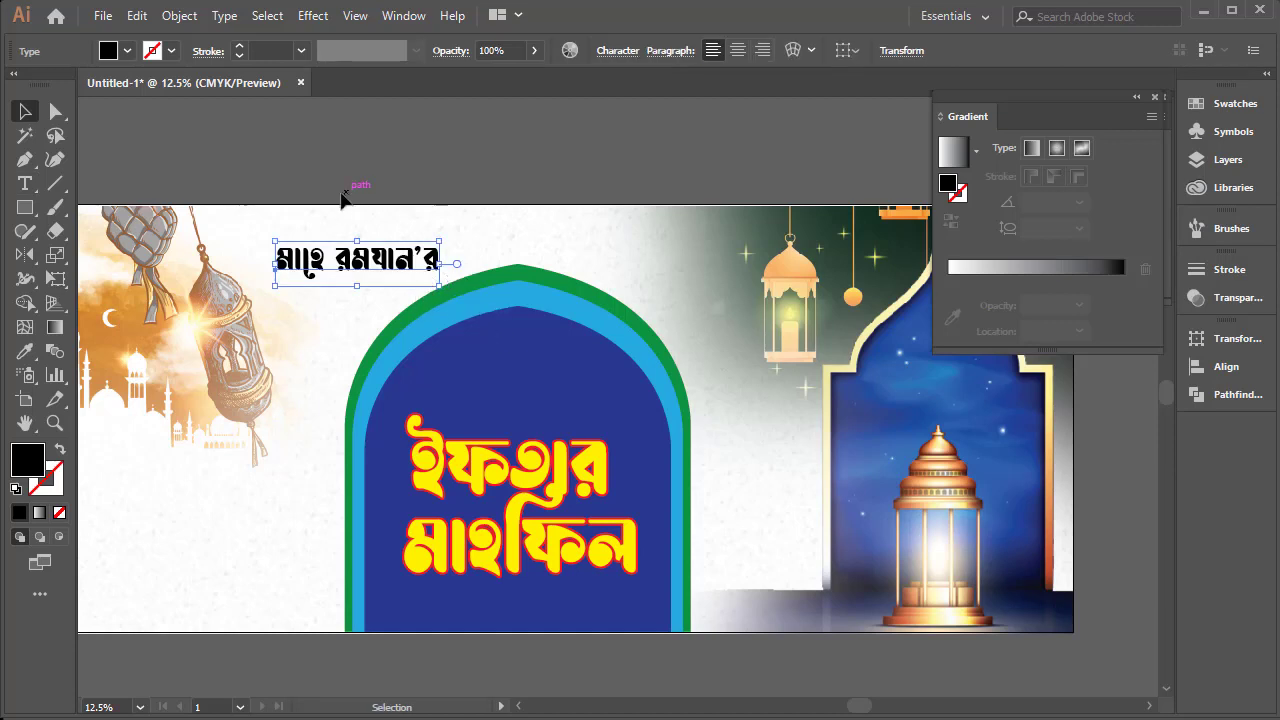
# Change the font of "মাহে রমযান’র" to Li Niladri Rongtuli ANSI V1
pyautogui.press('t')
pyautogui.tripleClick(371, 265)
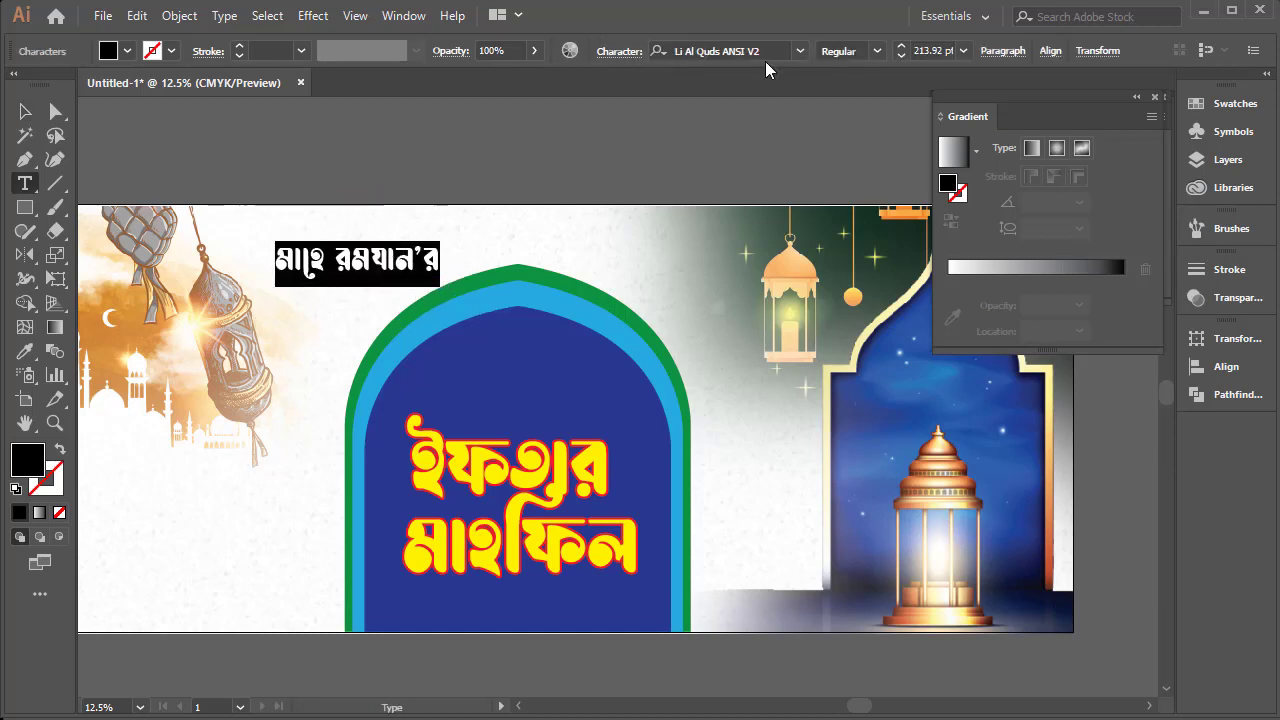
pyautogui.click(800, 51)
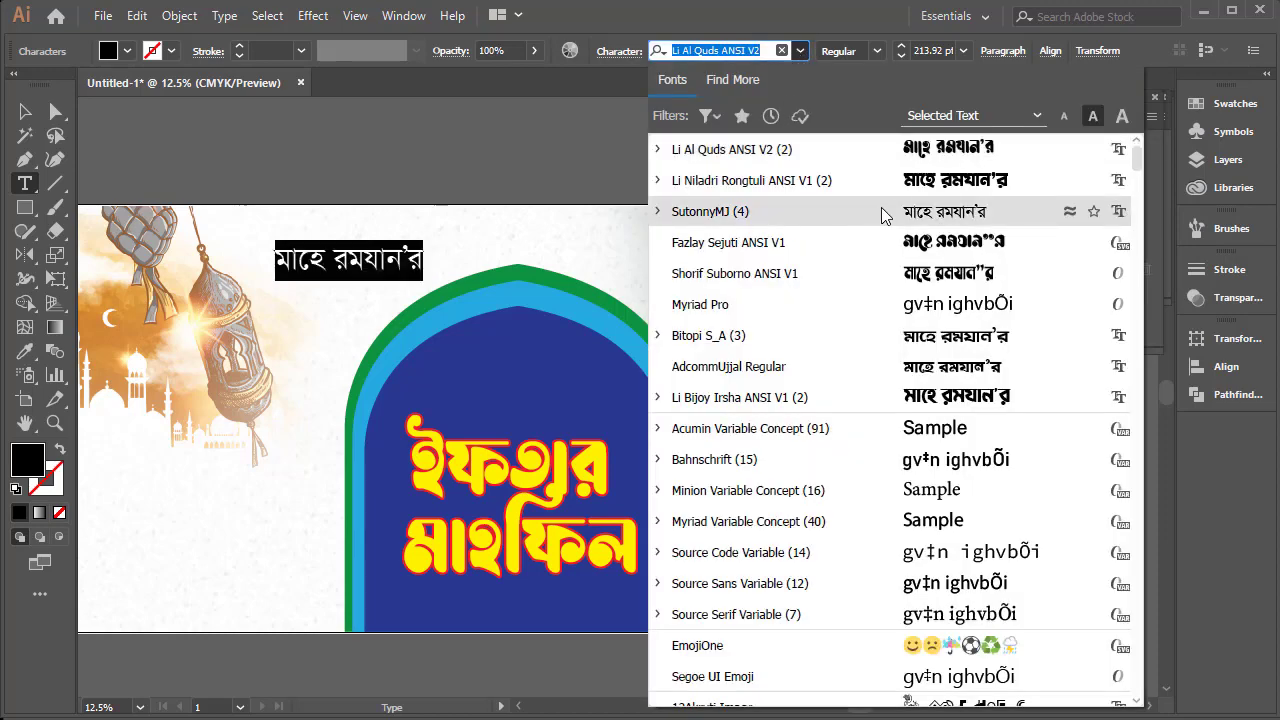
pyautogui.click(909, 182)
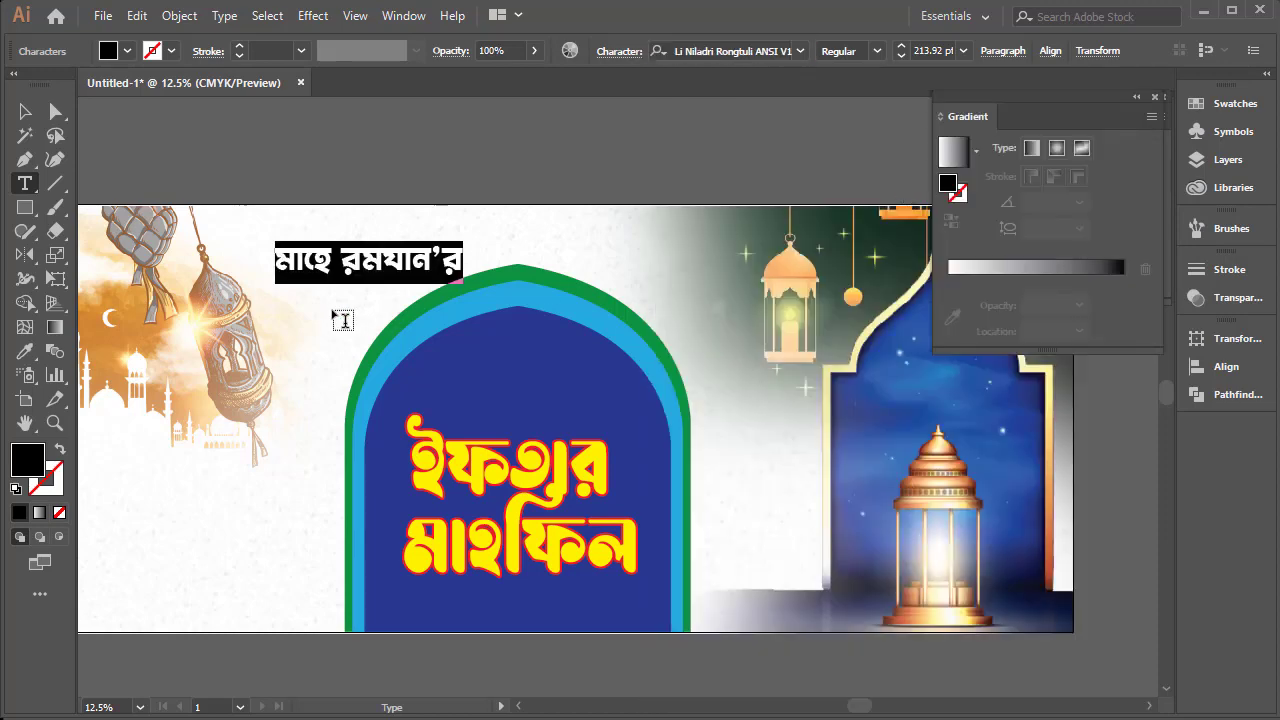
pyautogui.click(23, 108)
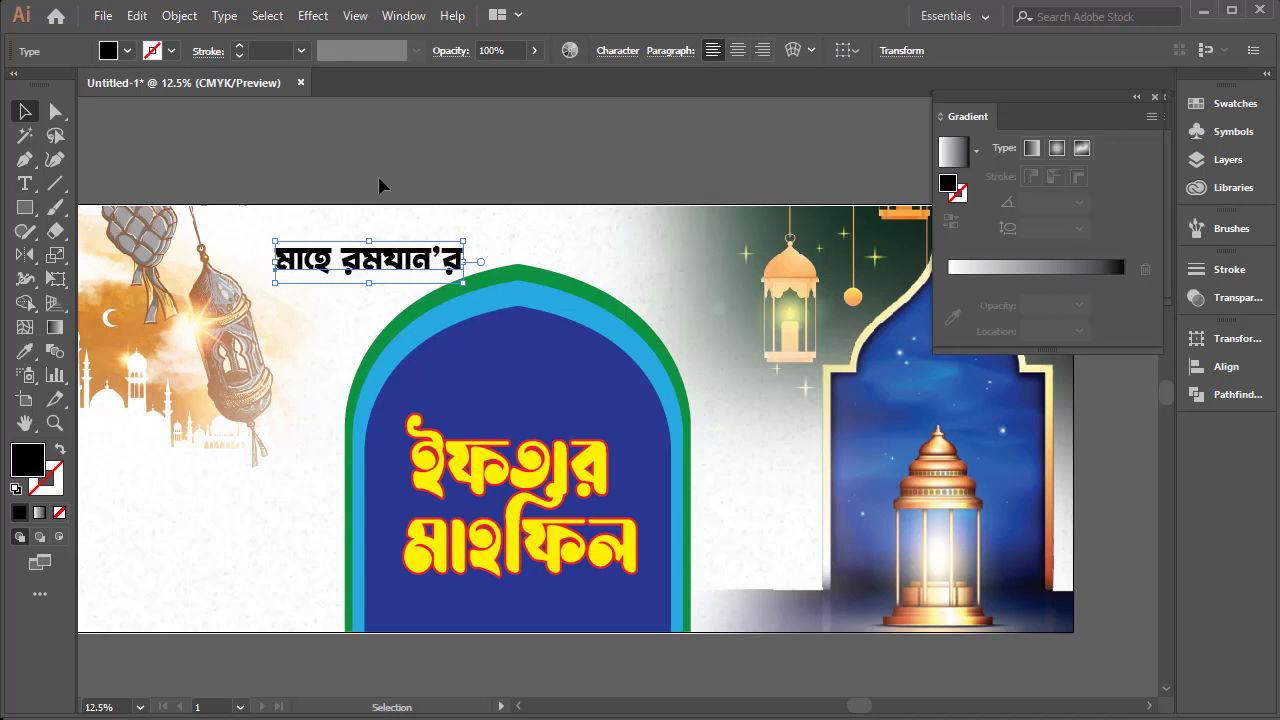
# Reduce "মাহে রমযান’র" slightly, fill it with dark green, and deselect it
pyautogui.click(508, 211)
pyautogui.moveTo(399, 257)
pyautogui.mouseDown()
pyautogui.moveTo(376, 266)
pyautogui.moveTo(456, 274)
pyautogui.moveTo(395, 273)
pyautogui.mouseUp()
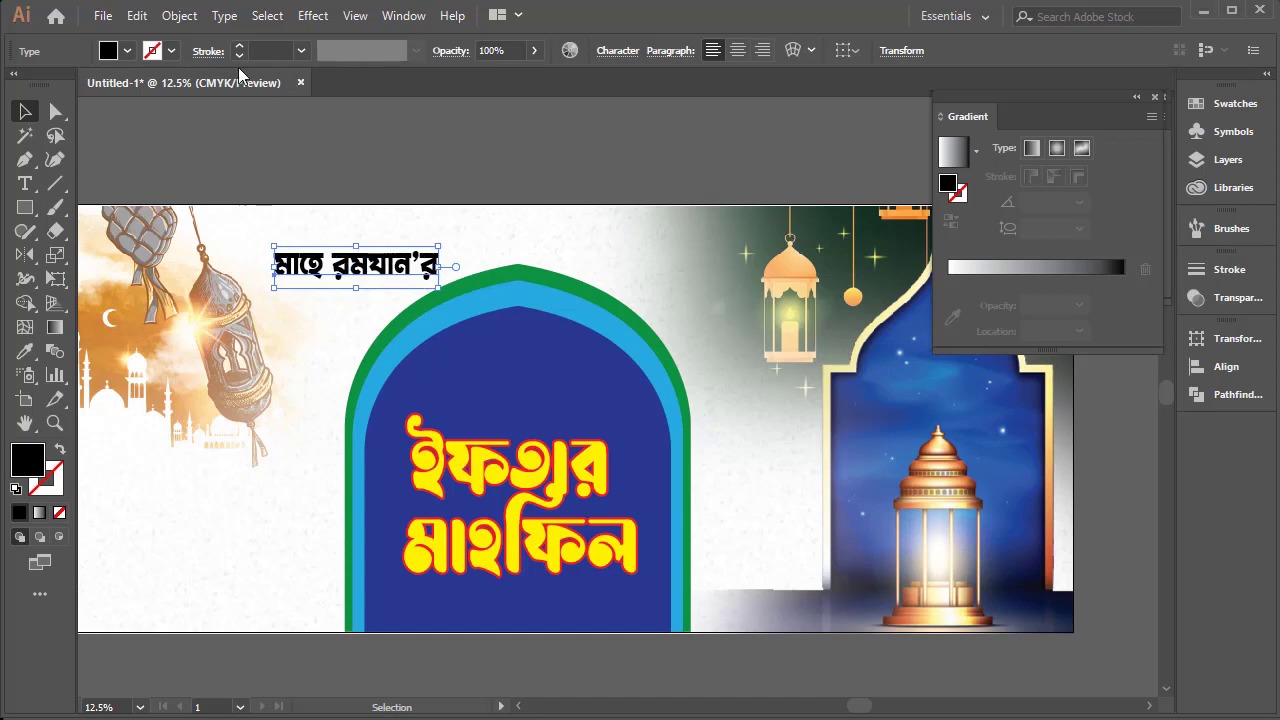
pyautogui.click(127, 50)
pyautogui.click(97, 98)
pyautogui.click(492, 146)
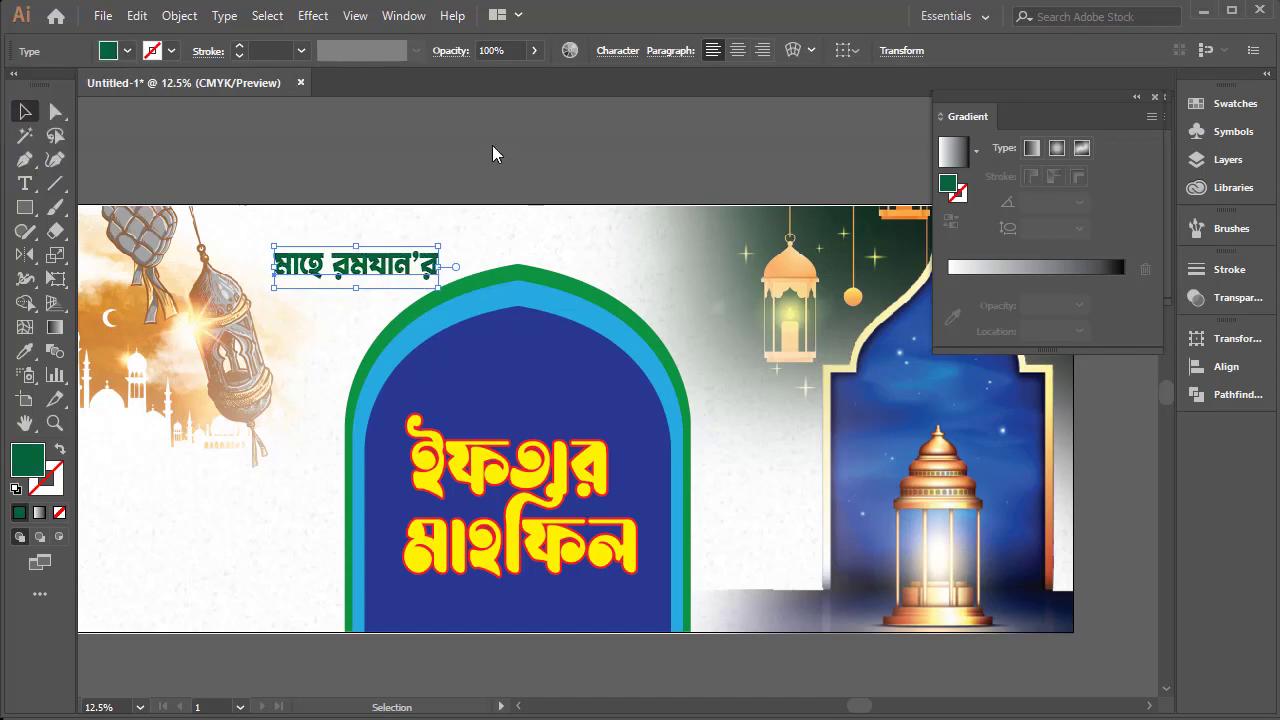
pyautogui.click(629, 240)
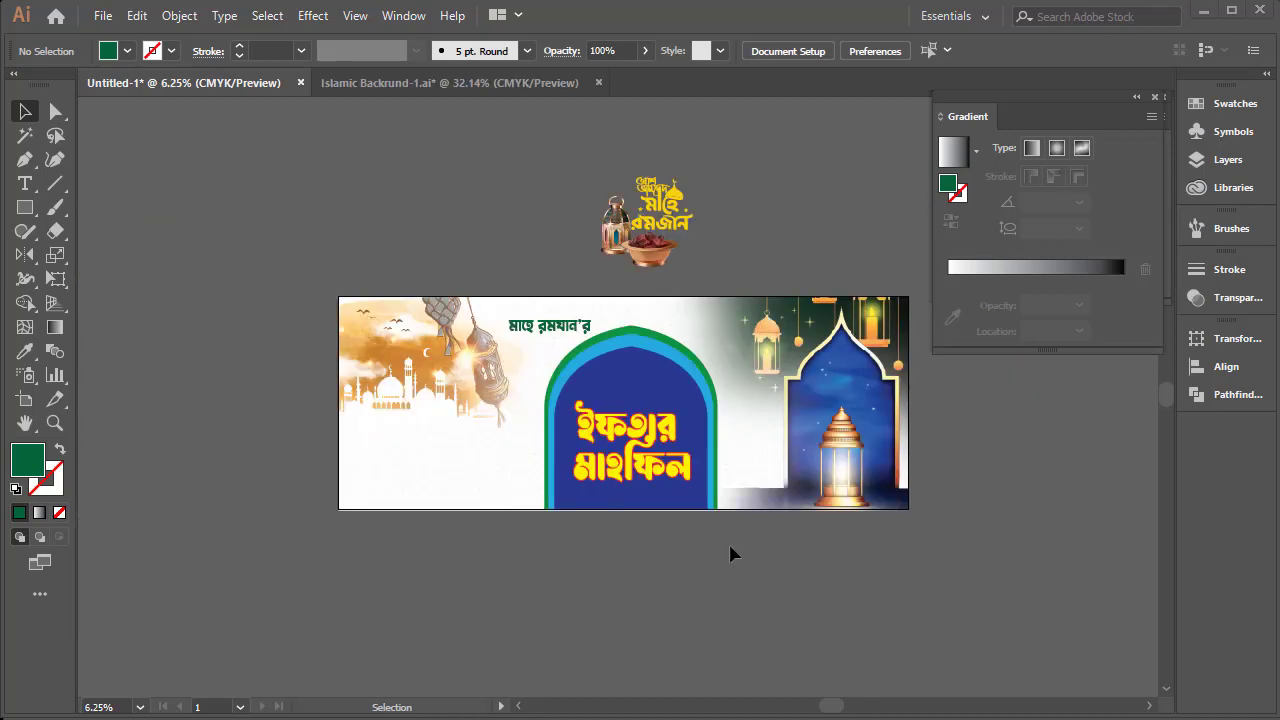
# Scale down the Ramadan calligraphy artwork with the lantern and date bowl, and place it inside the arch above the title
pyautogui.keyDown('ctrl'); pyautogui.click(656, 429); pyautogui.keyUp('ctrl')
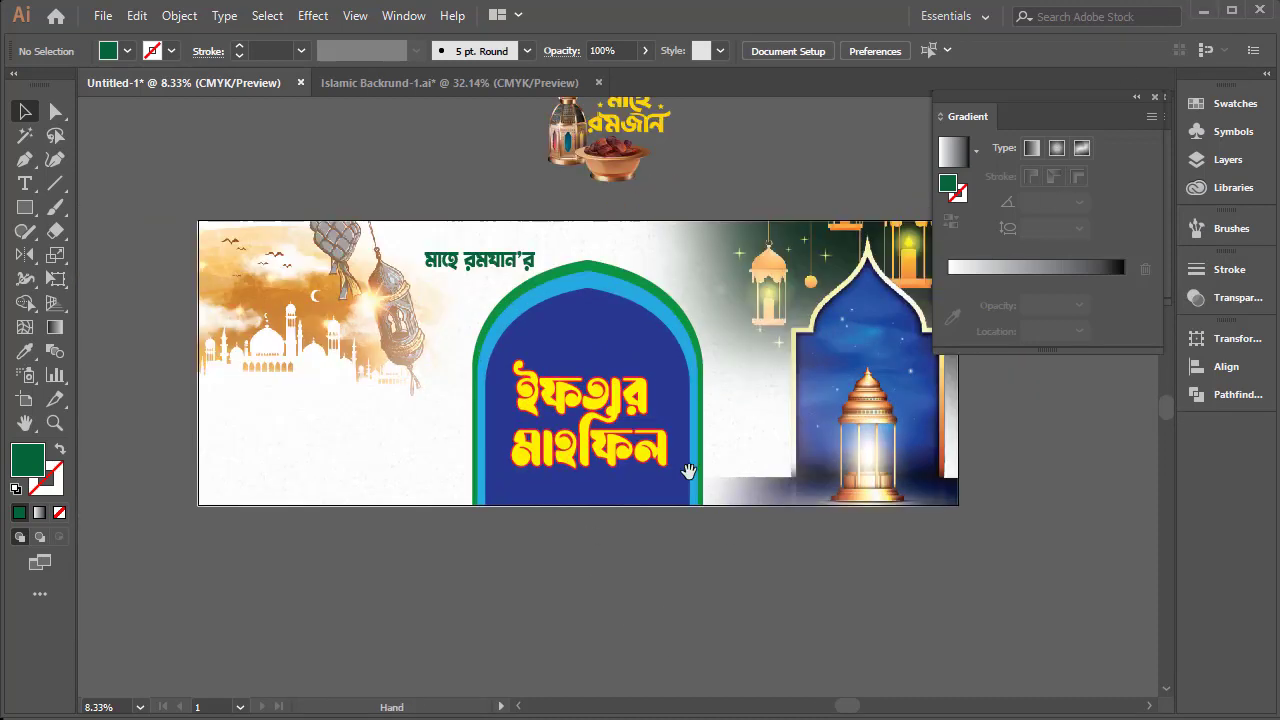
pyautogui.keyDown('ctrl'); pyautogui.click(630, 380); pyautogui.keyUp('ctrl')
pyautogui.moveTo(520, 417)
pyautogui.mouseDown()
pyautogui.moveTo(521, 464)
pyautogui.moveTo(514, 429)
pyautogui.mouseUp()
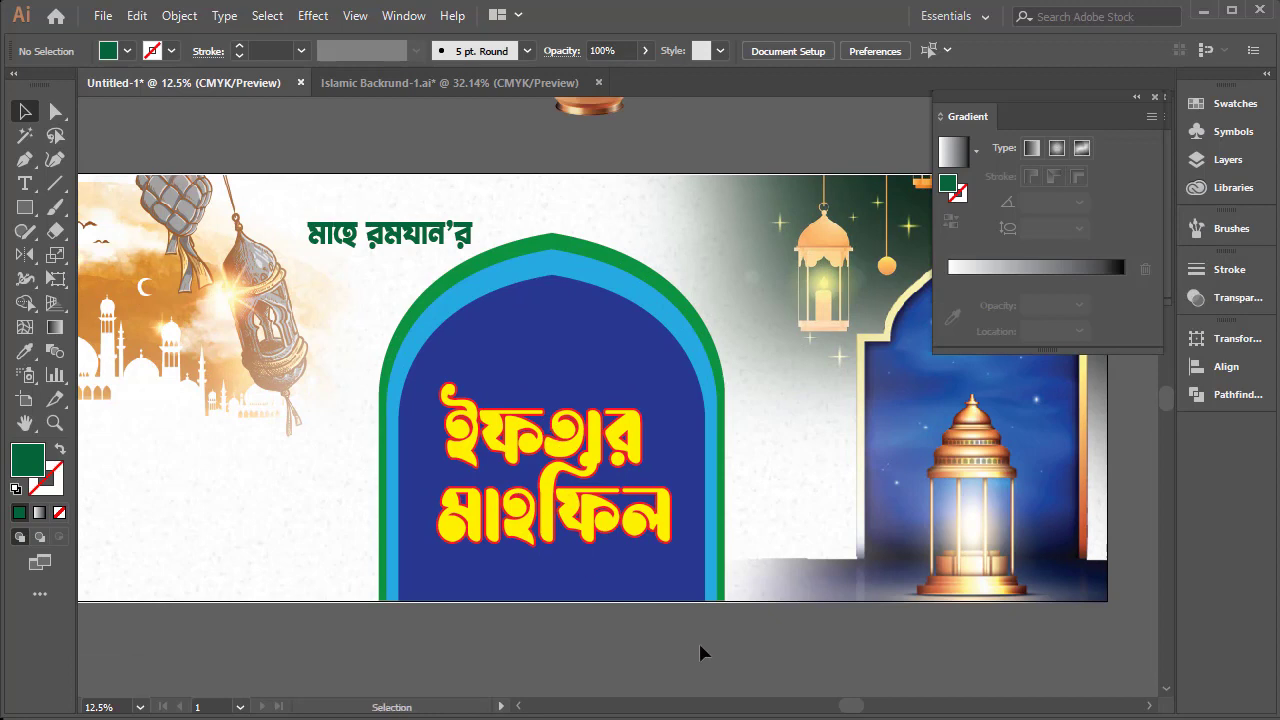
pyautogui.moveTo(741, 617); pyautogui.dragTo(497, 430)
pyautogui.moveTo(600, 428); pyautogui.dragTo(643, 665)
pyautogui.moveTo(748, 346); pyautogui.dragTo(475, 181)
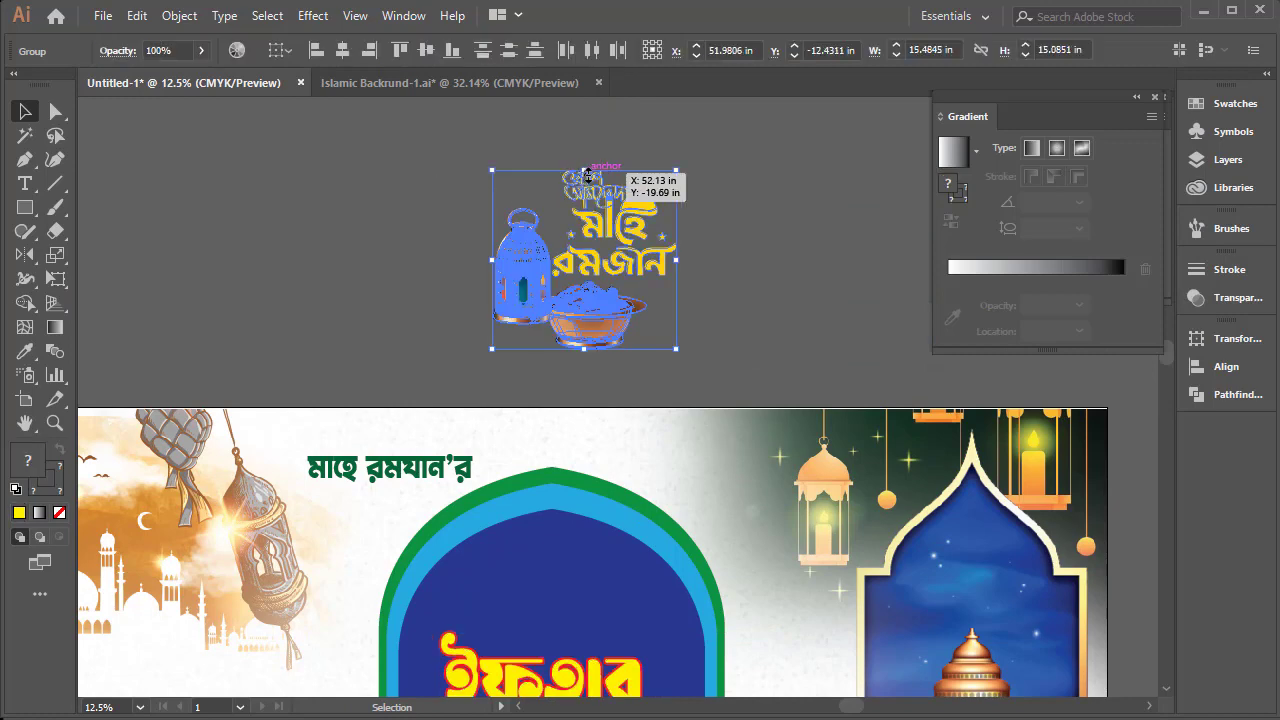
pyautogui.moveTo(585, 172); pyautogui.dragTo(585, 221)
pyautogui.moveTo(600, 330); pyautogui.dragTo(607, 446)
pyautogui.click(765, 250)
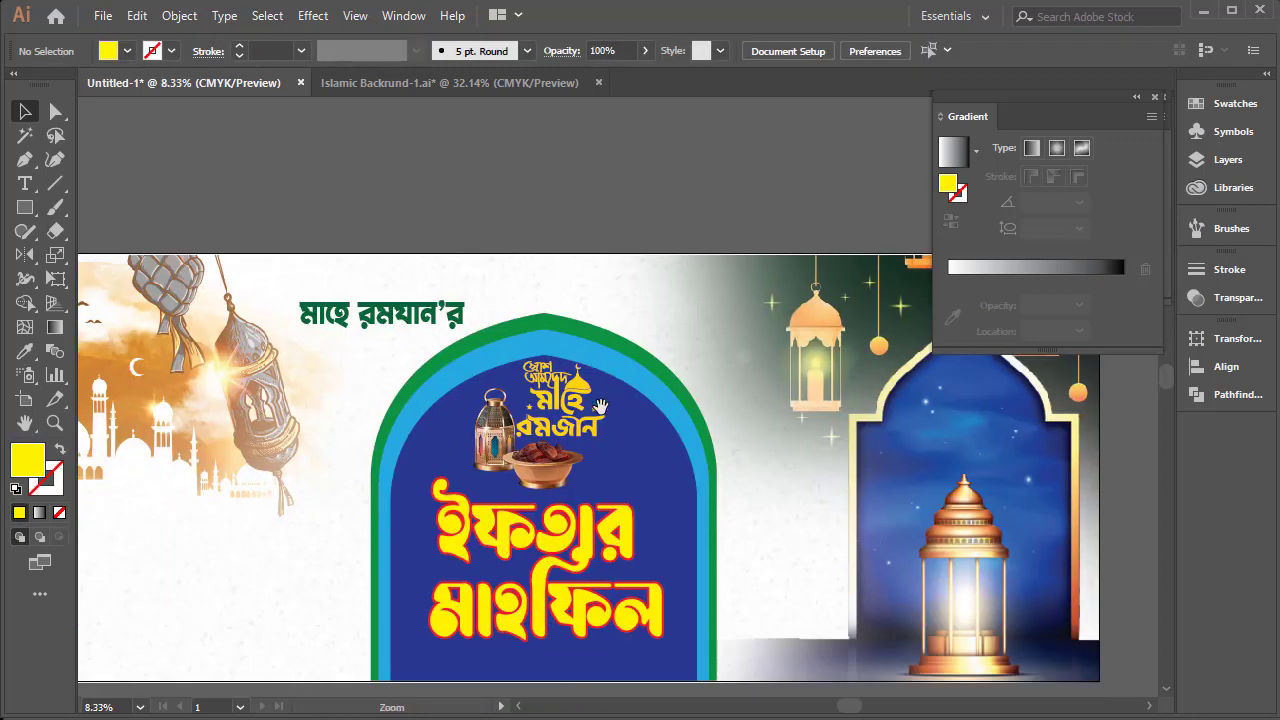
# Add the text "তারিখ" in the blank area below the mosque silhouette and enlarge it to about 82 pt
pyautogui.hotkey('ctrl', '-')
pyautogui.moveTo(515, 470); pyautogui.dragTo(537, 493)
pyautogui.keyDown('ctrl'); pyautogui.click(520, 438); pyautogui.keyUp('ctrl')
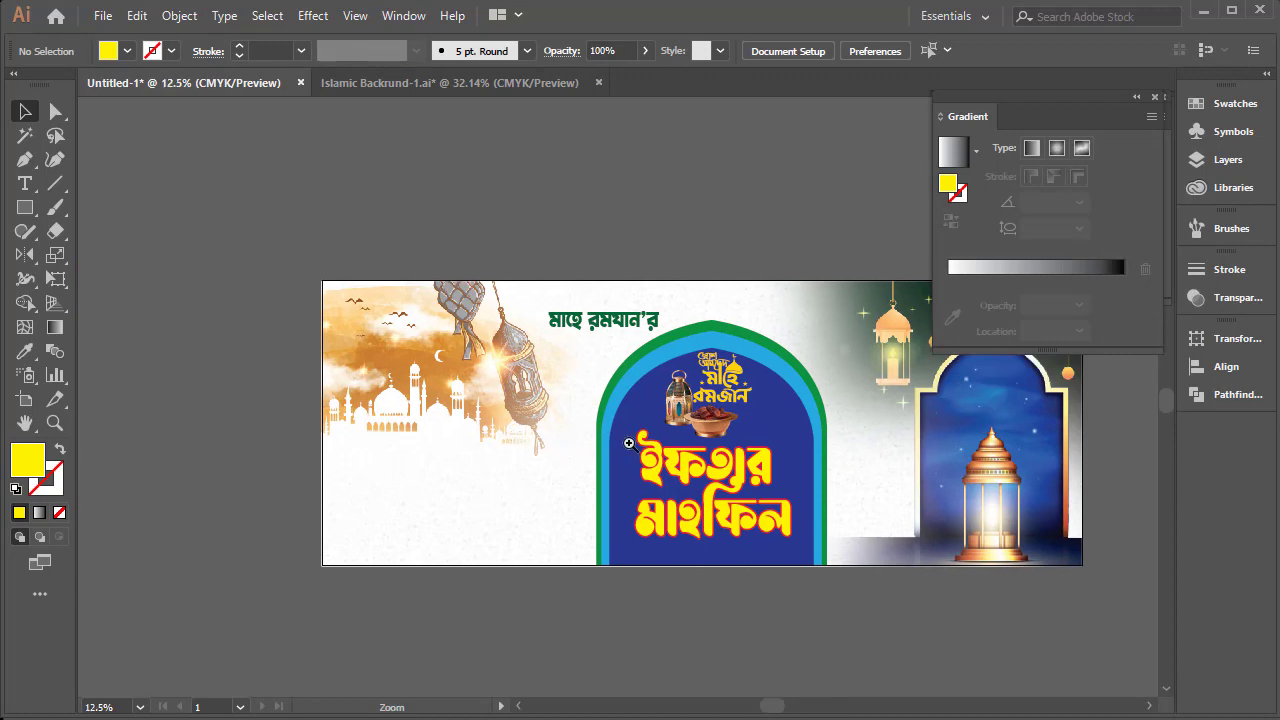
pyautogui.moveTo(566, 440); pyautogui.dragTo(494, 433)
pyautogui.keyDown('ctrl'); pyautogui.click(578, 428); pyautogui.keyUp('ctrl')
pyautogui.moveTo(582, 436); pyautogui.dragTo(533, 426)
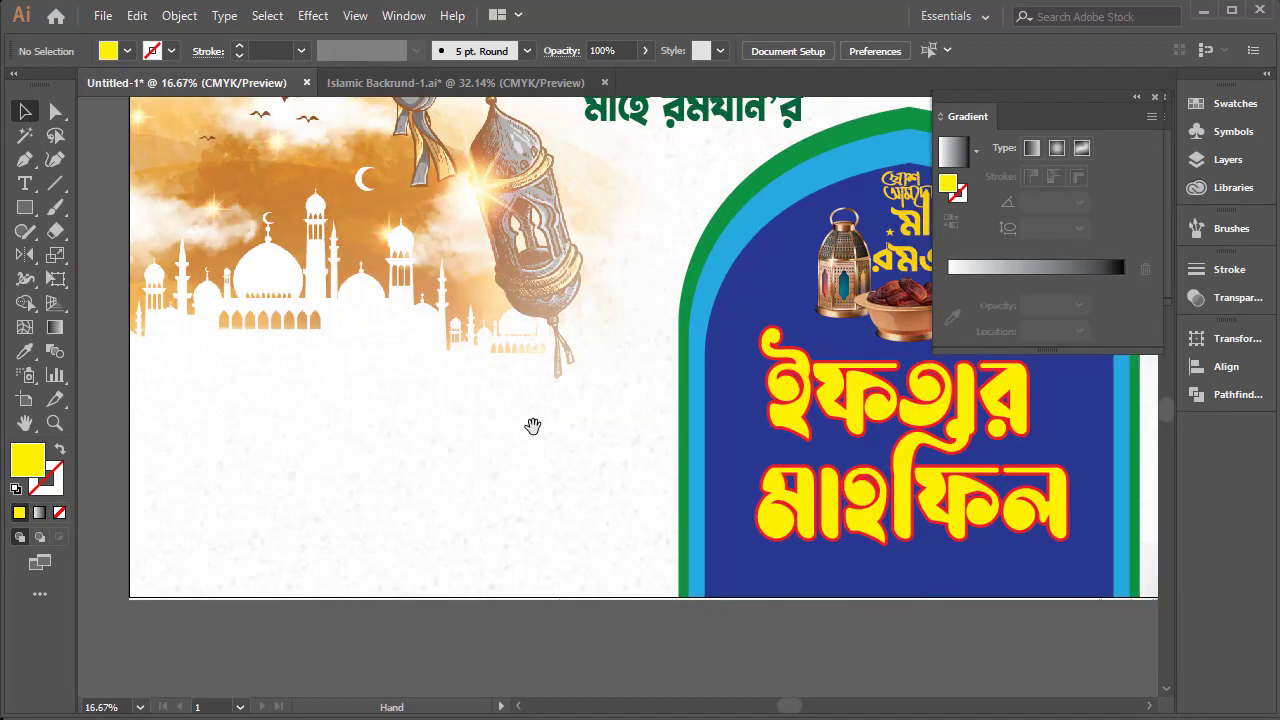
pyautogui.moveTo(427, 409)
pyautogui.mouseDown()
pyautogui.moveTo(420, 457)
pyautogui.moveTo(417, 406)
pyautogui.moveTo(426, 427)
pyautogui.mouseUp()
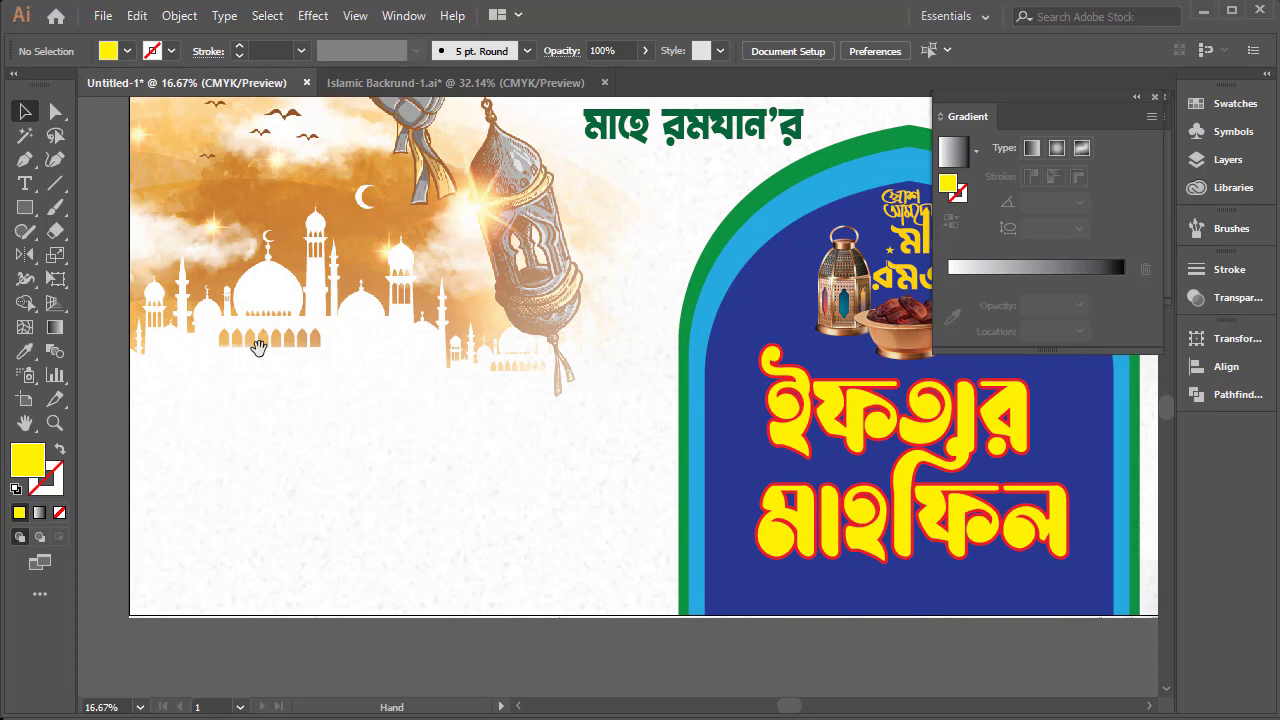
pyautogui.click(33, 187)
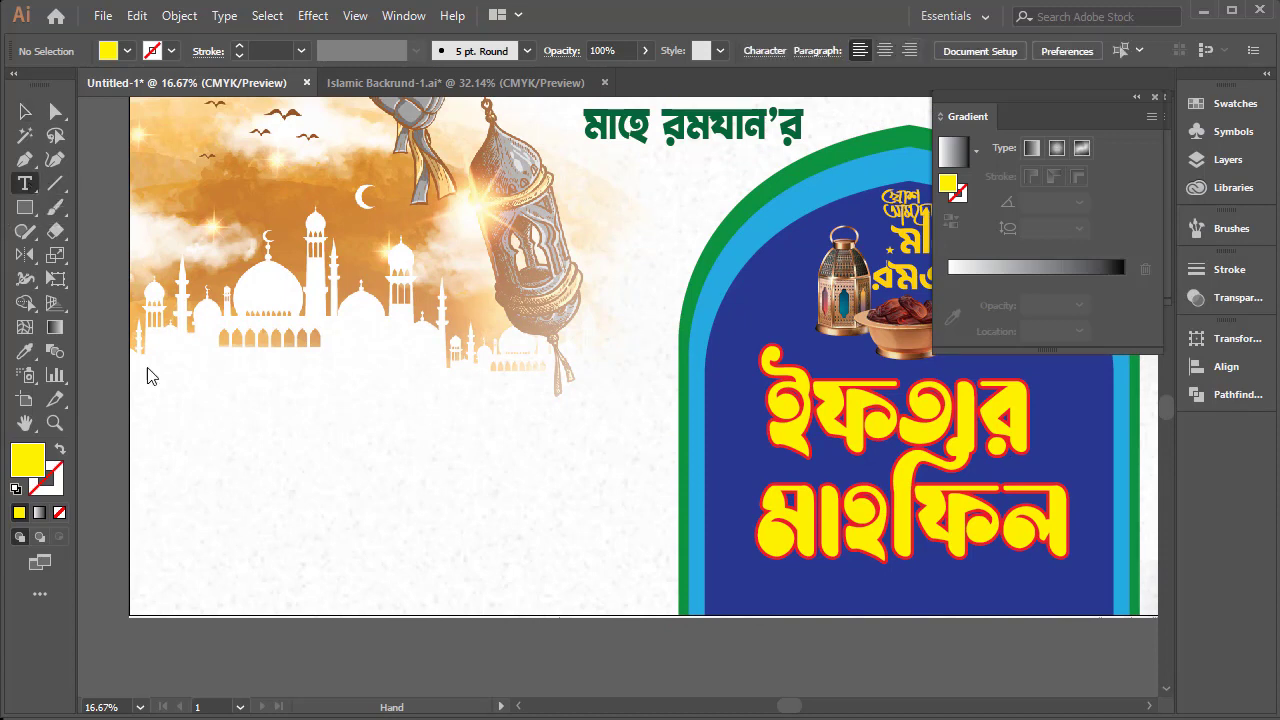
pyautogui.click(237, 456)
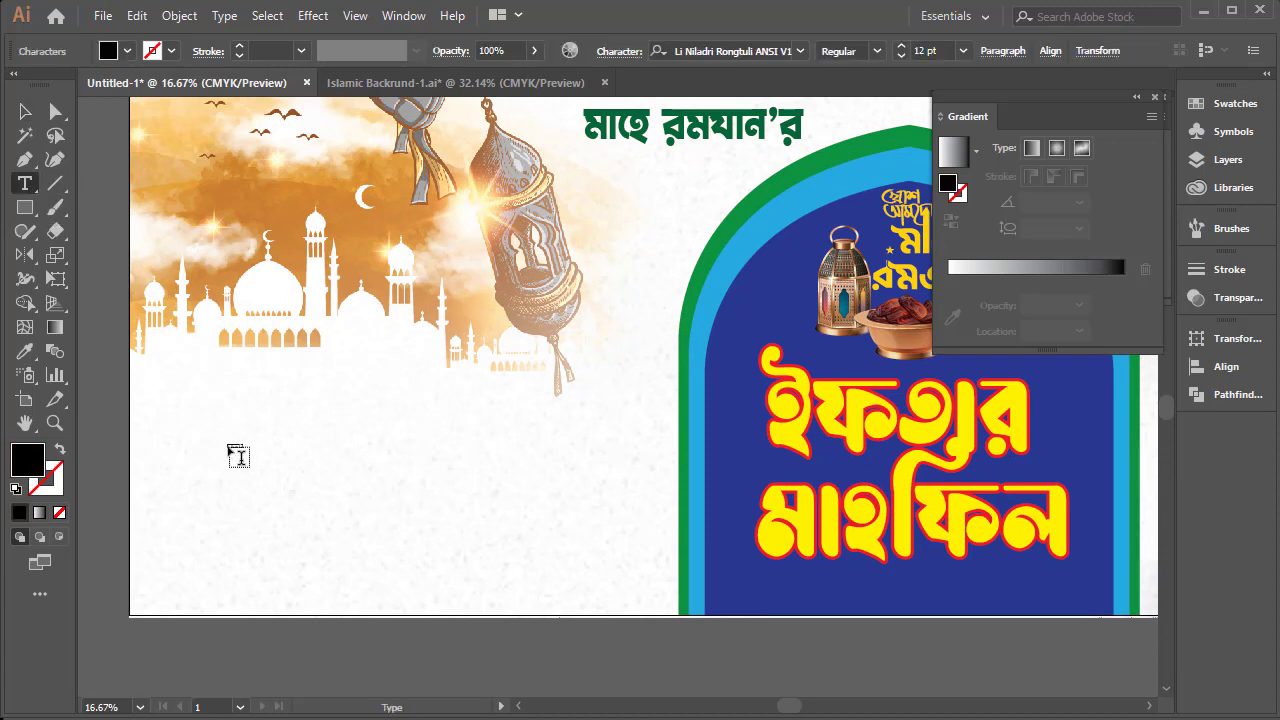
pyautogui.press('Escape')
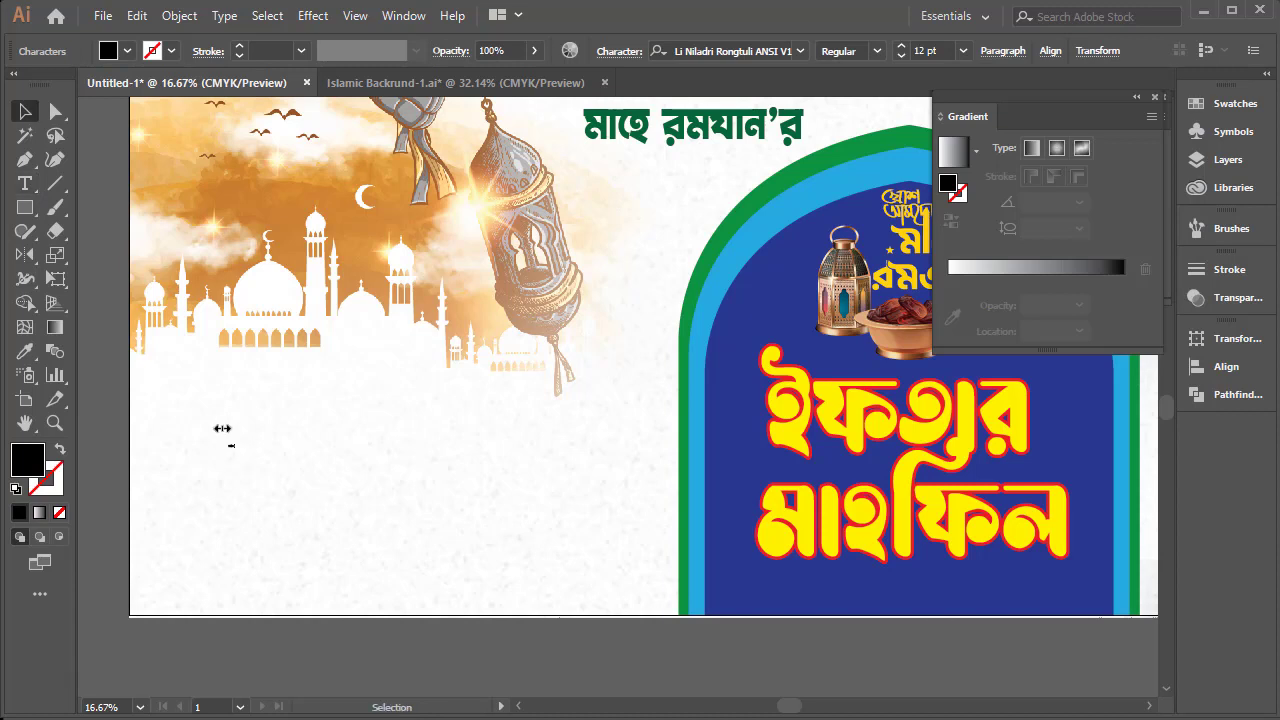
pyautogui.moveTo(240, 449); pyautogui.dragTo(334, 457)
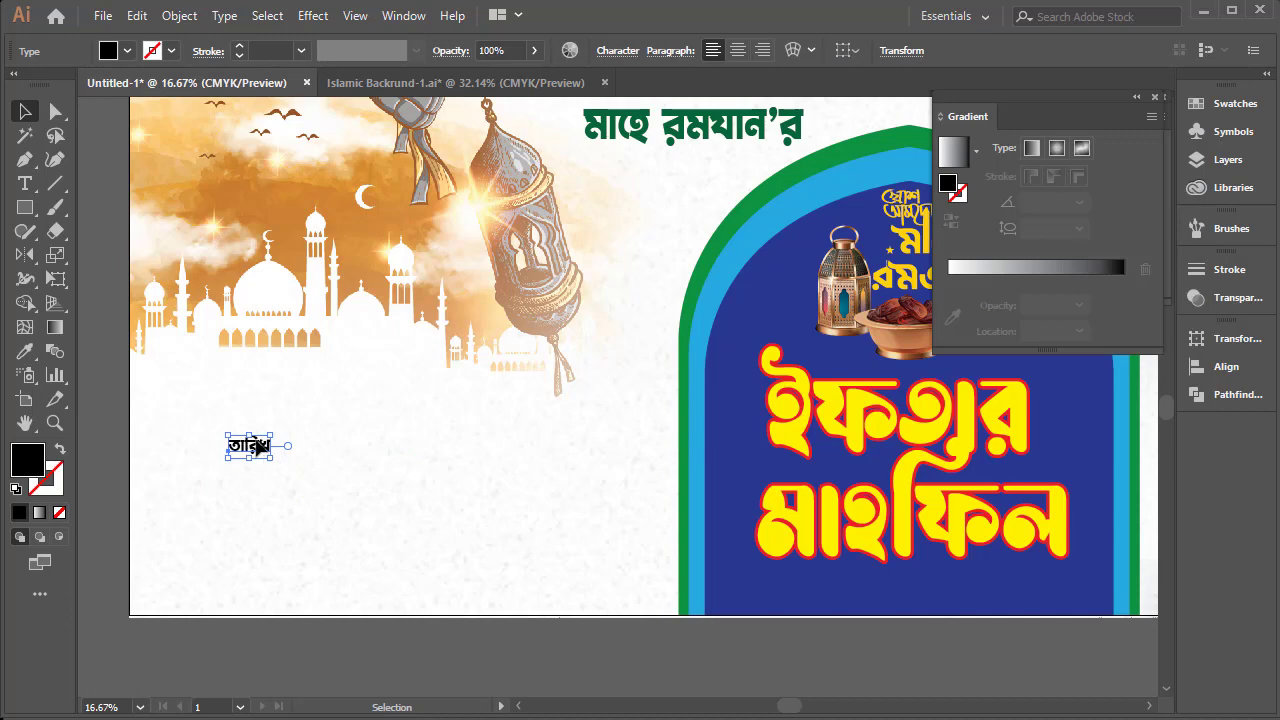
# Change the font of "তারিখ" to SutonnyMJ Bold and deselect the text
pyautogui.doubleClick(250, 446)
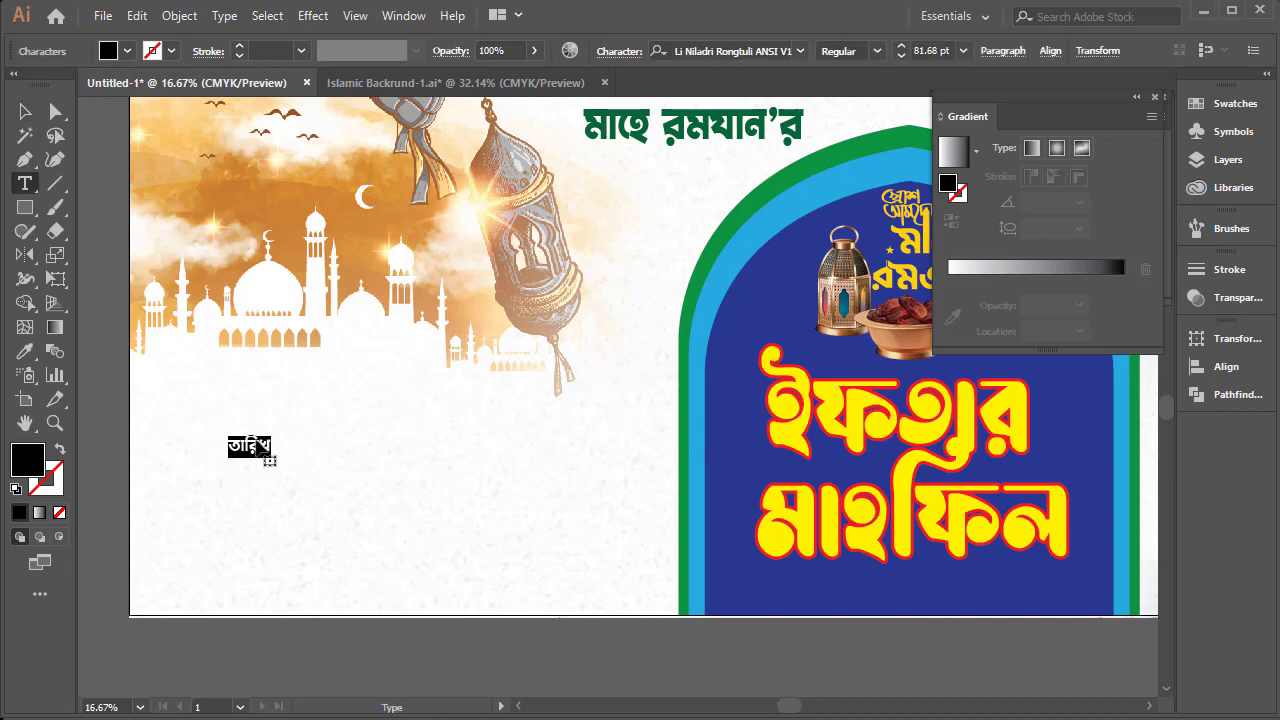
pyautogui.click(800, 50)
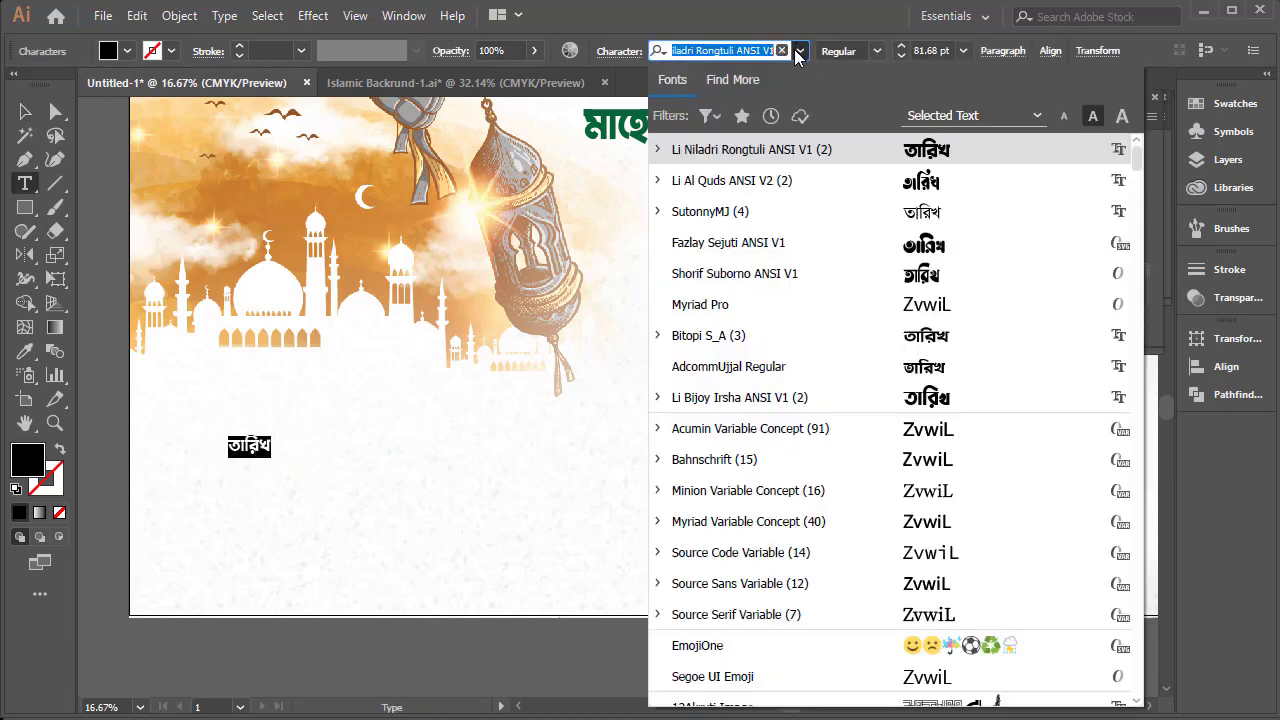
pyautogui.click(940, 218)
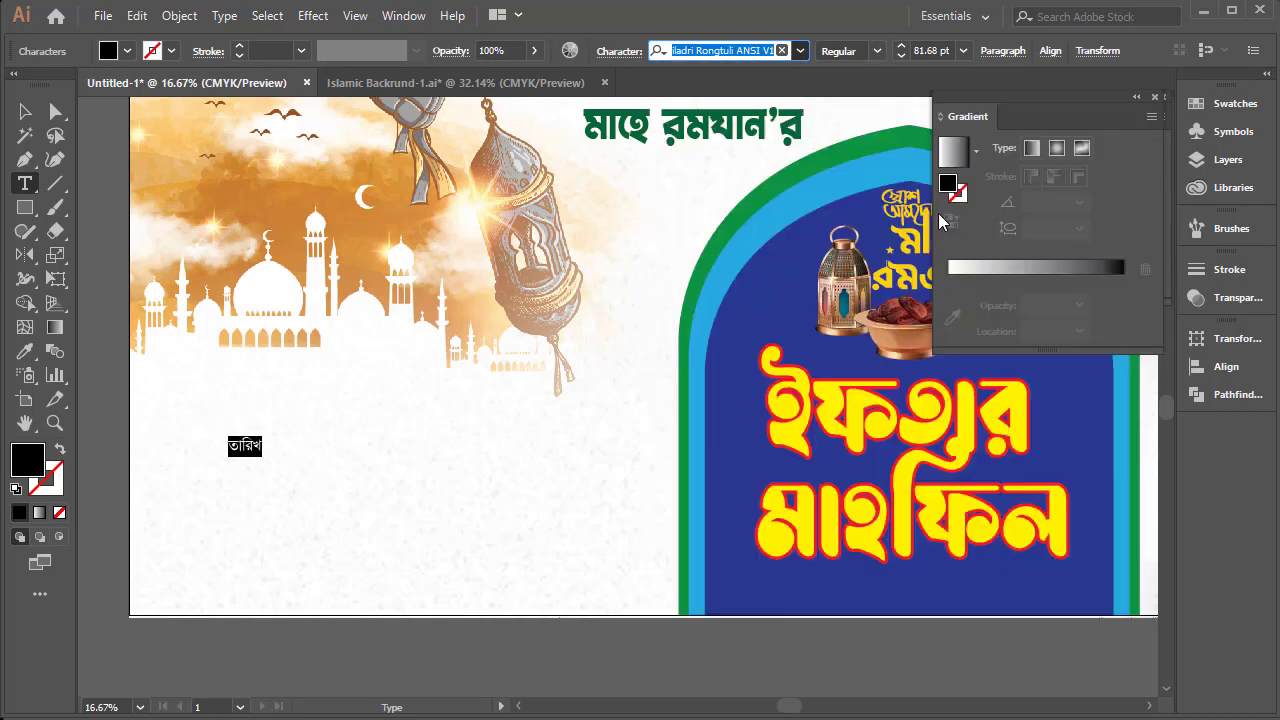
pyautogui.click(876, 51)
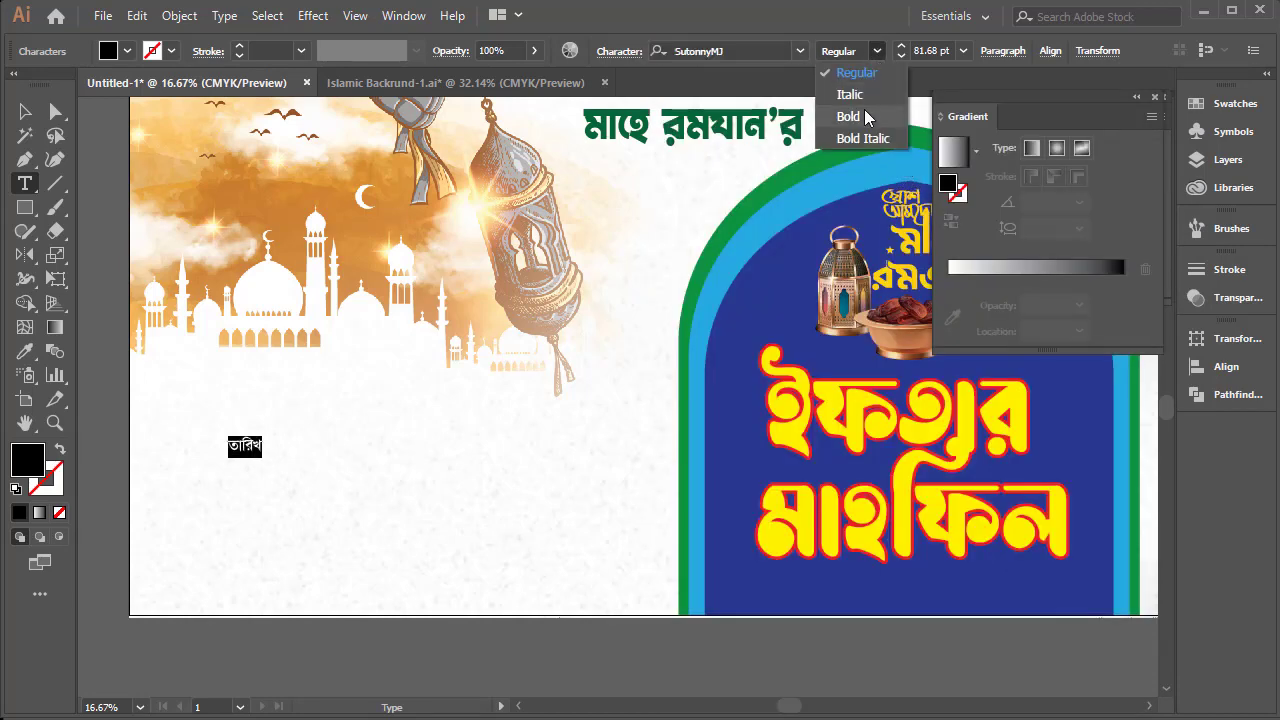
pyautogui.click(864, 110)
pyautogui.click(26, 112)
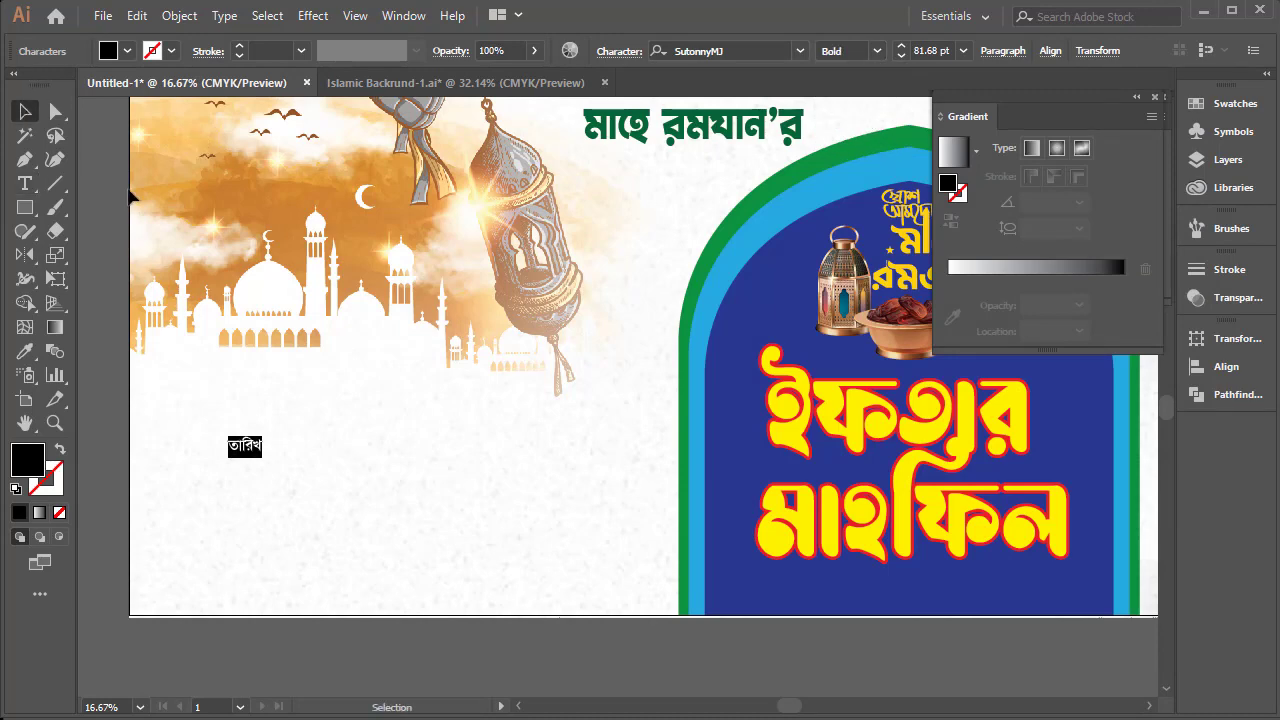
pyautogui.click(375, 447)
# Draw a wide black rectangle over "তারিখ" and round all four of its corners
pyautogui.keyDown('ctrl'); pyautogui.click(393, 394); pyautogui.keyUp('ctrl')
pyautogui.keyDown('ctrl'); pyautogui.click(396, 394); pyautogui.keyUp('ctrl')
pyautogui.moveTo(524, 413)
pyautogui.mouseDown()
pyautogui.moveTo(237, 303)
pyautogui.moveTo(188, 304)
pyautogui.mouseUp()
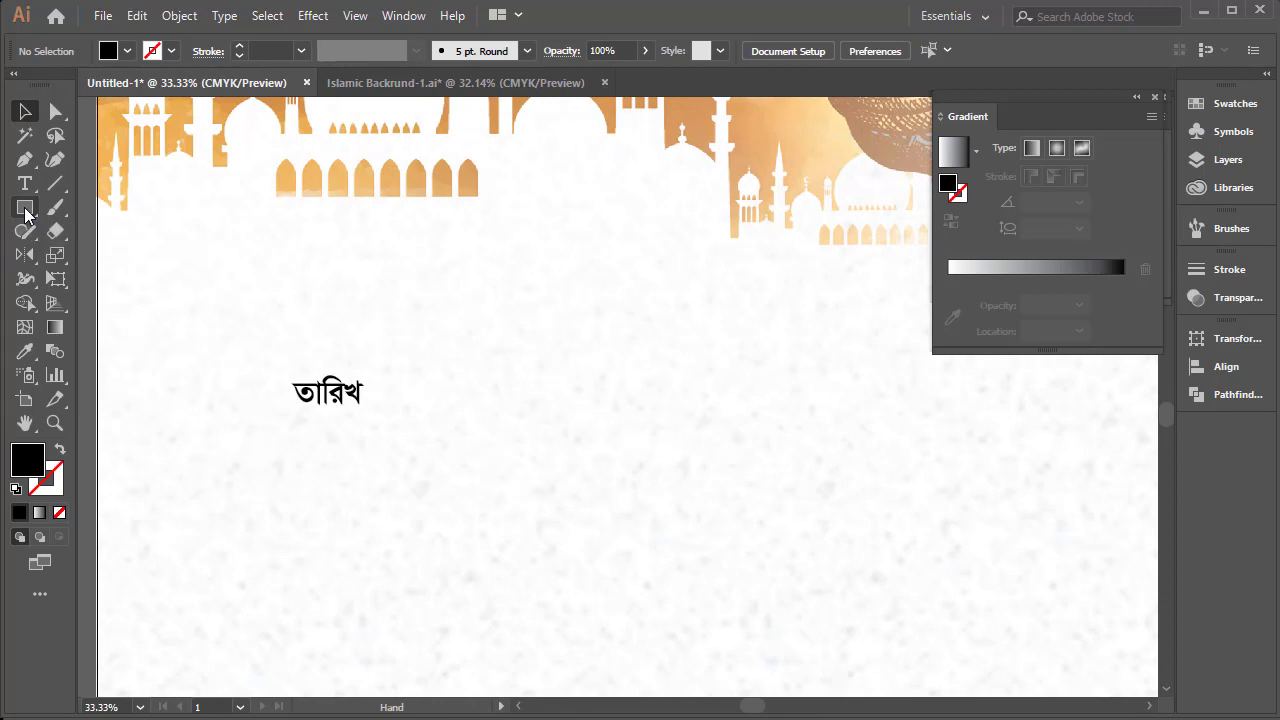
pyautogui.click(25, 209)
pyautogui.moveTo(268, 357); pyautogui.dragTo(714, 432)
pyautogui.click(24, 114)
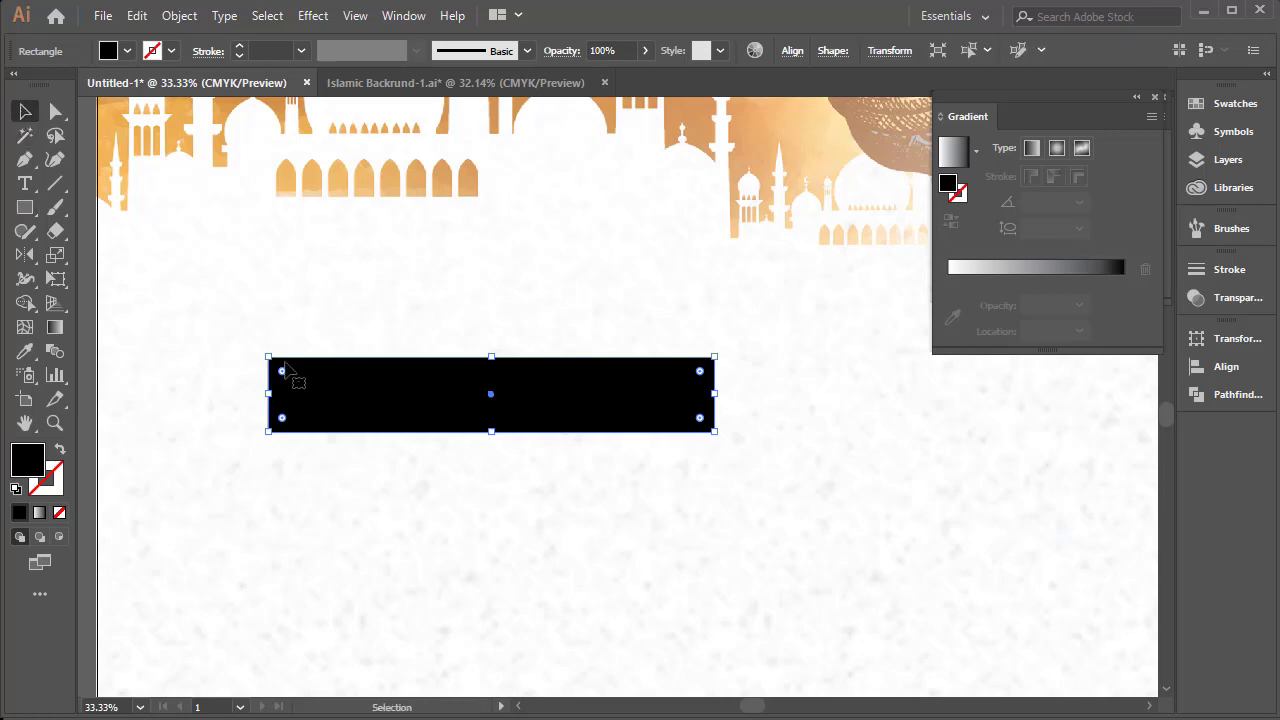
pyautogui.moveTo(283, 372)
pyautogui.mouseDown()
pyautogui.moveTo(299, 378)
pyautogui.moveTo(284, 372)
pyautogui.mouseUp()
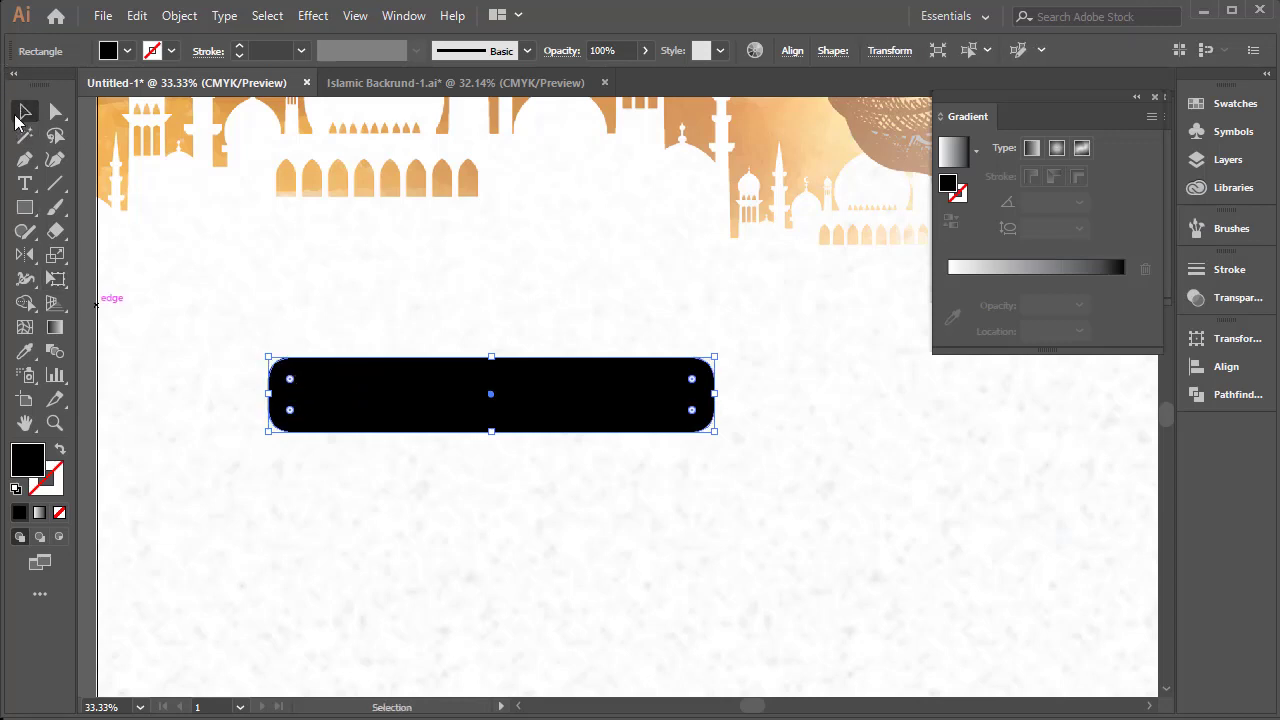
# Draw a slanted line about 3.76 in long at 241° across the left third of the rounded bar
pyautogui.click(52, 188)
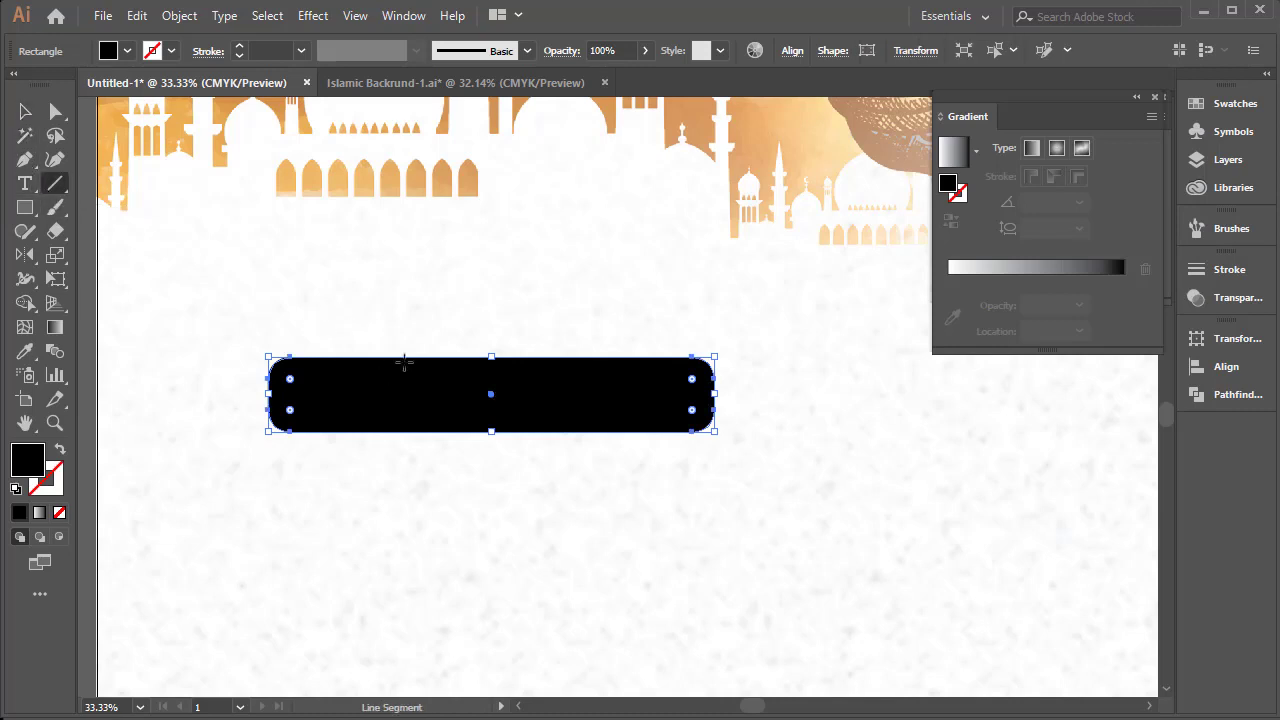
pyautogui.moveTo(420, 345); pyautogui.dragTo(361, 449)
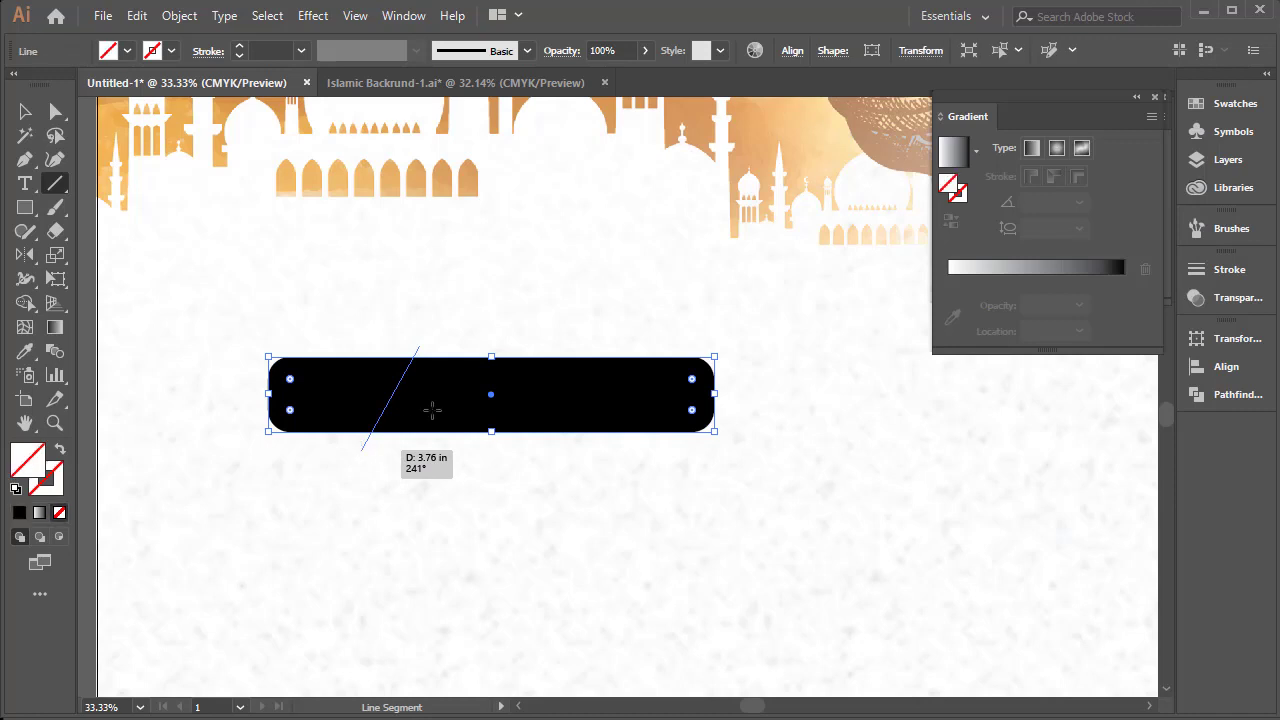
pyautogui.click(25, 111)
pyautogui.click(455, 385)
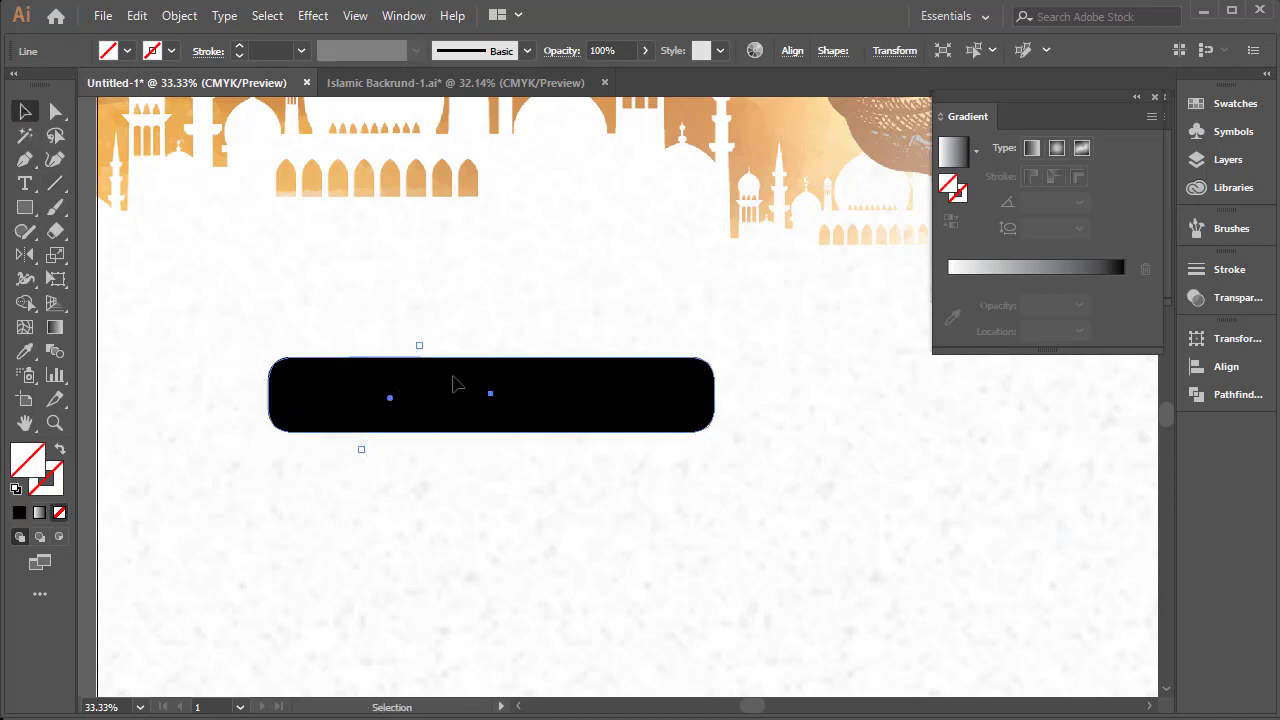
pyautogui.hotkey('ctrl', 'shift', 'a')
# Select the bar together with the slanted line and split off the bar's left part using Shape Builder
pyautogui.moveTo(485, 312); pyautogui.dragTo(363, 395)
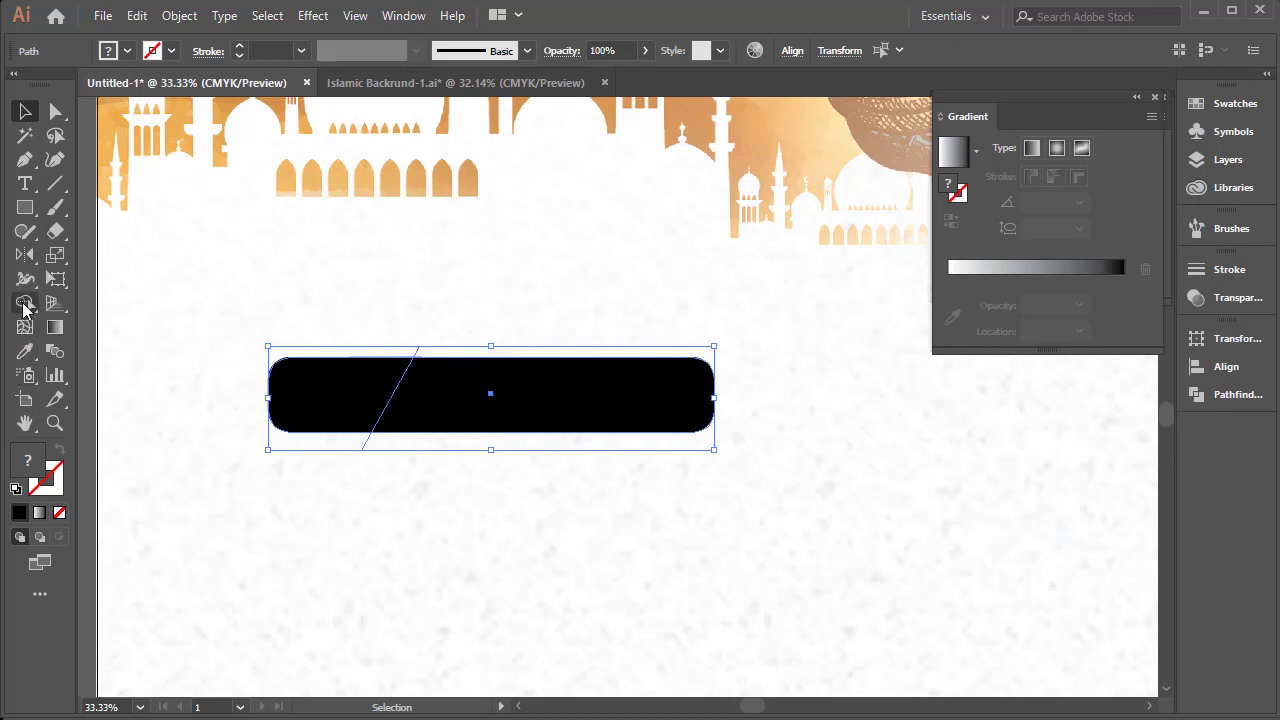
pyautogui.click(25, 306)
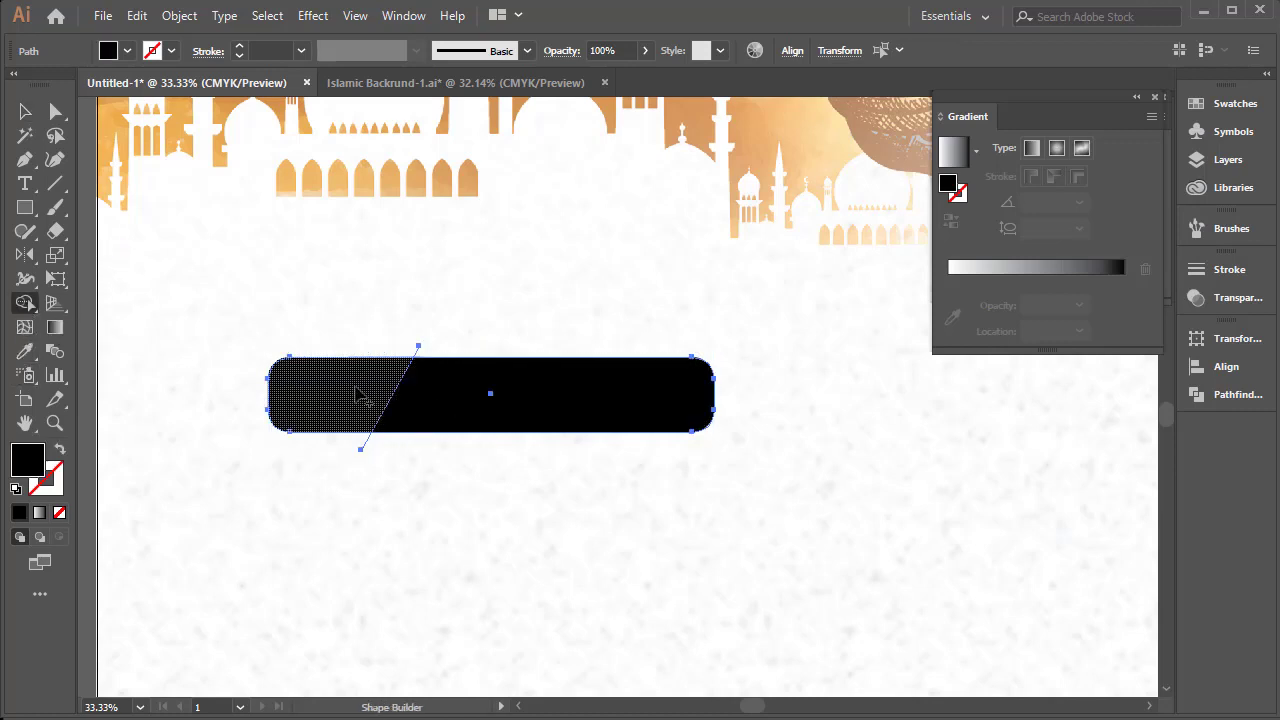
pyautogui.moveTo(362, 397); pyautogui.dragTo(257, 380)
pyautogui.click(25, 111)
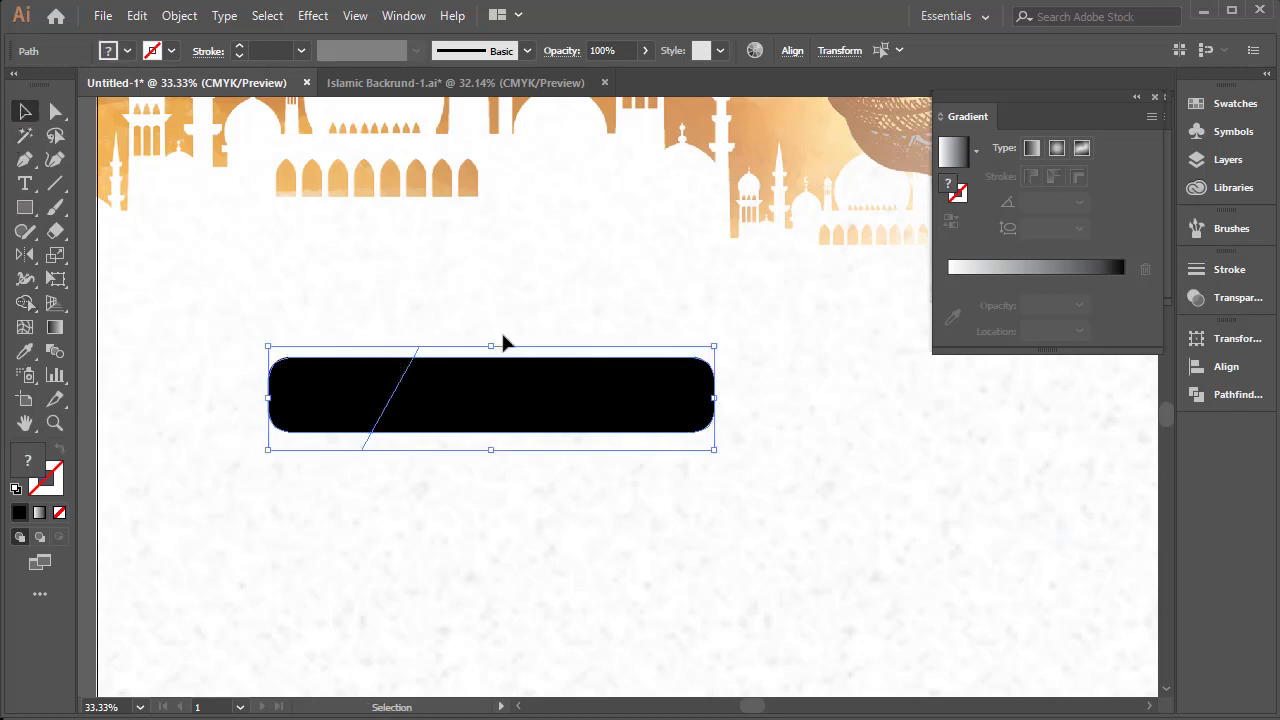
# Delete the leftover ends of the slanted line above and below the bar
pyautogui.click(491, 314)
pyautogui.click(495, 381)
pyautogui.keyDown('shift'); pyautogui.moveTo(486, 321); pyautogui.dragTo(392, 350); pyautogui.keyUp('shift')
pyautogui.moveTo(440, 487); pyautogui.dragTo(330, 442)
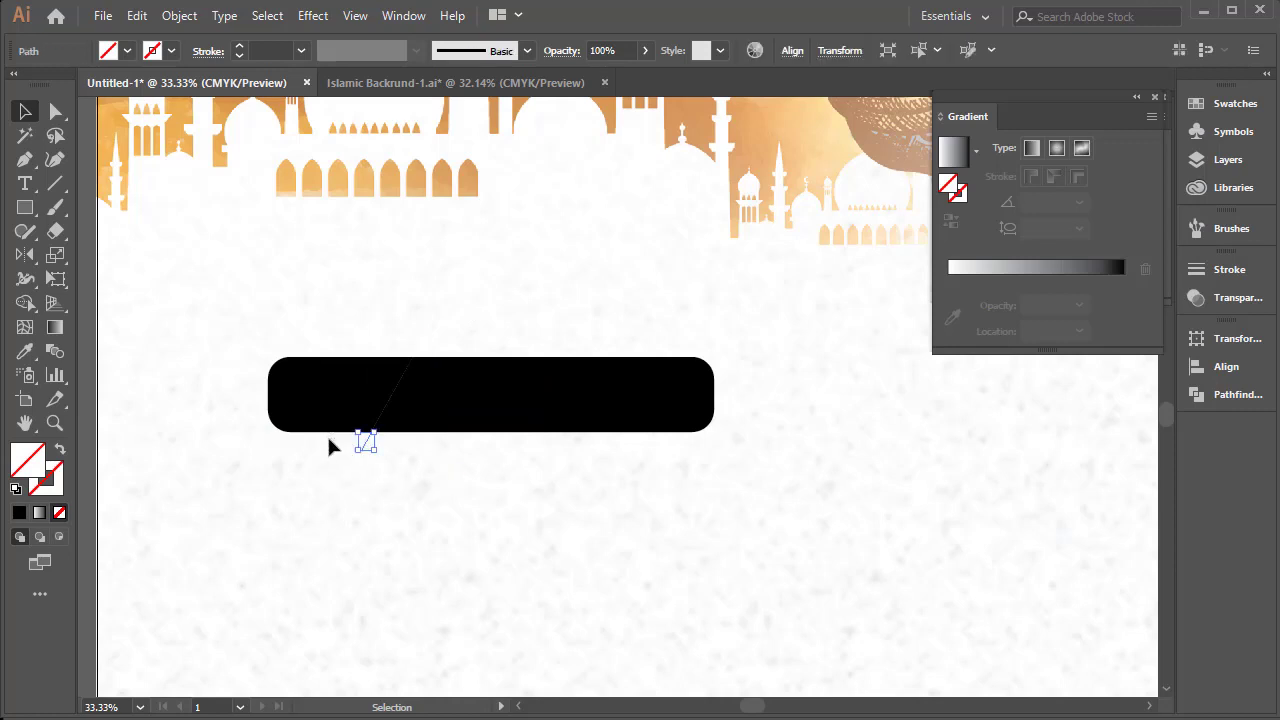
pyautogui.press('Delete')
# Enlarge the bar's left piece so it stands taller than the rest and adjust its position
pyautogui.click(354, 388)
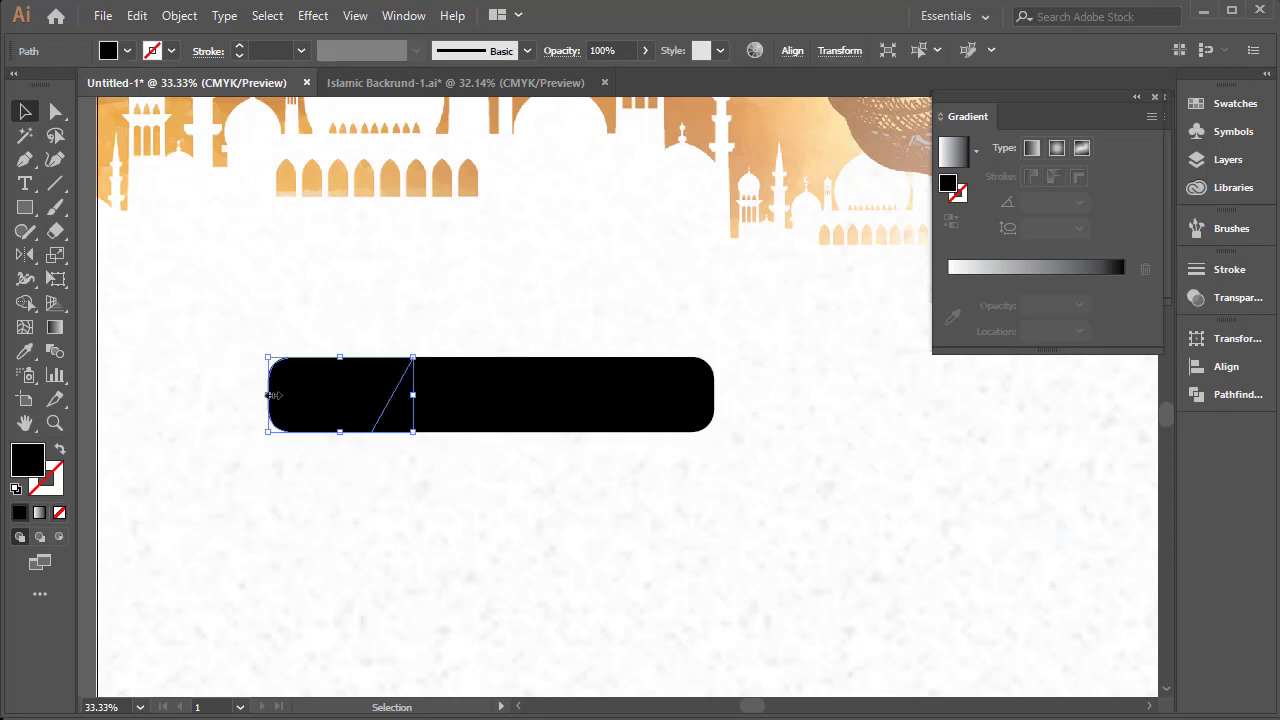
pyautogui.moveTo(268, 395); pyautogui.dragTo(207, 402)
pyautogui.moveTo(309, 420)
pyautogui.mouseDown()
pyautogui.moveTo(331, 414)
pyautogui.moveTo(315, 403)
pyautogui.mouseUp()
# Fill the "তারিখ" text with white and enlarge it within the bar's left piece
pyautogui.moveTo(277, 316); pyautogui.dragTo(335, 428)
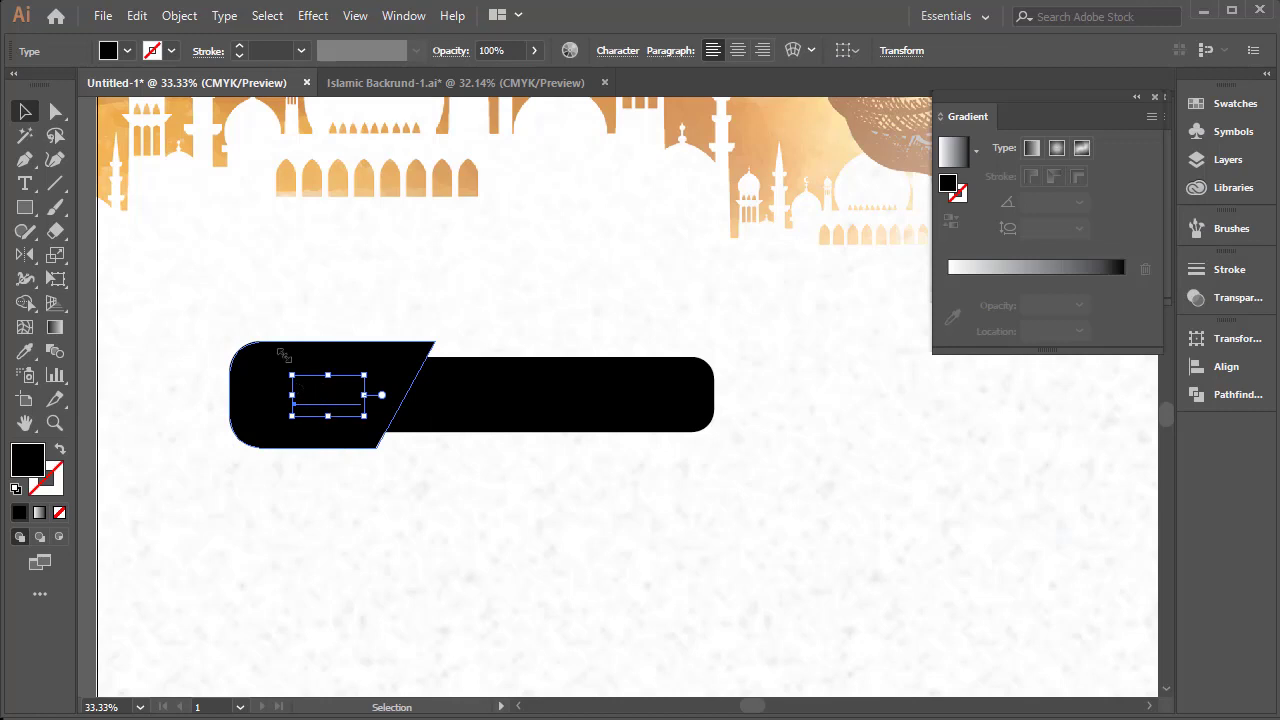
pyautogui.click(126, 51)
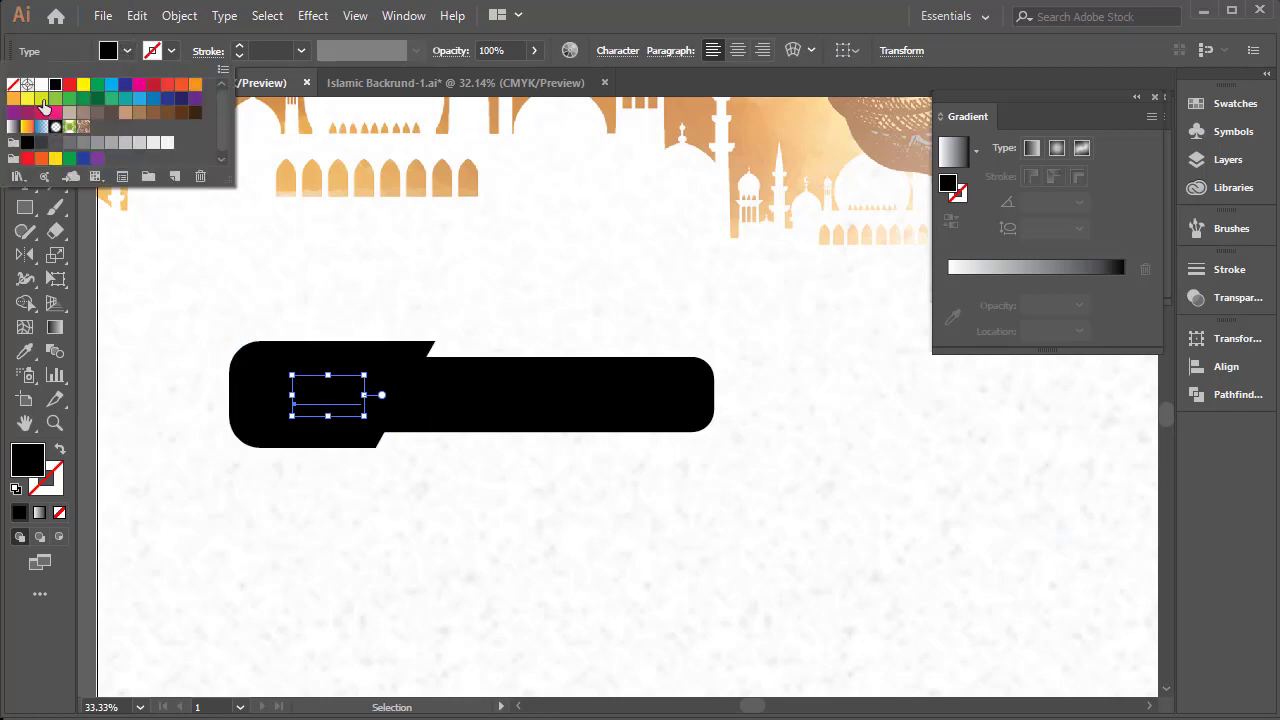
pyautogui.click(41, 85)
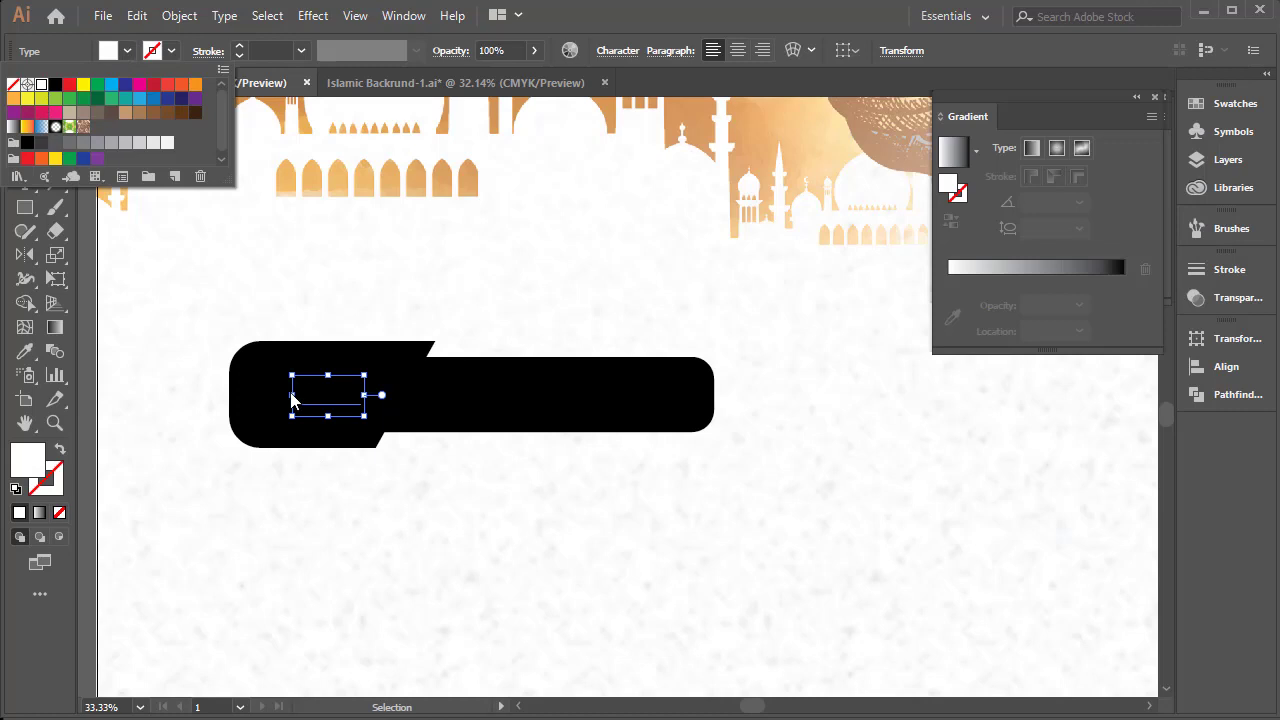
pyautogui.click(291, 400)
pyautogui.moveTo(292, 395); pyautogui.dragTo(268, 396)
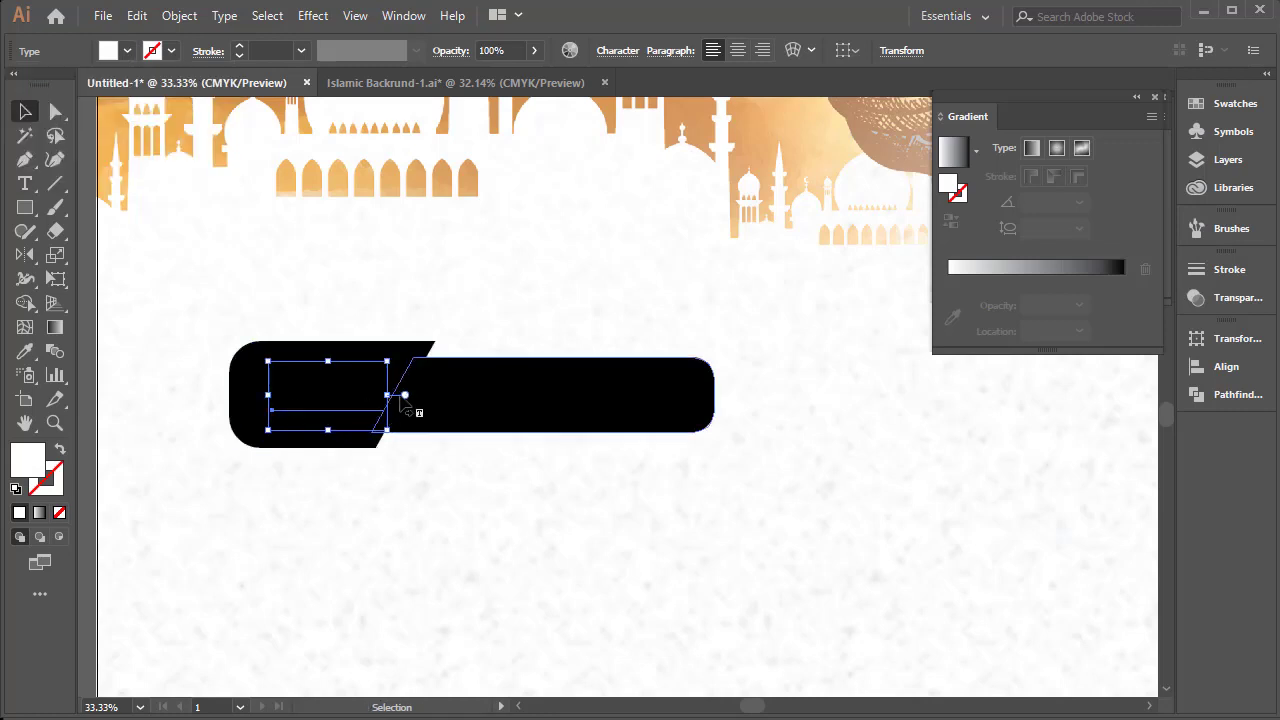
# Bring "তারিখ" to the front, fit it inside the bar's left piece, and deselect it
pyautogui.rightClick(347, 387)
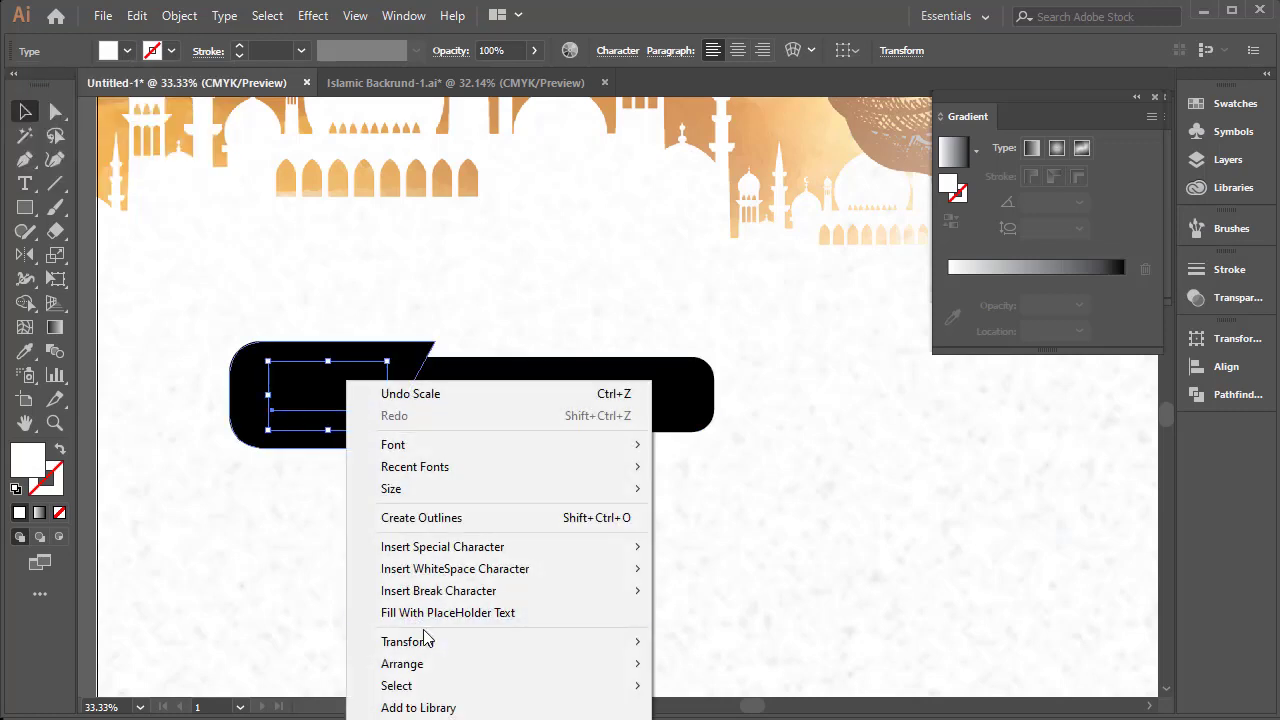
pyautogui.moveTo(430, 651)
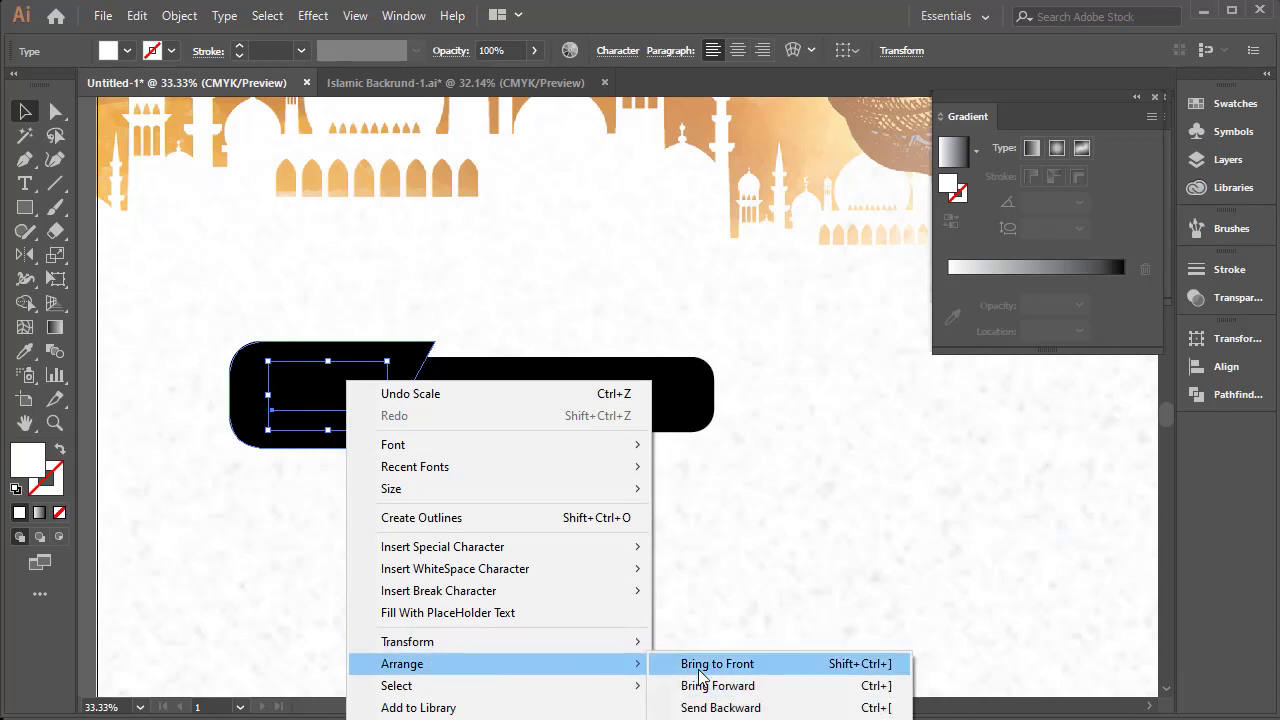
pyautogui.click(700, 667)
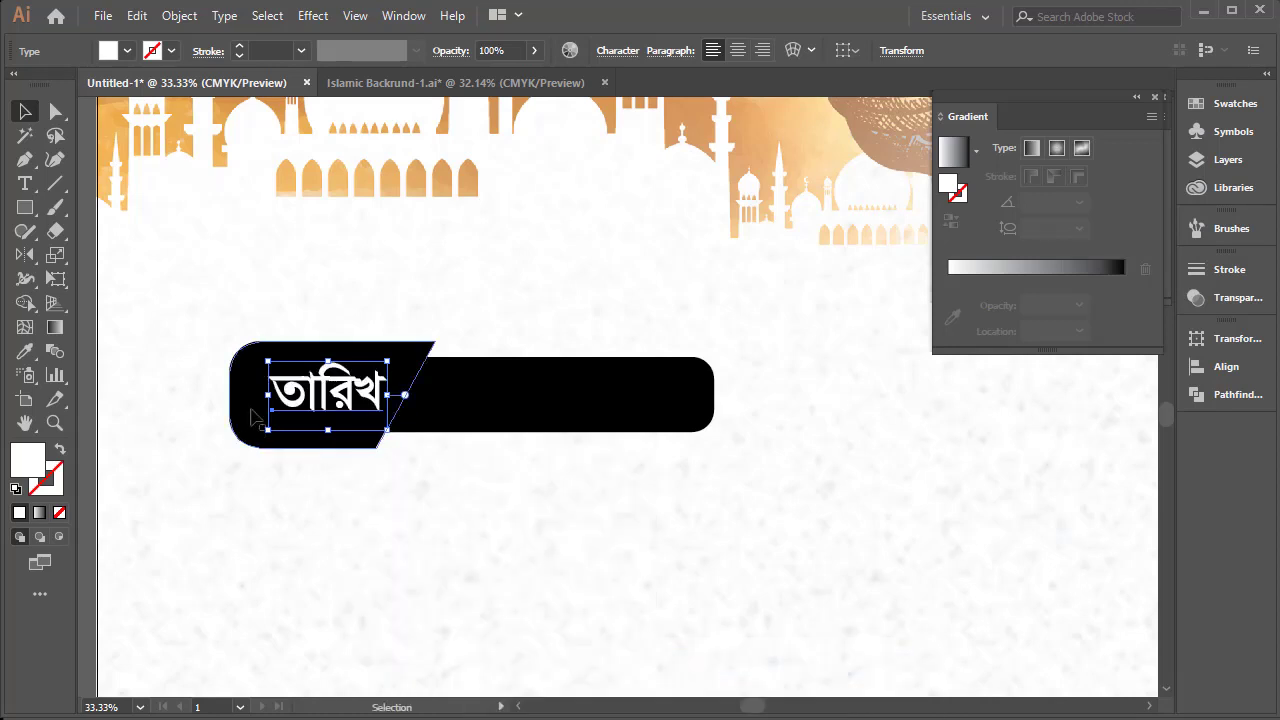
pyautogui.click(545, 400)
pyautogui.moveTo(380, 395); pyautogui.dragTo(343, 400)
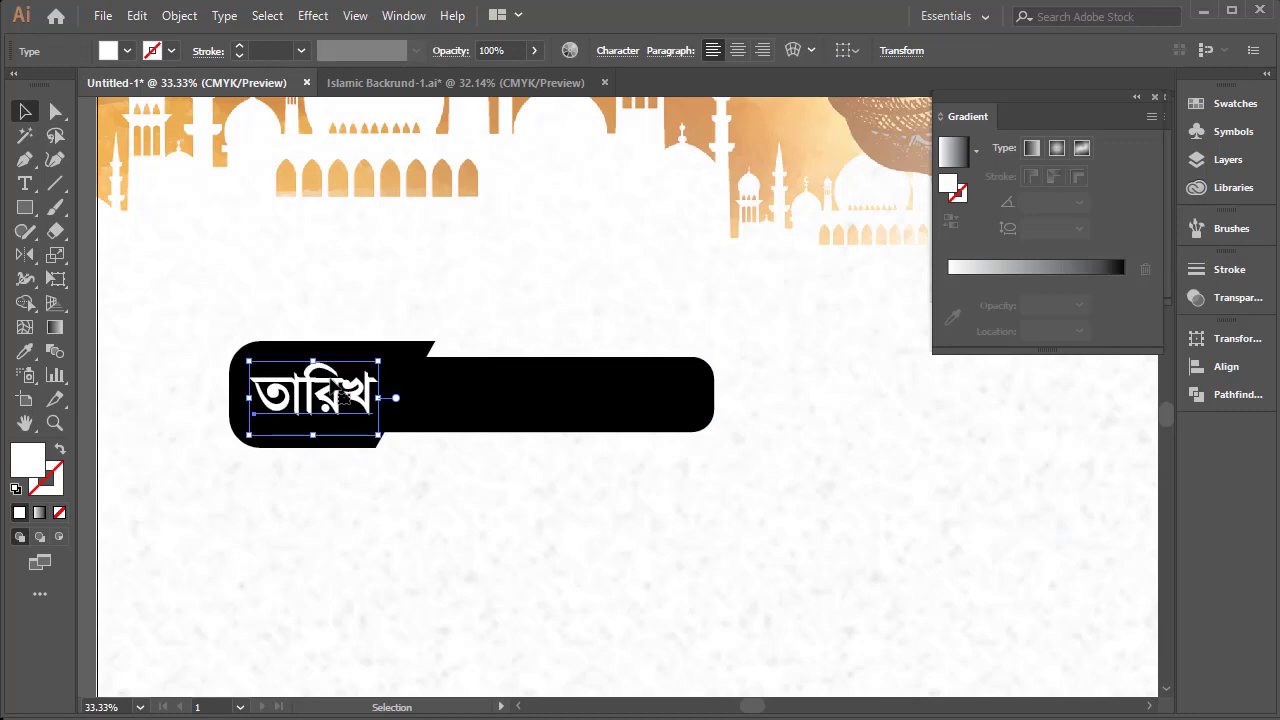
pyautogui.click(446, 314)
# Enlarge the bar's longer right piece by extending it to the right, and deselect it
pyautogui.click(713, 397)
pyautogui.moveTo(713, 397); pyautogui.dragTo(767, 400)
pyautogui.click(390, 337)
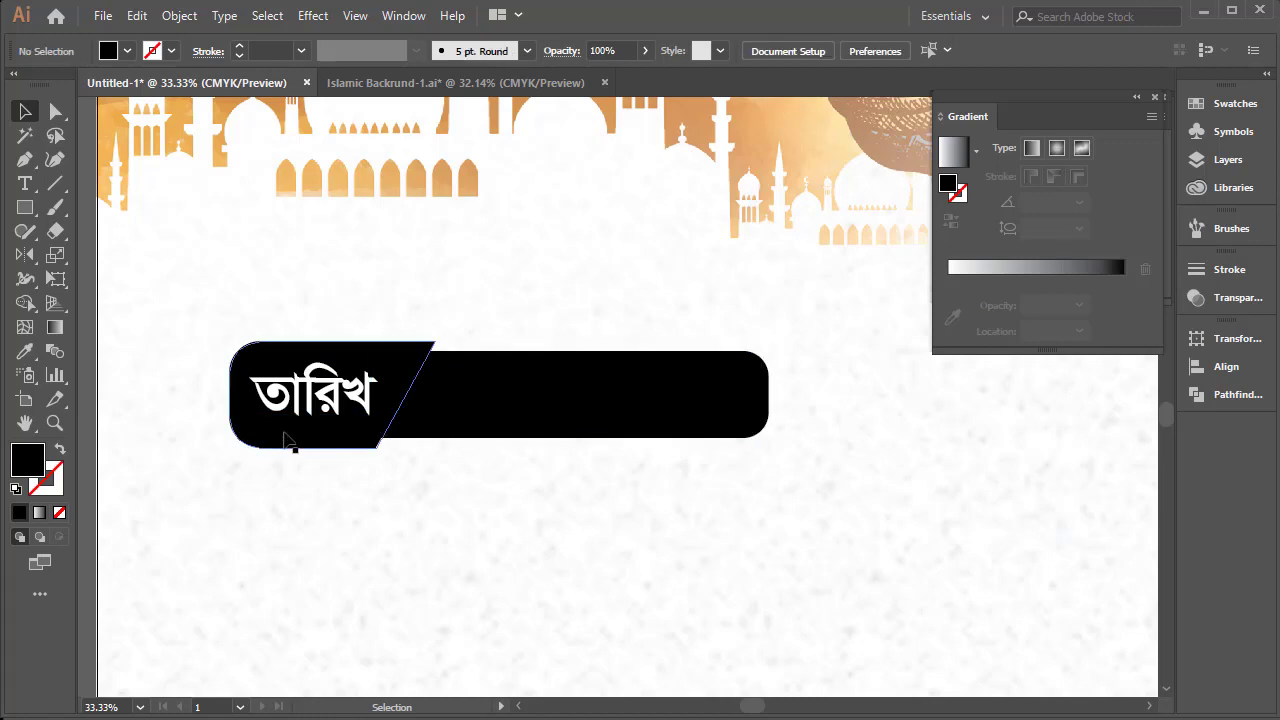
# Fill the left piece behind "তারিখ" with dark blue, C=100 M=95 Y=5 K=0
pyautogui.click(248, 428)
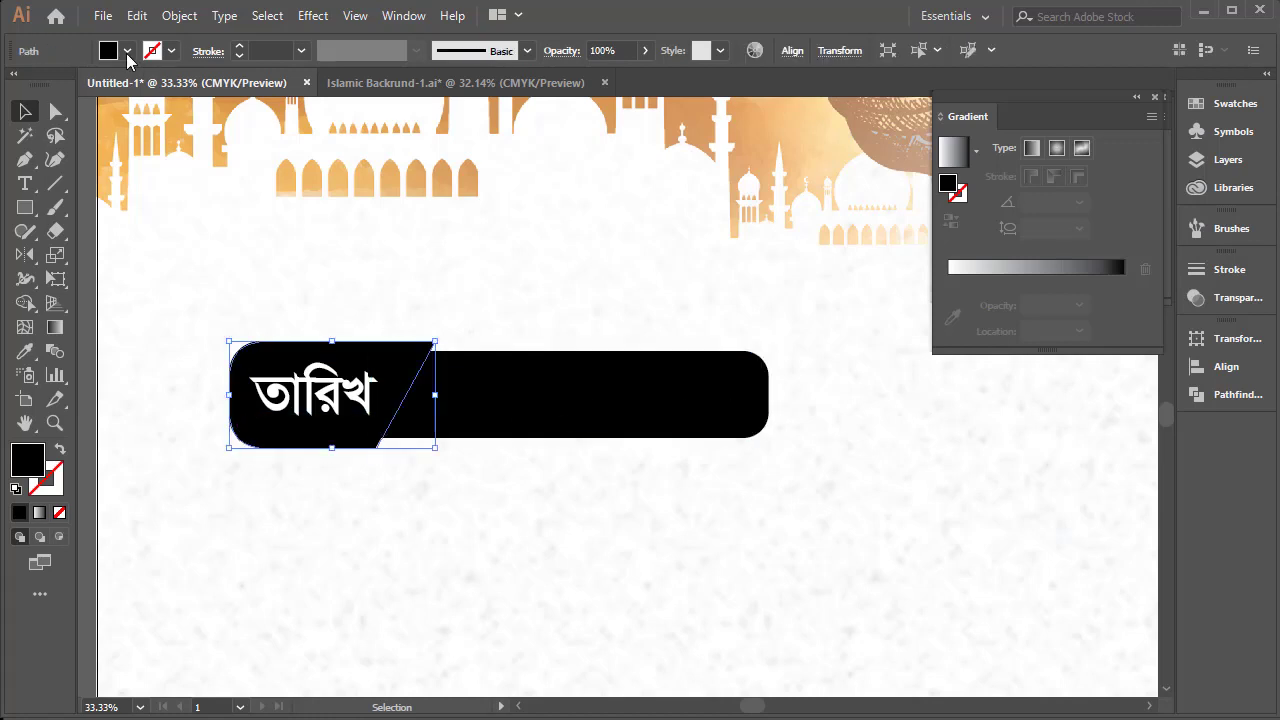
pyautogui.click(127, 52)
pyautogui.click(156, 103)
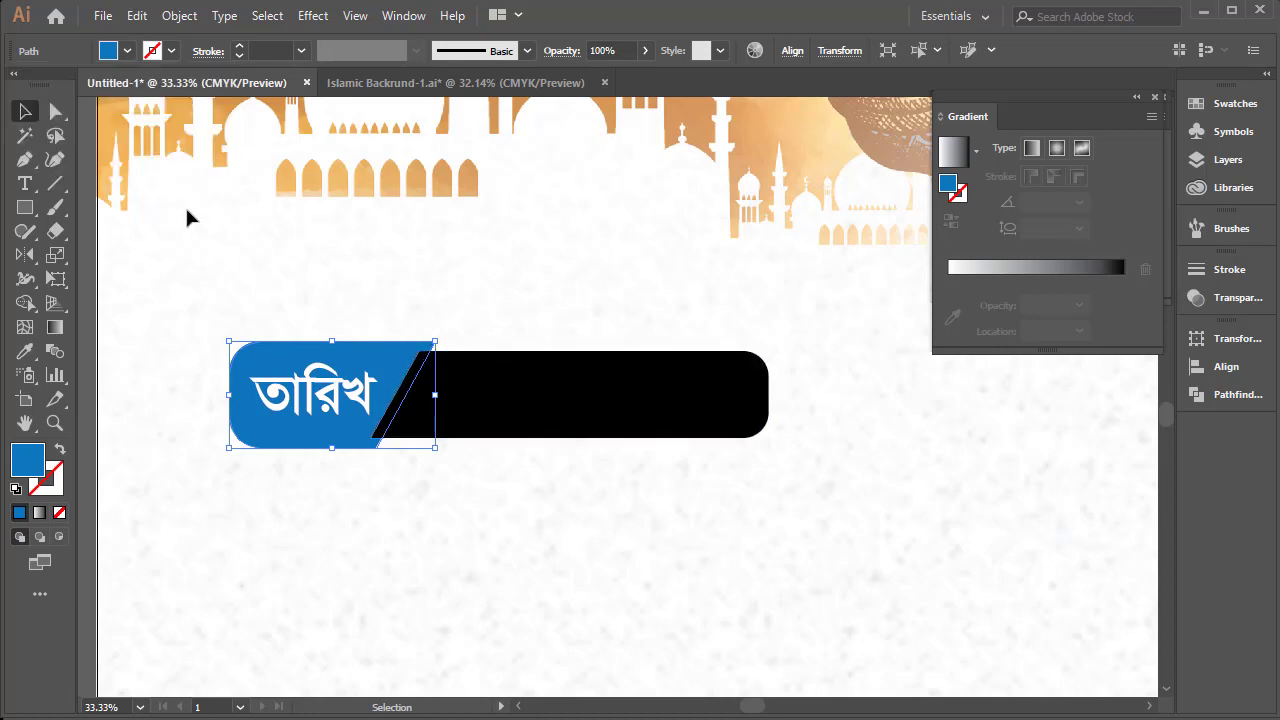
pyautogui.click(127, 52)
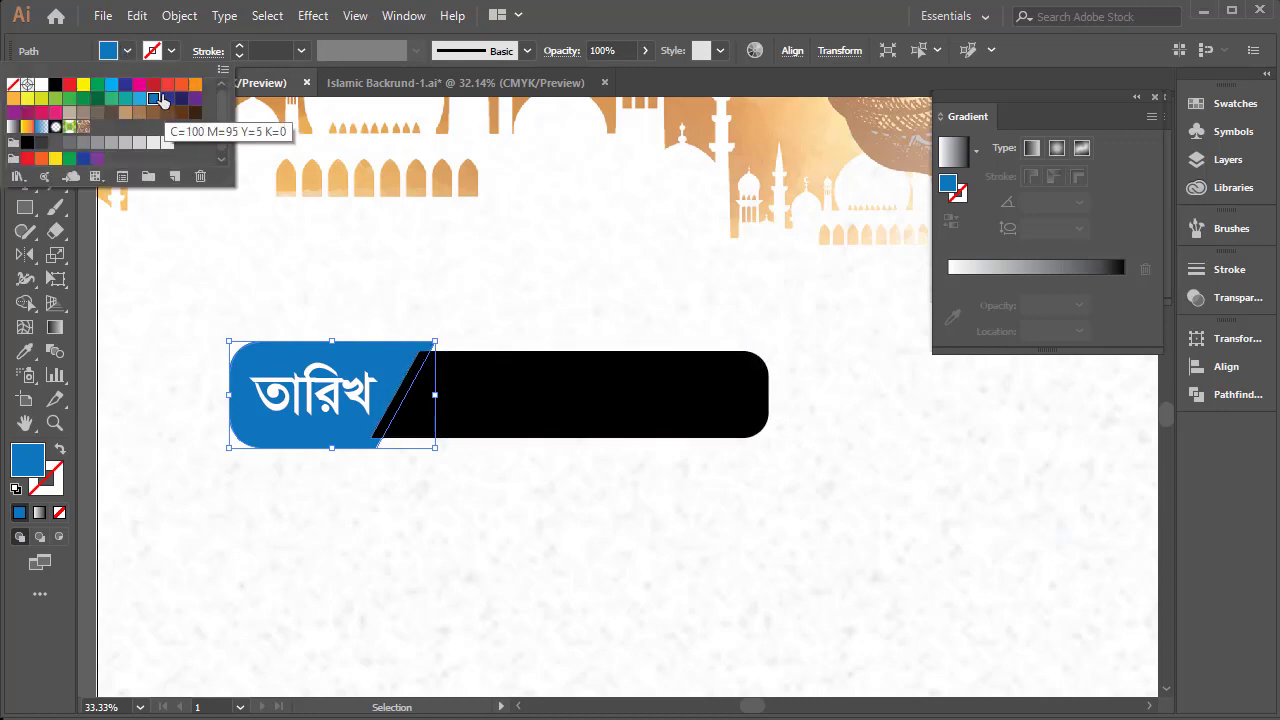
pyautogui.click(165, 100)
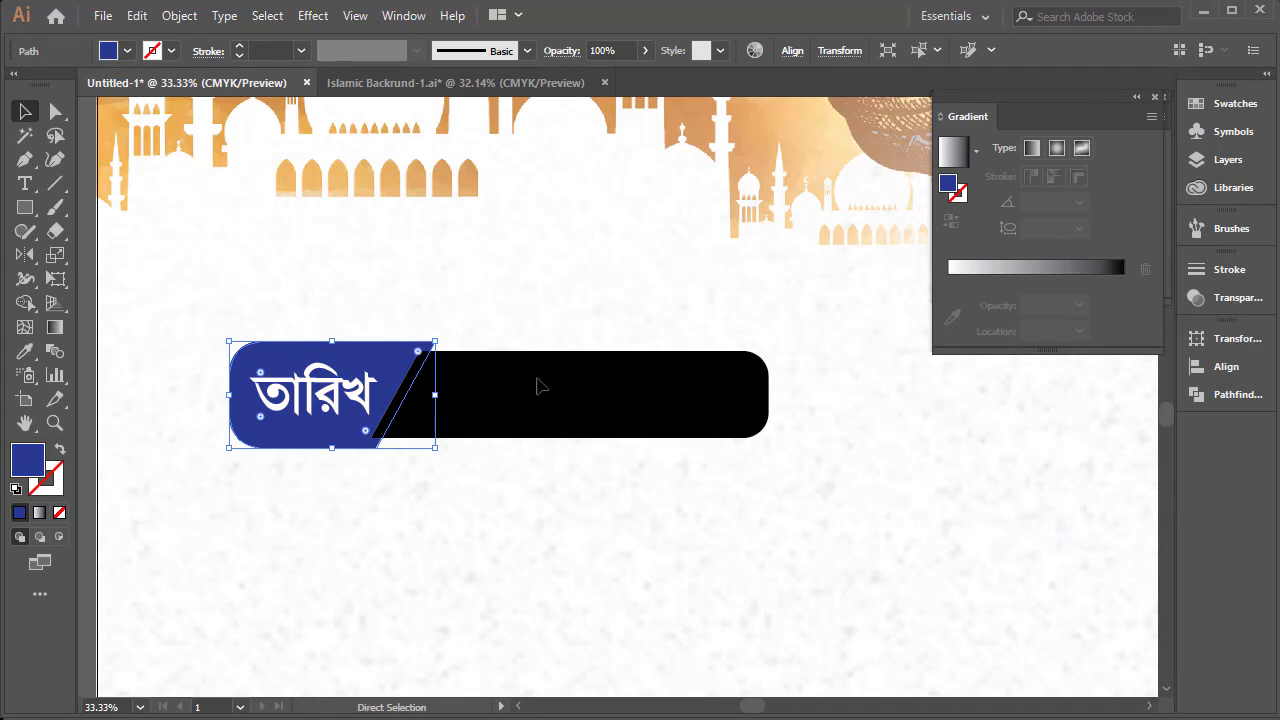
# Fill the bar's longer right piece with green and enlarge it slightly to the right
pyautogui.click(555, 430)
pyautogui.click(127, 51)
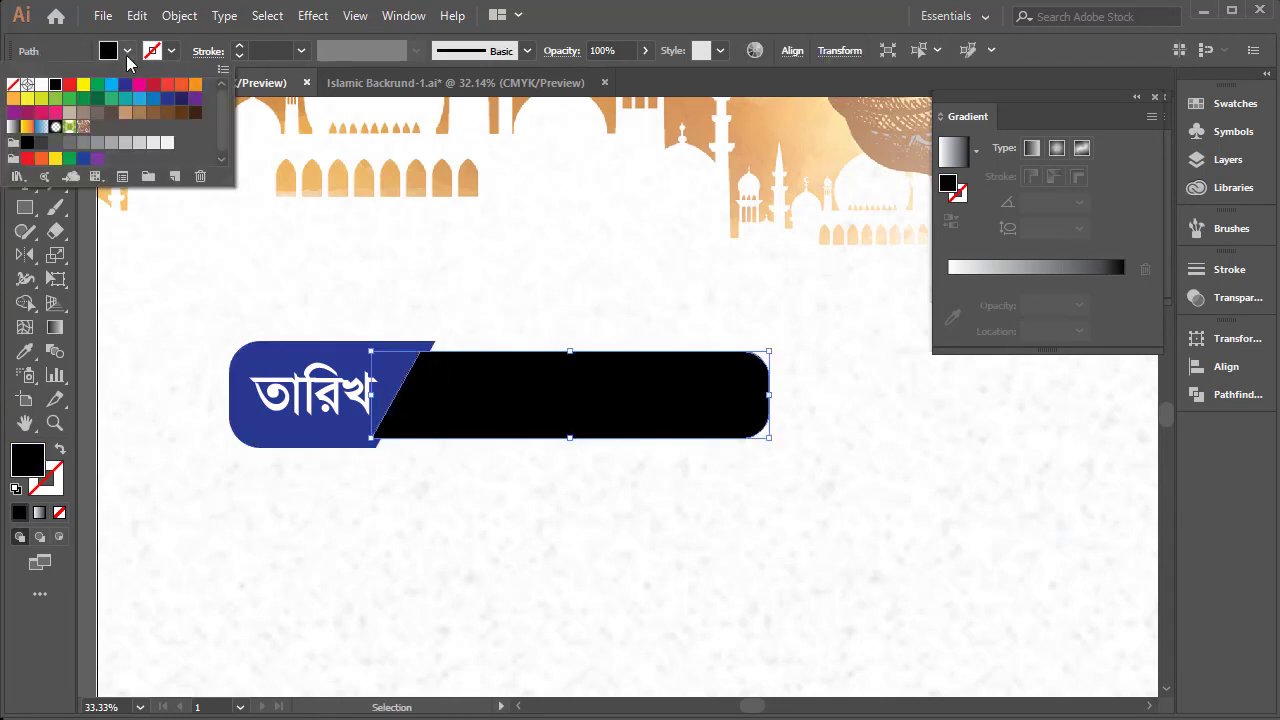
pyautogui.click(154, 99)
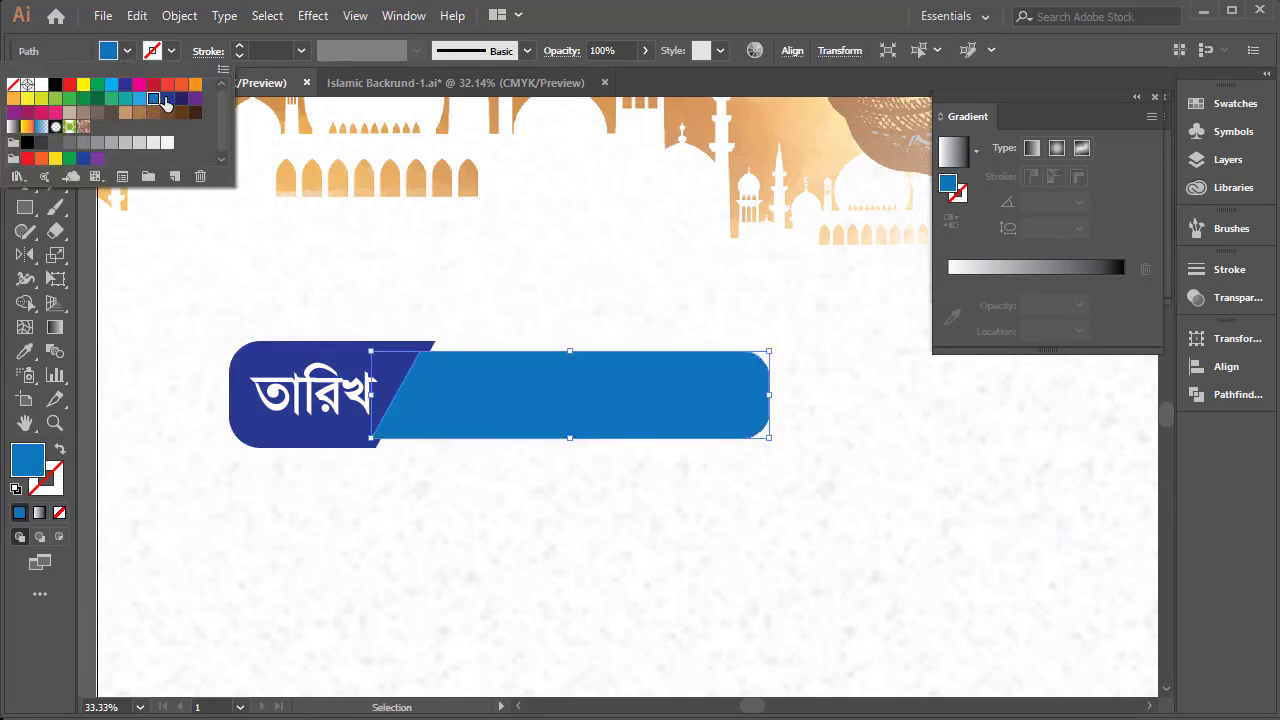
pyautogui.click(168, 98)
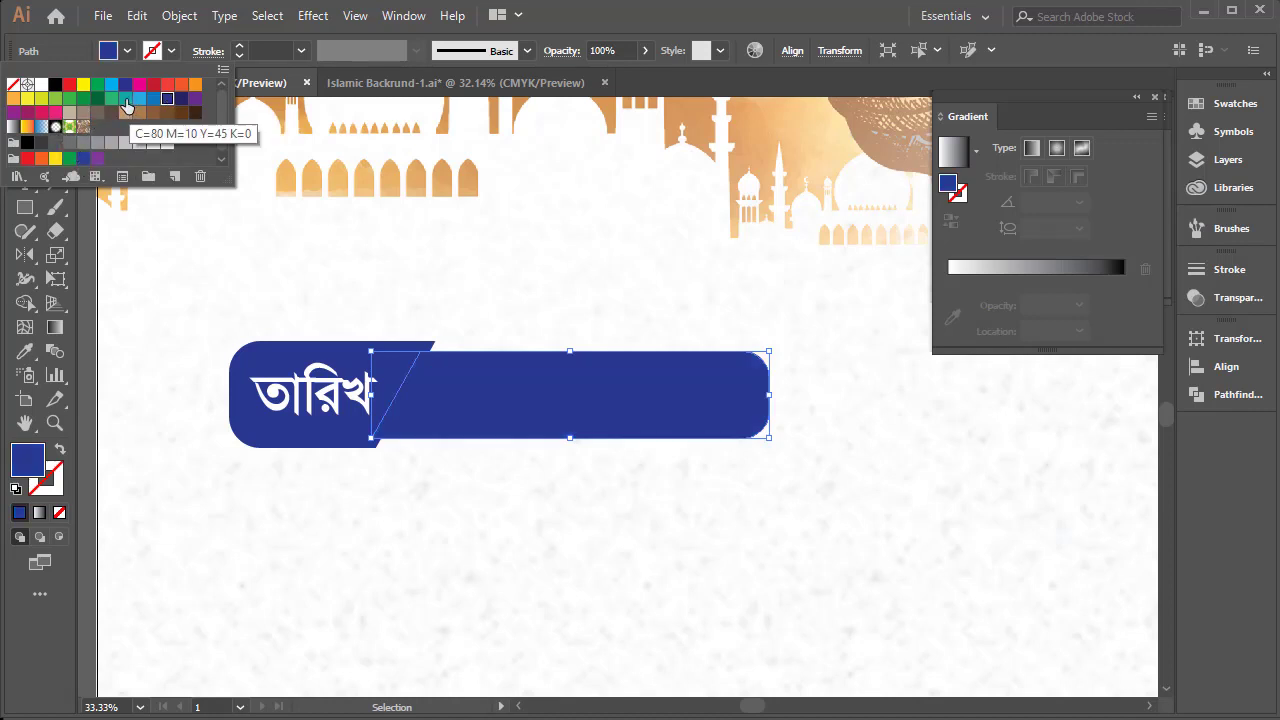
pyautogui.click(125, 99)
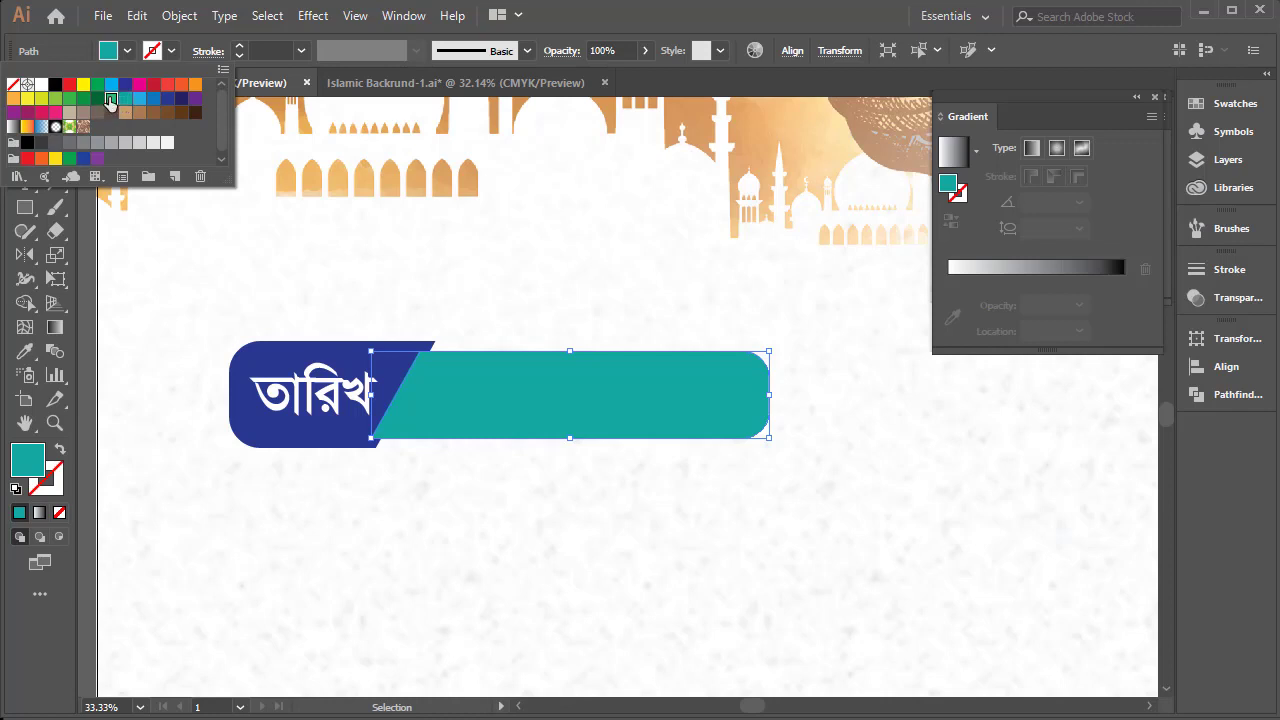
pyautogui.click(110, 99)
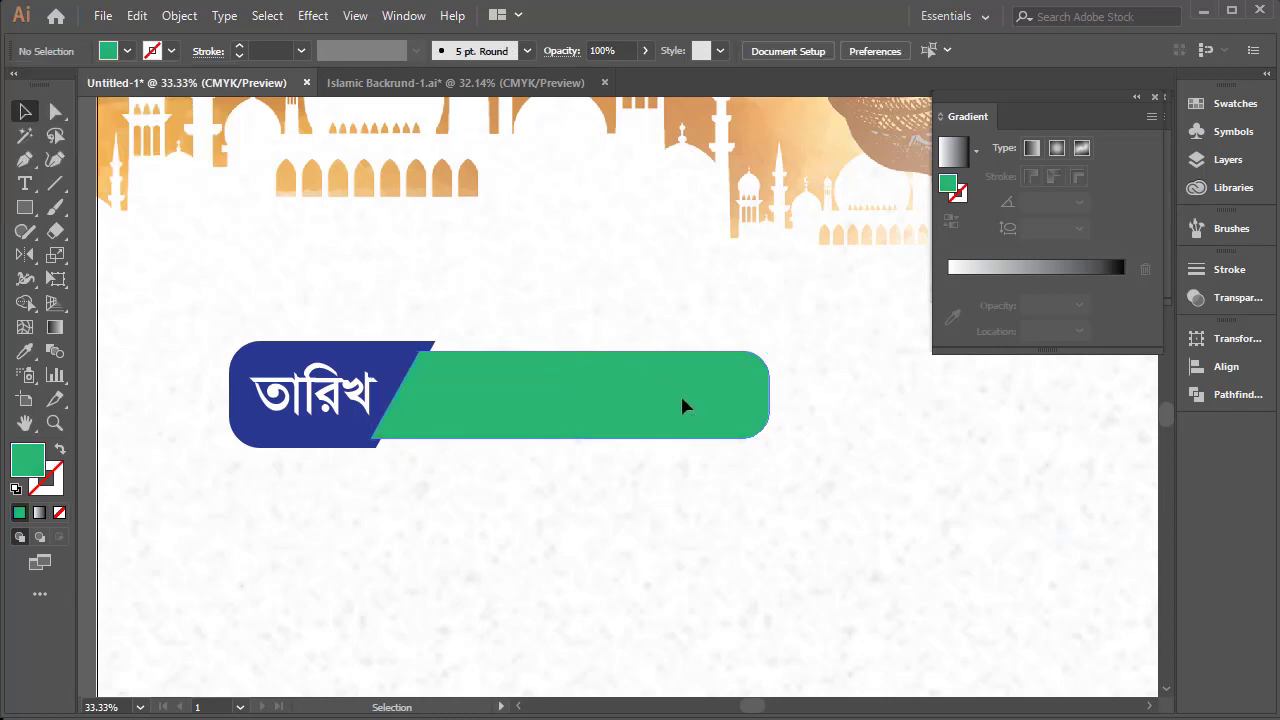
pyautogui.moveTo(769, 395); pyautogui.dragTo(787, 395)
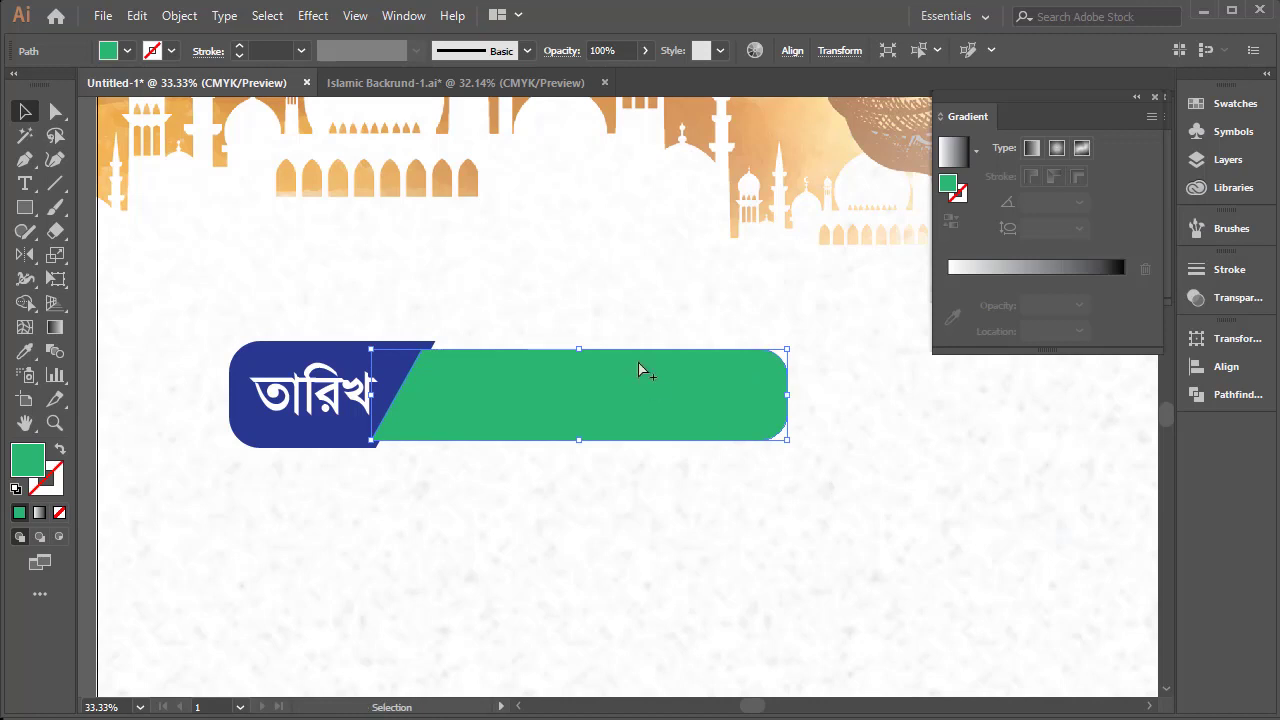
# Deselect the green piece and examine the whole "তারিখ" bar, both within the banner layout and close up
pyautogui.doubleClick(603, 363)
pyautogui.doubleClick(573, 300)
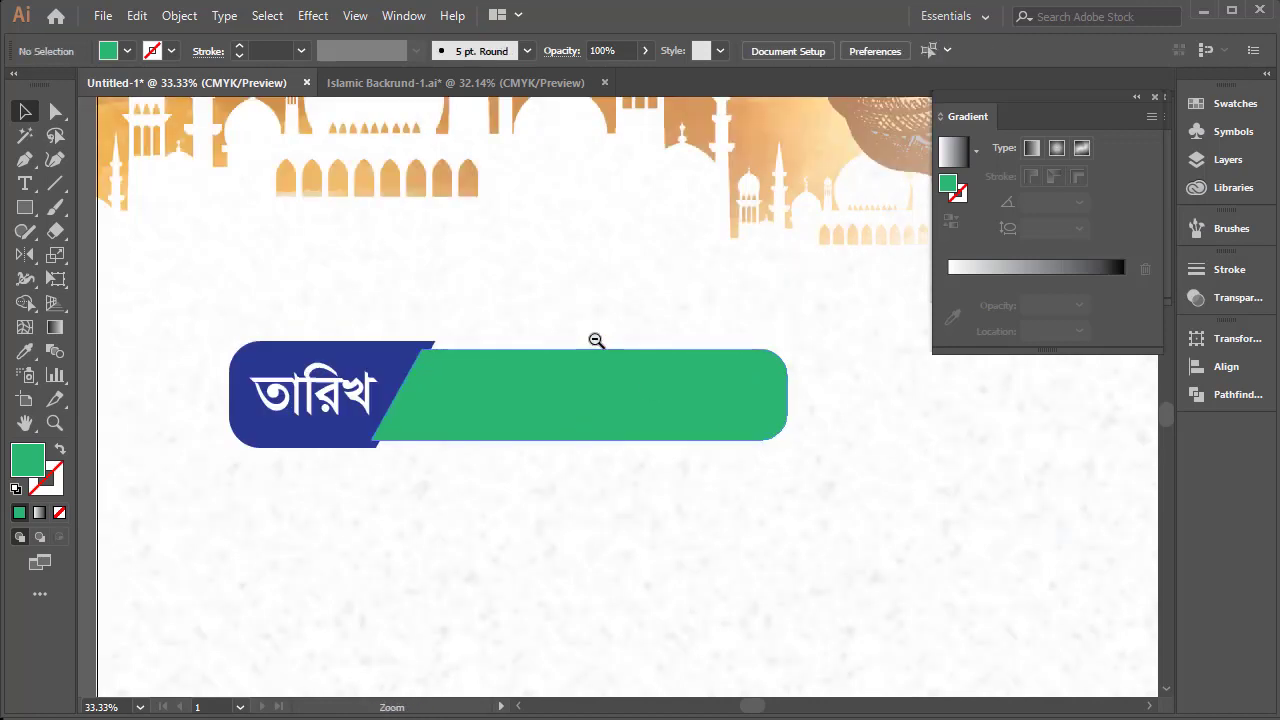
pyautogui.keyDown('ctrl'); pyautogui.keyDown('alt'); pyautogui.click(597, 341); pyautogui.keyUp('alt'); pyautogui.keyUp('ctrl')
pyautogui.keyDown('ctrl'); pyautogui.keyDown('alt'); pyautogui.click(597, 341); pyautogui.keyUp('alt'); pyautogui.keyUp('ctrl')
pyautogui.moveTo(688, 530); pyautogui.dragTo(553, 446)
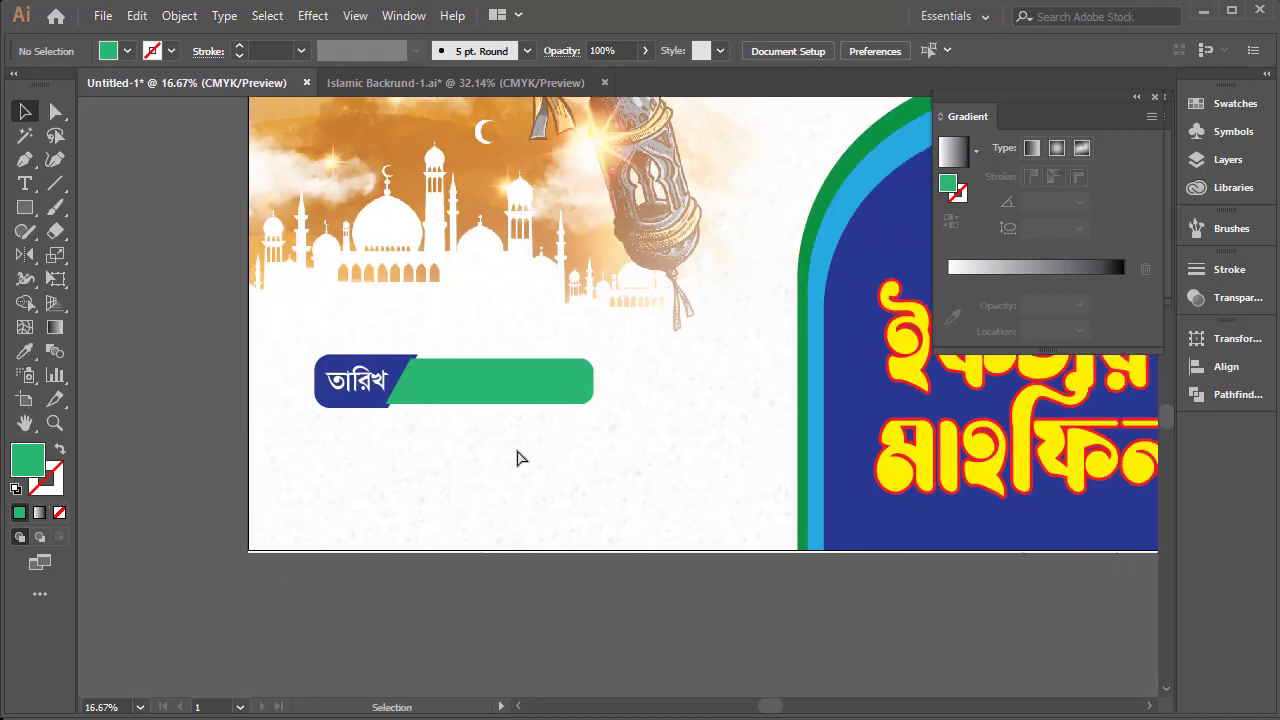
pyautogui.moveTo(210, 300); pyautogui.dragTo(742, 487)
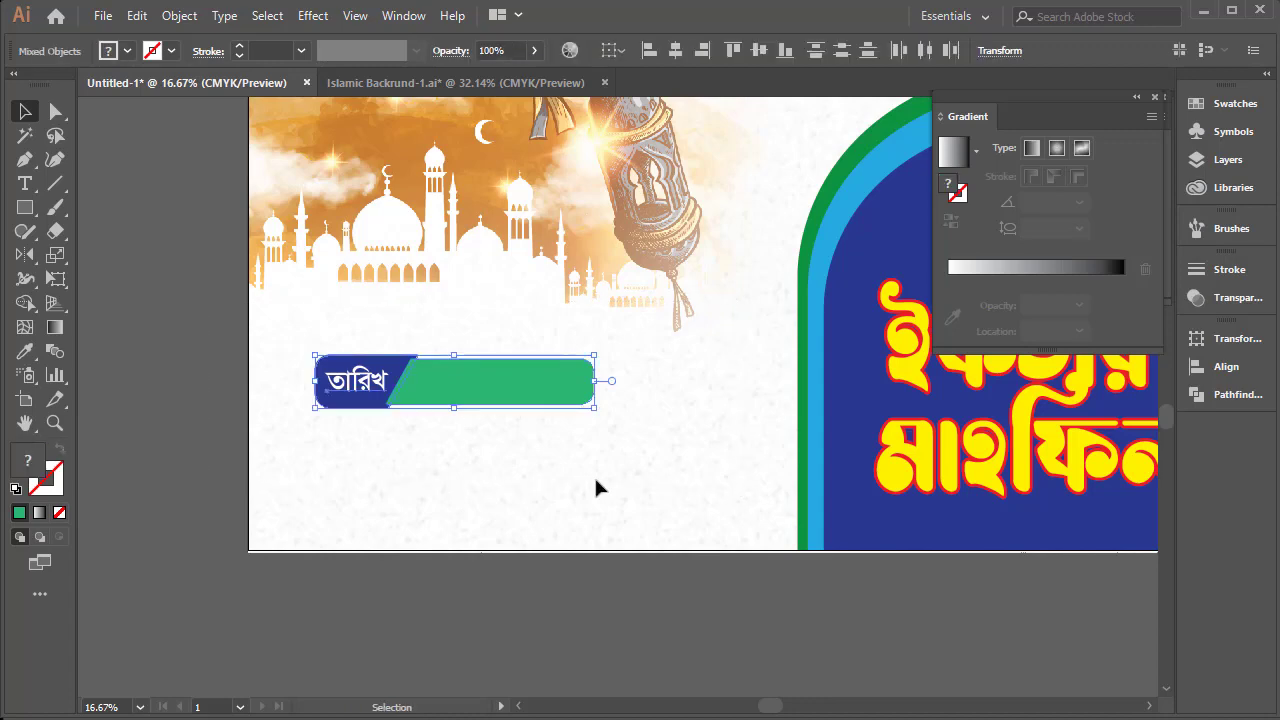
pyautogui.click(528, 411)
pyautogui.keyDown('ctrl'); pyautogui.click(520, 389); pyautogui.keyUp('ctrl')
pyautogui.keyDown('ctrl'); pyautogui.click(511, 342); pyautogui.keyUp('ctrl')
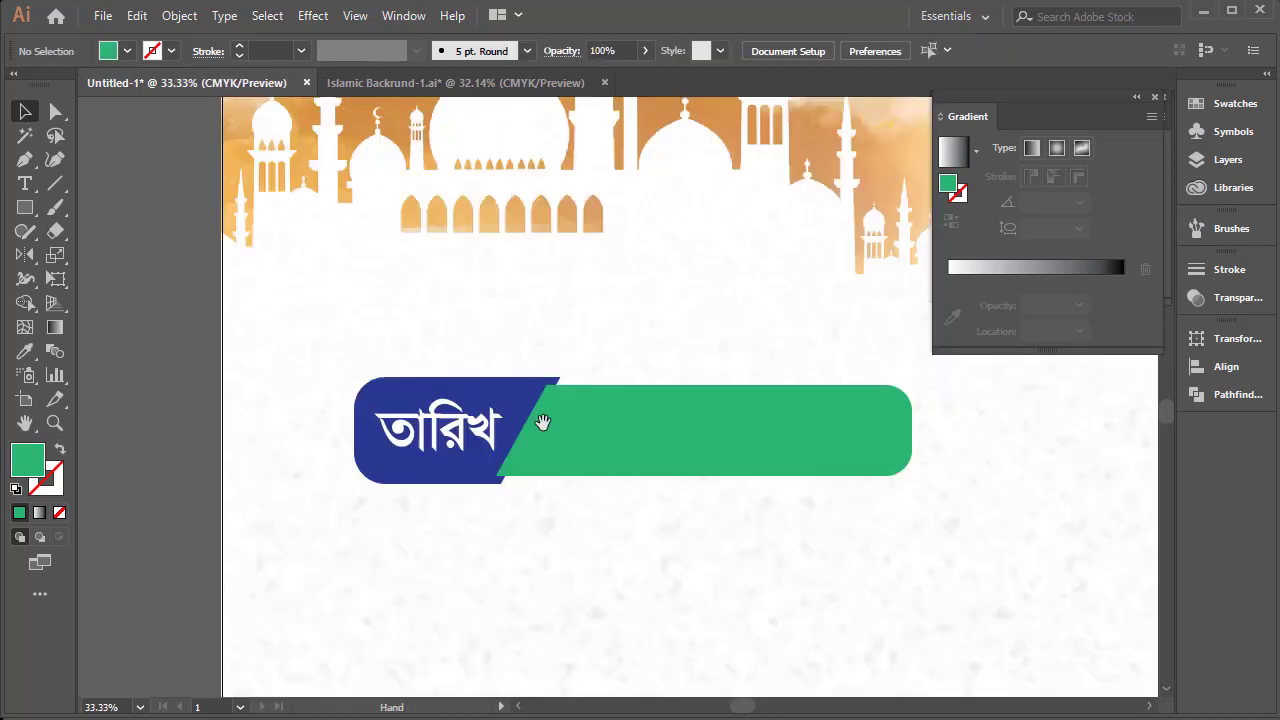
pyautogui.moveTo(542, 422); pyautogui.dragTo(420, 314)
pyautogui.click(483, 291)
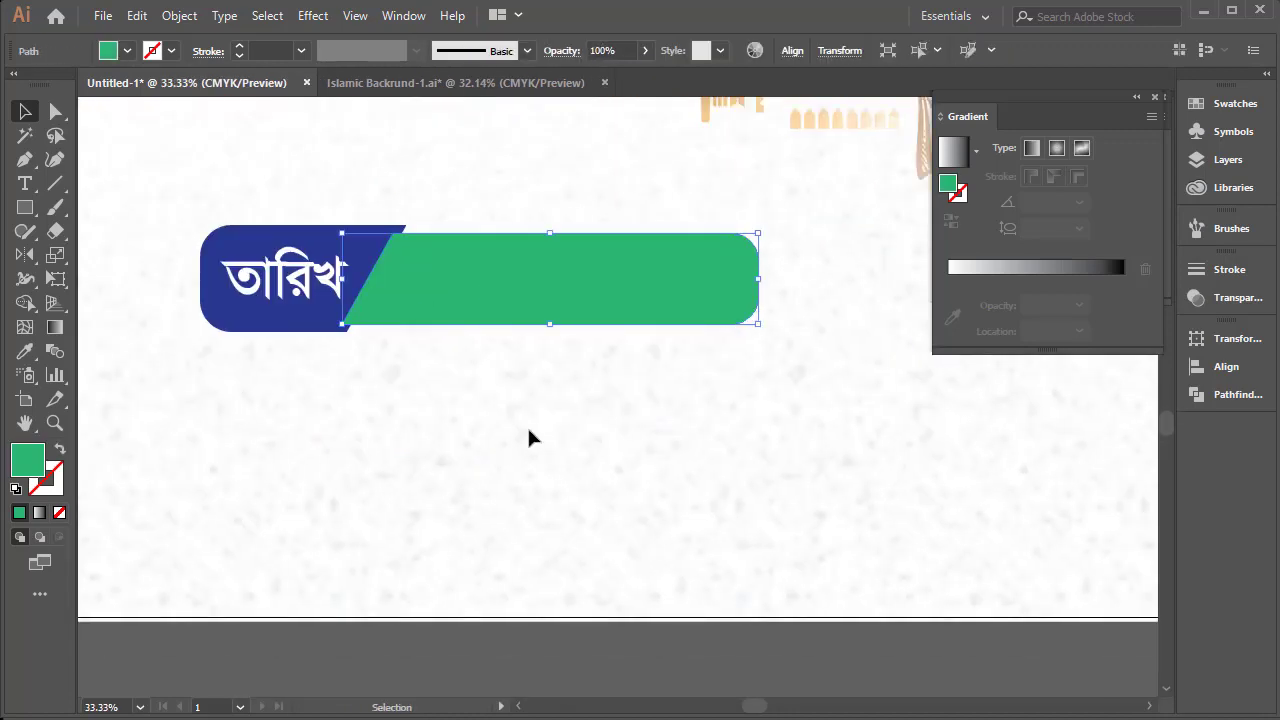
pyautogui.click(530, 437)
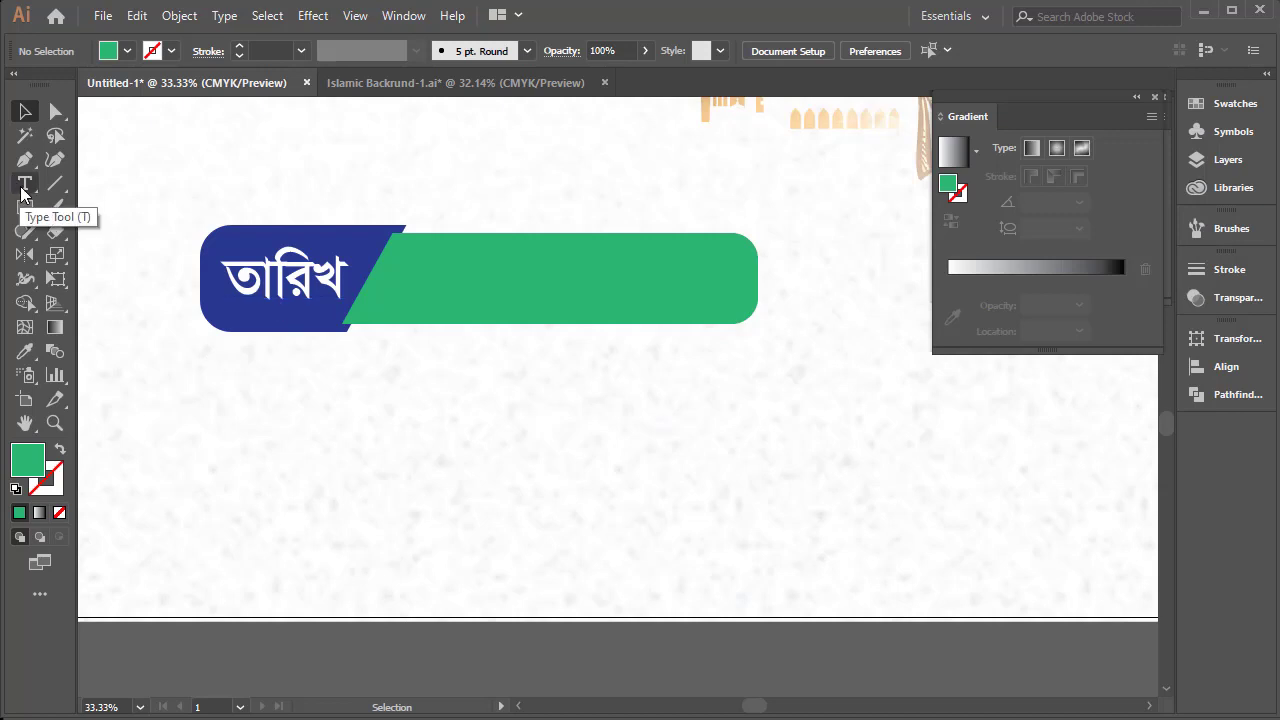
# Start a new text object with the Type tool in the empty area below the "তারিখ" bar
pyautogui.click(25, 184)
pyautogui.click(290, 462)
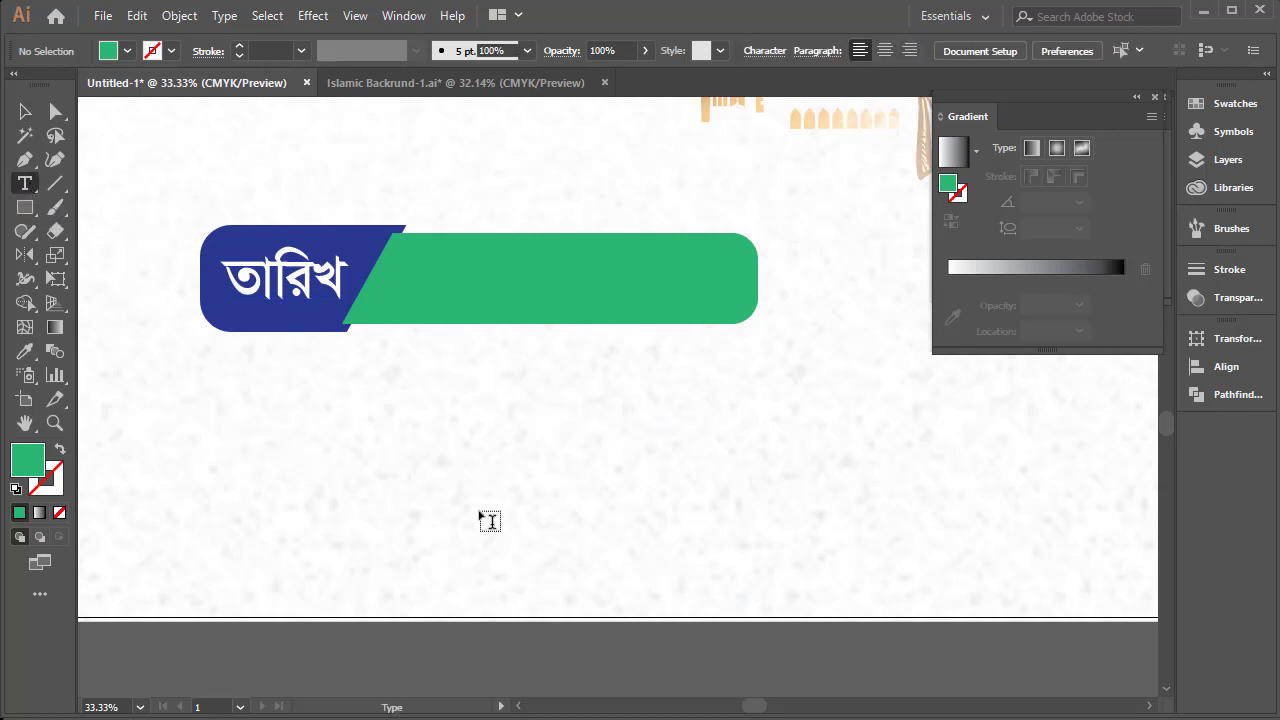
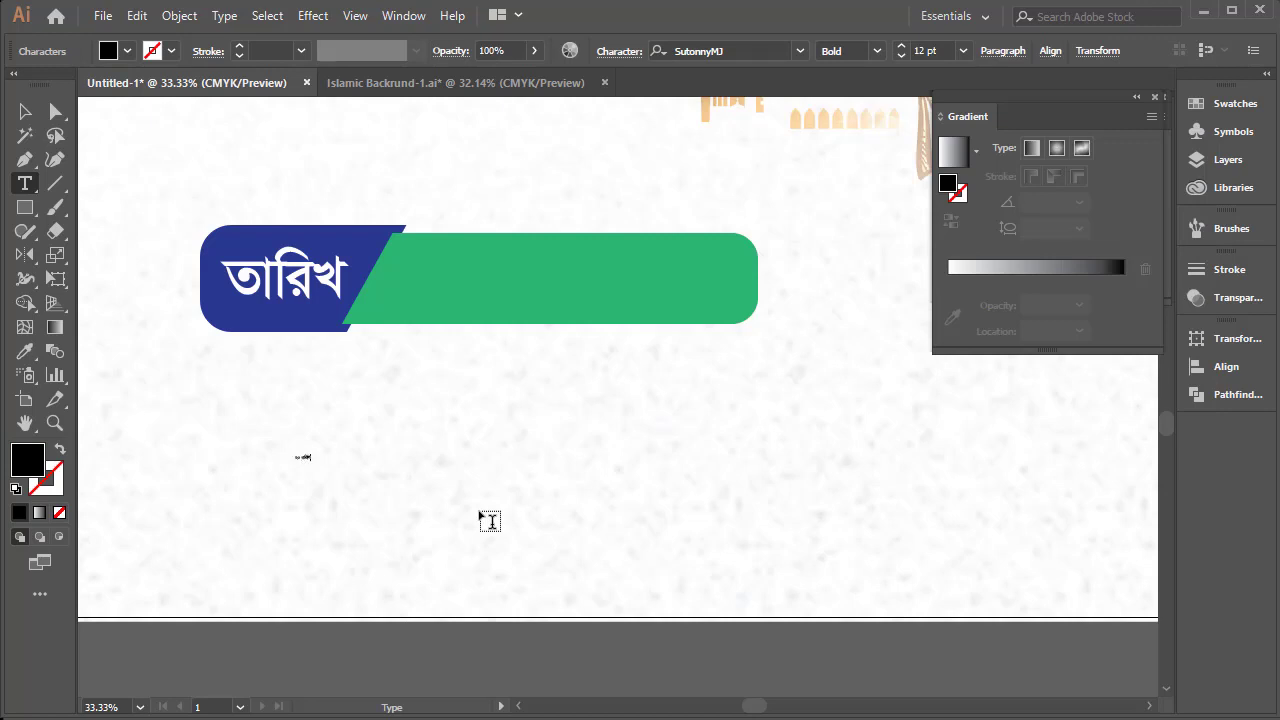
# Enter the date "২০ এপ্রিল-২০২২" below the "তারিখ" bar and scale the text up to label size
pyautogui.press('Escape')
pyautogui.moveTo(312, 457); pyautogui.dragTo(461, 457)
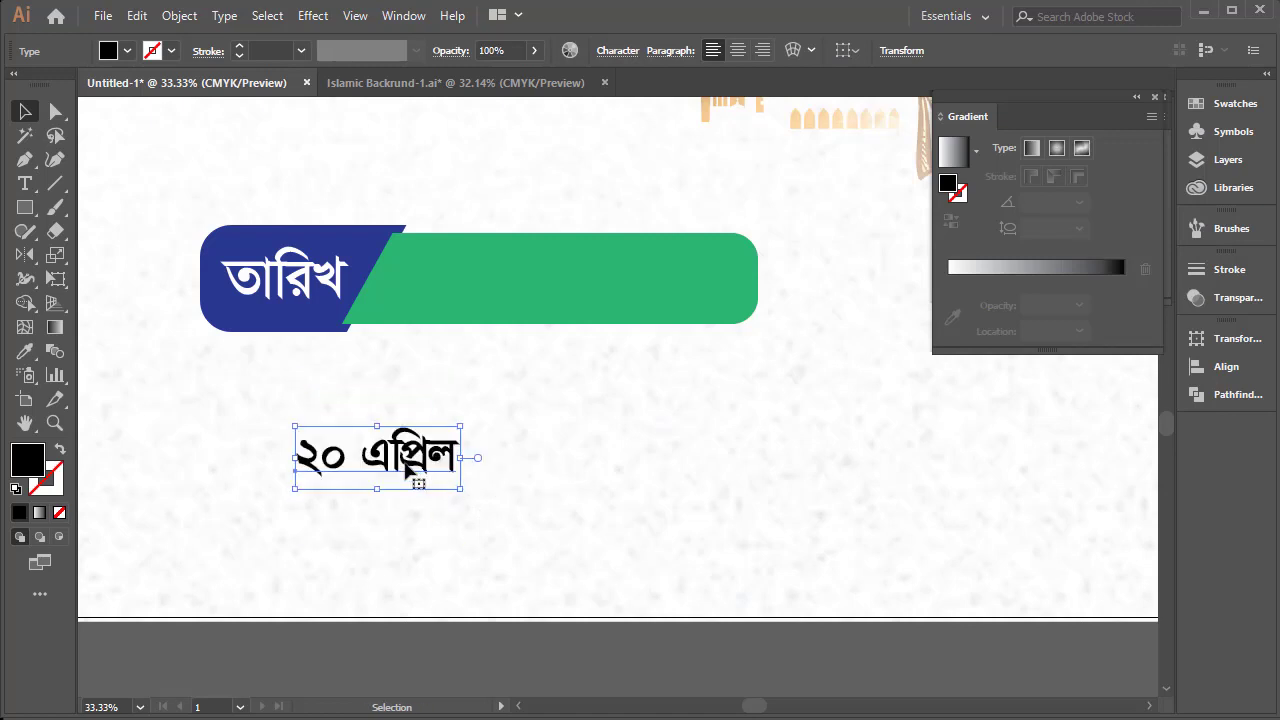
pyautogui.press('t')
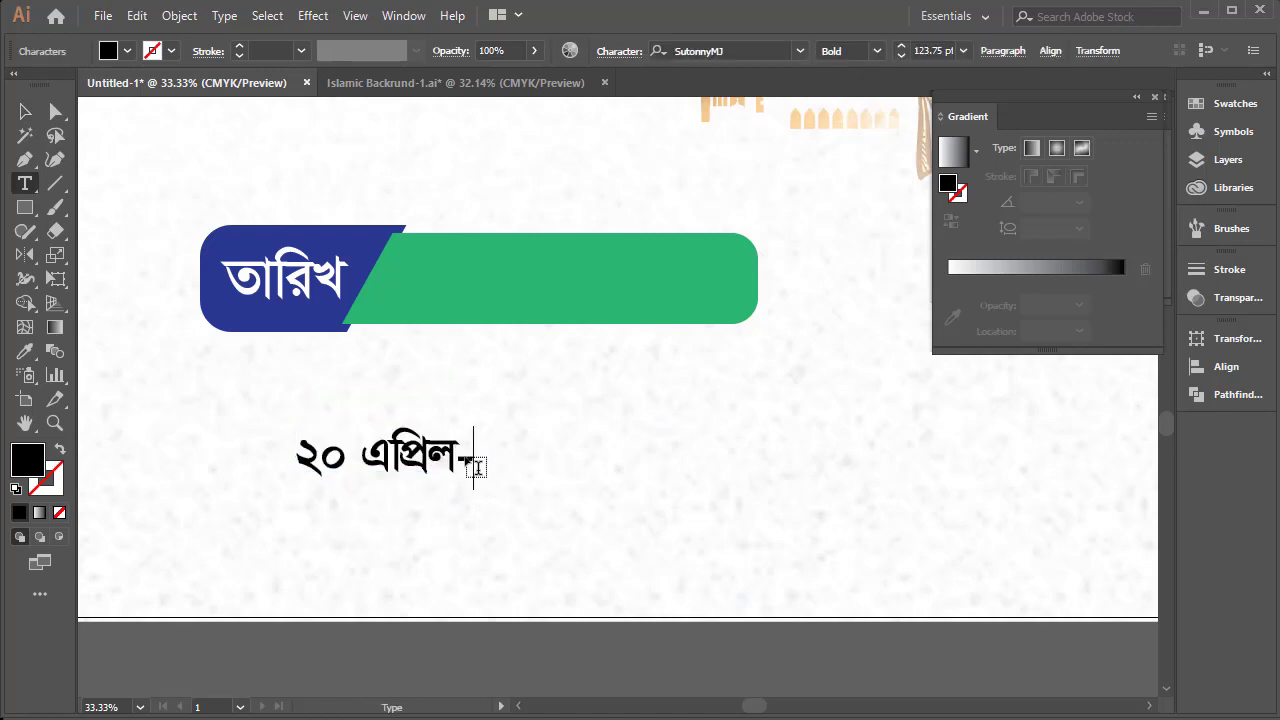
pyautogui.write('২০২২')
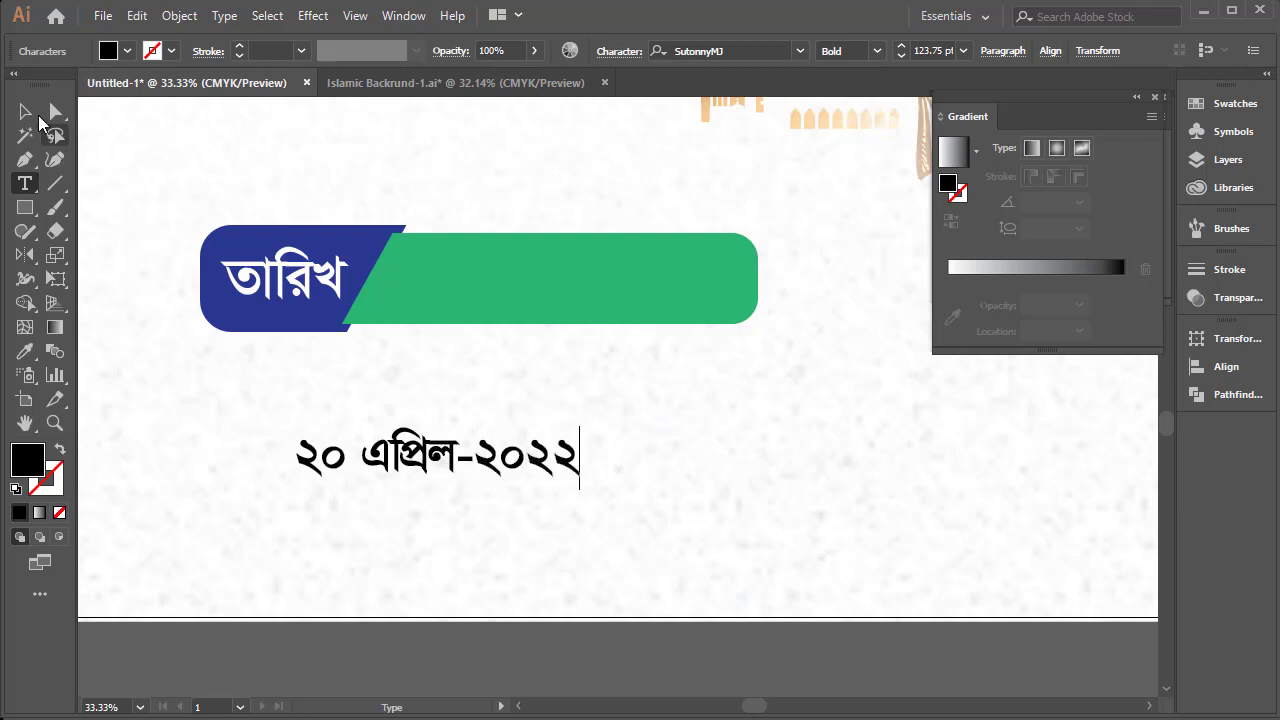
# Place the date text on the bar's green piece and enlarge it to nearly fill the piece
pyautogui.click(25, 112)
pyautogui.moveTo(409, 454); pyautogui.dragTo(510, 268)
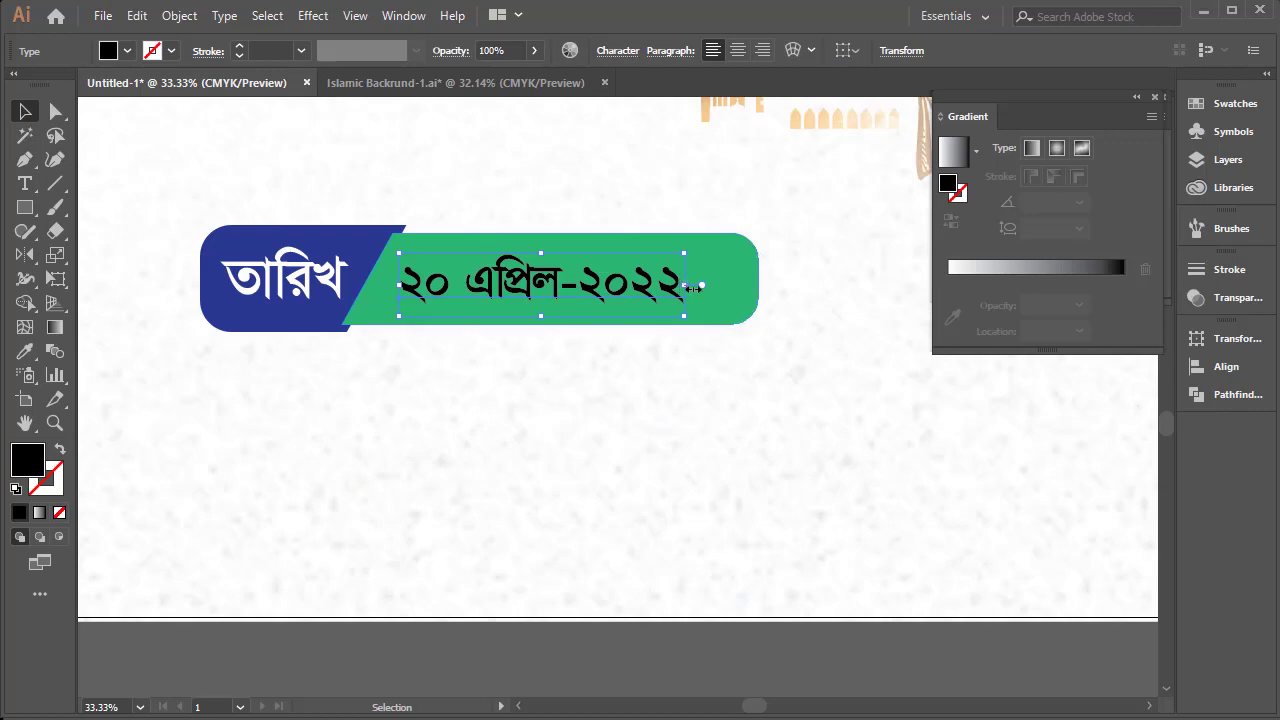
pyautogui.moveTo(688, 287); pyautogui.dragTo(721, 287)
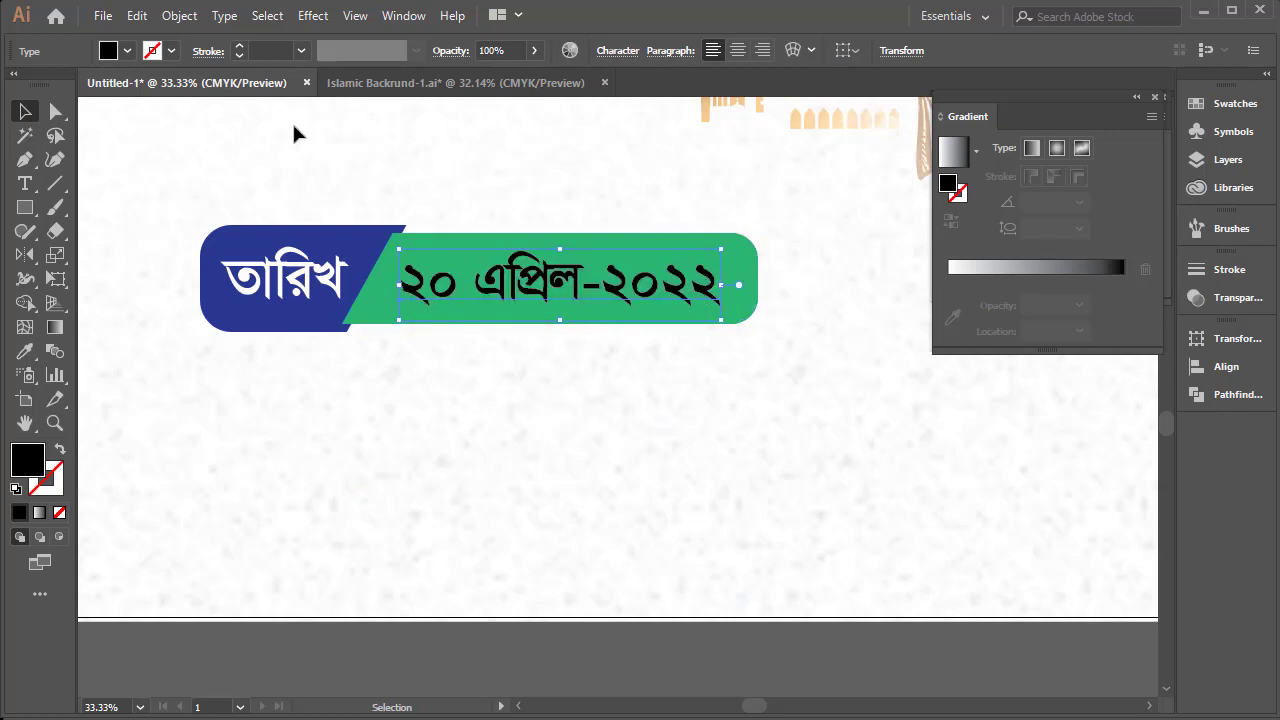
# Fill the date text "২০ এপ্রিল-২০২২" with white
pyautogui.click(129, 50)
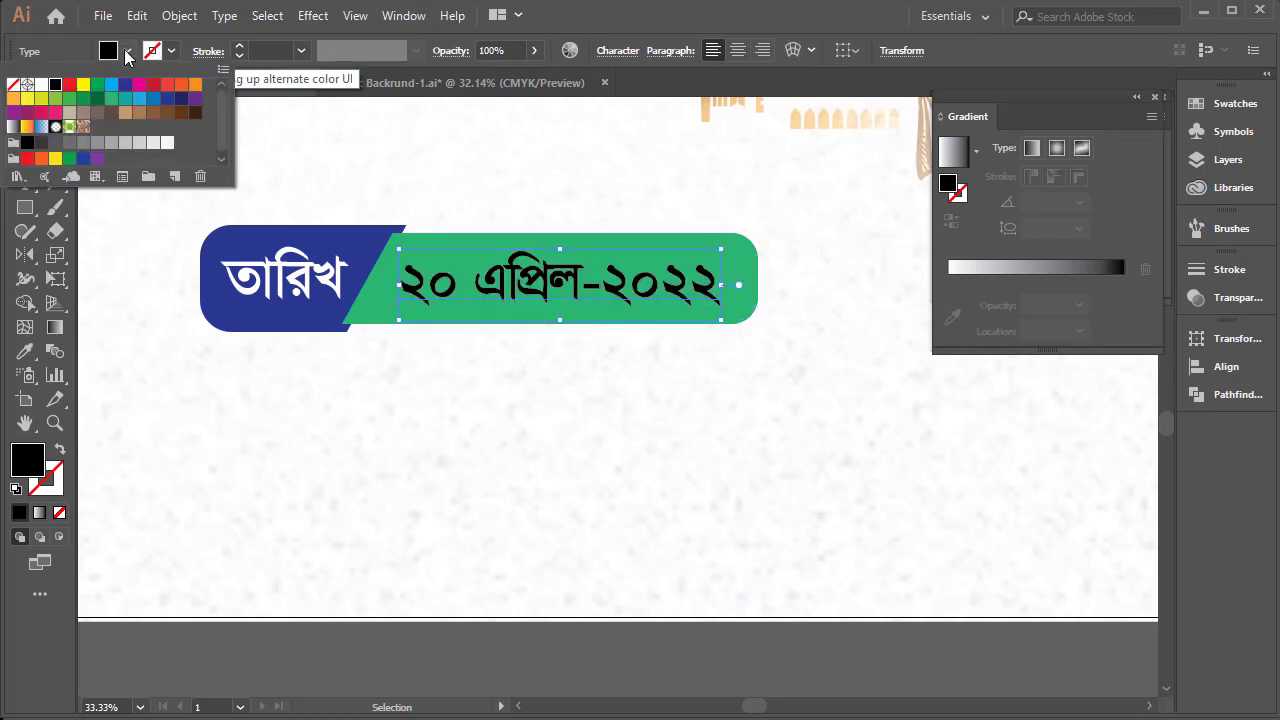
pyautogui.click(55, 158)
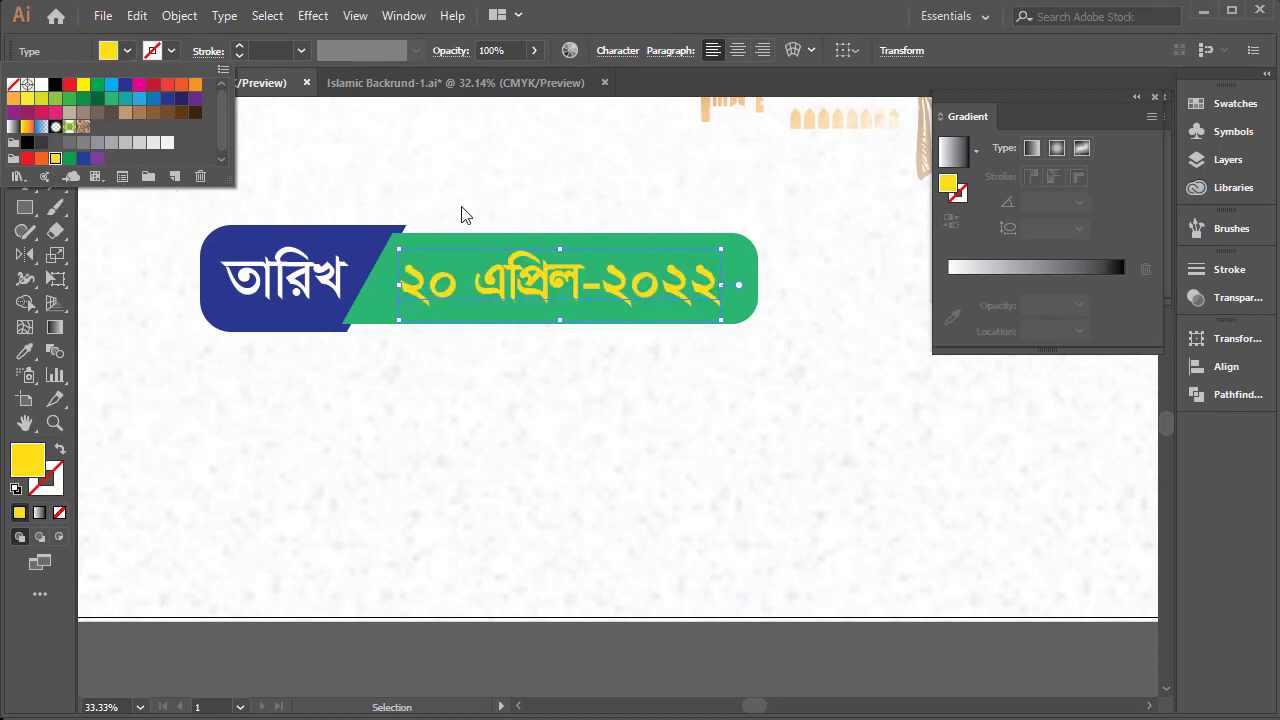
pyautogui.click(41, 84)
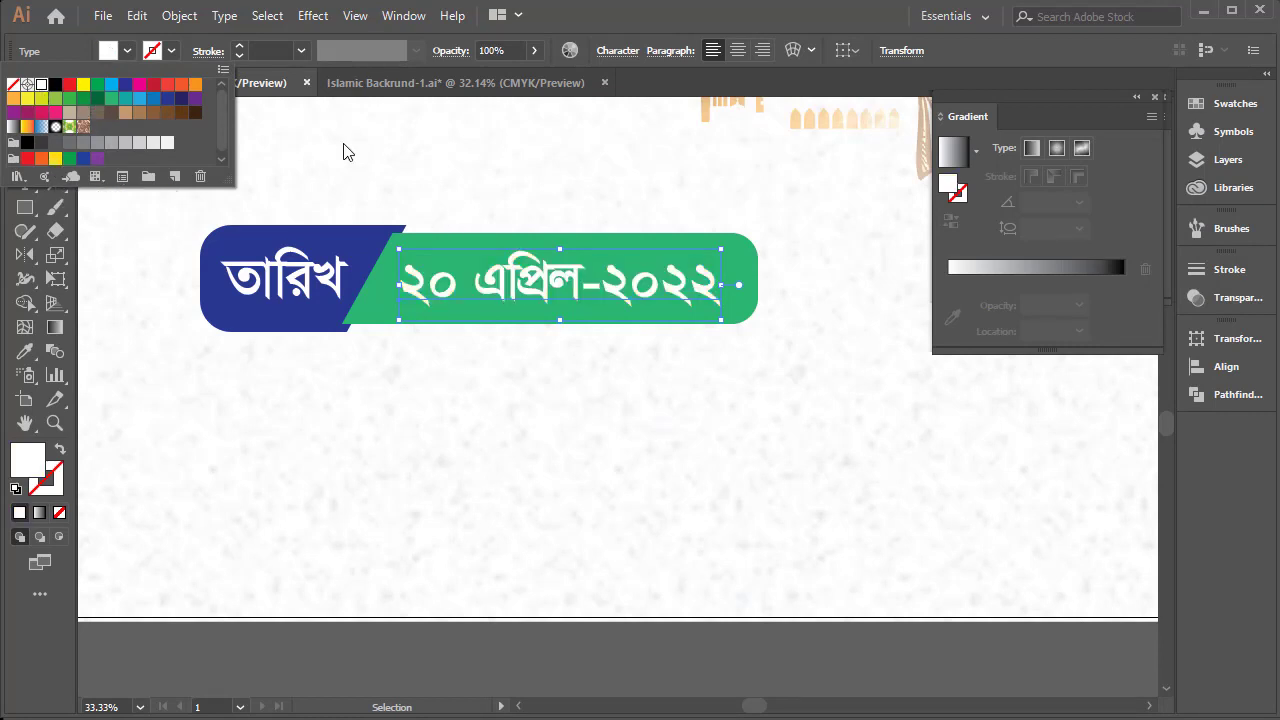
pyautogui.press('Escape')
# Fill the "তারিখ" label text with yellow and deselect it
pyautogui.click(293, 285)
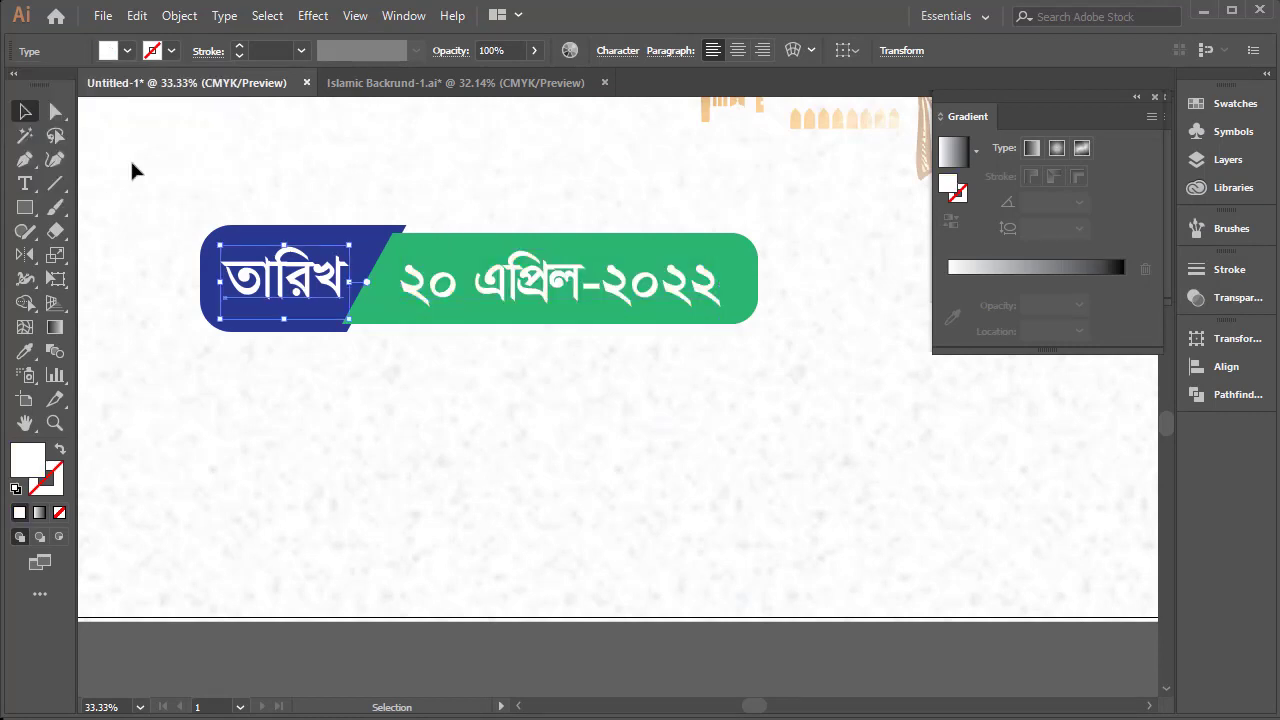
pyautogui.click(129, 50)
pyautogui.click(54, 159)
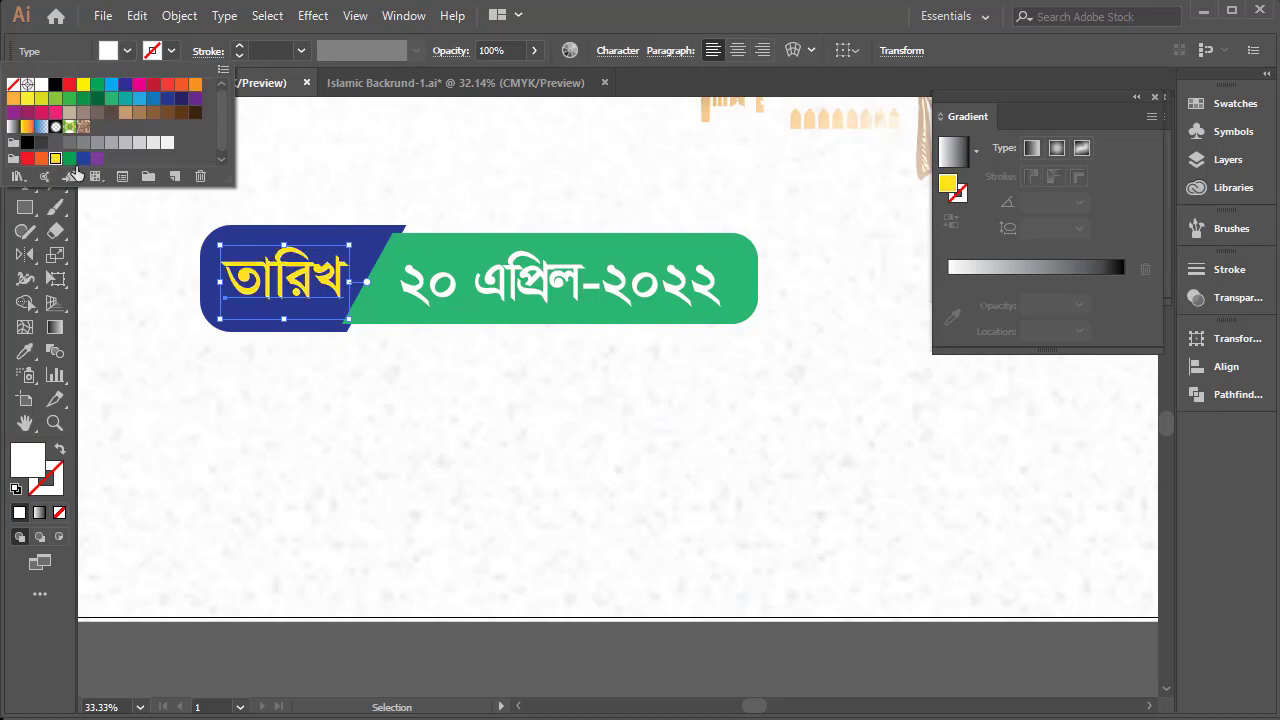
pyautogui.press('Escape')
pyautogui.click(576, 359)
# Select the complete date bar with its texts and duplicate it just below and to the right of the original
pyautogui.hotkey('ctrl', '-')
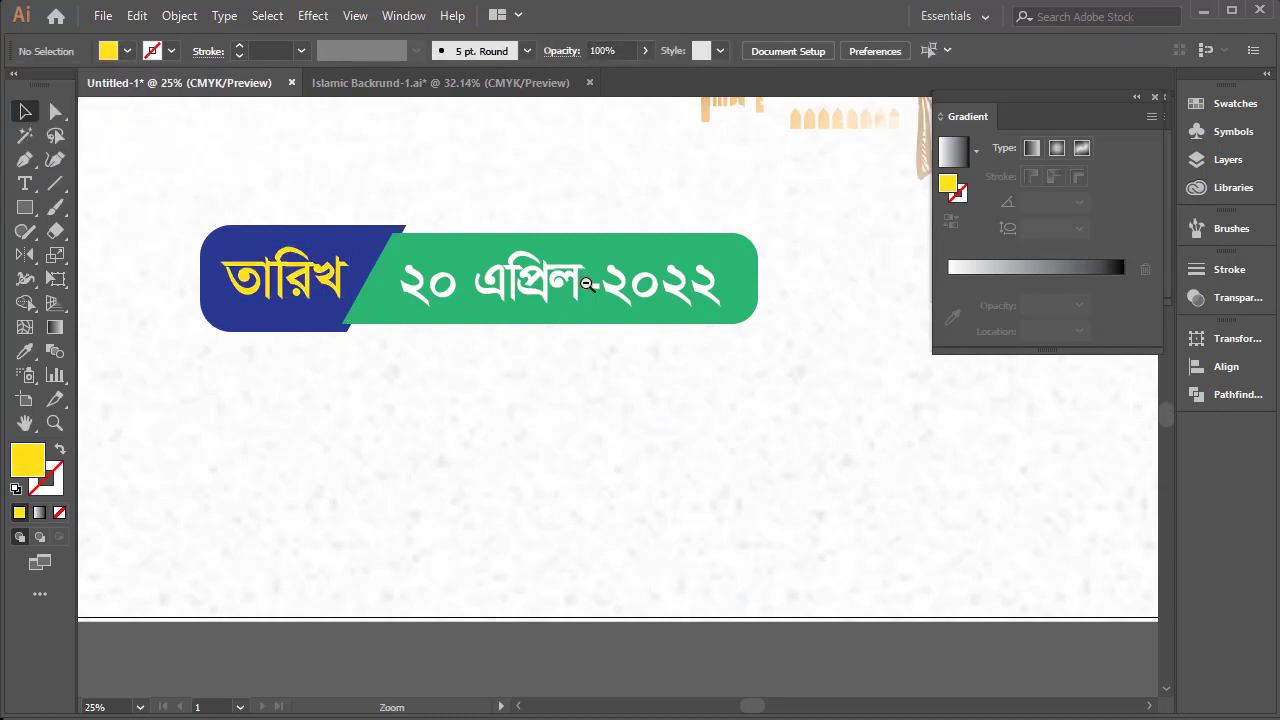
pyautogui.moveTo(340, 388); pyautogui.dragTo(343, 417)
pyautogui.hotkey('ctrl', '-')
pyautogui.click(540, 481)
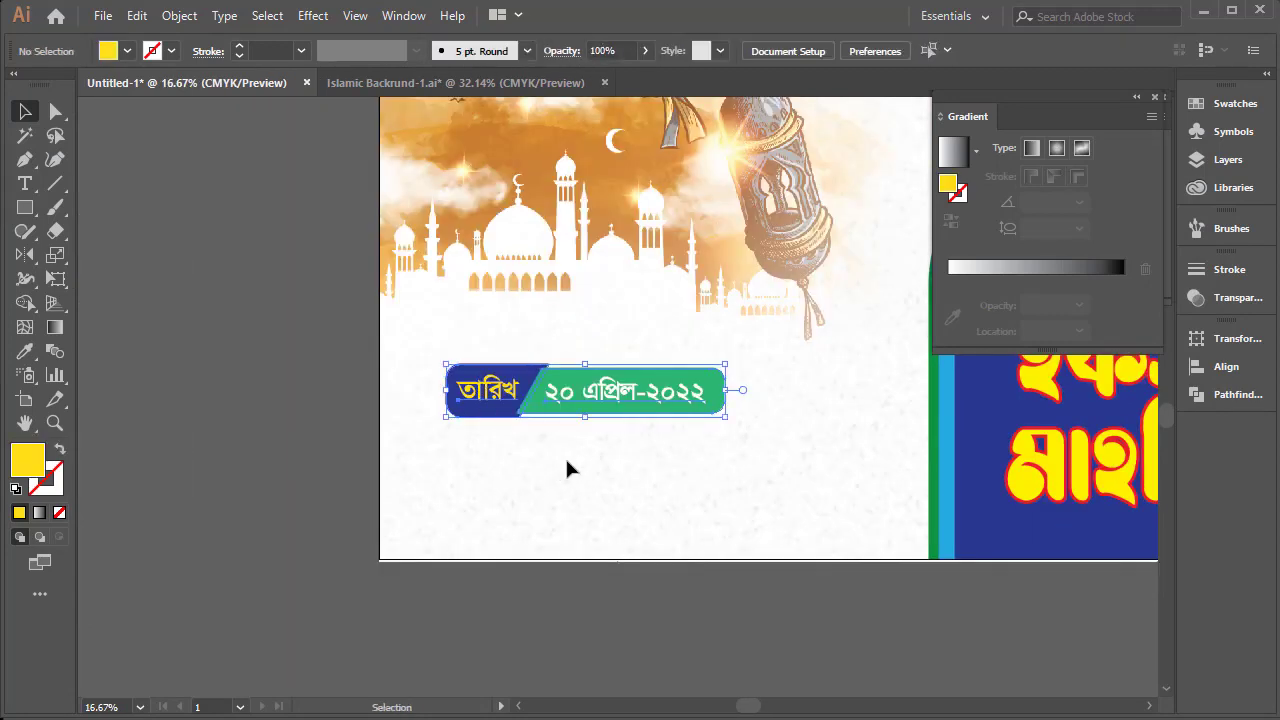
pyautogui.keyDown('ctrl'); pyautogui.click(608, 383); pyautogui.keyUp('ctrl')
pyautogui.moveTo(591, 388); pyautogui.dragTo(539, 348)
pyautogui.moveTo(872, 448); pyautogui.dragTo(316, 320)
pyautogui.moveTo(597, 394); pyautogui.dragTo(652, 447)
# Replace the "তারিখ" label in the duplicated bar with "বার"
pyautogui.doubleClick(497, 437)
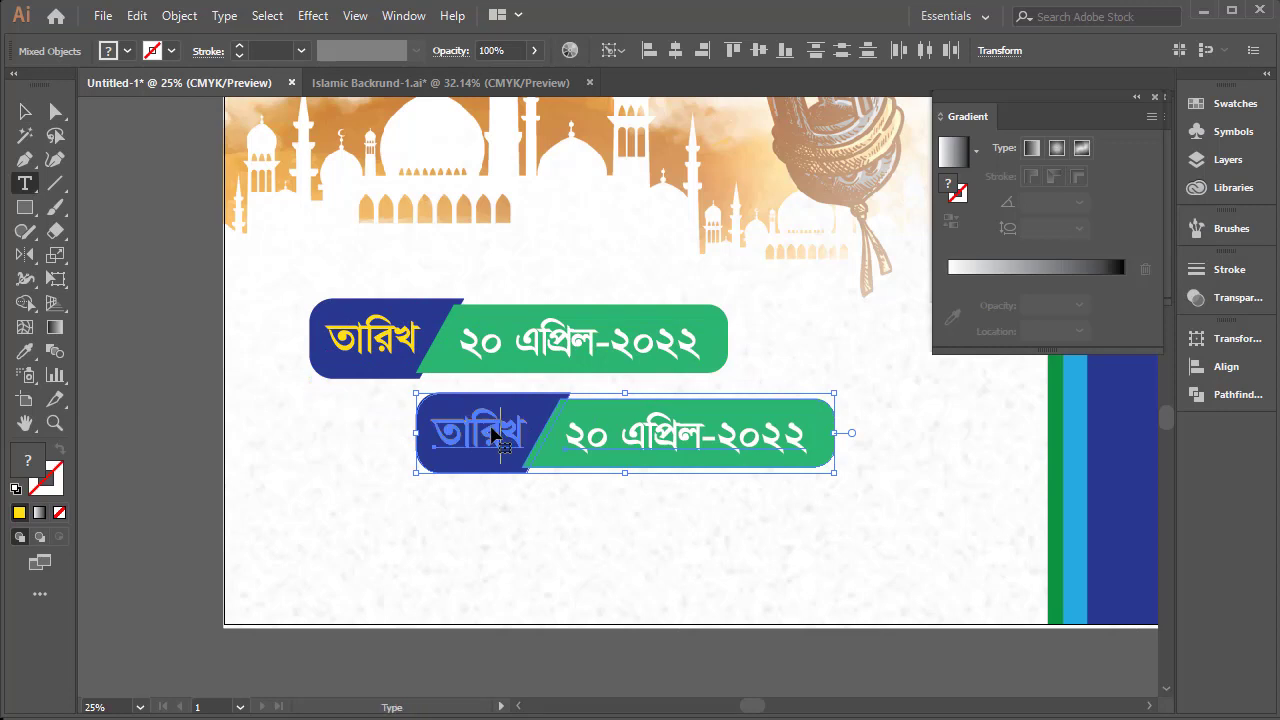
pyautogui.hotkey('ctrl', 'a')
pyautogui.write('বার')
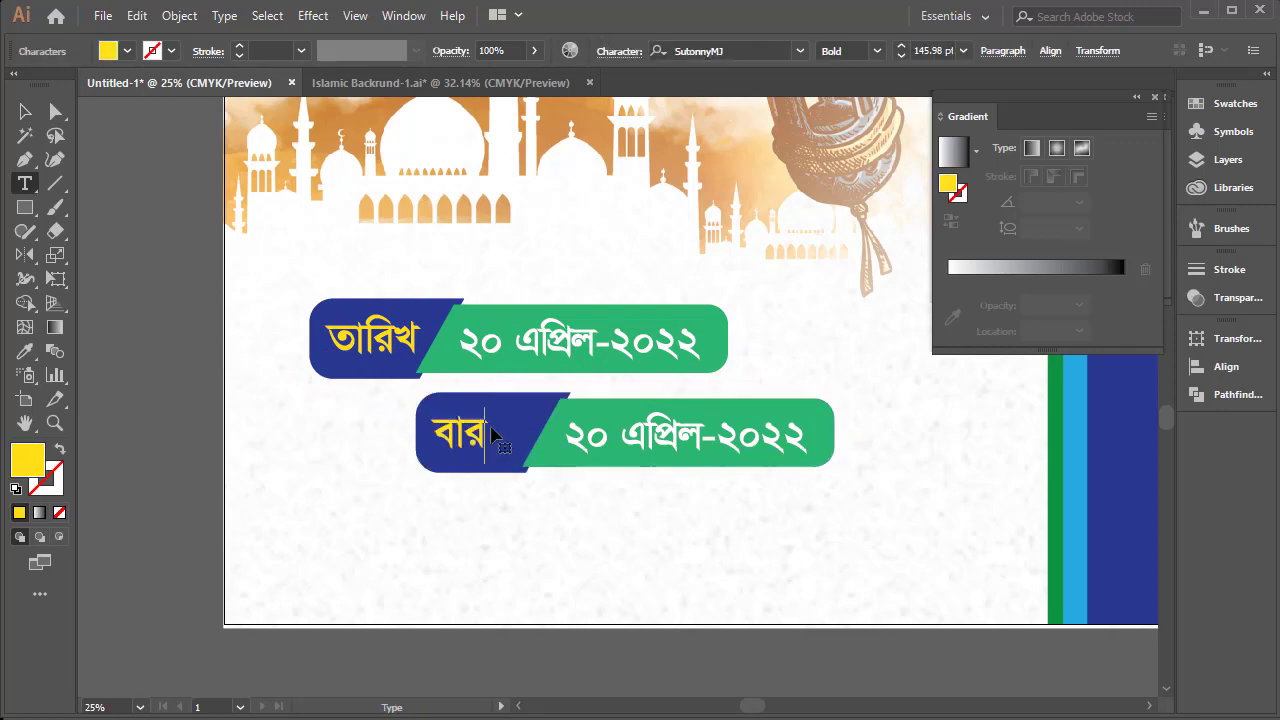
pyautogui.hotkey('ctrl', 'a')
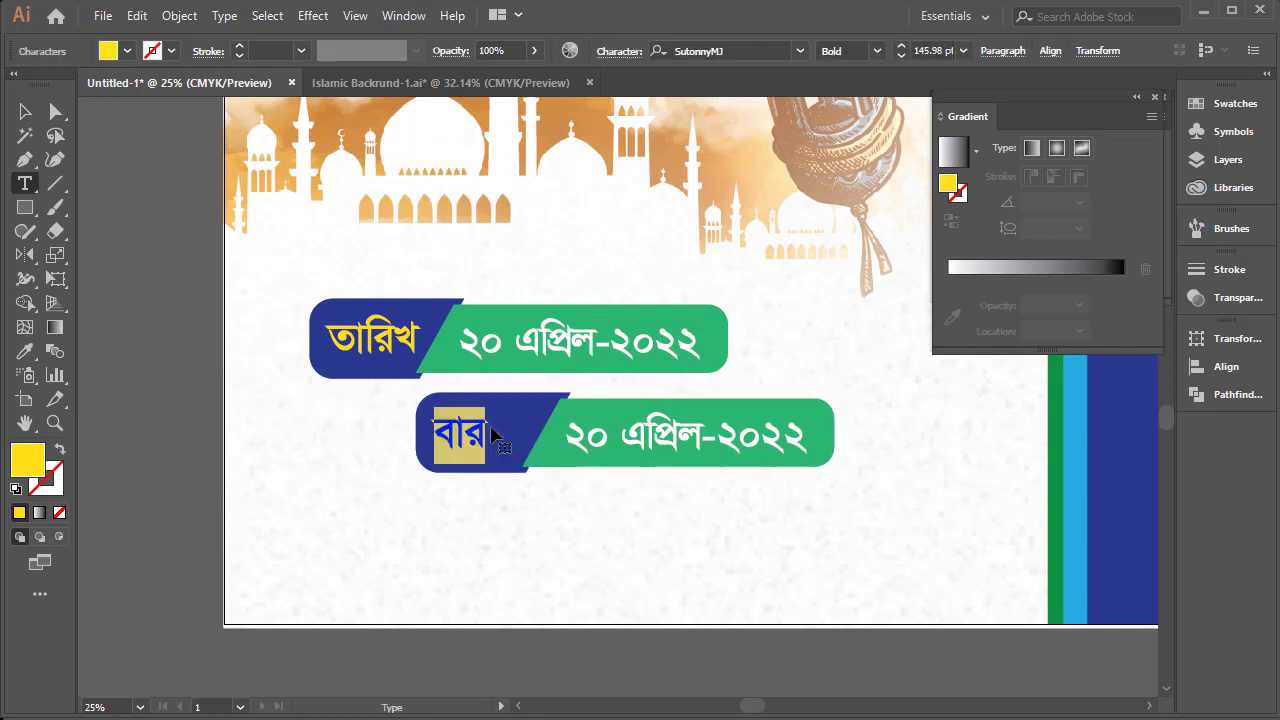
pyautogui.click(504, 441)
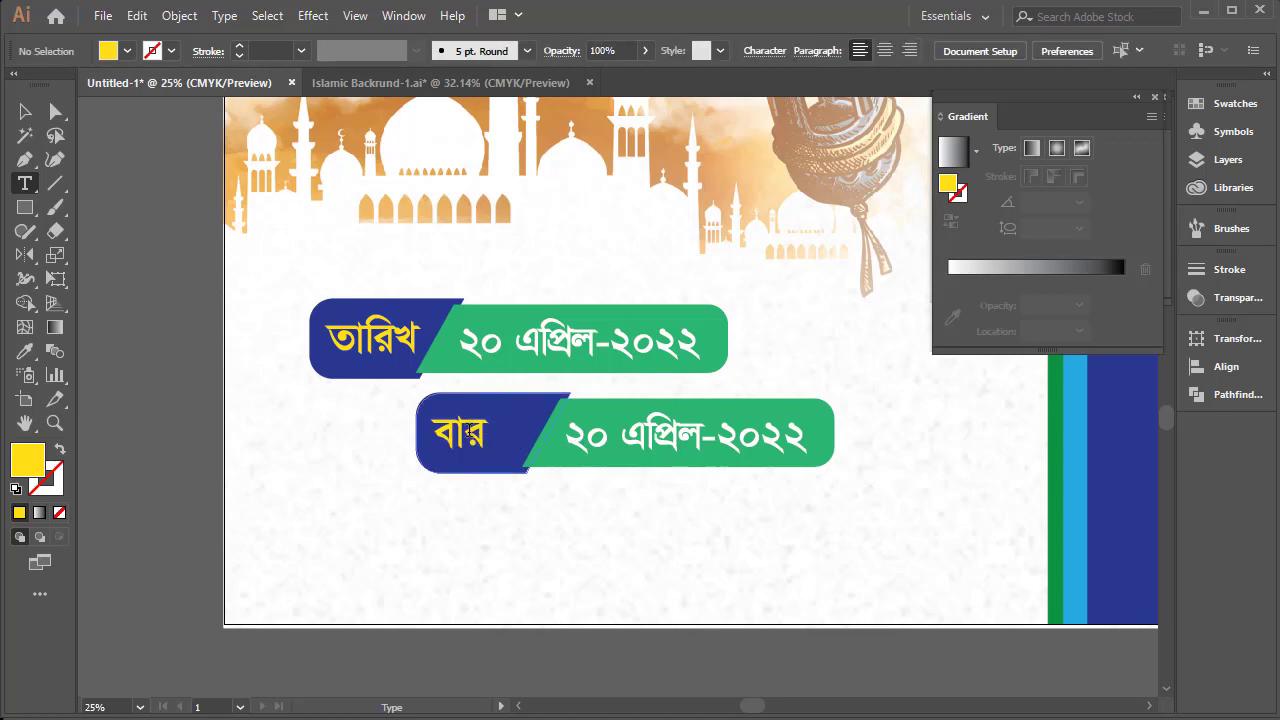
pyautogui.click(470, 432)
pyautogui.press('Escape')
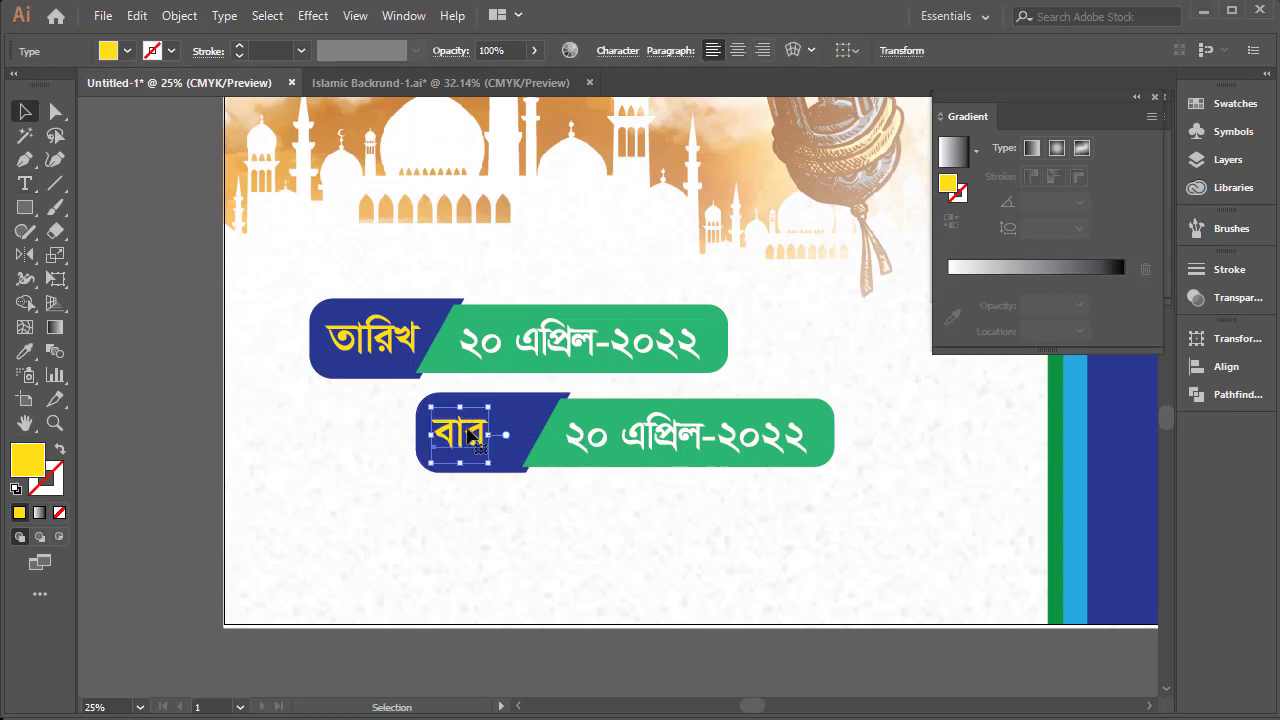
# Delete the label text and the dark blue piece behind it from the duplicated bar
pyautogui.press('Delete')
pyautogui.click(470, 434)
pyautogui.press('Delete')
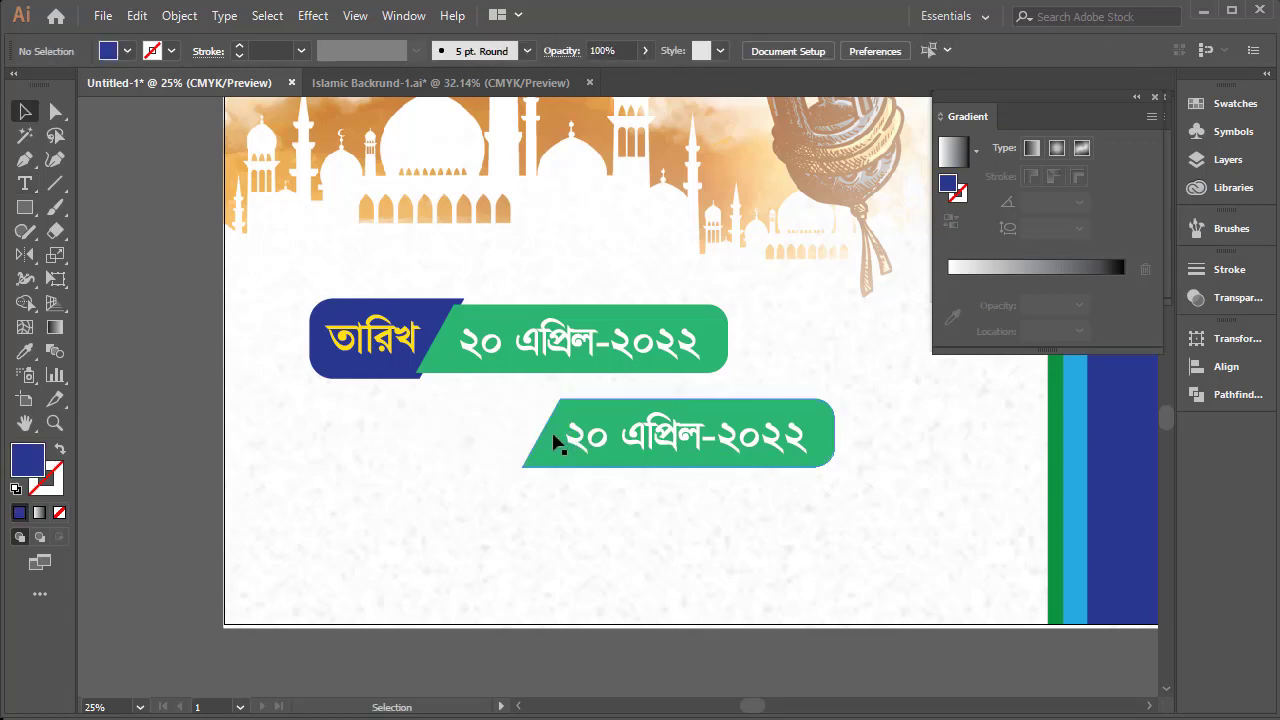
# Move the duplicate's green piece with its text directly beneath the date bar and replace the text with "বুধবার"
pyautogui.moveTo(731, 443); pyautogui.dragTo(668, 417)
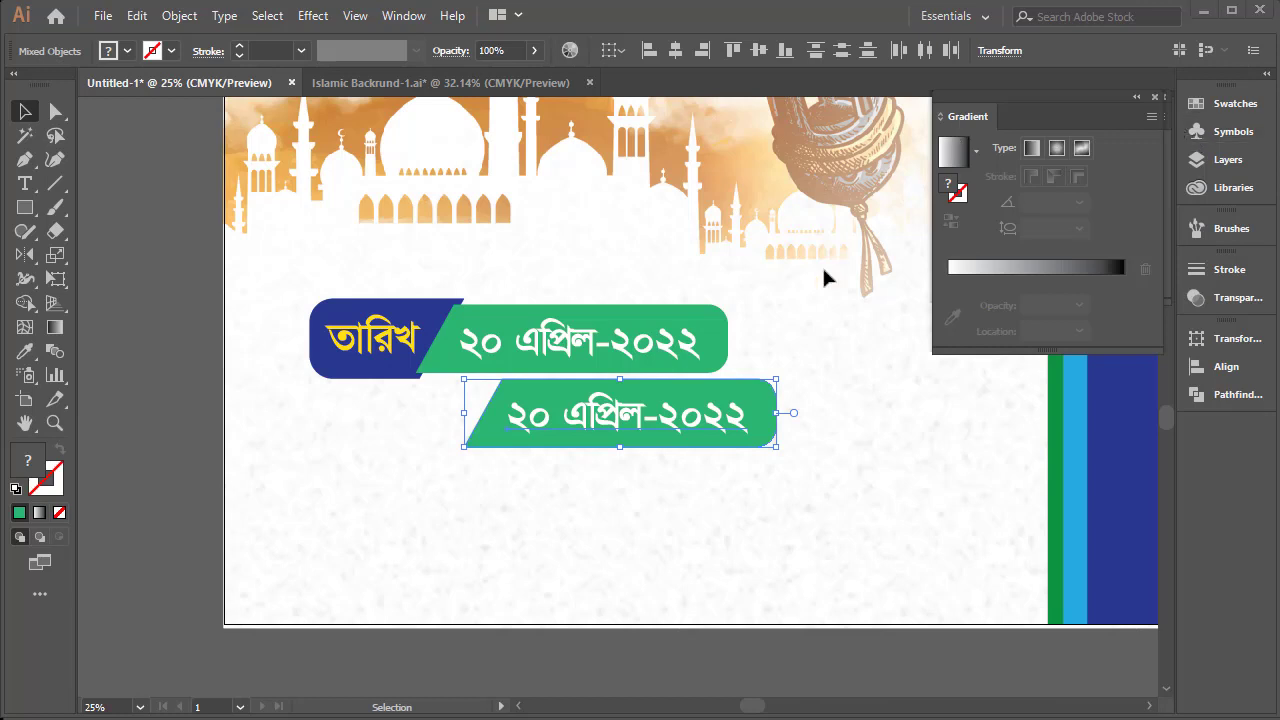
pyautogui.doubleClick(631, 428)
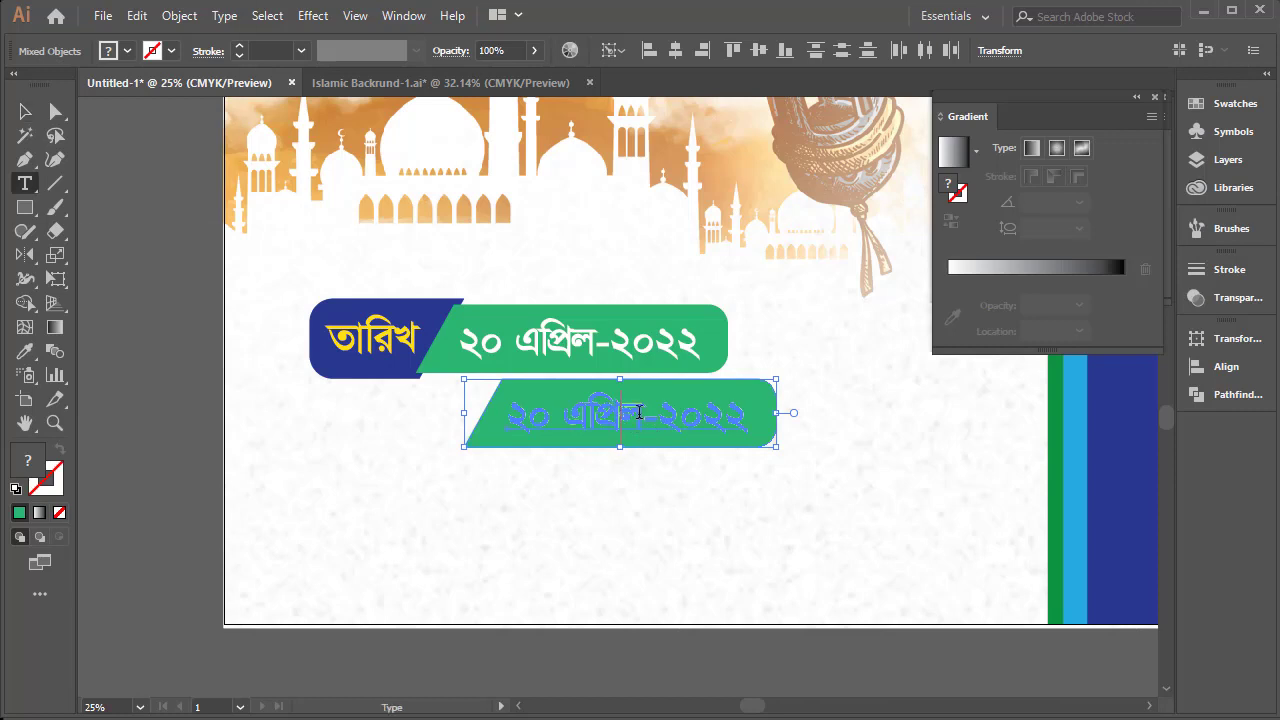
pyautogui.tripleClick(648, 411)
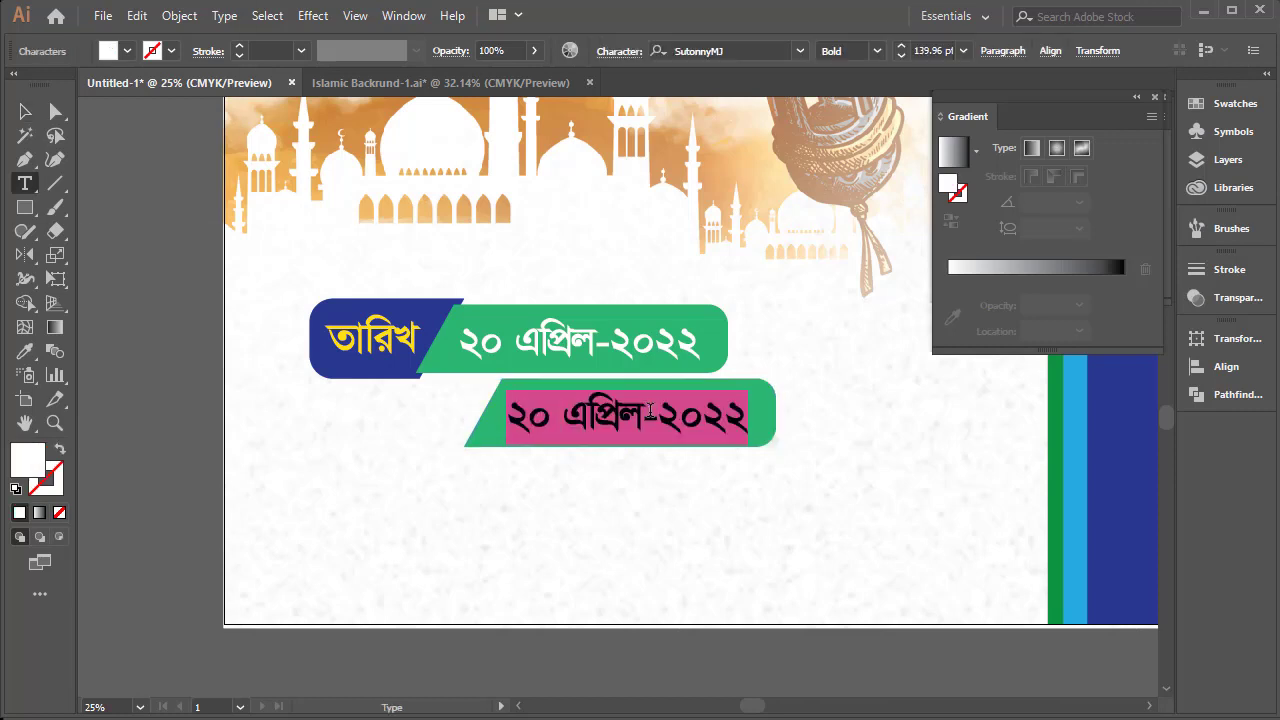
pyautogui.write('বুধবার')
pyautogui.press('Escape')
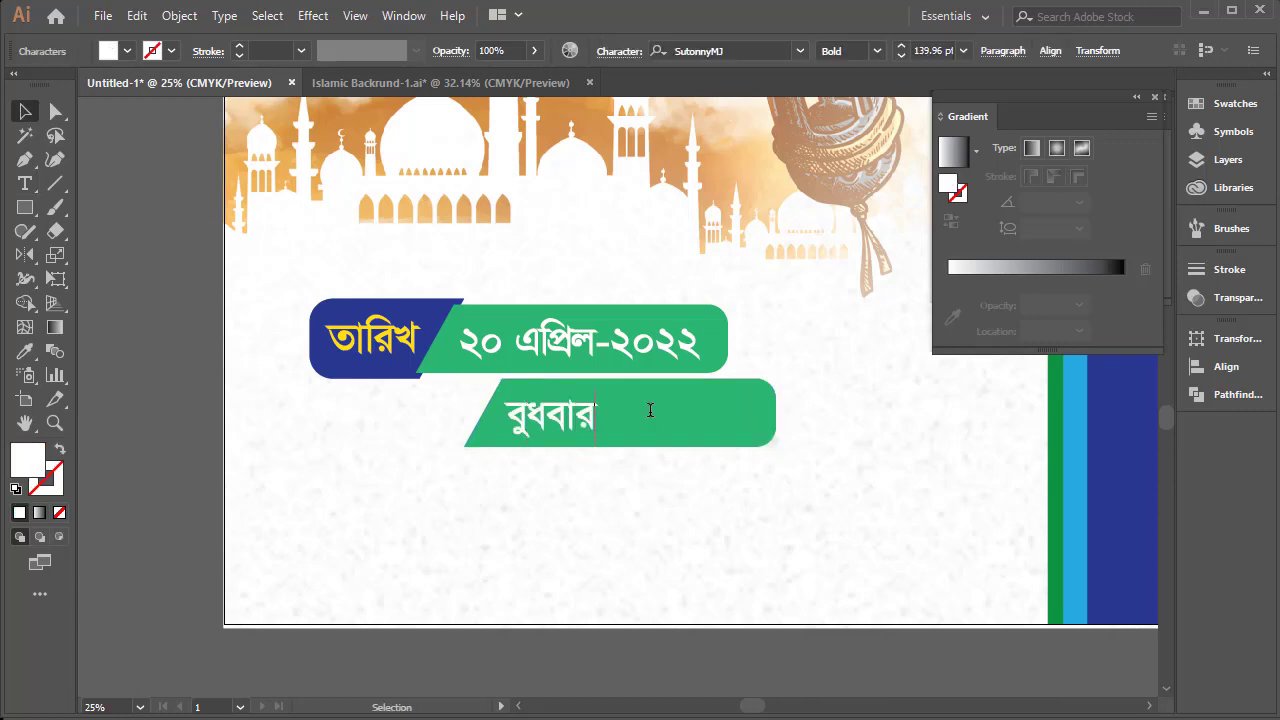
# Shorten the lower green piece so it ends flush with the date bar, and position "বুধবার" inside it
pyautogui.moveTo(600, 424)
pyautogui.mouseDown()
pyautogui.moveTo(686, 422)
pyautogui.moveTo(606, 416)
pyautogui.moveTo(618, 414)
pyautogui.mouseUp()
pyautogui.click(737, 417)
pyautogui.moveTo(778, 418); pyautogui.dragTo(657, 420)
pyautogui.moveTo(560, 408); pyautogui.dragTo(640, 410)
pyautogui.click(619, 475)
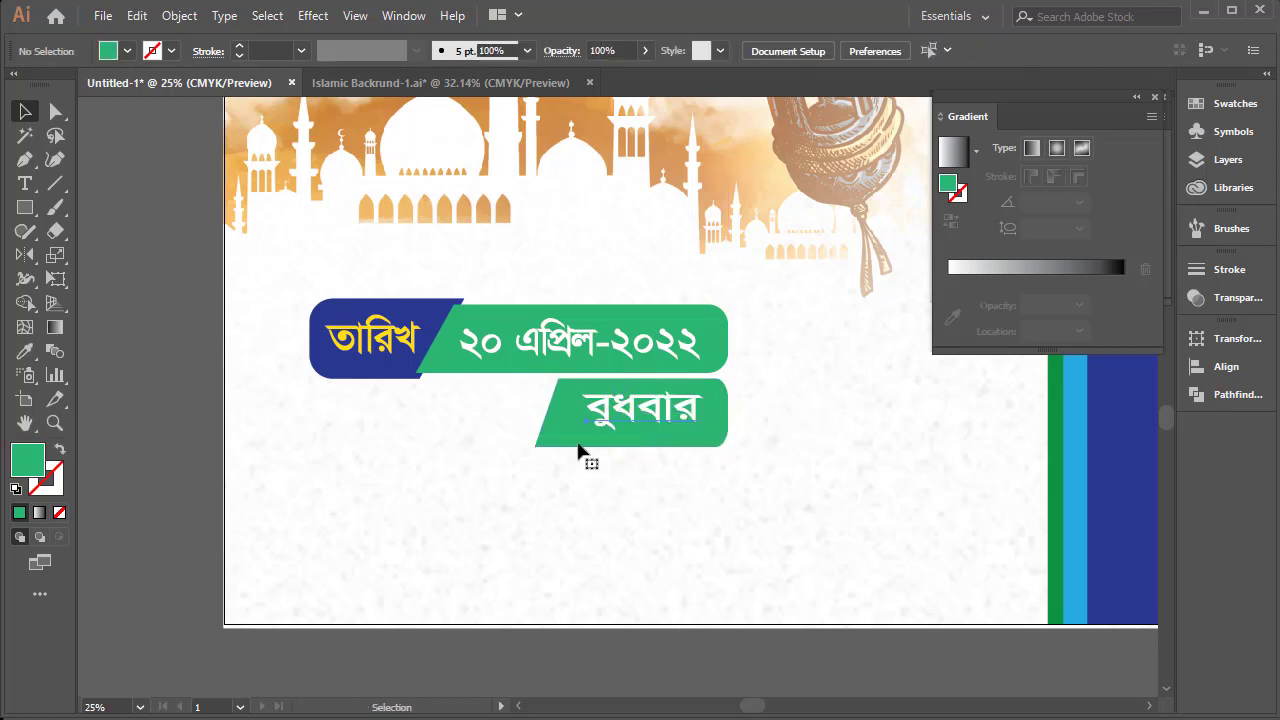
# Enlarge the "বুধবার" text to fill the lower green piece
pyautogui.click(615, 425)
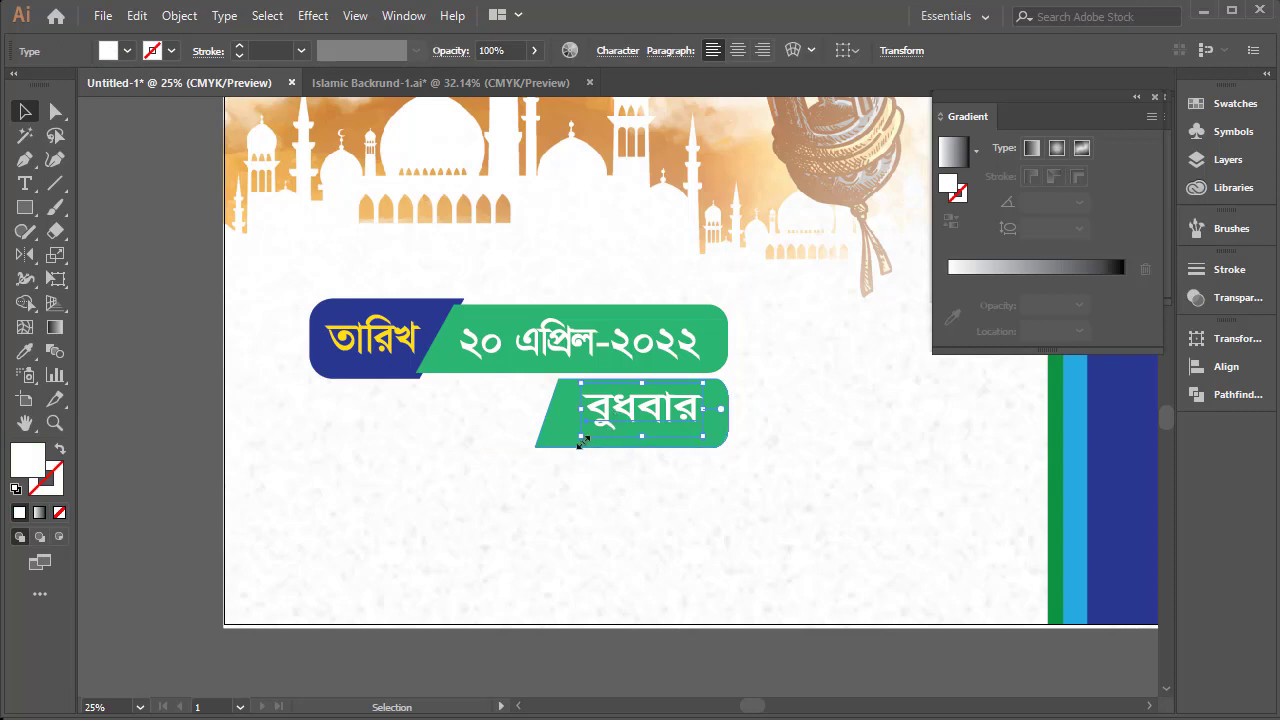
pyautogui.moveTo(580, 440); pyautogui.dragTo(561, 451)
pyautogui.click(620, 485)
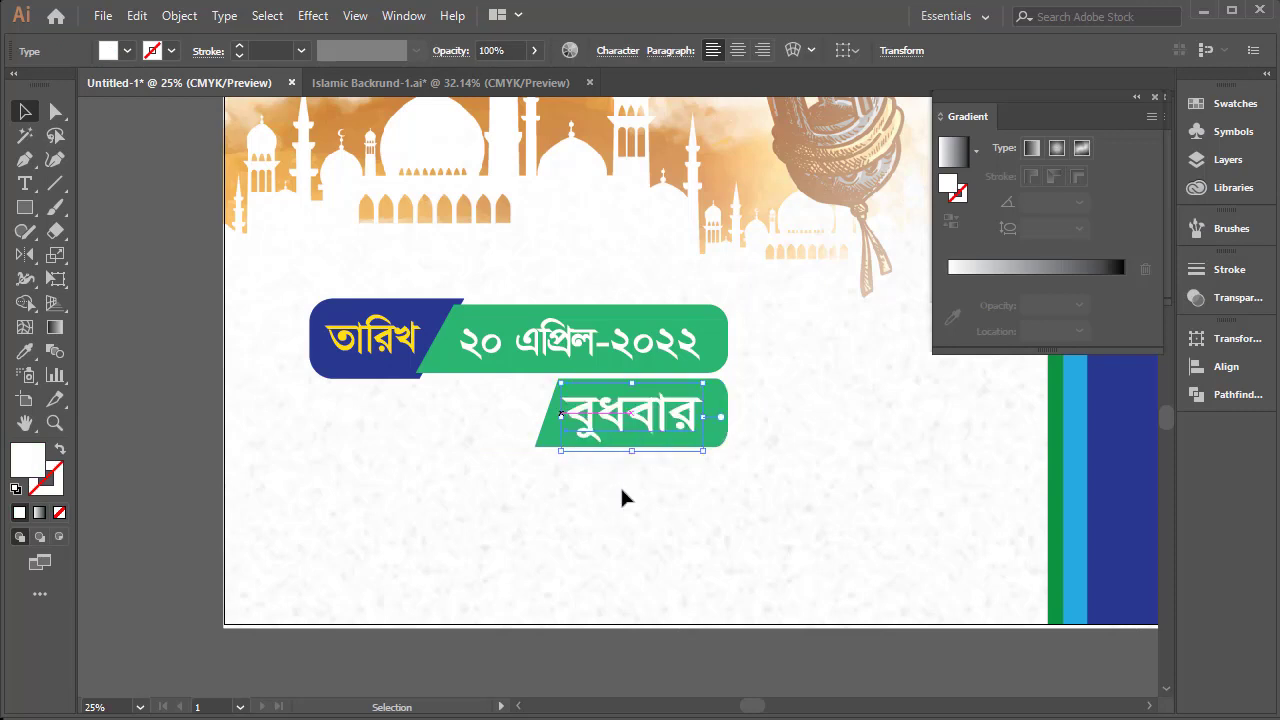
# Examine the date and weekday bars within the whole banner layout, including with the interface panels hidden
pyautogui.click(588, 393)
pyautogui.moveTo(588, 393); pyautogui.dragTo(628, 370)
pyautogui.keyDown('ctrl'); pyautogui.keyDown('alt'); pyautogui.click(625, 378); pyautogui.keyUp('alt'); pyautogui.keyUp('ctrl')
pyautogui.keyDown('ctrl'); pyautogui.keyDown('alt'); pyautogui.click(714, 363); pyautogui.keyUp('alt'); pyautogui.keyUp('ctrl')
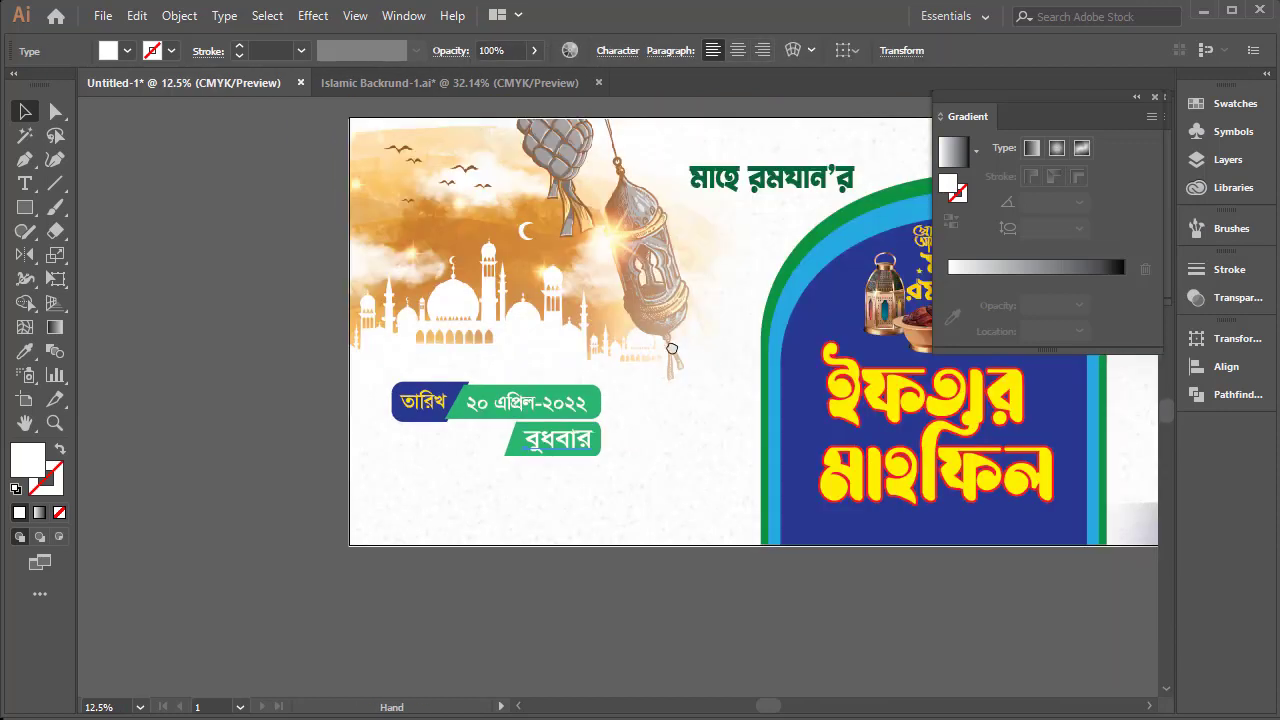
pyautogui.moveTo(672, 407); pyautogui.dragTo(516, 372)
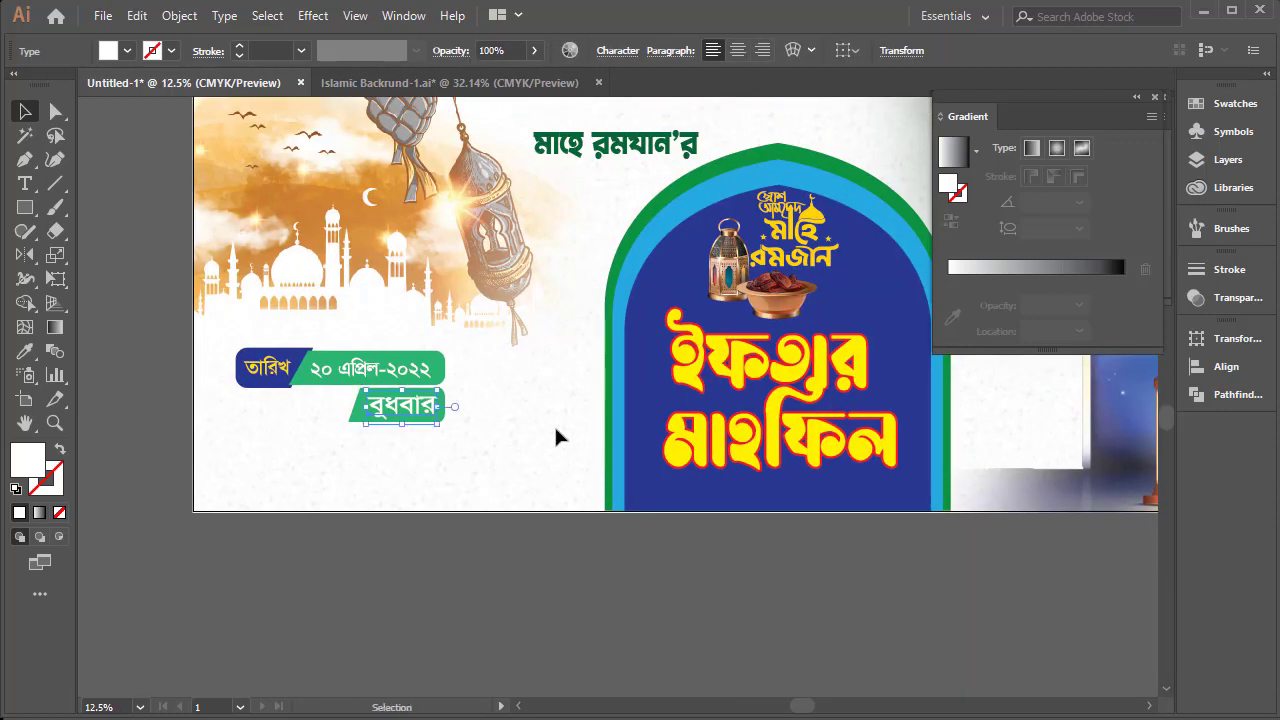
pyautogui.click(515, 559)
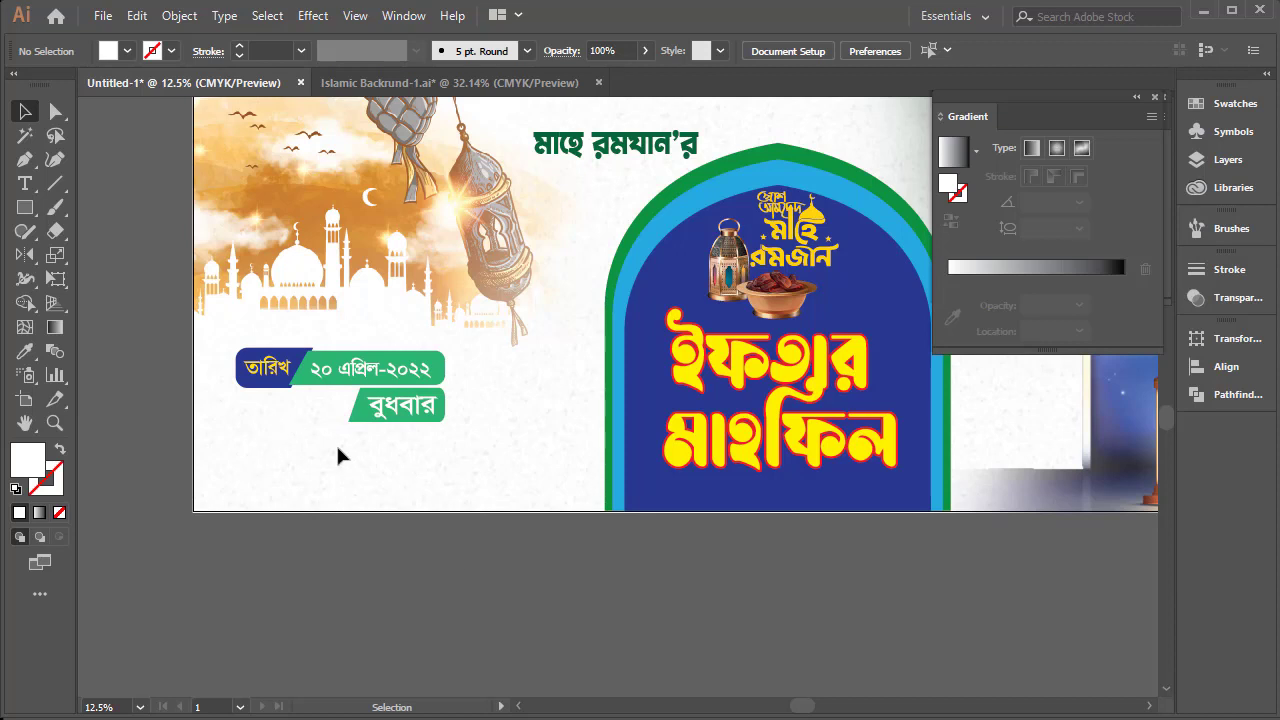
pyautogui.press('Tab')
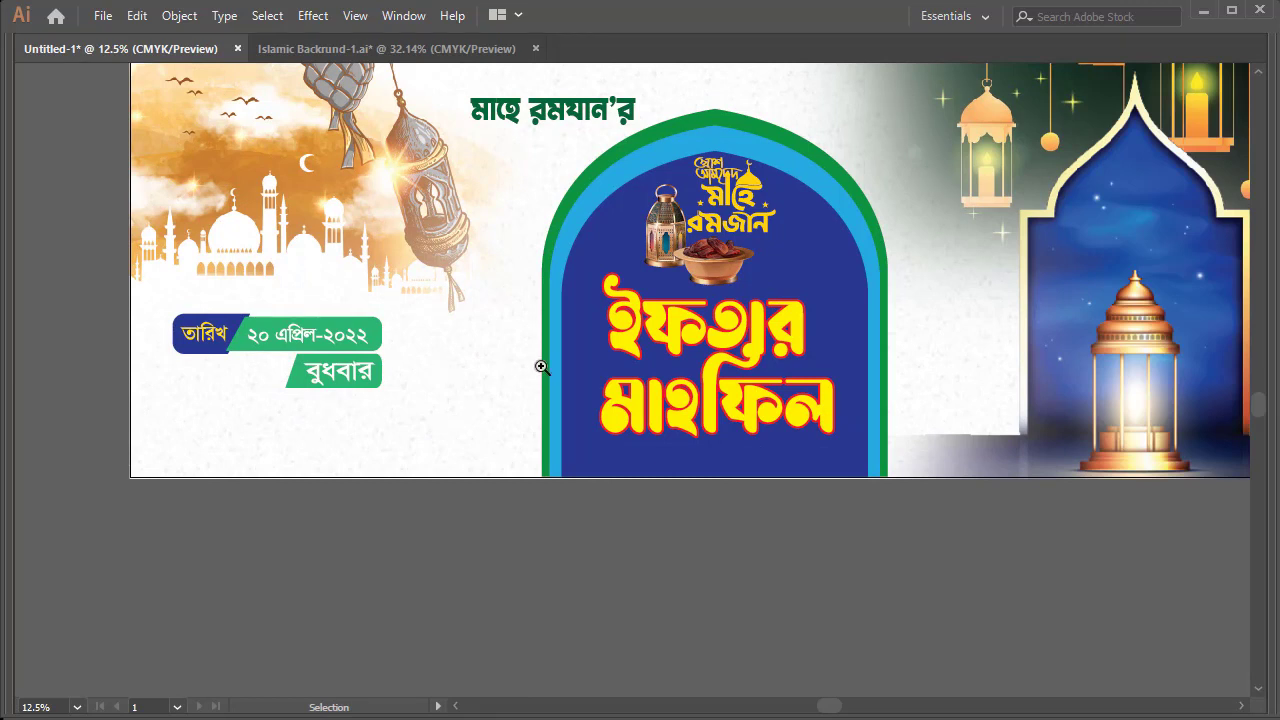
pyautogui.press('space')
pyautogui.moveTo(610, 250); pyautogui.dragTo(508, 266)
pyautogui.press('Tab')
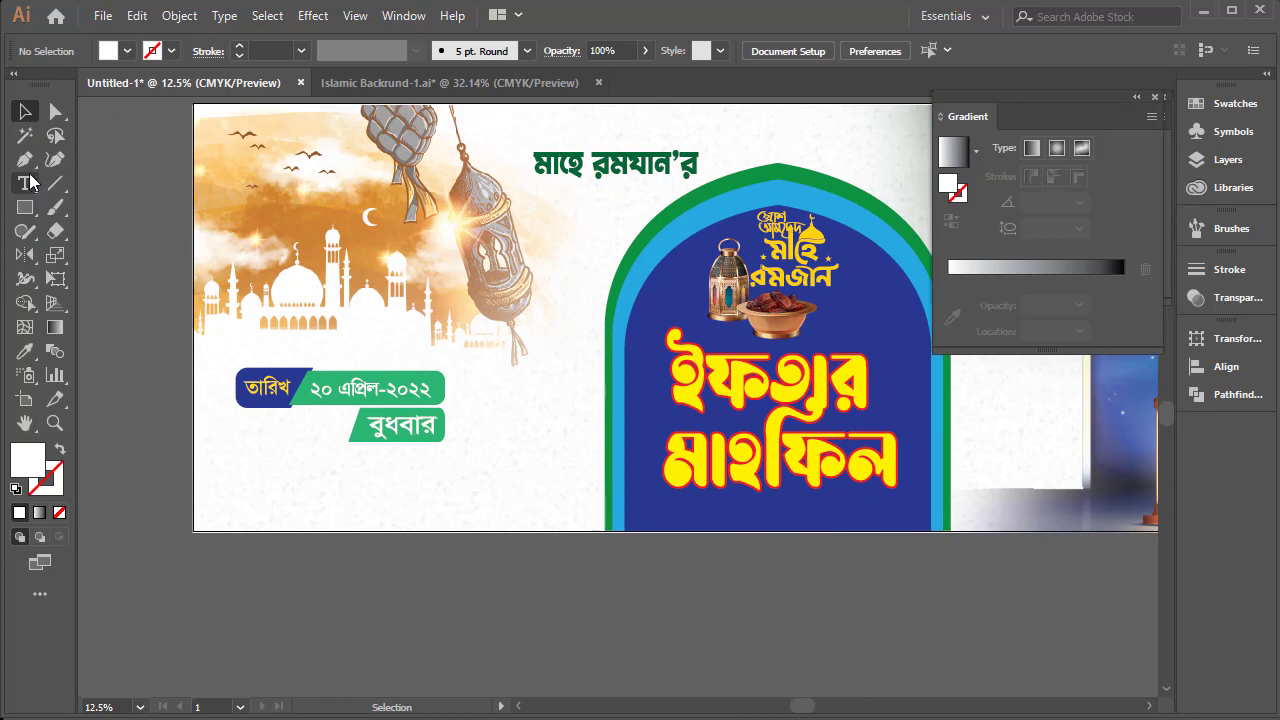
# Draw a white rectangle along the banner's lower-left edge and shorten it to end at the green arch's outer edge
pyautogui.click(27, 211)
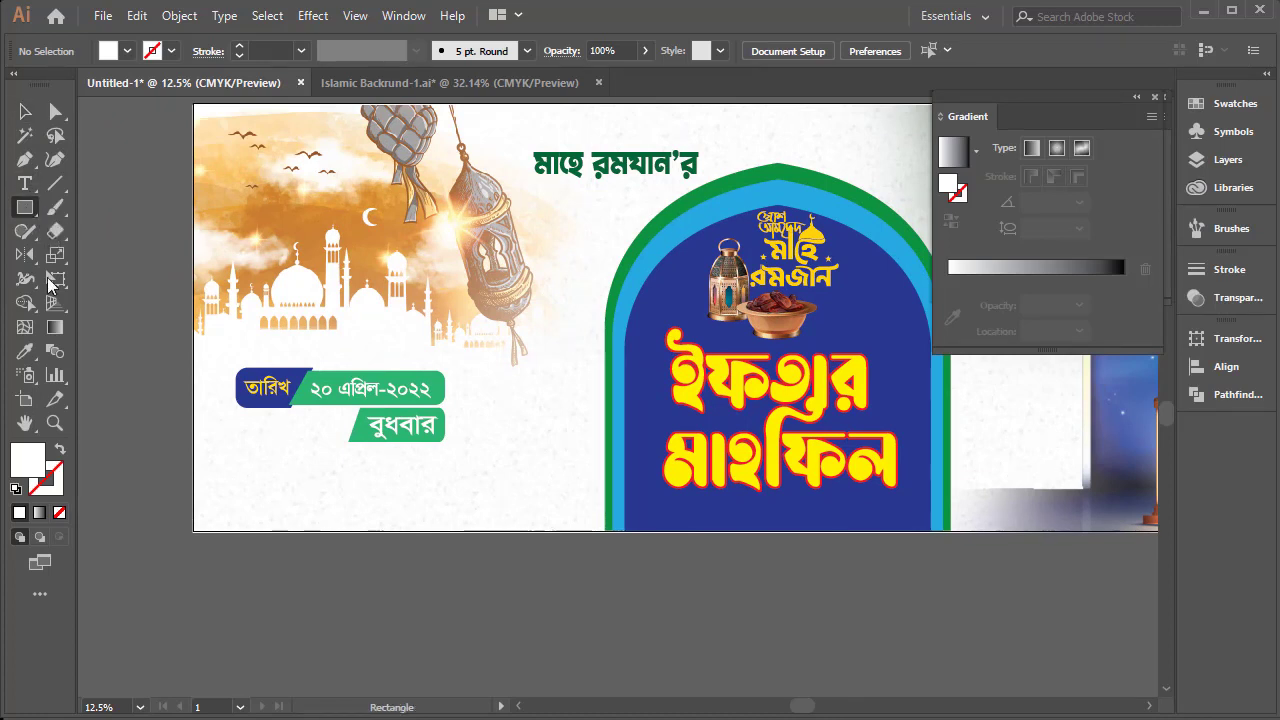
pyautogui.moveTo(193, 531); pyautogui.dragTo(655, 474)
pyautogui.click(25, 111)
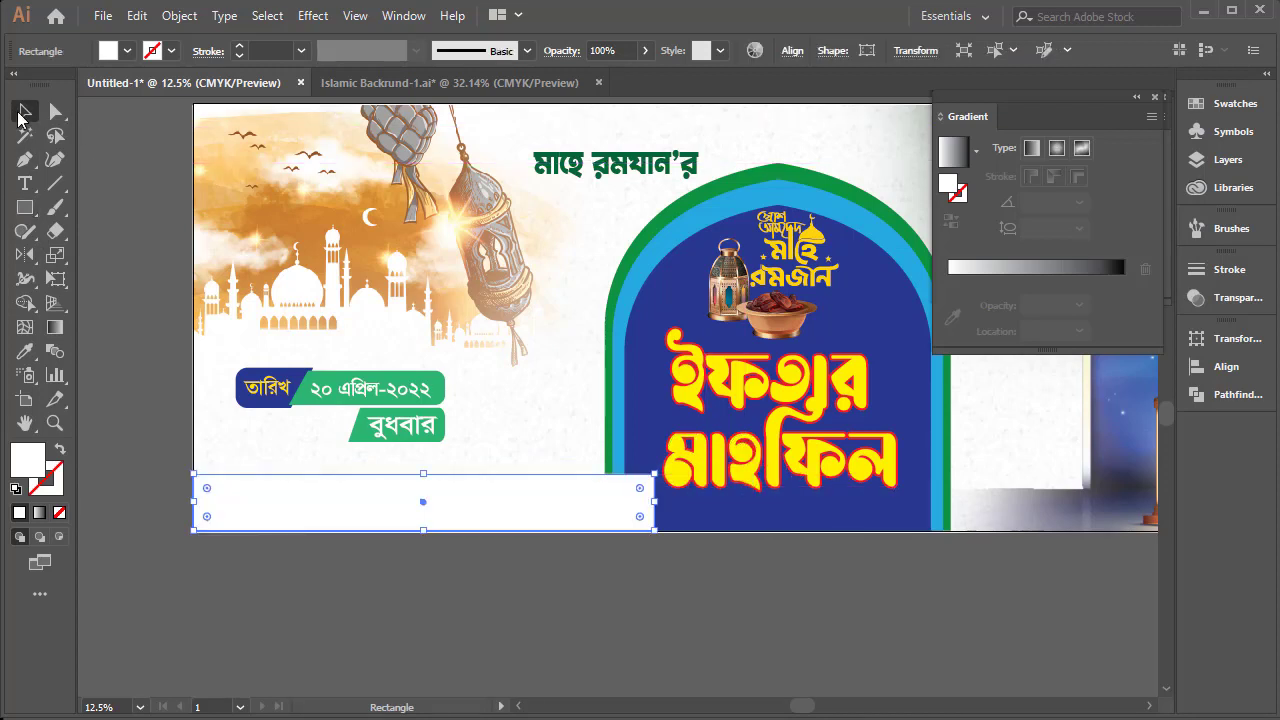
pyautogui.moveTo(653, 506); pyautogui.dragTo(609, 508)
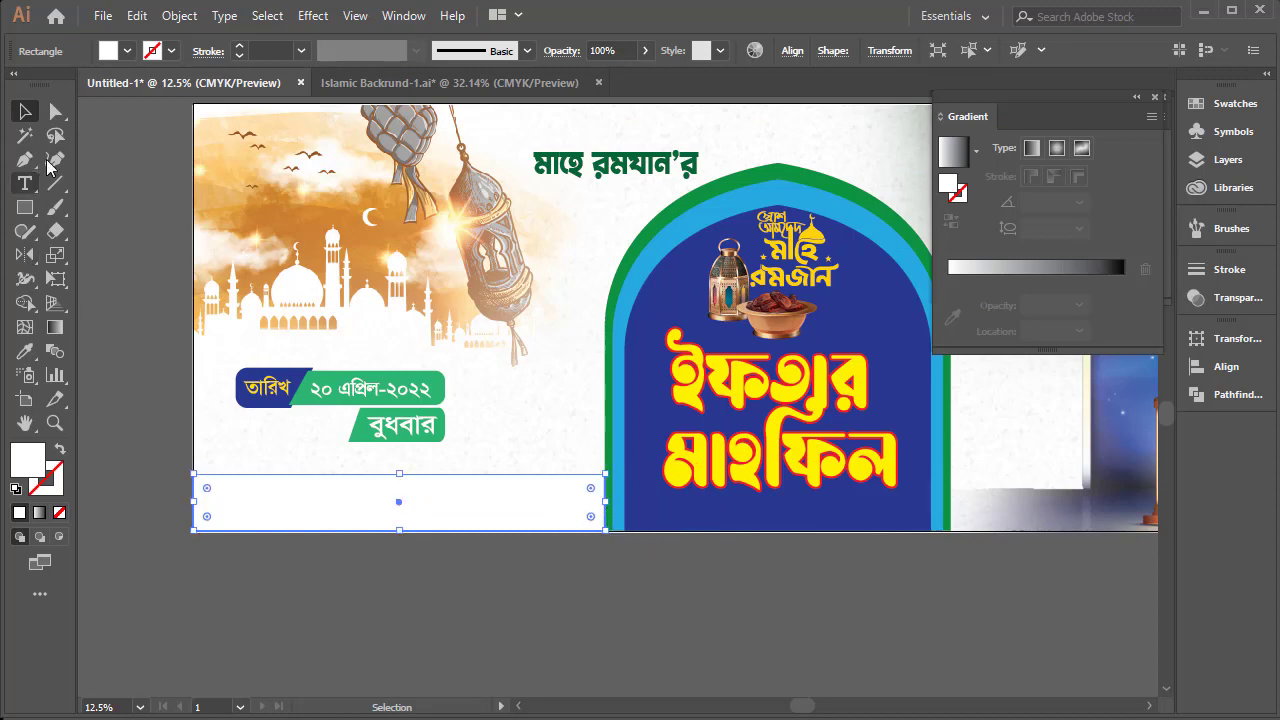
# Round the white strip's upper corner beside the green arch to a radius of 4.77 in
pyautogui.click(56, 113)
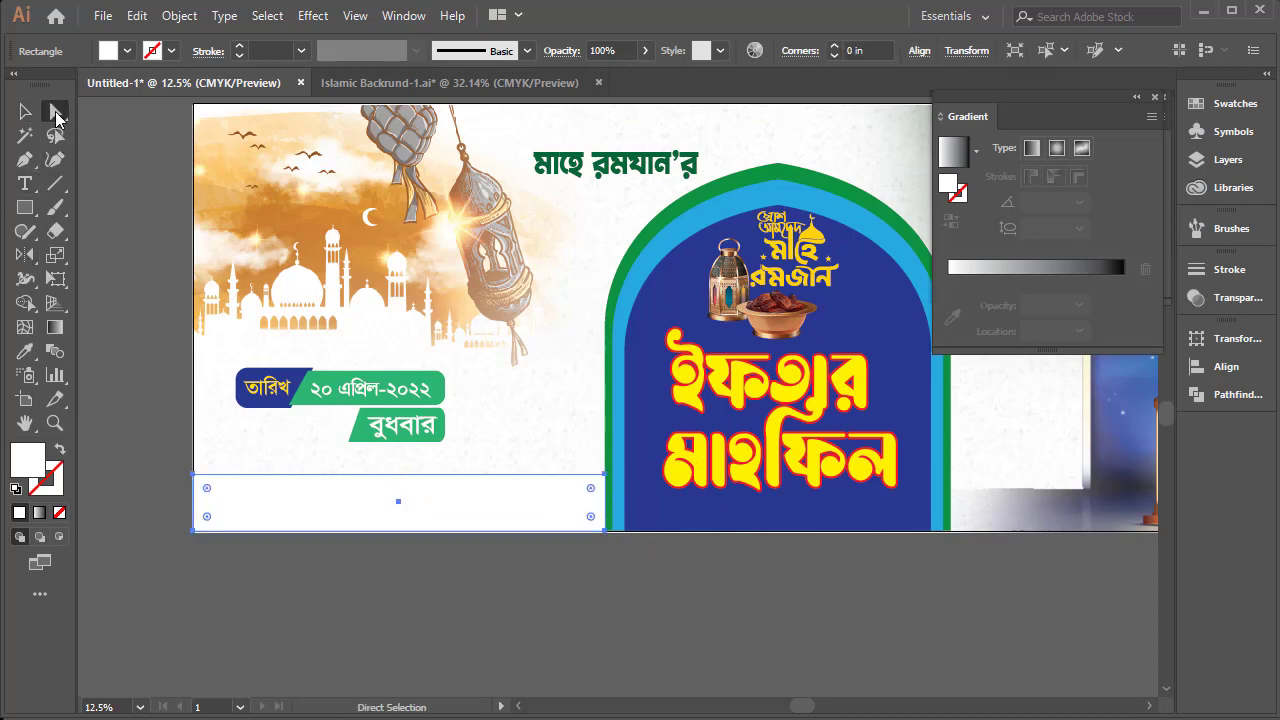
pyautogui.doubleClick(590, 488)
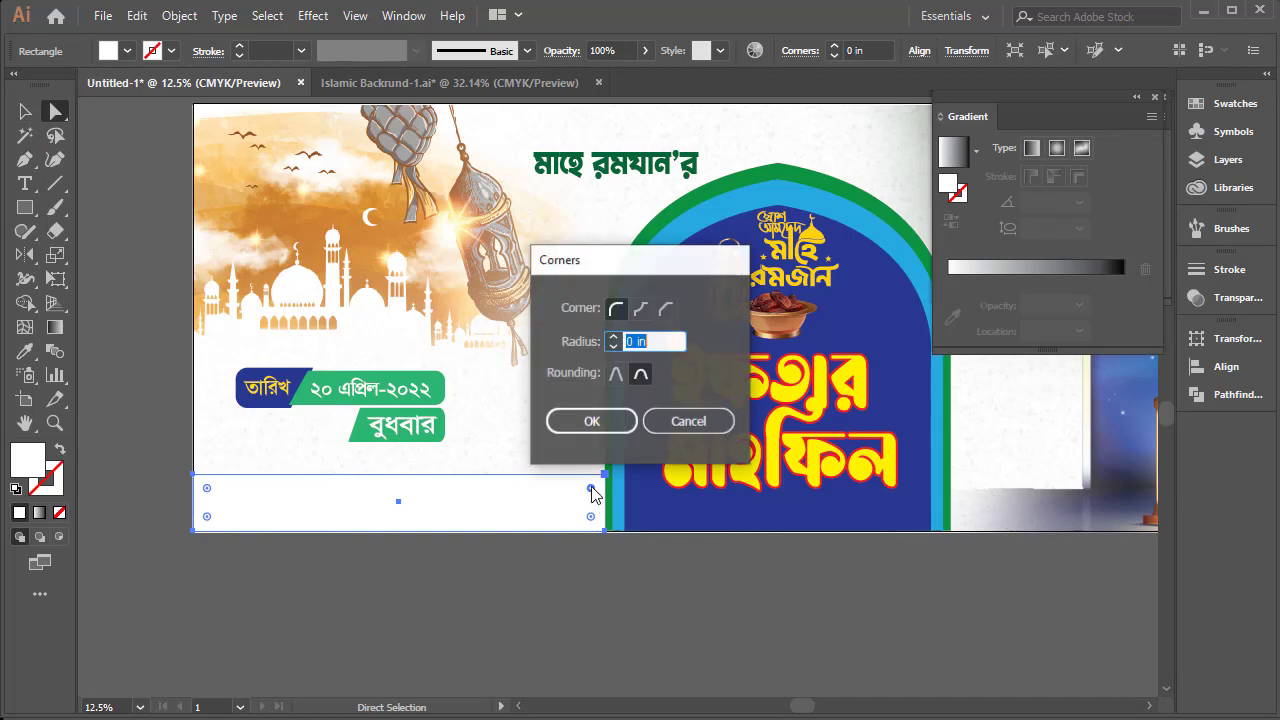
pyautogui.click(668, 424)
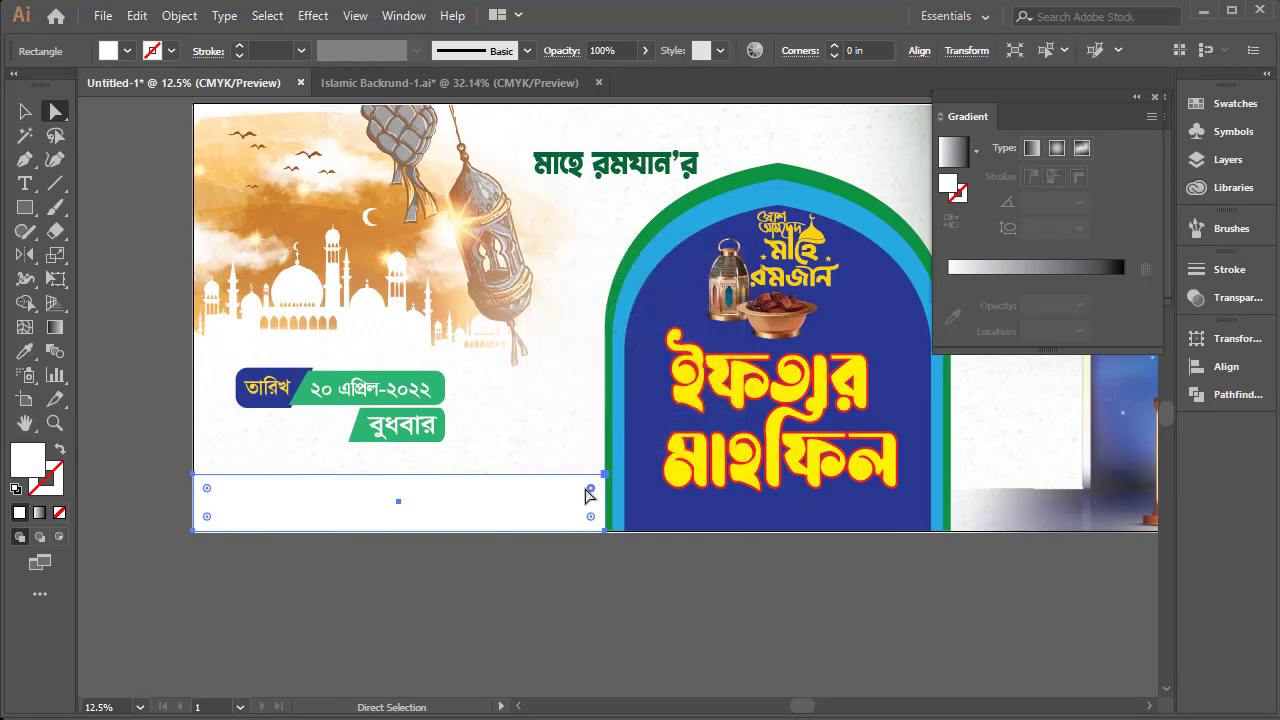
pyautogui.moveTo(590, 488); pyautogui.dragTo(520, 529)
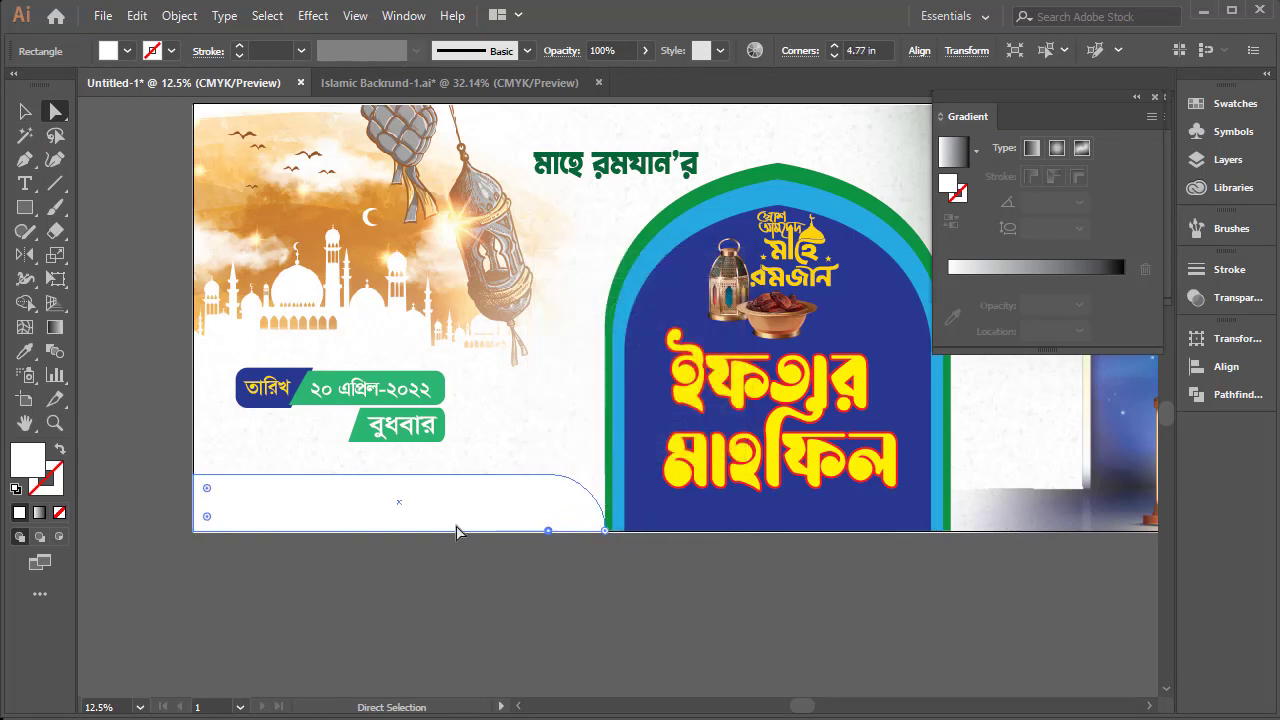
pyautogui.click(25, 111)
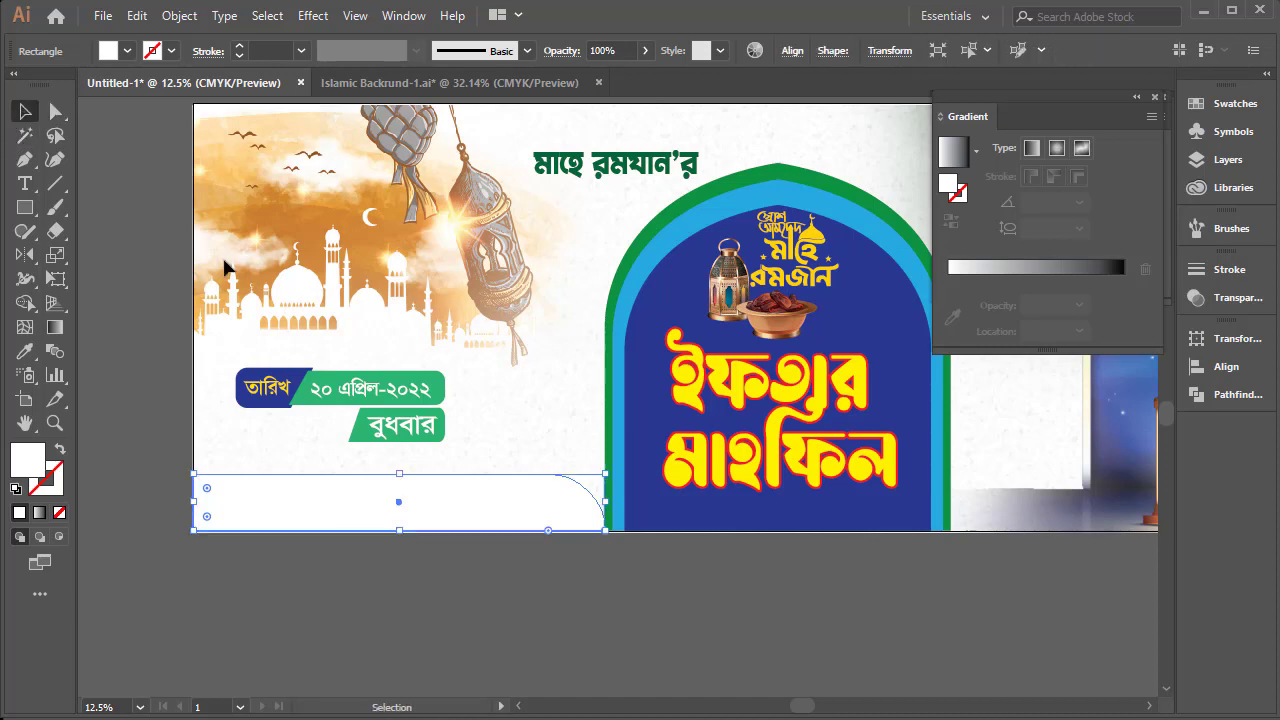
pyautogui.click(487, 611)
# Fill the rounded strip with orange and nudge it slightly down over the banner's lower edge
pyautogui.click(390, 504)
pyautogui.click(118, 54)
pyautogui.click(41, 158)
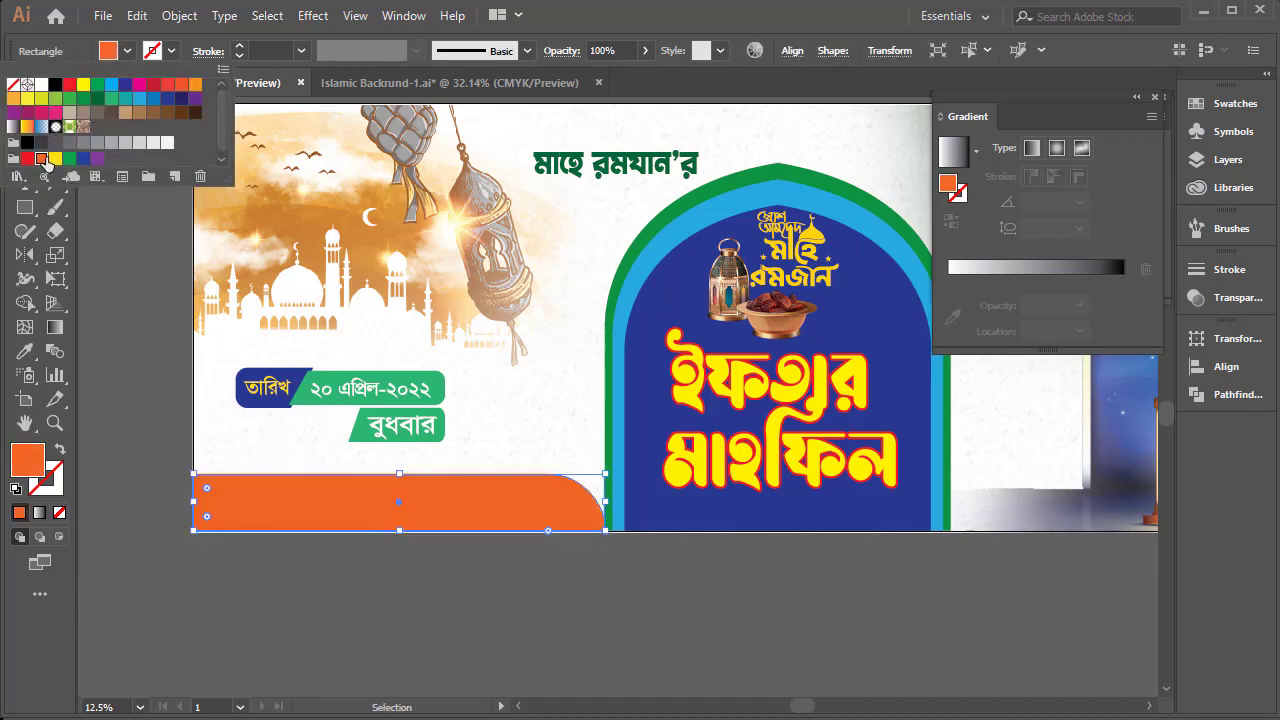
pyautogui.click(609, 588)
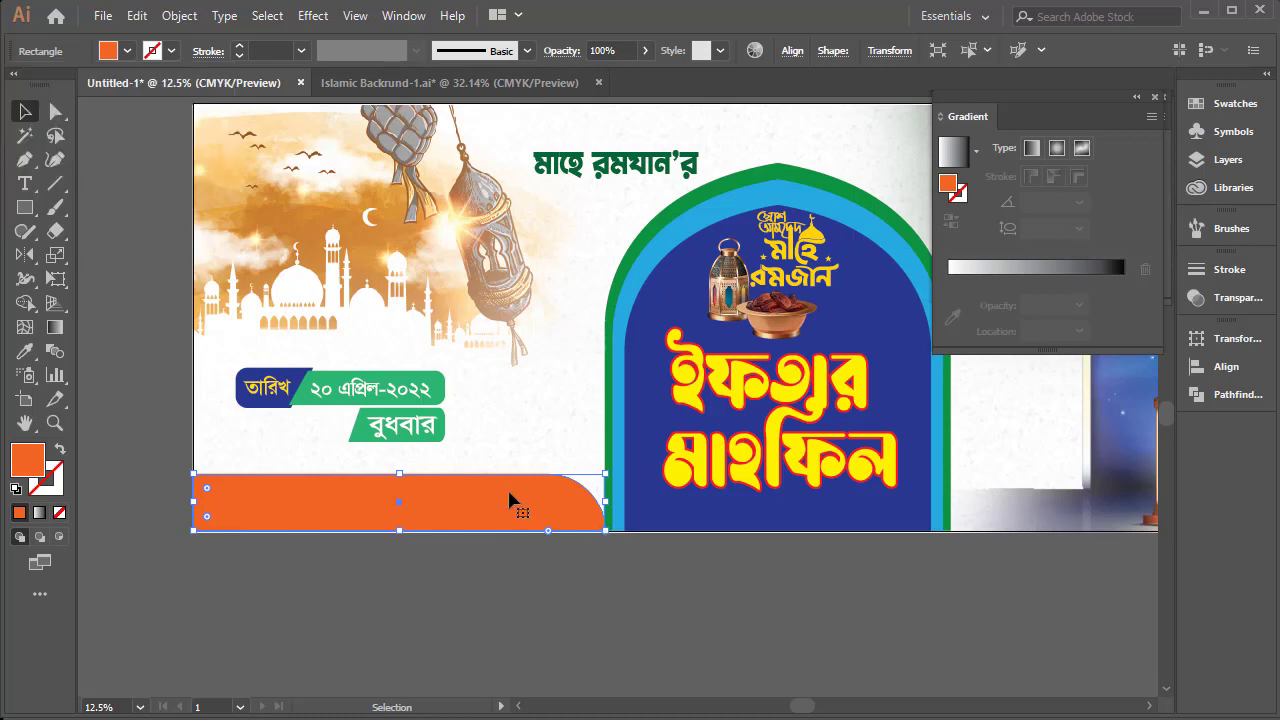
pyautogui.press('Down')
pyautogui.press('Down')
pyautogui.press('Down')
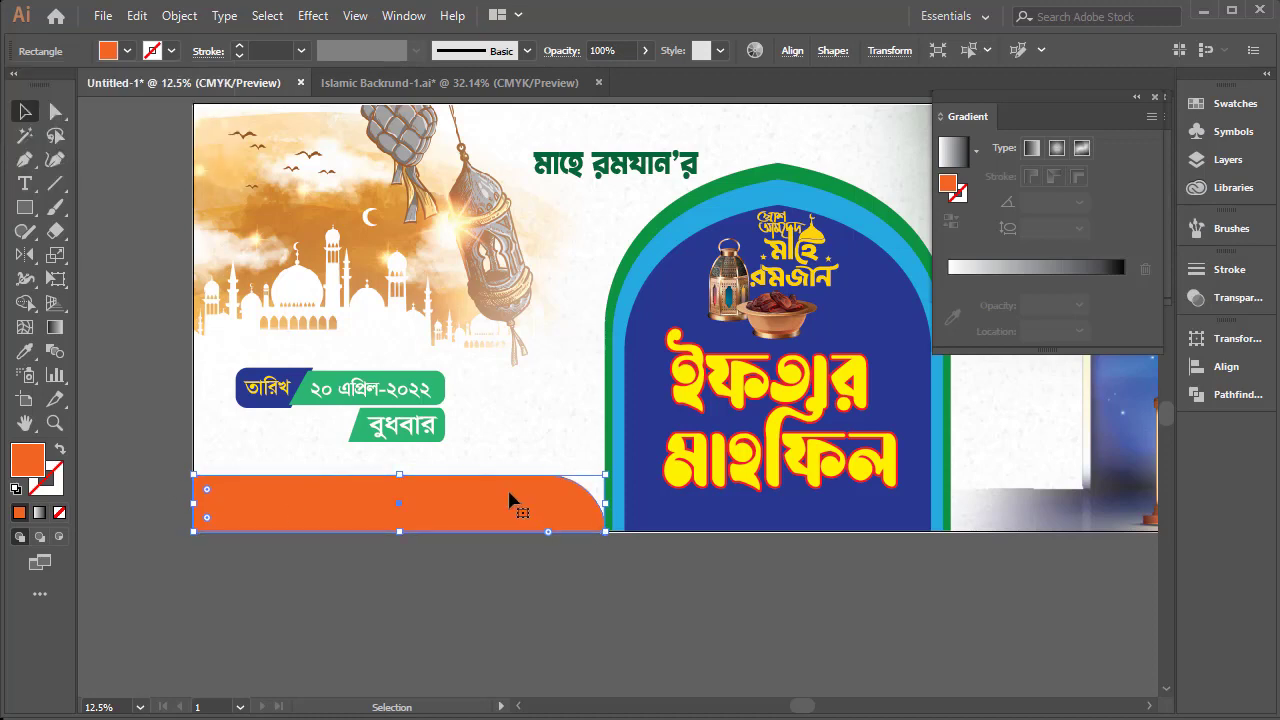
pyautogui.click(538, 589)
# Add the text "আয়োজনে ঃ হিমু" on the empty canvas below the banner and enlarge it to about 219 pt
pyautogui.keyDown('ctrl'); pyautogui.keyDown('alt'); pyautogui.click(692, 392); pyautogui.keyUp('alt'); pyautogui.keyUp('ctrl')
pyautogui.moveTo(692, 392); pyautogui.dragTo(565, 350)
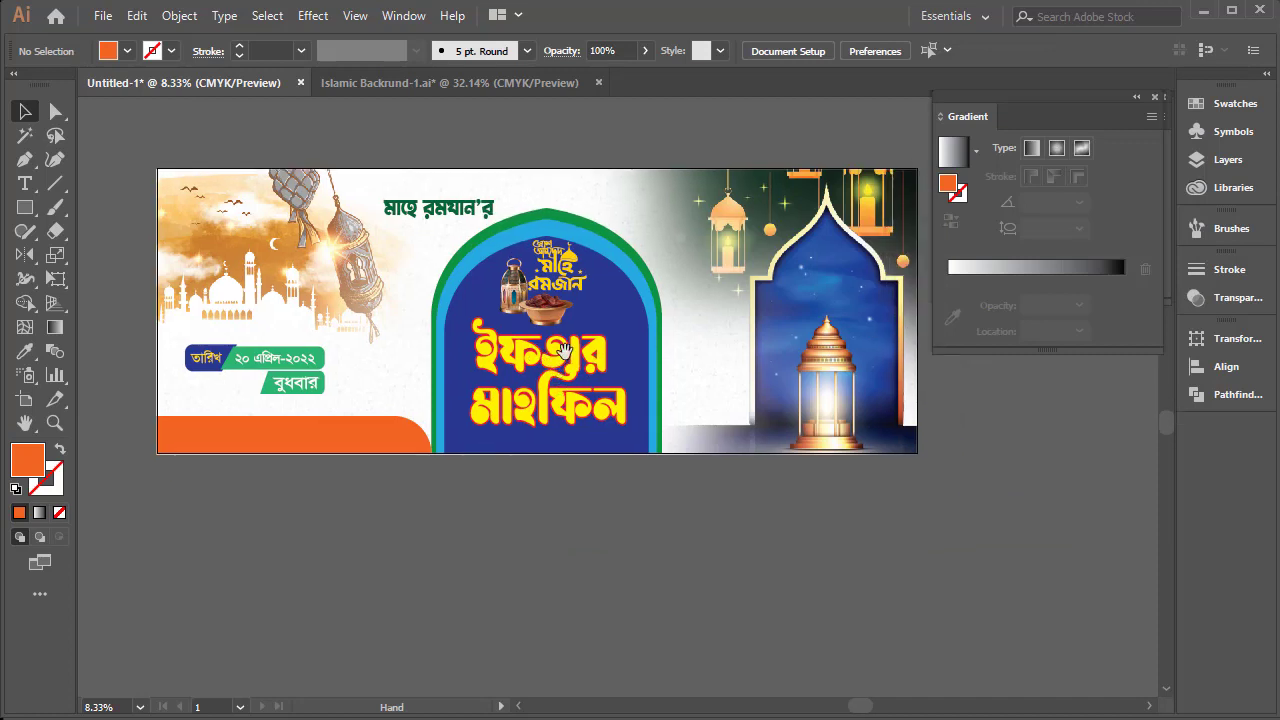
pyautogui.click(26, 184)
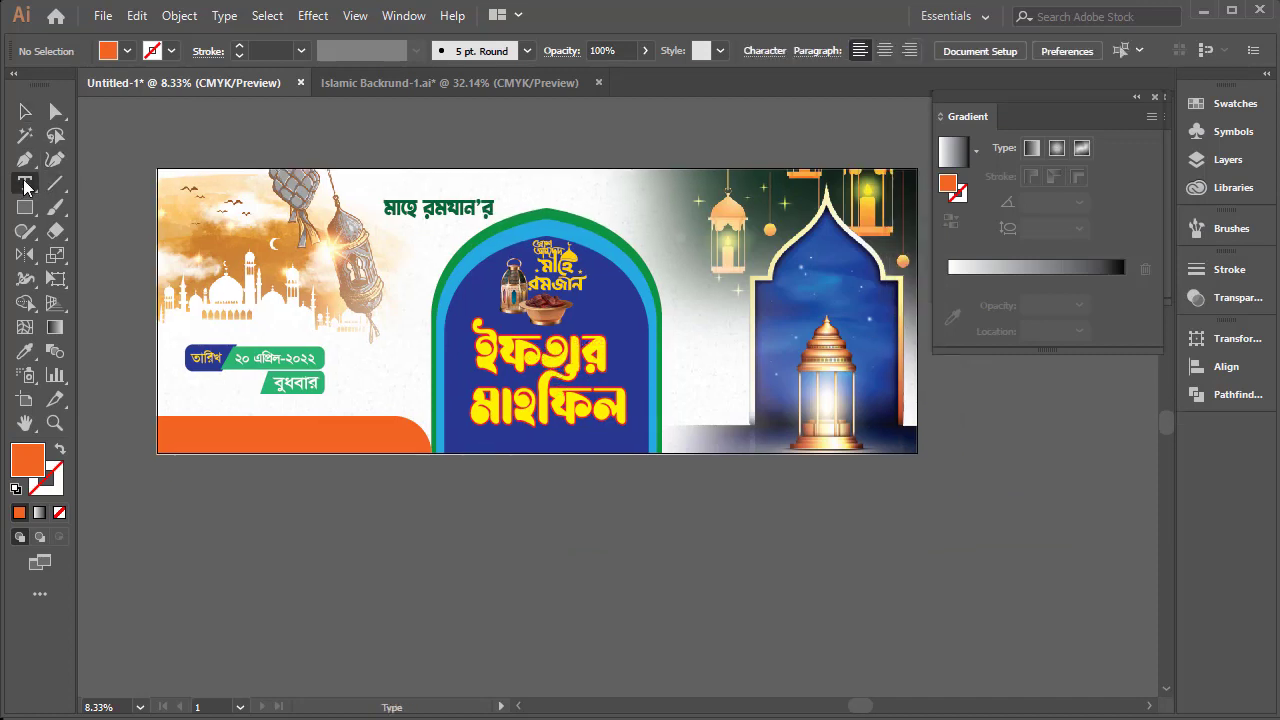
pyautogui.click(308, 541)
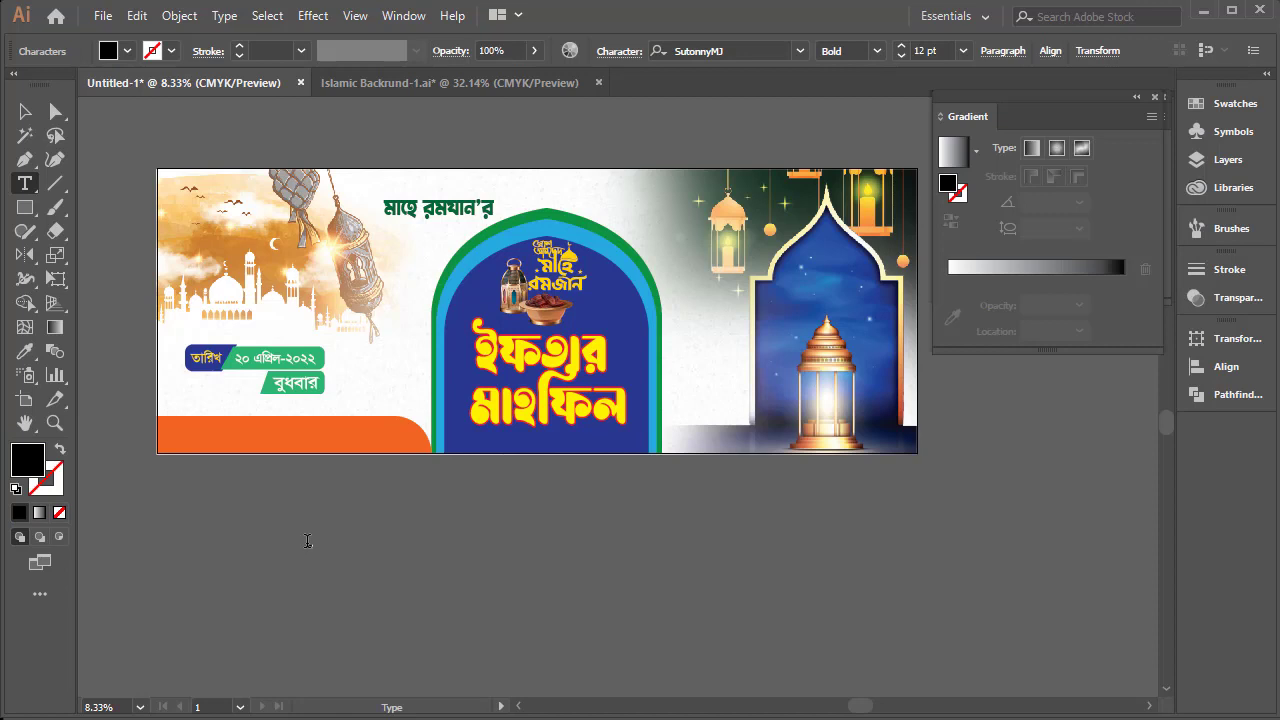
pyautogui.press('Escape')
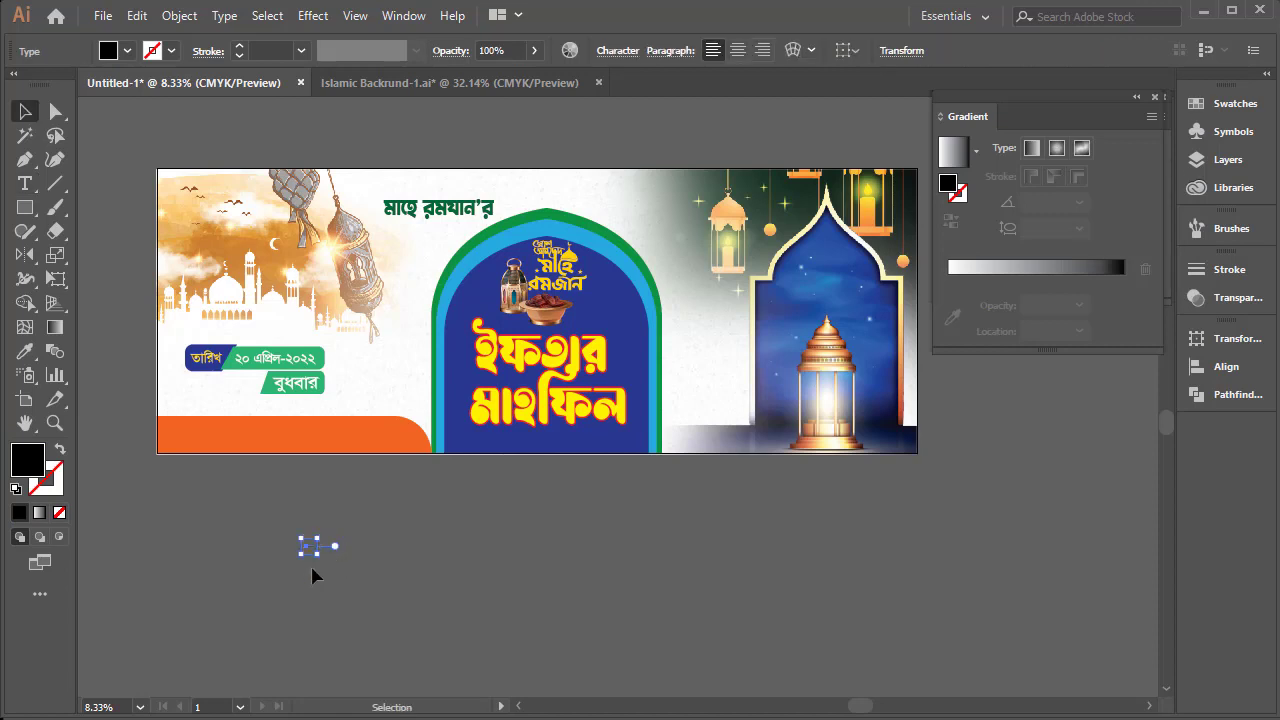
pyautogui.moveTo(318, 560); pyautogui.dragTo(684, 703)
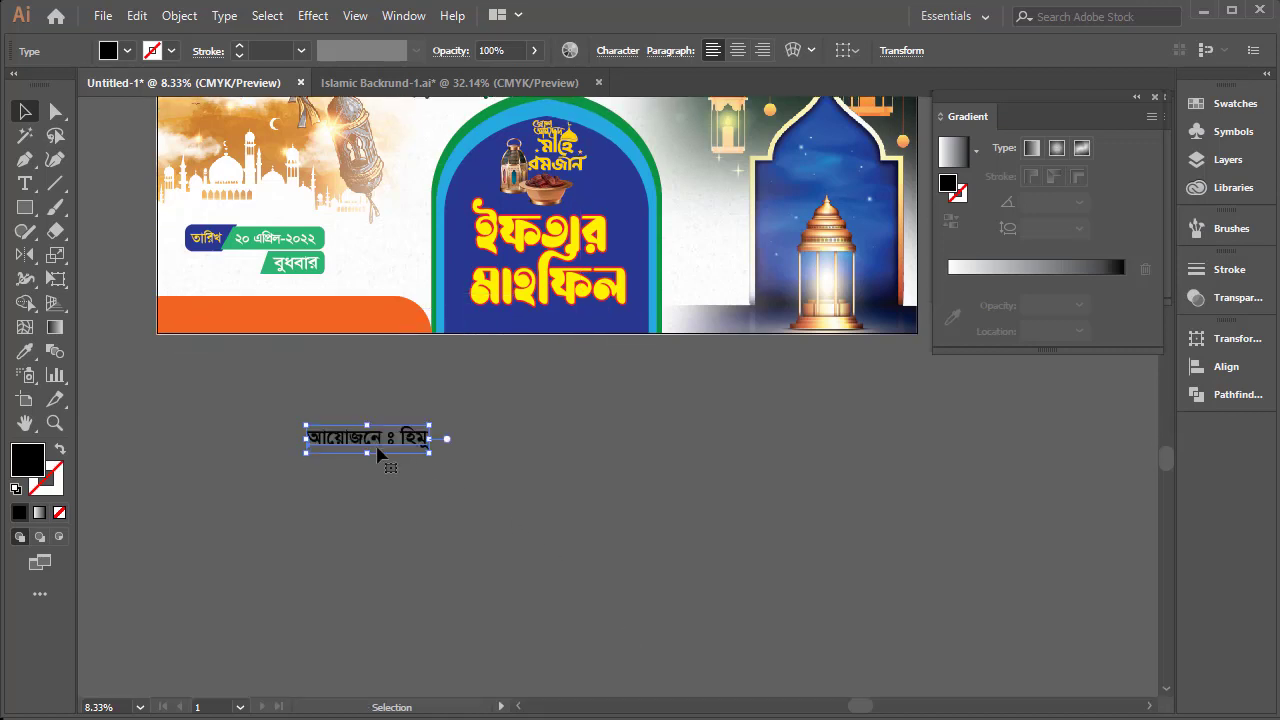
pyautogui.moveTo(322, 442); pyautogui.dragTo(256, 442)
# Complete the organiser line to read "আয়োজনে ঃ হিমু প্রিন্টাস এন্ড গ্রাফিক্স প্রয়েন্ট ।"
pyautogui.doubleClick(328, 440)
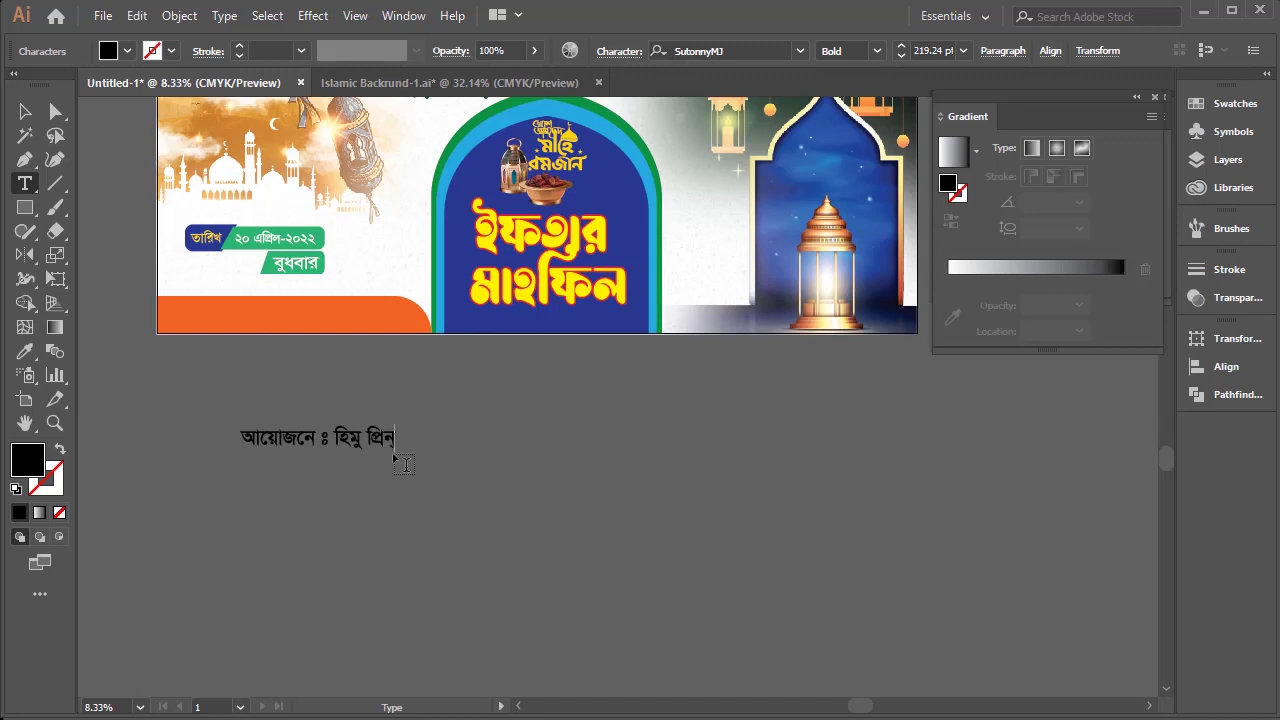
pyautogui.write('টার্স')
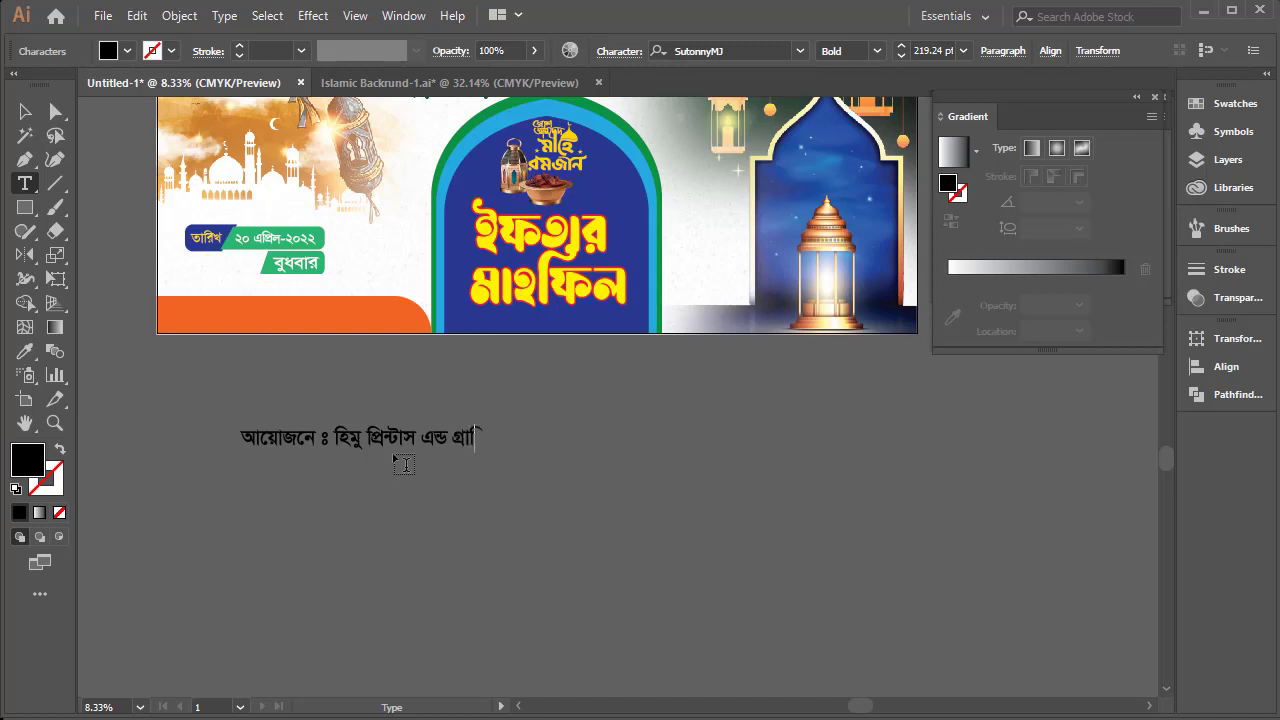
pyautogui.press('BackSpace')
pyautogui.press('BackSpace')
pyautogui.write('ফ')
pyautogui.press('BackSpace')
pyautogui.write('প')
pyautogui.press('BackSpace')
pyautogui.write('ক্স')
pyautogui.press('BackSpace')
pyautogui.write('ফিক্স প্রয়েন্ট')
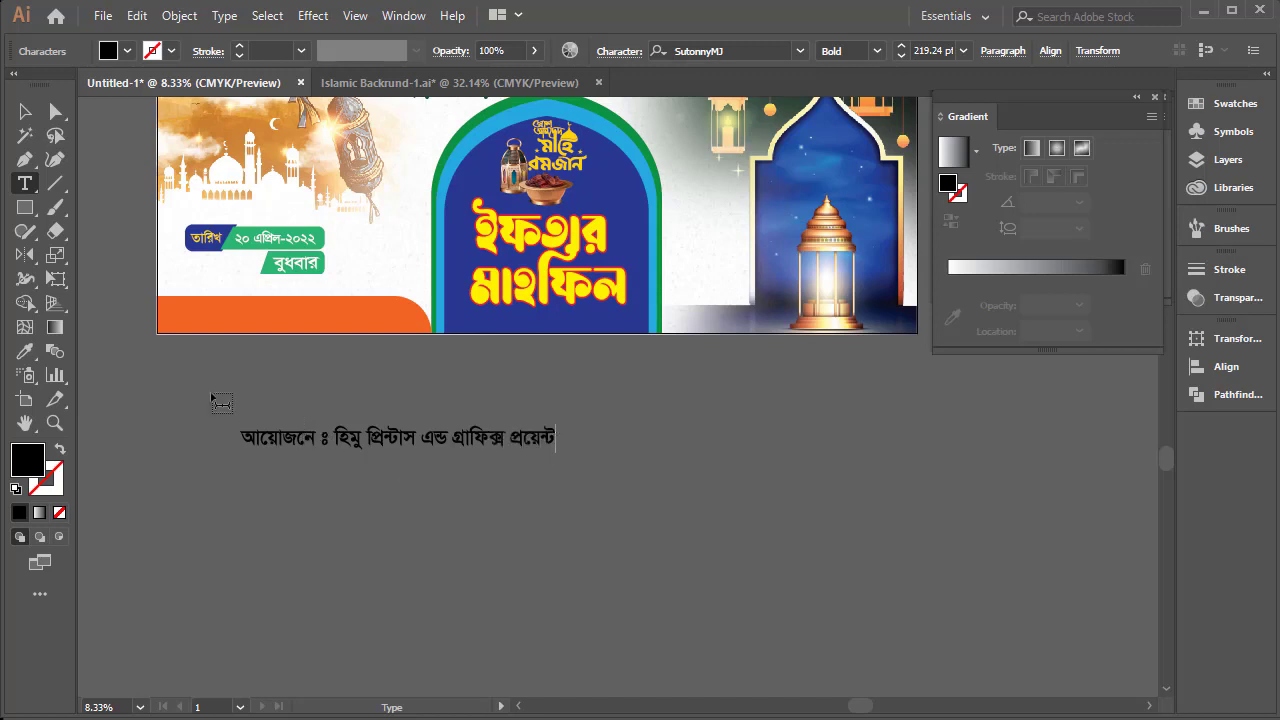
pyautogui.write(' ।')
pyautogui.click(25, 112)
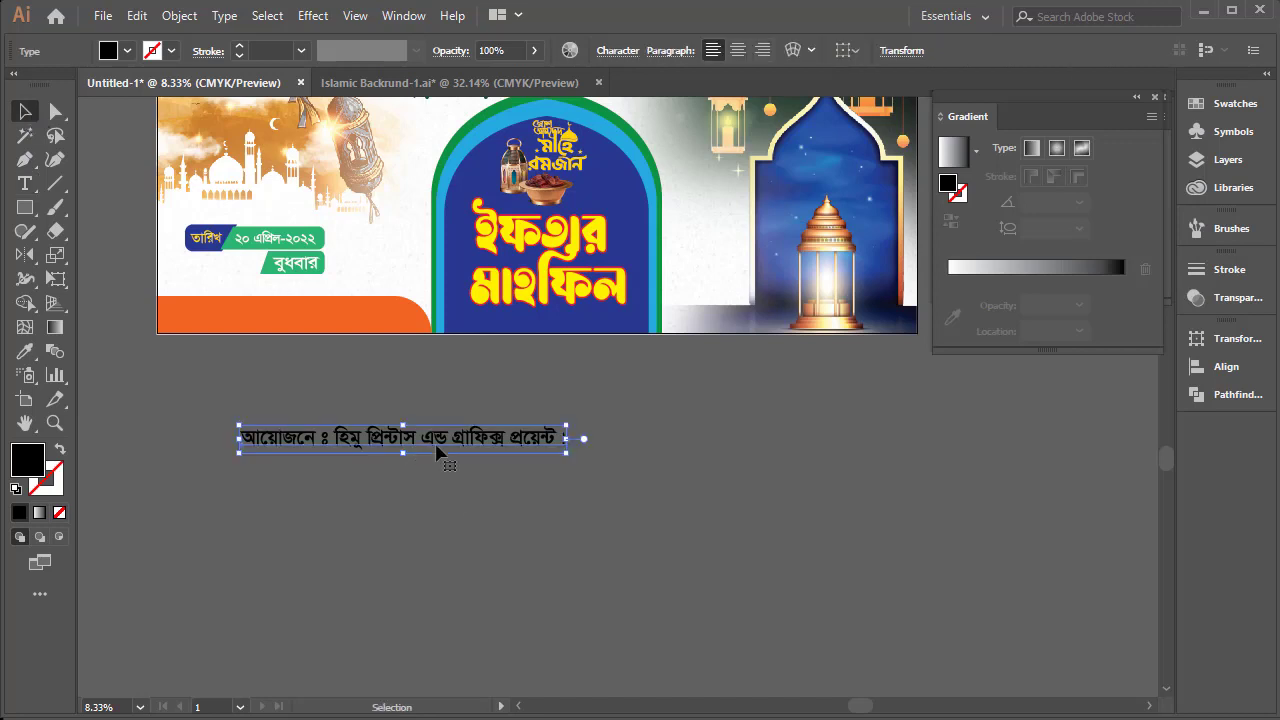
# Move the organiser line onto the orange strip and narrow it to fit inside the strip
pyautogui.moveTo(438, 445); pyautogui.dragTo(369, 319)
pyautogui.moveTo(493, 313); pyautogui.dragTo(403, 327)
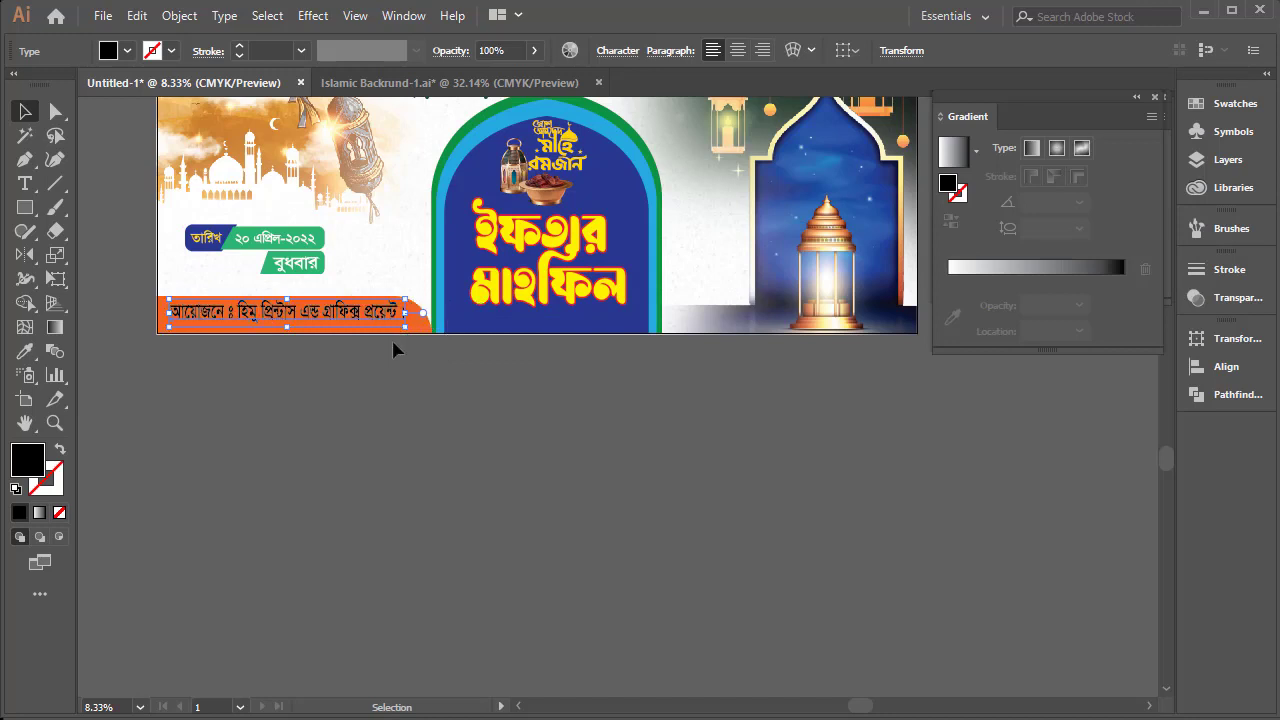
pyautogui.press('Down')
pyautogui.press('Down')
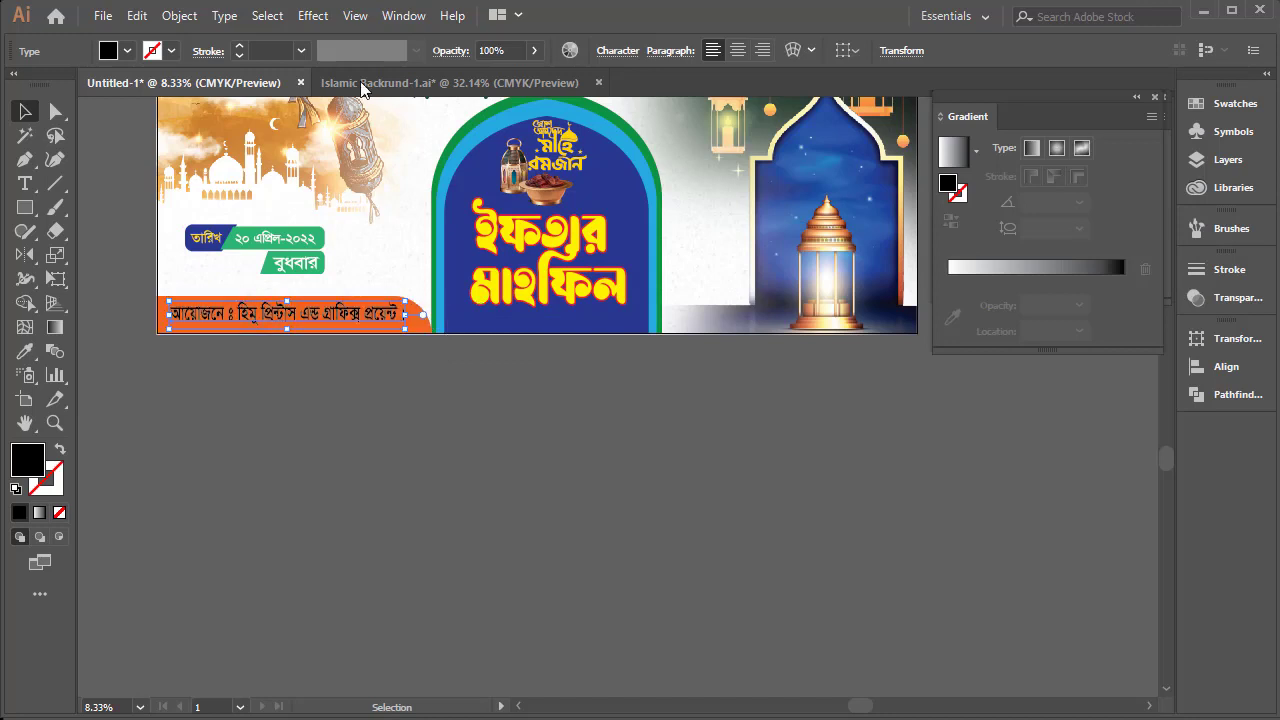
# Fill the organiser line with white, then enlarge it slightly and centre it within the orange strip
pyautogui.click(128, 51)
pyautogui.click(41, 85)
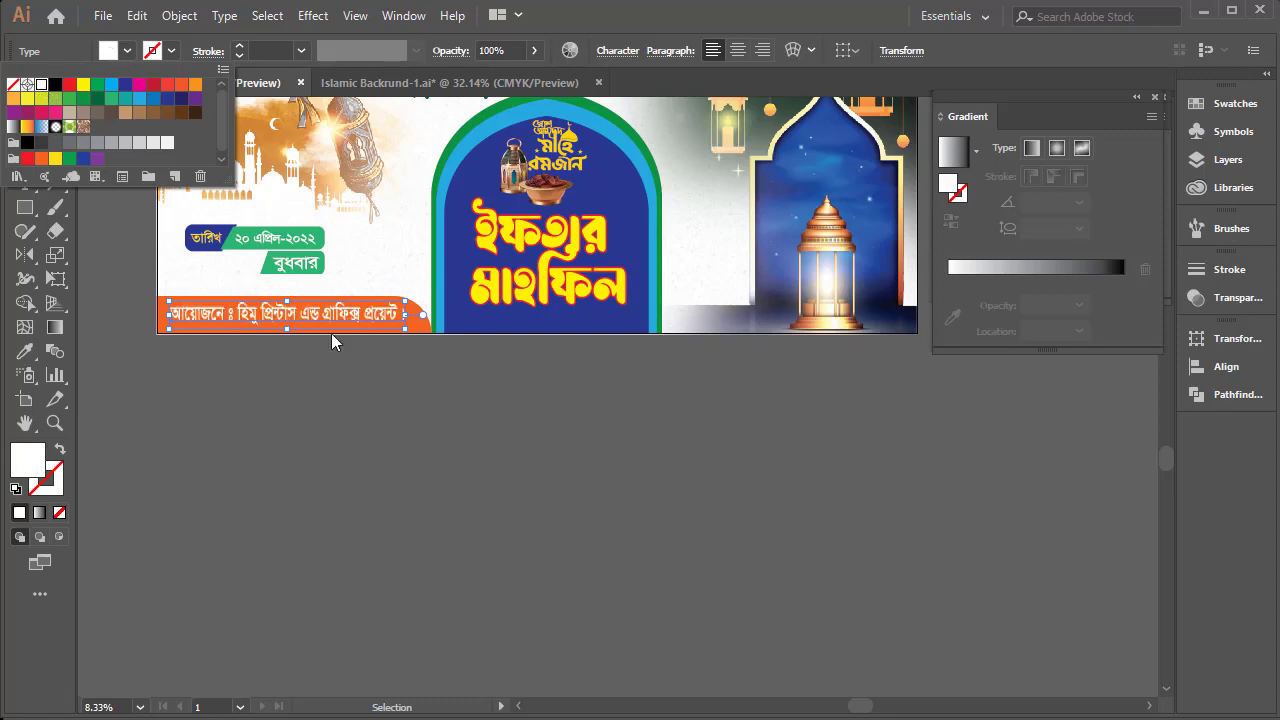
pyautogui.hotkey('ctrl', 'space')
pyautogui.moveTo(346, 289); pyautogui.dragTo(546, 423)
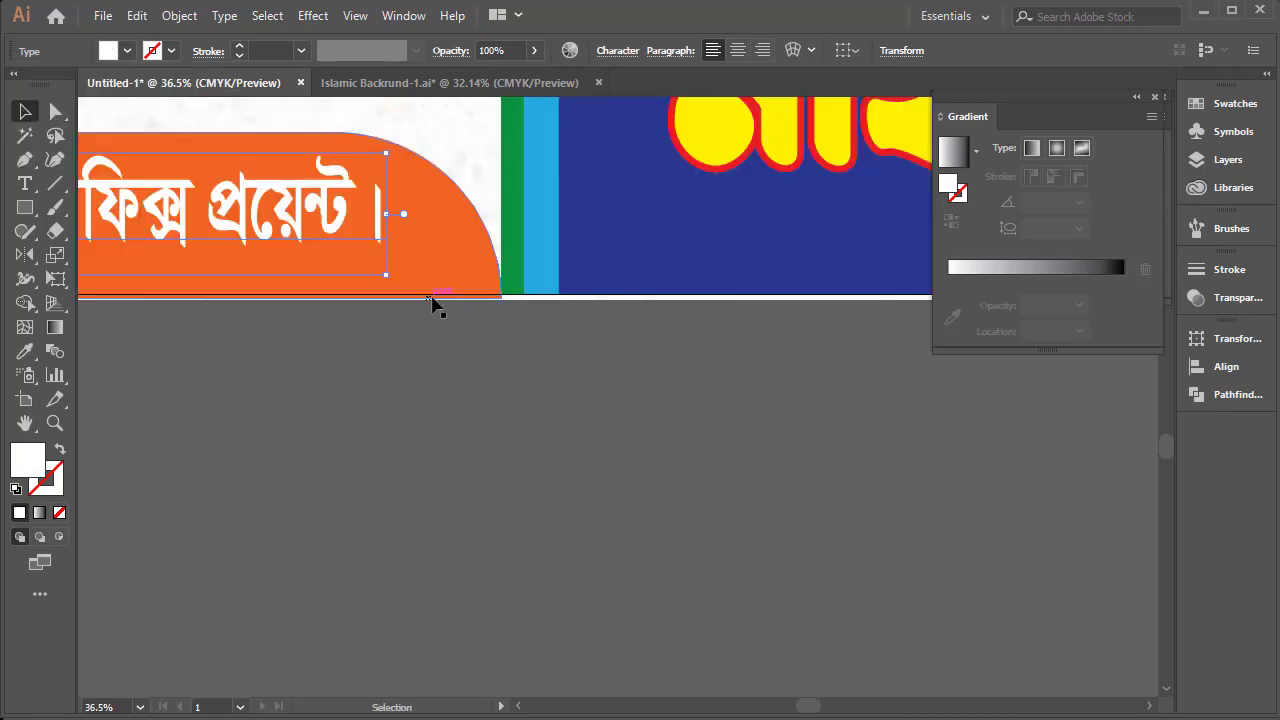
pyautogui.moveTo(385, 276); pyautogui.dragTo(432, 266)
pyautogui.moveTo(368, 214)
pyautogui.mouseDown()
pyautogui.moveTo(410, 238)
pyautogui.moveTo(360, 222)
pyautogui.mouseUp()
pyautogui.click(606, 491)
# Examine the orange strip and its text within the whole banner, with the interface panels hidden
pyautogui.hotkey('ctrl', 'alt', 'space')
pyautogui.keyDown('ctrl'); pyautogui.keyDown('alt'); pyautogui.click(660, 348); pyautogui.keyUp('alt'); pyautogui.keyUp('ctrl')
pyautogui.keyDown('ctrl'); pyautogui.keyDown('alt'); pyautogui.click(660, 348); pyautogui.keyUp('alt'); pyautogui.keyUp('ctrl')
pyautogui.keyDown('ctrl'); pyautogui.keyDown('alt'); pyautogui.click(660, 348); pyautogui.keyUp('alt'); pyautogui.keyUp('ctrl')
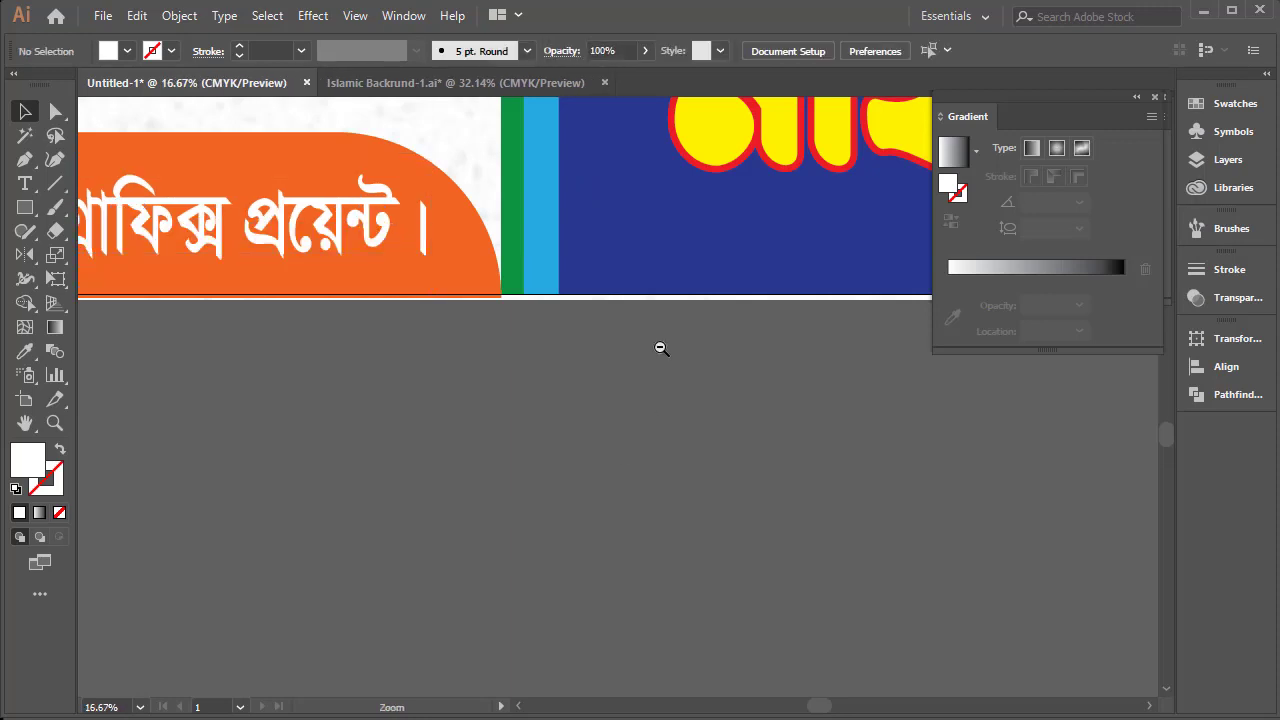
pyautogui.keyDown('ctrl'); pyautogui.keyDown('alt'); pyautogui.click(616, 331); pyautogui.keyUp('alt'); pyautogui.keyUp('ctrl')
pyautogui.keyDown('ctrl'); pyautogui.keyDown('alt'); pyautogui.click(616, 331); pyautogui.keyUp('alt'); pyautogui.keyUp('ctrl')
pyautogui.moveTo(829, 350); pyautogui.dragTo(623, 349)
pyautogui.moveTo(566, 333); pyautogui.dragTo(603, 340)
pyautogui.press('Tab')
pyautogui.press('Tab')
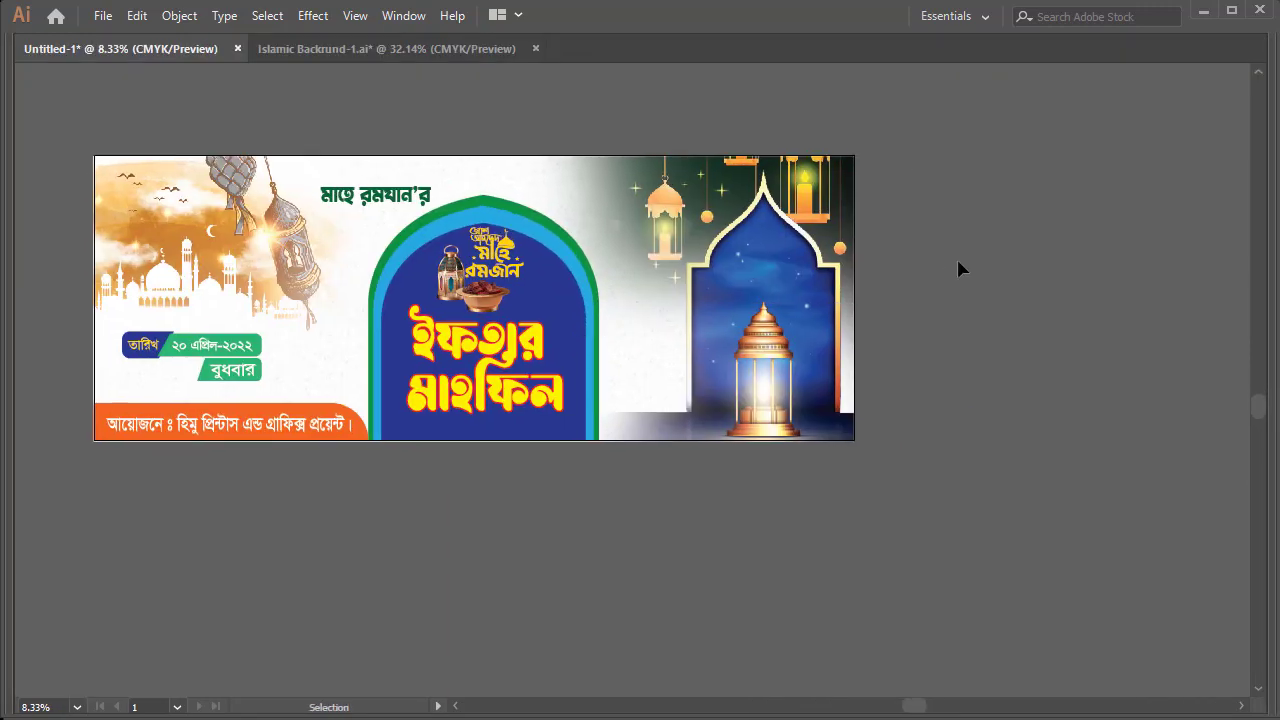